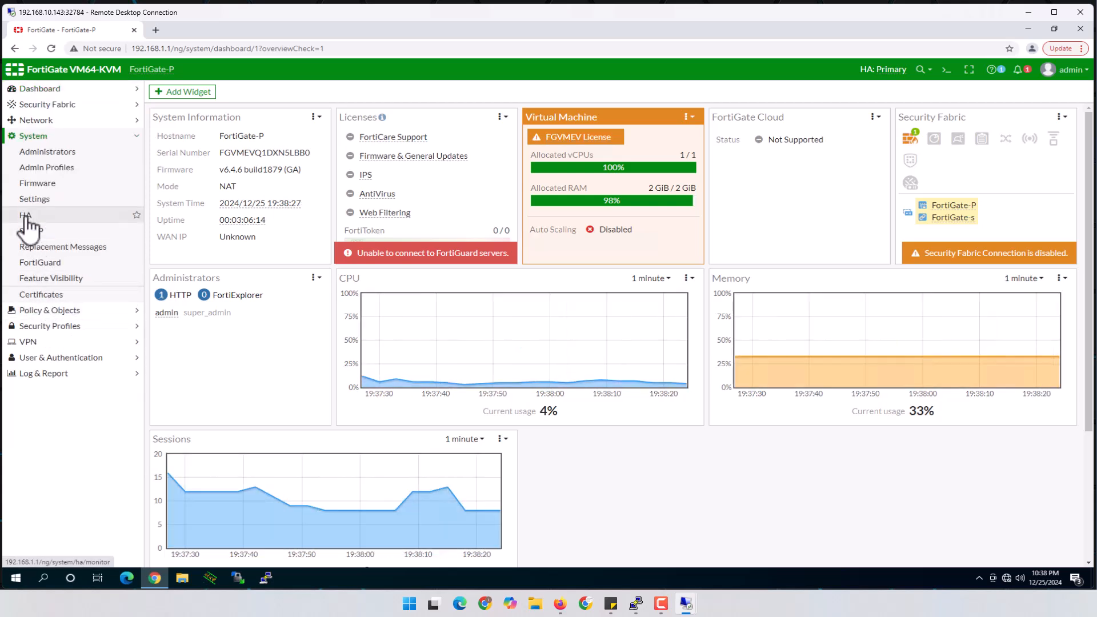
Step: Open the HA status page of FortiGate-P to check the cluster members and their roles
{"action": "left_click", "coordinate": [29, 226]}
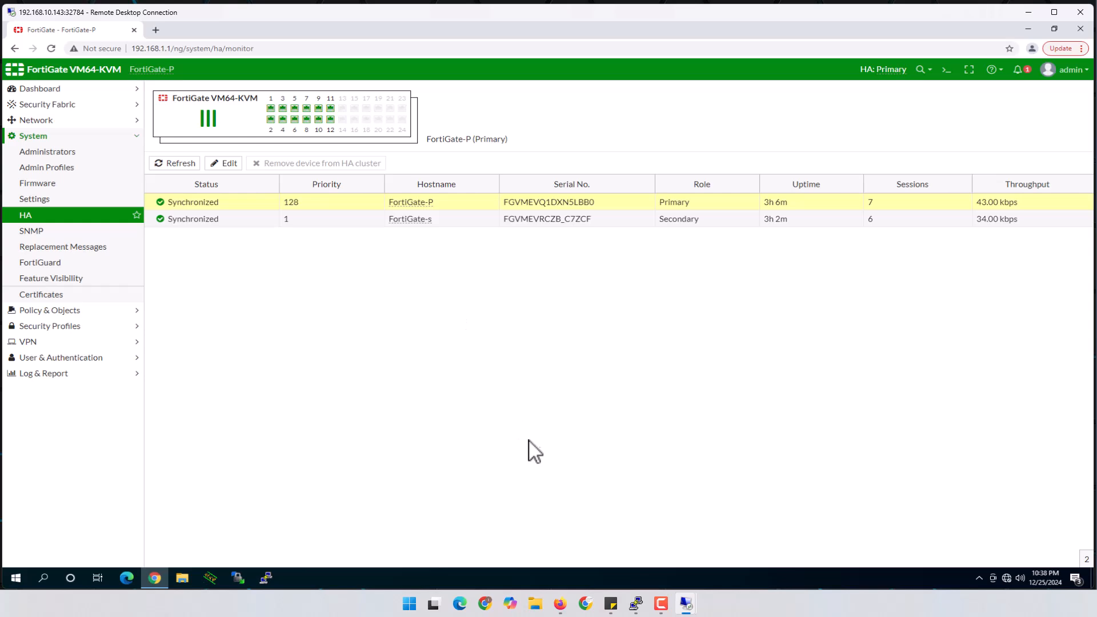
Step: Switch to the EVE topology, open the FortiGate-P console and log in as admin with the account password
{"action": "left_click", "coordinate": [561, 603]}
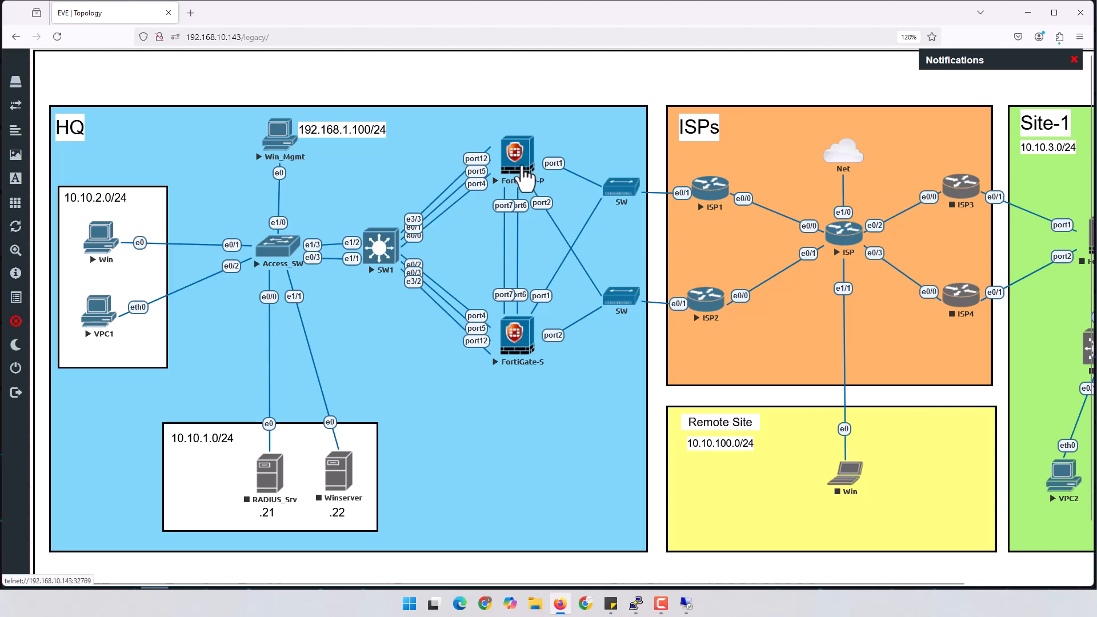
{"action": "left_click", "coordinate": [506, 182]}
{"action": "left_click_drag", "start_coordinate": [100, 56], "coordinate": [823, 184]}
{"action": "key", "text": "Return"}
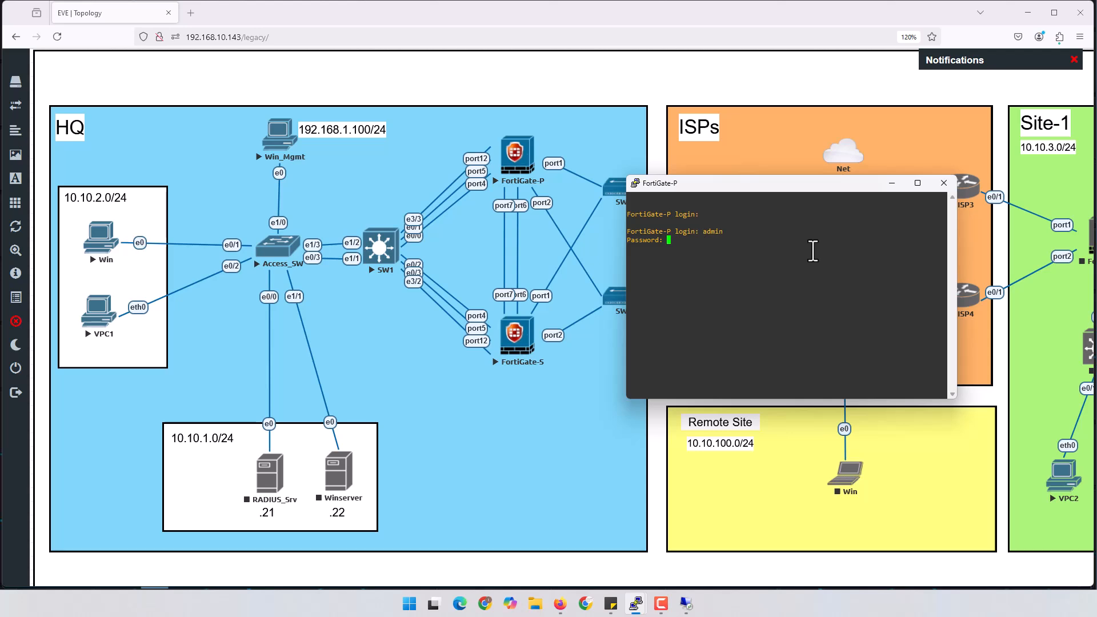
{"action": "key", "text": "Return"}
Step: Issue the execute reboot command on the FortiGate-P console, leaving its confirmation unanswered
{"action": "key", "text": "Return"}
{"action": "key", "text": "Return"}
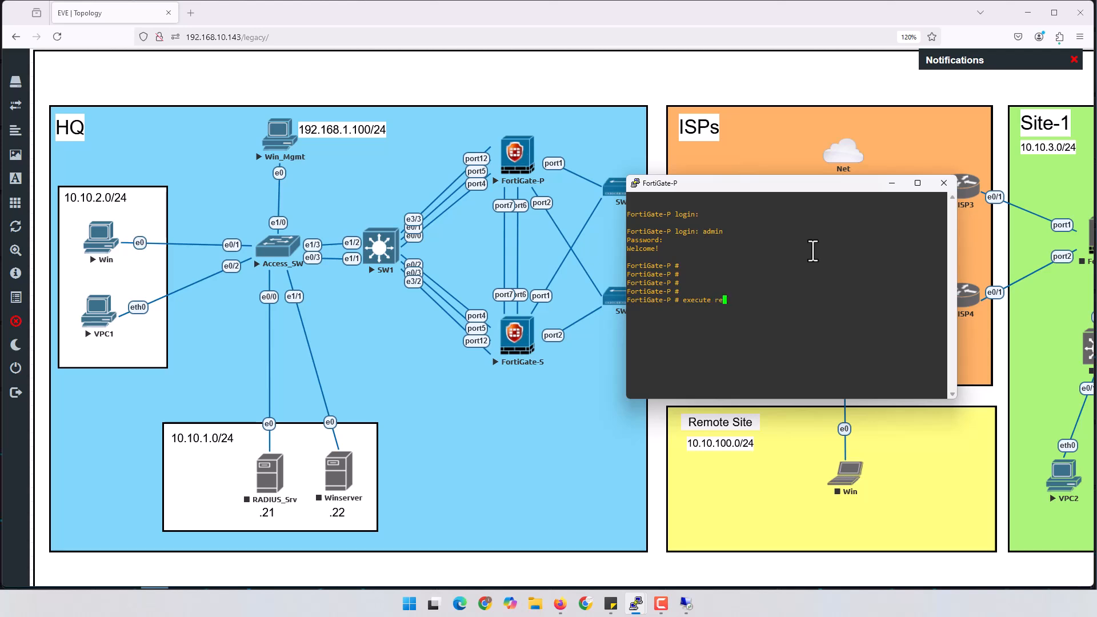
{"action": "key", "text": "Return"}
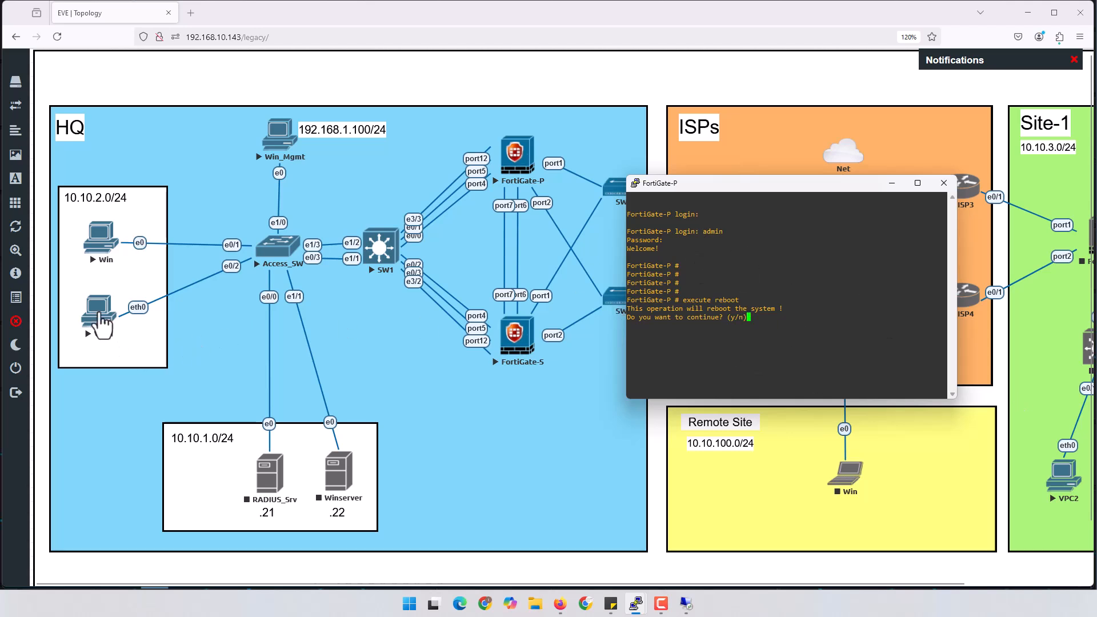
{"action": "left_click", "coordinate": [101, 316]}
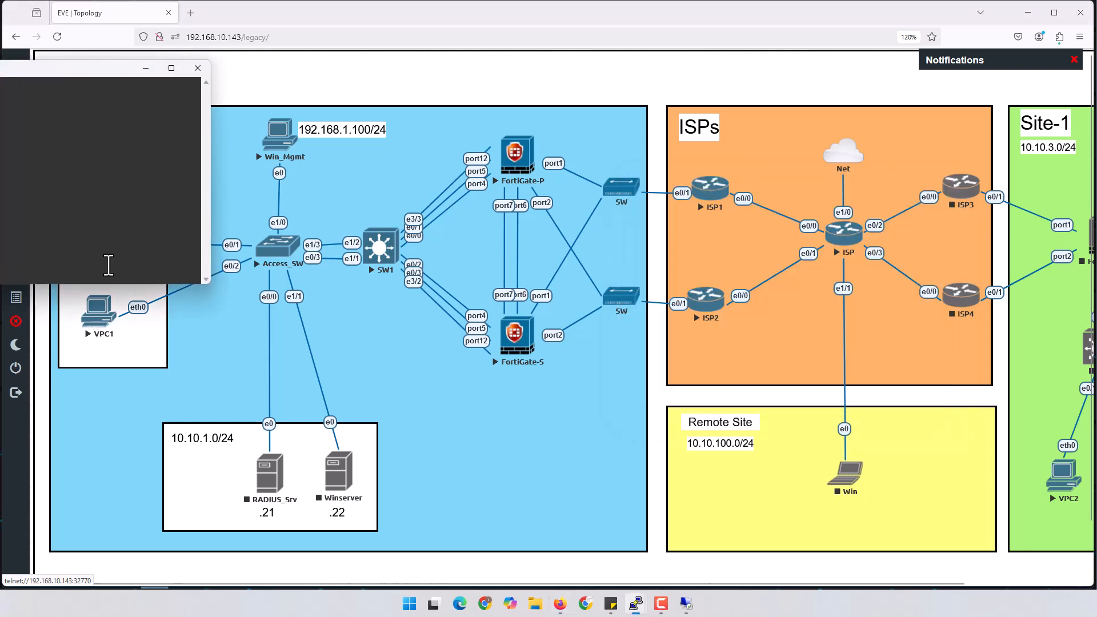
{"action": "left_click", "coordinate": [1028, 12]}
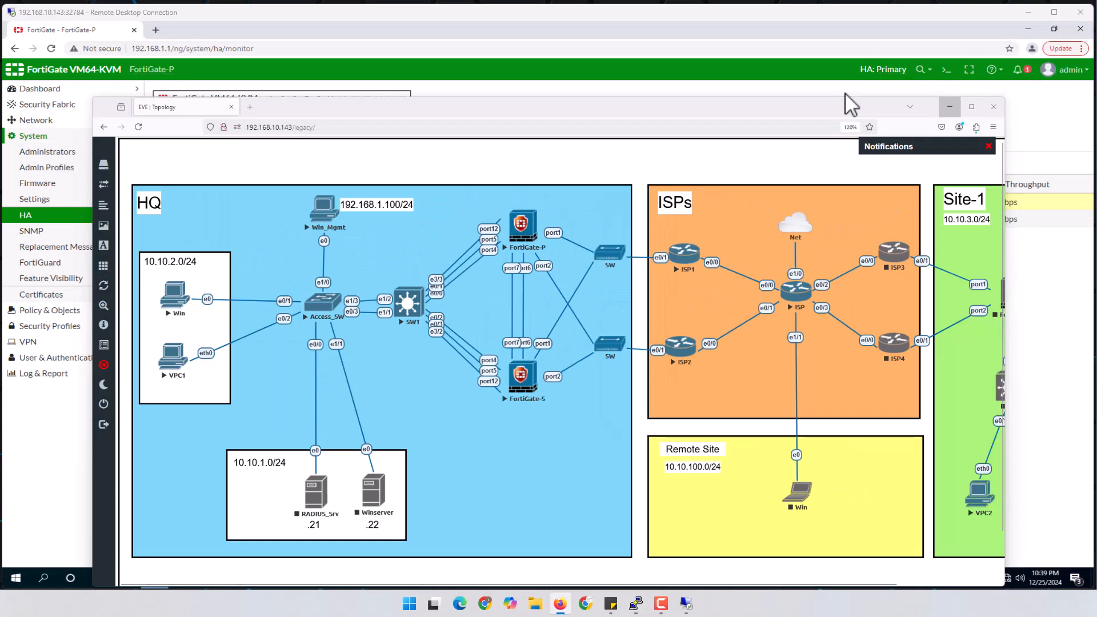
{"action": "left_click_drag", "start_coordinate": [424, 140], "coordinate": [360, 294]}
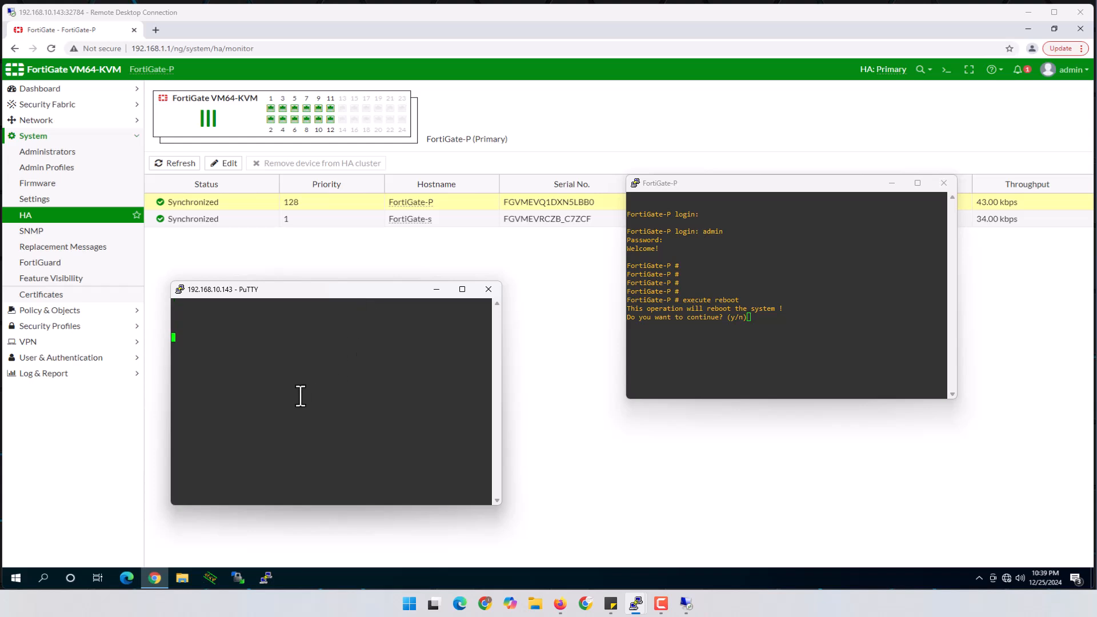
{"action": "left_click", "coordinate": [489, 290]}
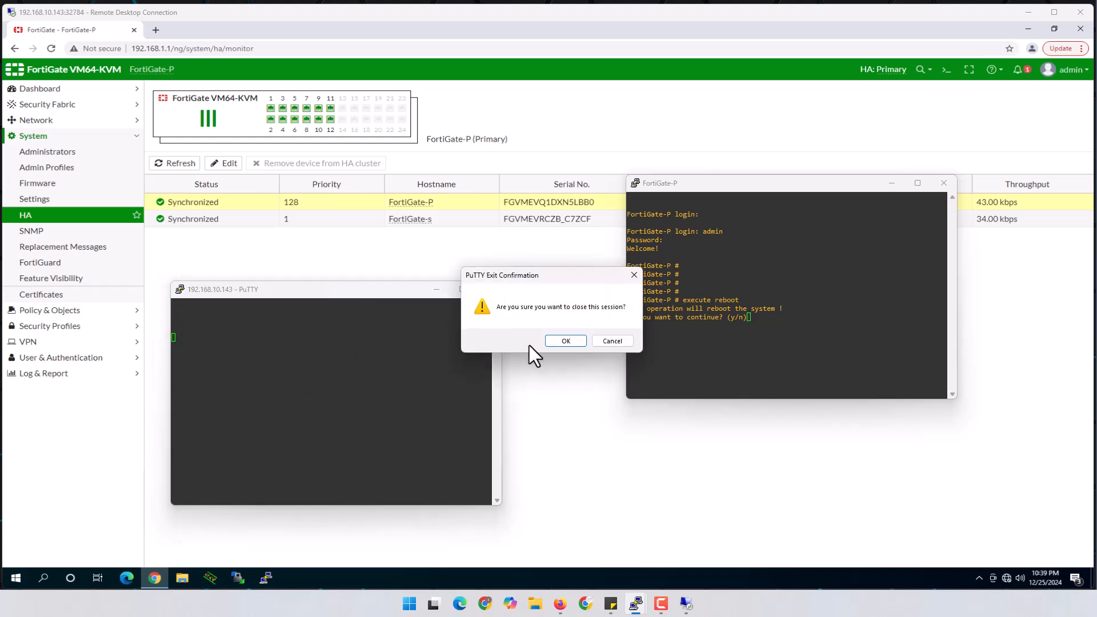
{"action": "left_click", "coordinate": [566, 337]}
Step: Bring up the existing VPC1 console and start a continuous ping with ping 192.168.50.2 -t
{"action": "mouse_move", "coordinate": [688, 607]}
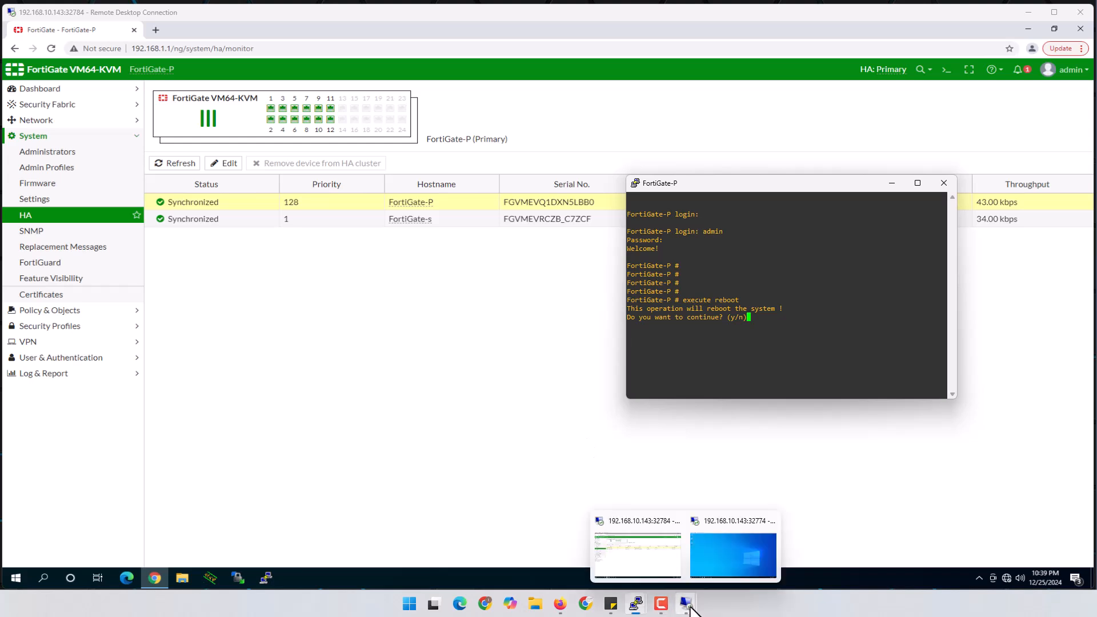
{"action": "mouse_move", "coordinate": [635, 607]}
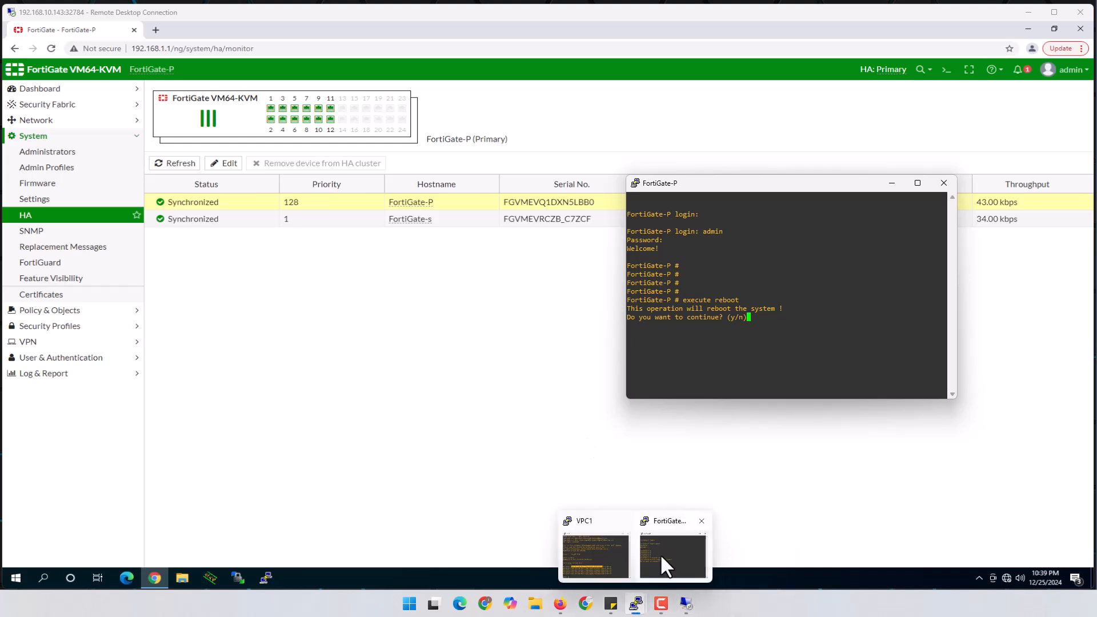
{"action": "left_click", "coordinate": [604, 550]}
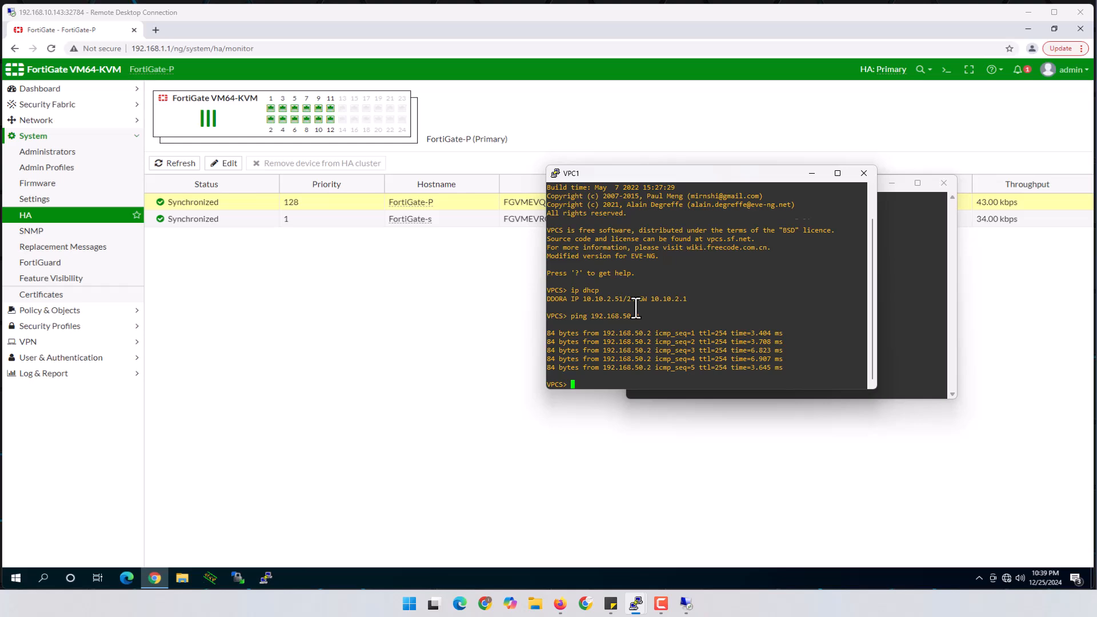
{"action": "key", "text": "Return"}
{"action": "key", "text": "Return"}
{"action": "key", "text": "Return"}
{"action": "type", "text": "ping 192.168.50.2 -t"}
{"action": "key", "text": "Return"}
Step: With both consoles side by side, confirm the FortiGate-P reboot and inspect the running VPC1 ping for lost replies
{"action": "left_click_drag", "start_coordinate": [721, 174], "coordinate": [278, 252]}
{"action": "left_click_drag", "start_coordinate": [695, 183], "coordinate": [589, 248]}
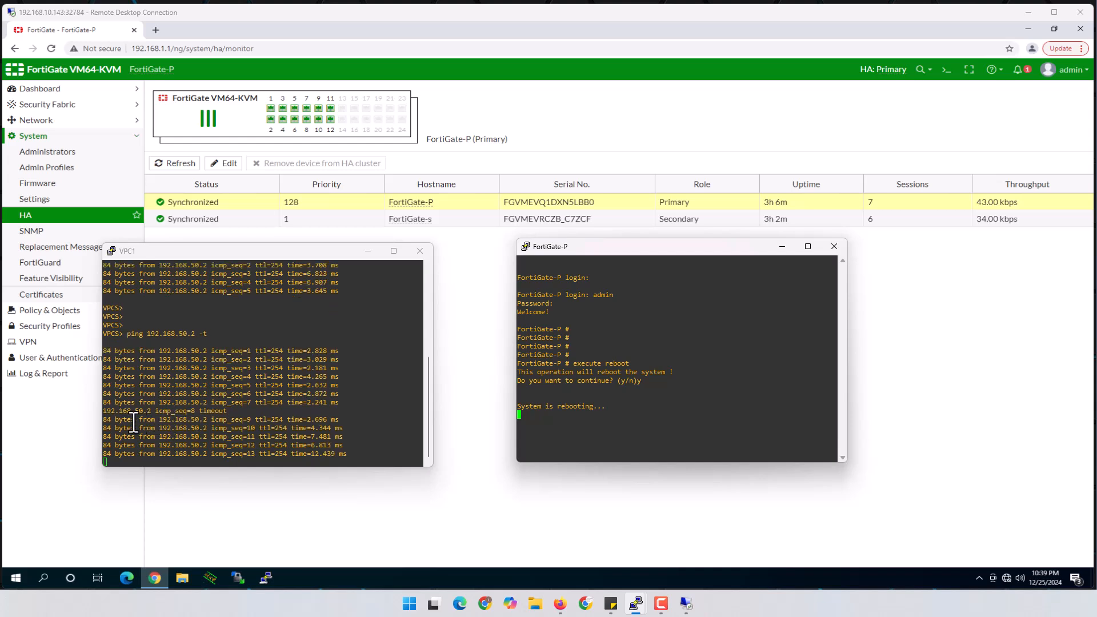
{"action": "left_click_drag", "start_coordinate": [129, 410], "coordinate": [230, 412]}
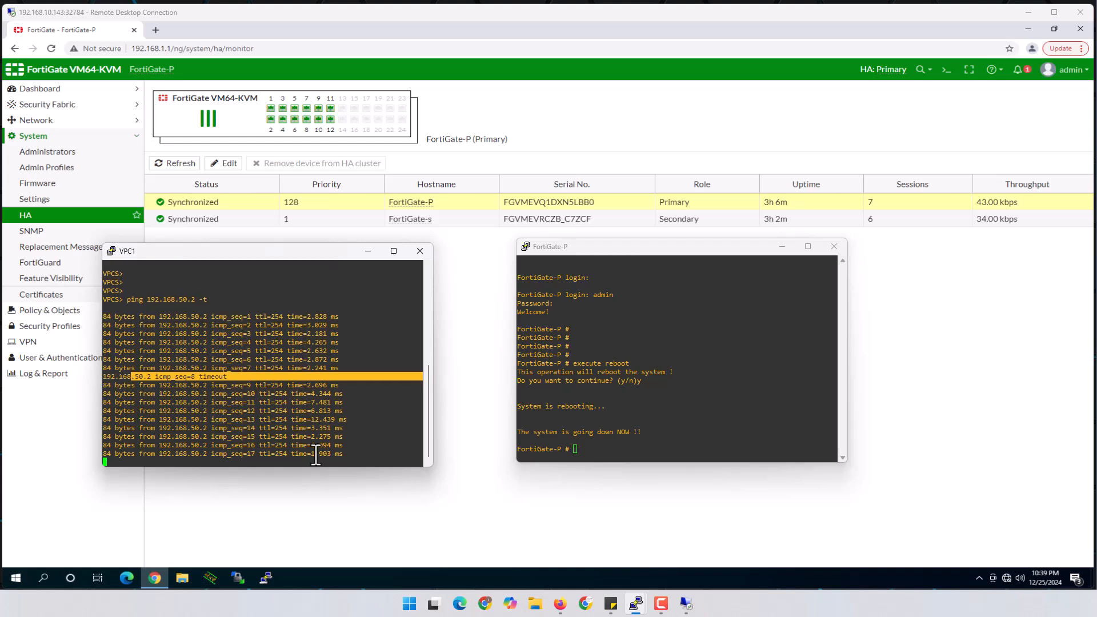
Step: Return to the FortiGate web interface and log in again with the administrator username and password
{"action": "left_click", "coordinate": [424, 15]}
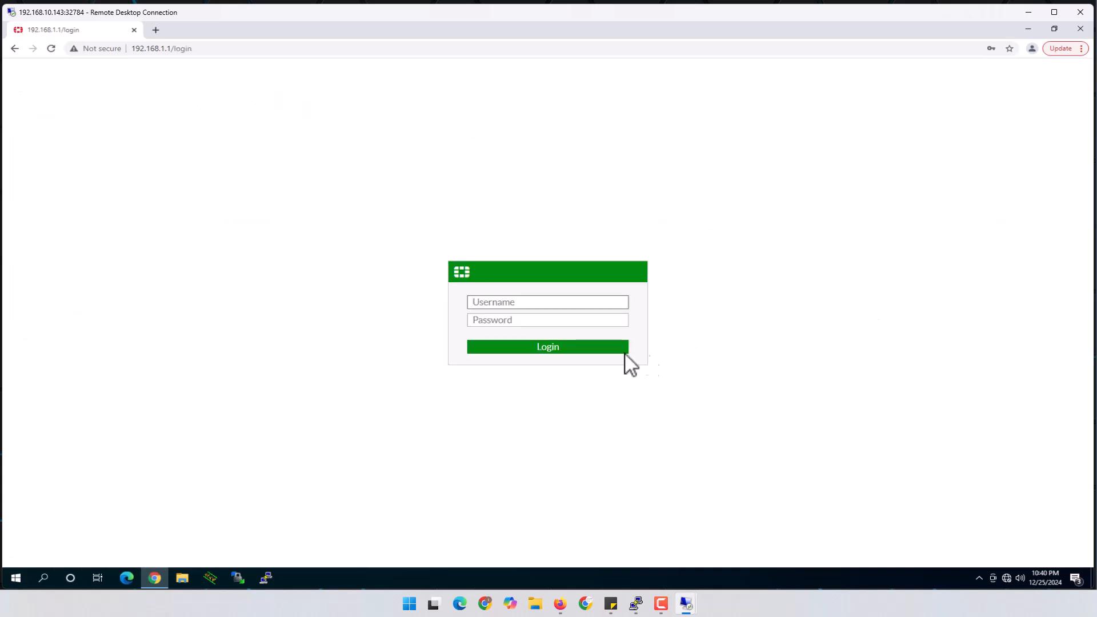
{"action": "left_click", "coordinate": [531, 303]}
{"action": "left_click", "coordinate": [533, 327]}
{"action": "left_click", "coordinate": [539, 349]}
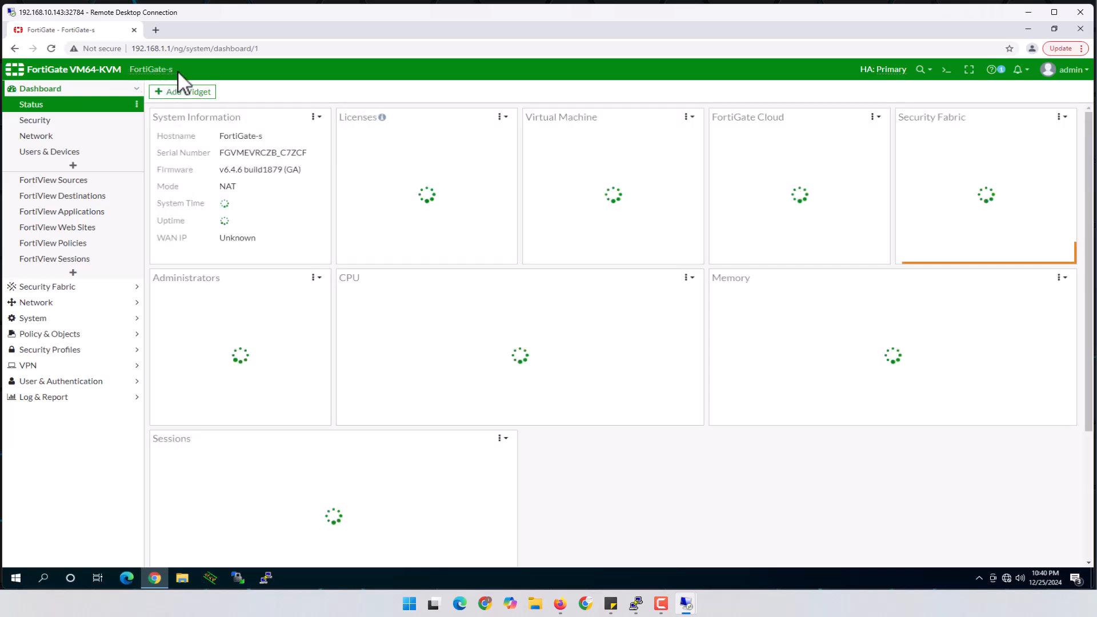
Step: Check which unit is now primary in the header and open the HA status page under System
{"action": "left_click_drag", "start_coordinate": [177, 70], "coordinate": [888, 80]}
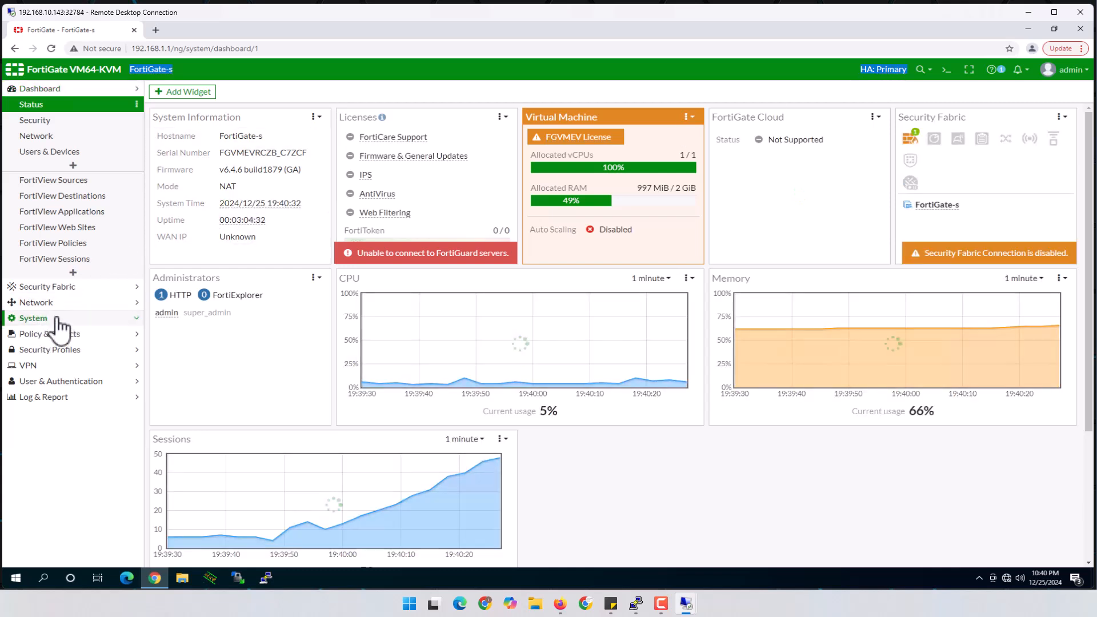
{"action": "left_click", "coordinate": [36, 319]}
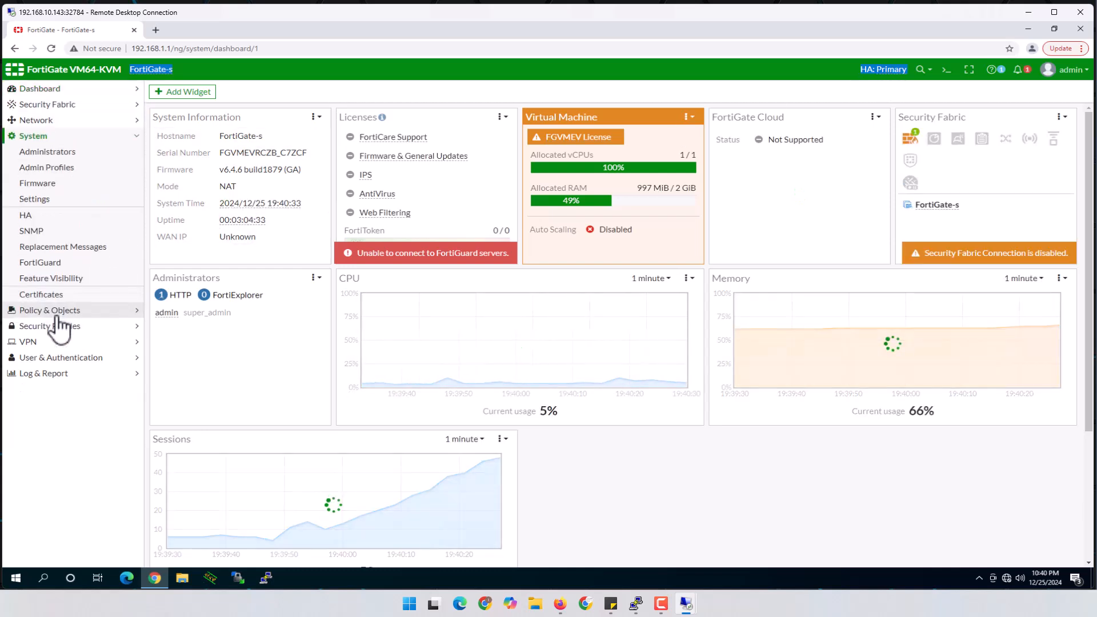
{"action": "left_click", "coordinate": [33, 216]}
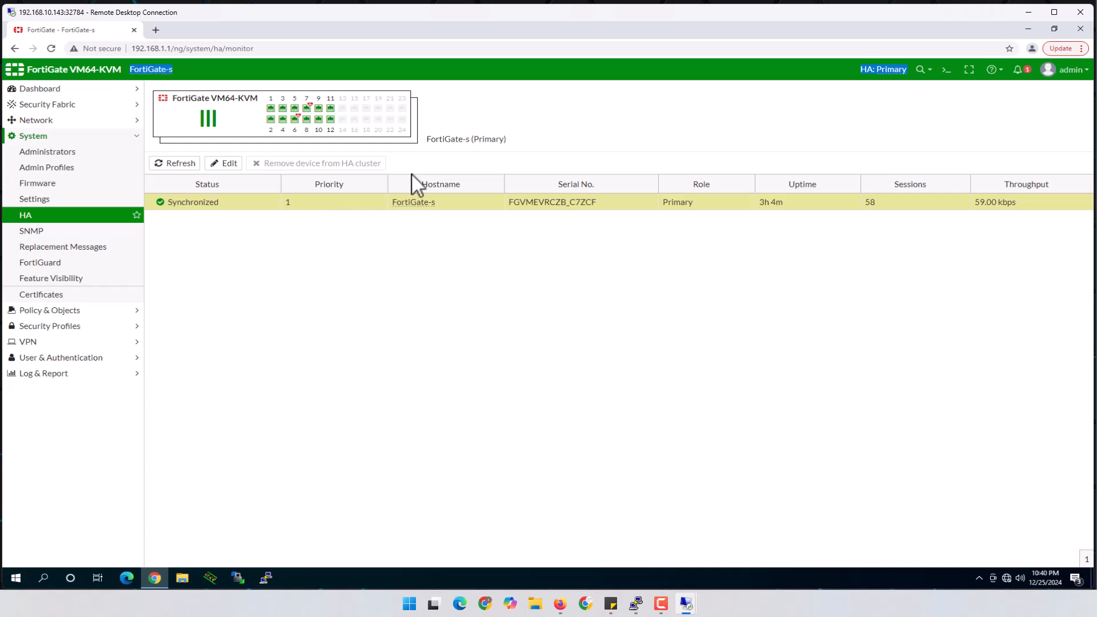
{"action": "left_click", "coordinate": [357, 384]}
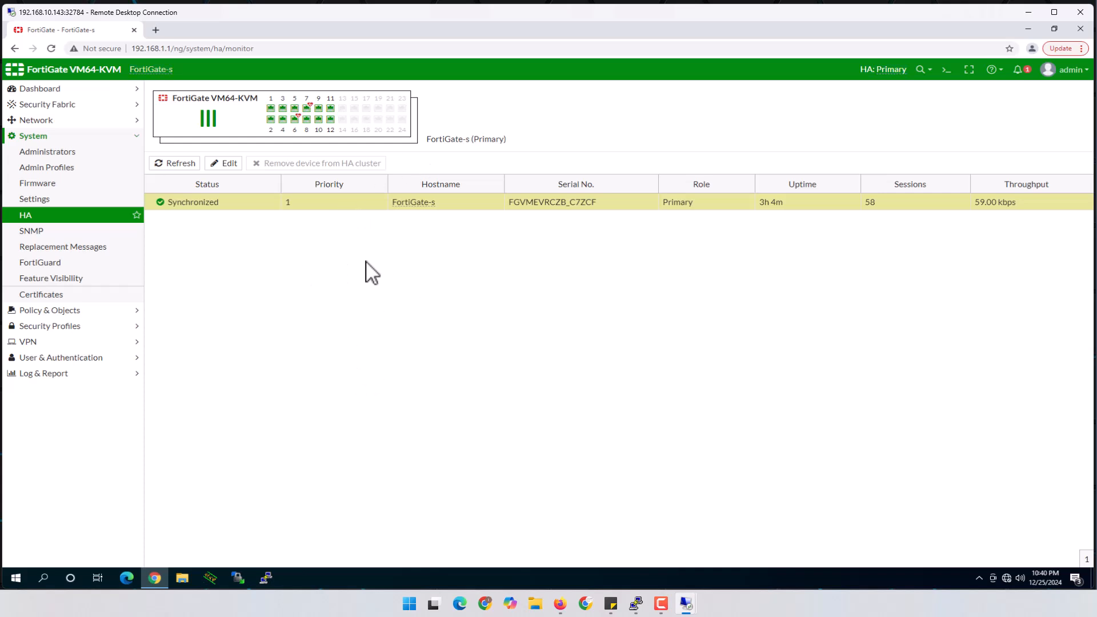
Step: Check the FortiGate-P console for completed startup, and refresh the HA status list to compare member roles and priorities
{"action": "mouse_move", "coordinate": [688, 610]}
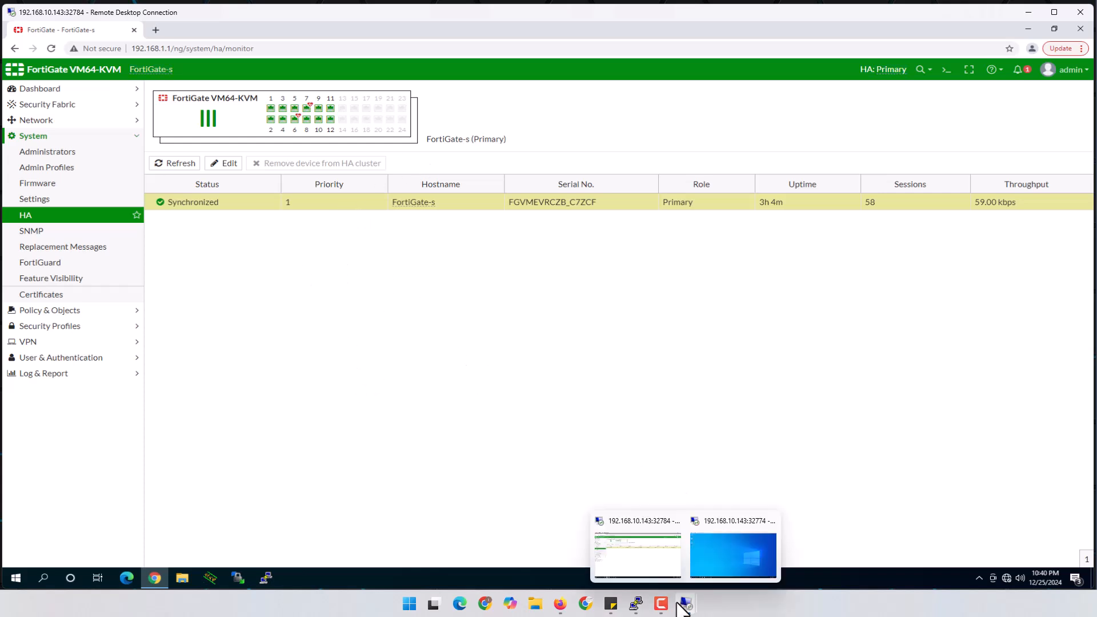
{"action": "mouse_move", "coordinate": [630, 605]}
{"action": "left_click", "coordinate": [650, 577]}
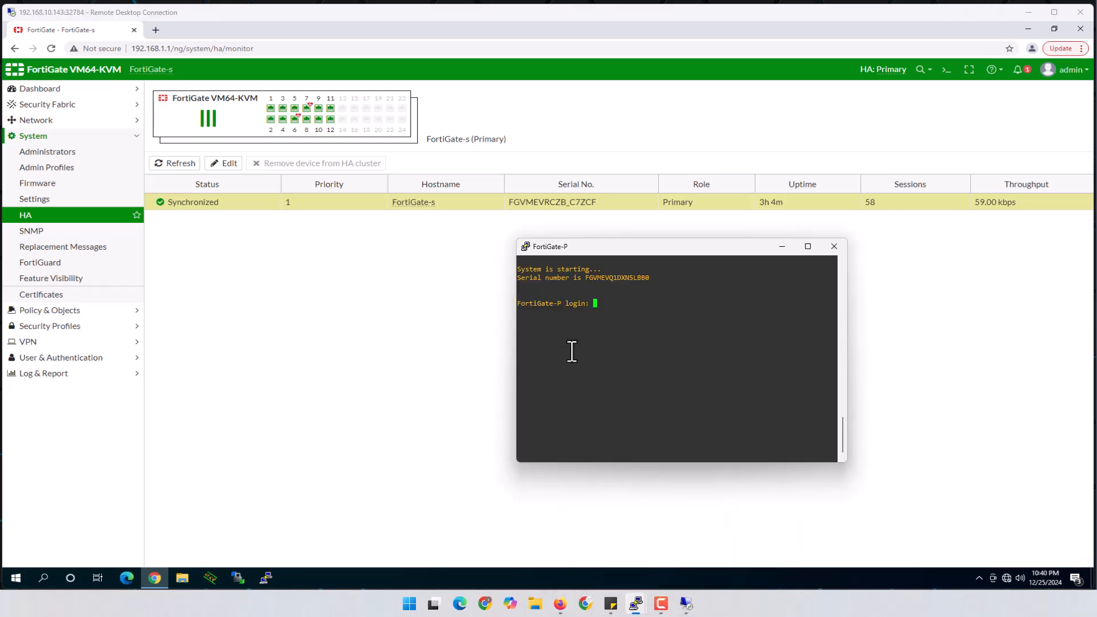
{"action": "left_click", "coordinate": [434, 337]}
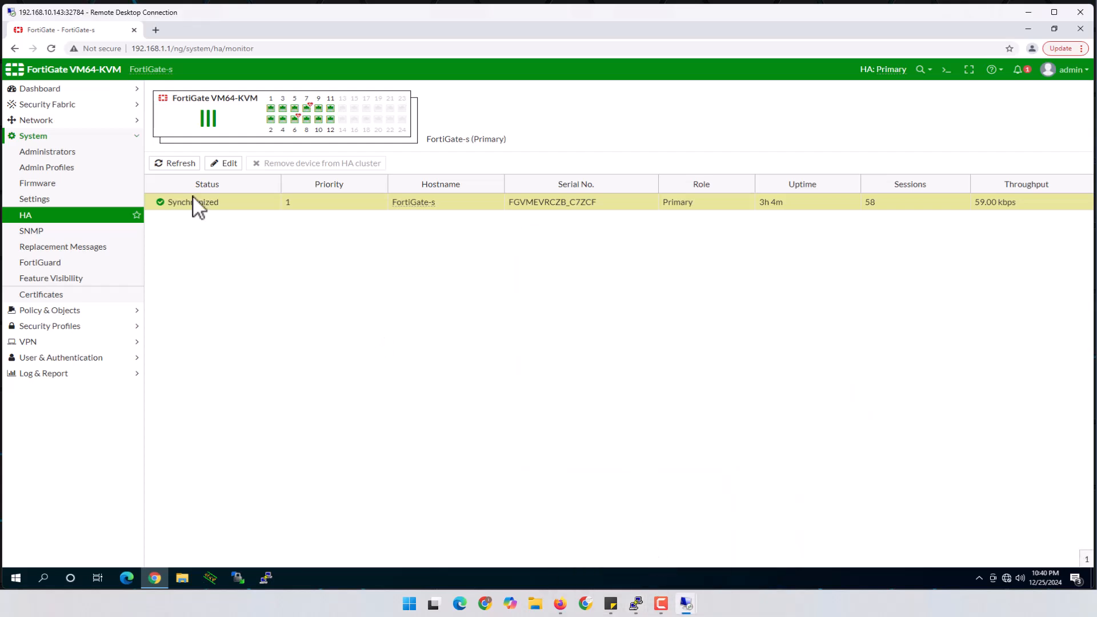
{"action": "left_click", "coordinate": [174, 164]}
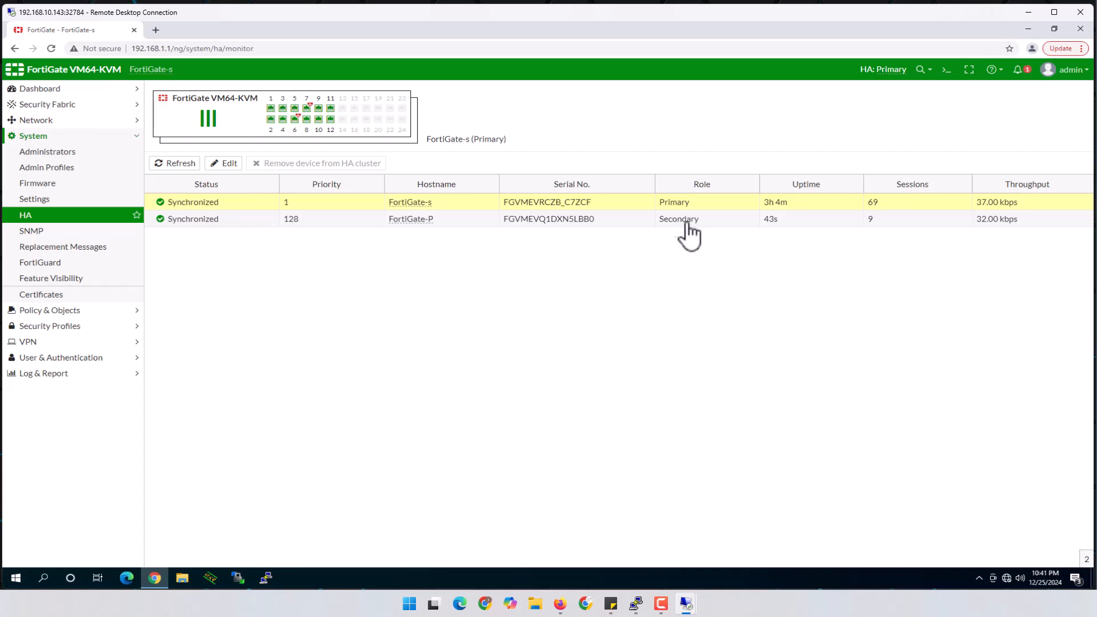
{"action": "left_click_drag", "start_coordinate": [318, 185], "coordinate": [299, 223]}
Step: Look at the EVE topology again and review the earlier ping replies in the VPC1 console
{"action": "left_click", "coordinate": [559, 609]}
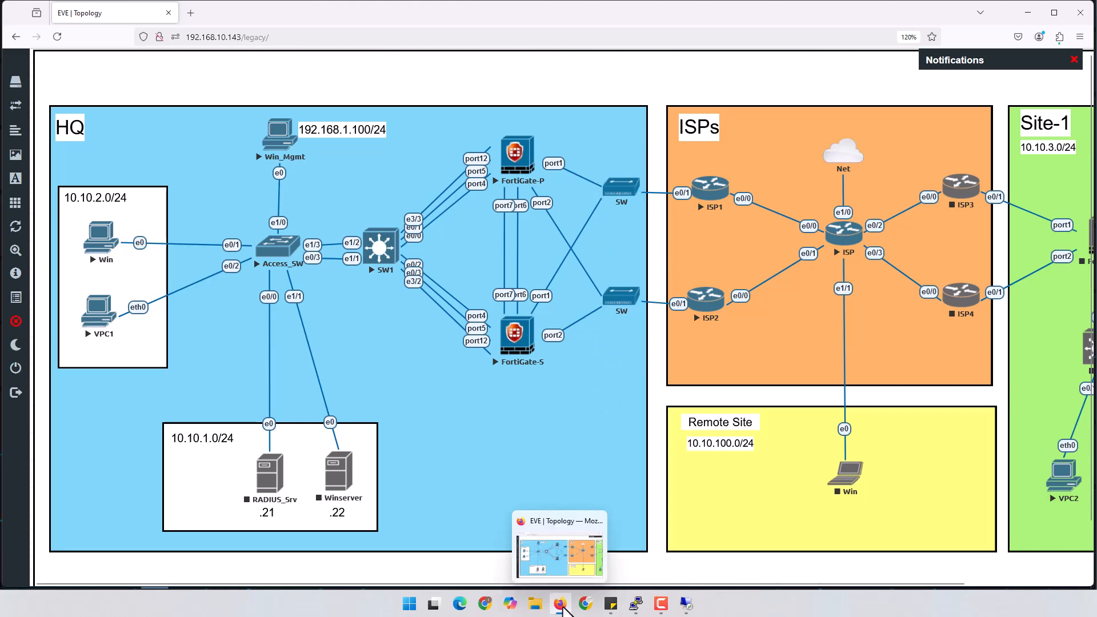
{"action": "left_click", "coordinate": [561, 606]}
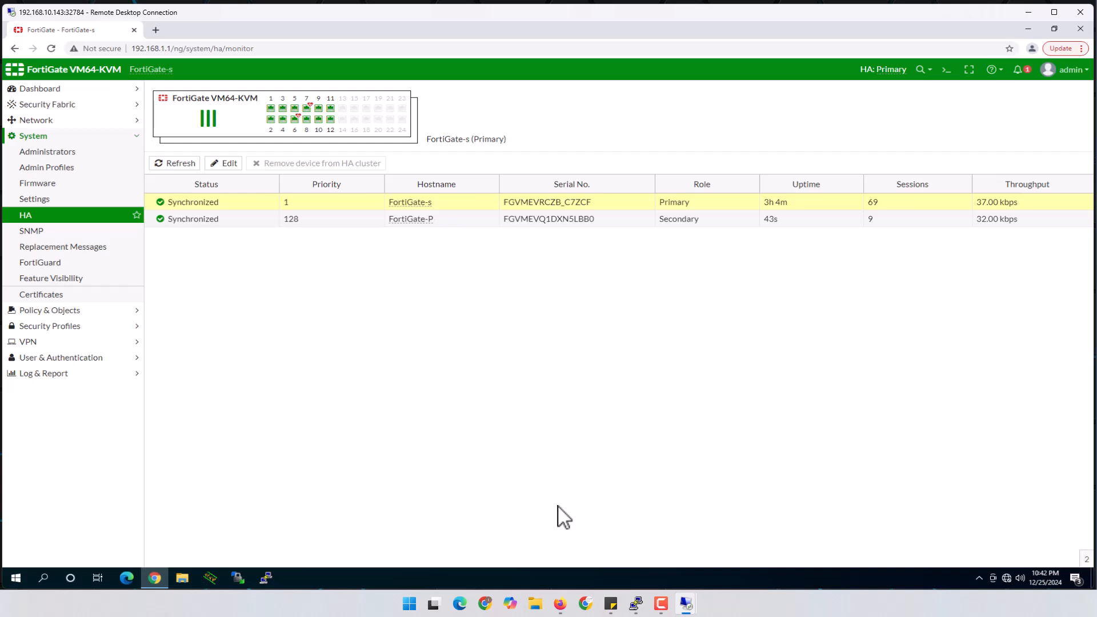
{"action": "mouse_move", "coordinate": [636, 603]}
{"action": "left_click", "coordinate": [617, 568]}
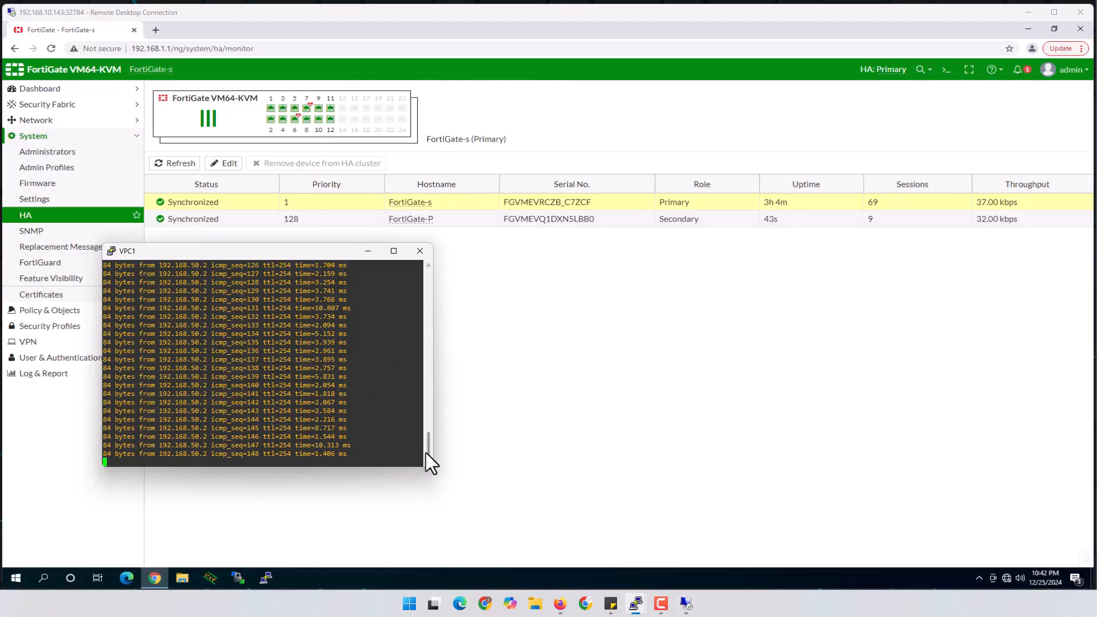
{"action": "left_click_drag", "start_coordinate": [431, 445], "coordinate": [427, 304]}
{"action": "left_click", "coordinate": [560, 303]}
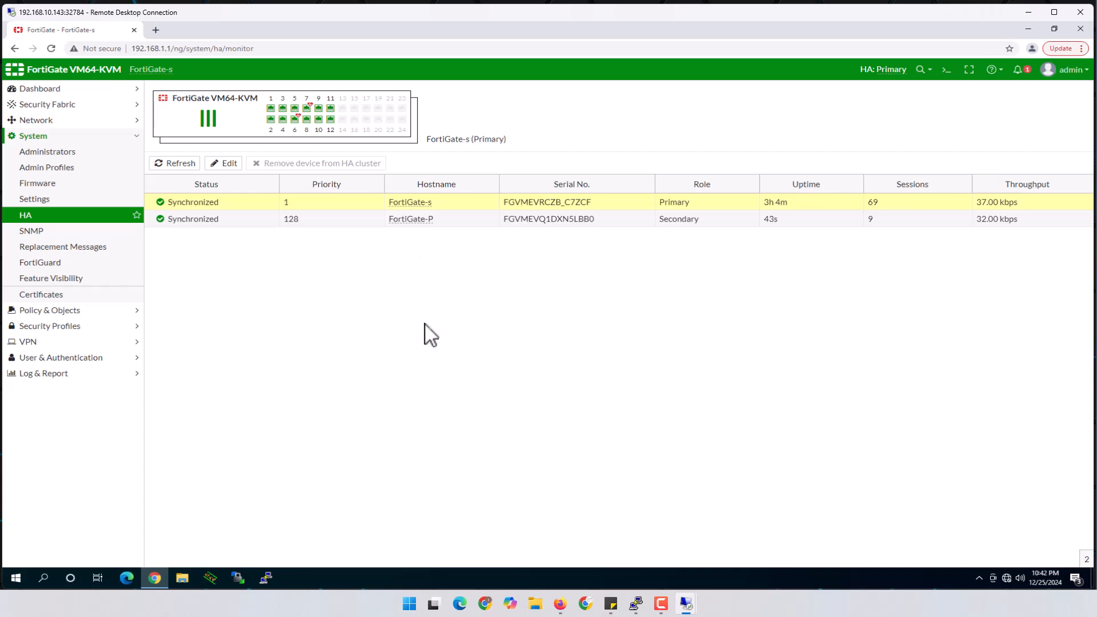
Step: Review the HA cluster settings, including mode, priority and heartbeat interfaces, and leave without saving
{"action": "left_click", "coordinate": [230, 164]}
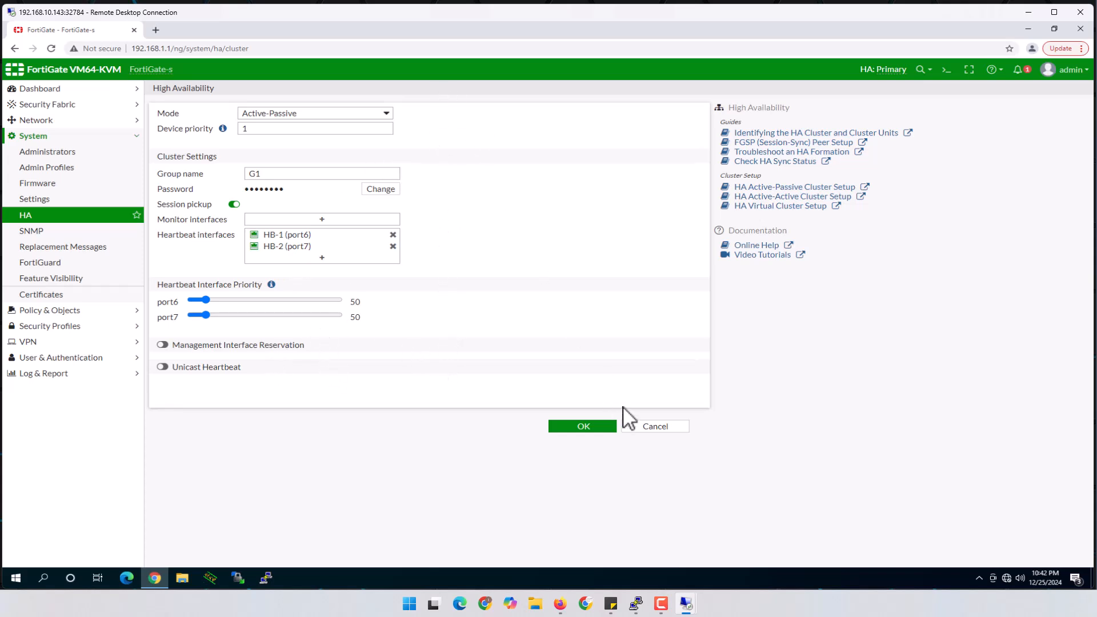
{"action": "left_click", "coordinate": [653, 429]}
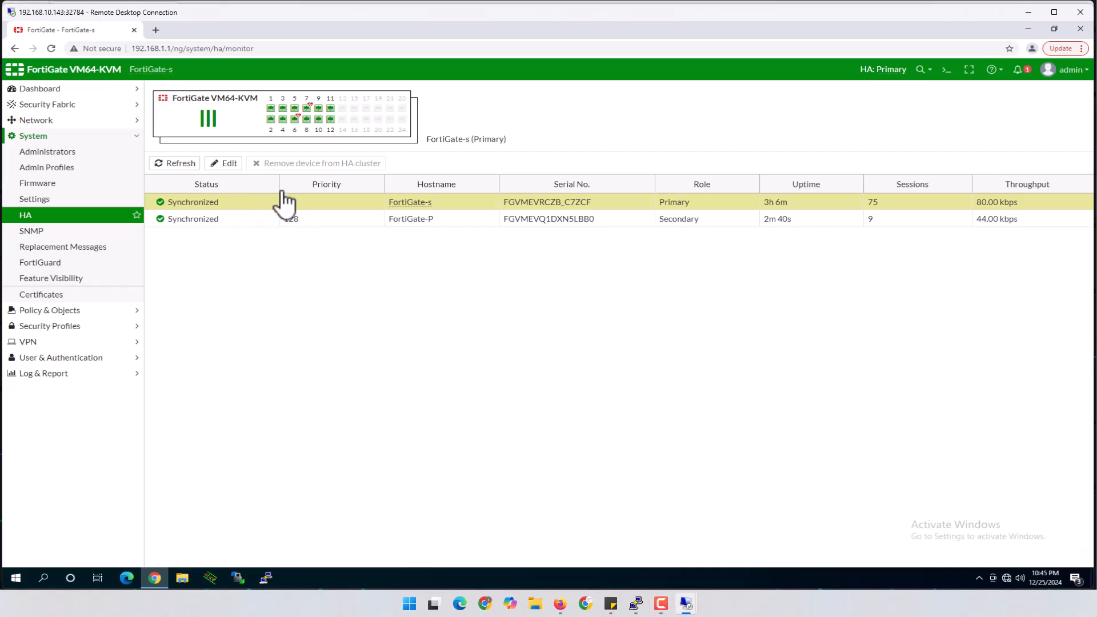
Step: Try enabling Unicast Heartbeat in the HA settings to inspect its Peer IP field, turn it off again and cancel
{"action": "left_click", "coordinate": [230, 163]}
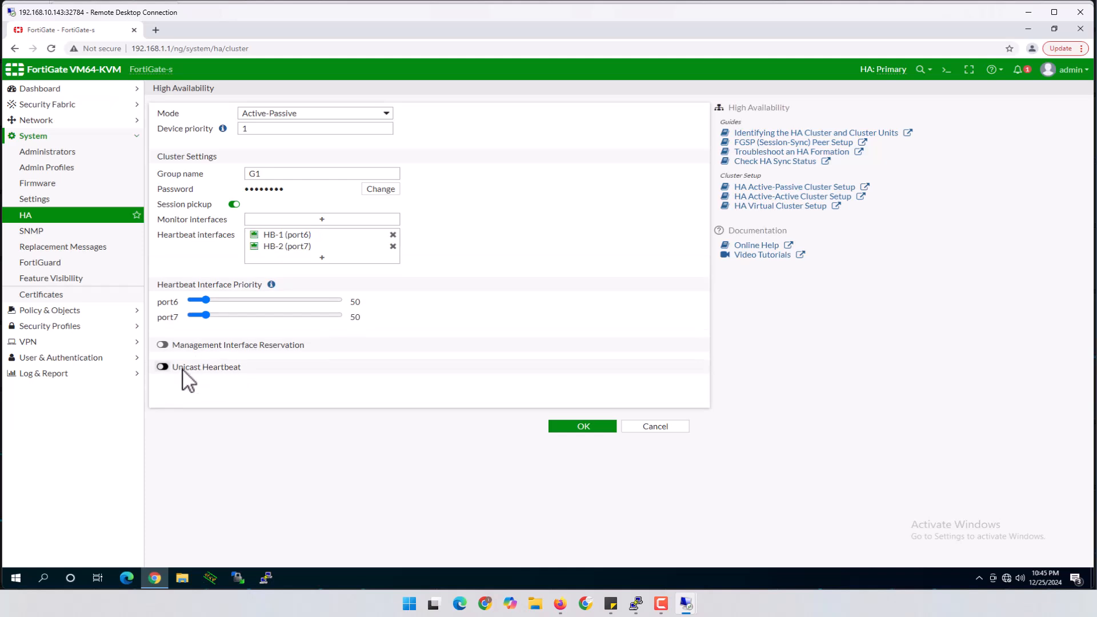
{"action": "left_click", "coordinate": [163, 367]}
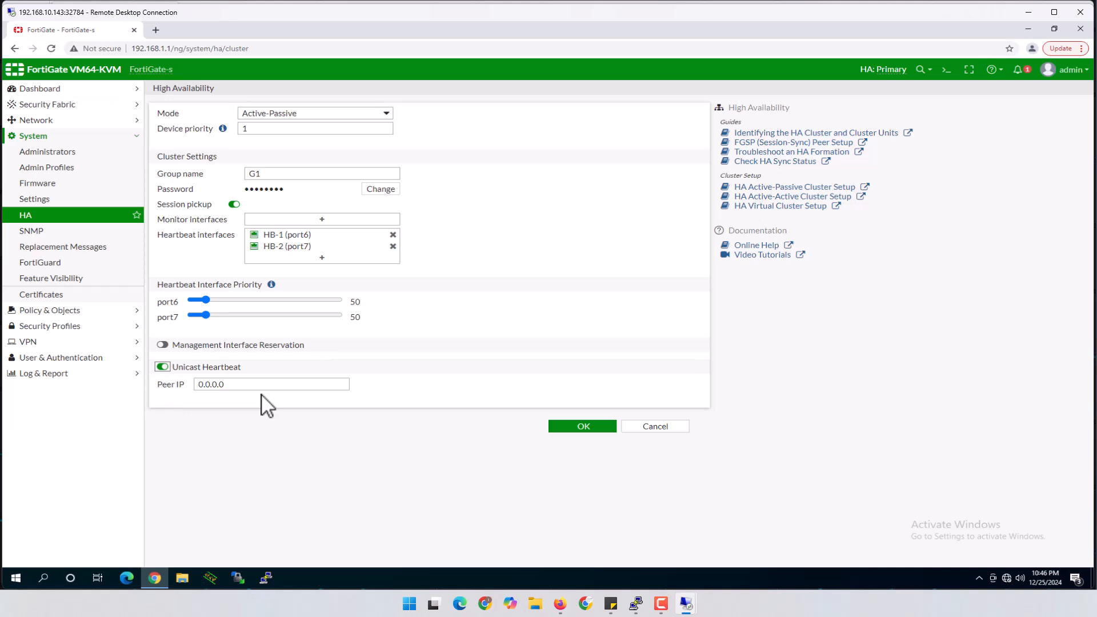
{"action": "left_click", "coordinate": [160, 384]}
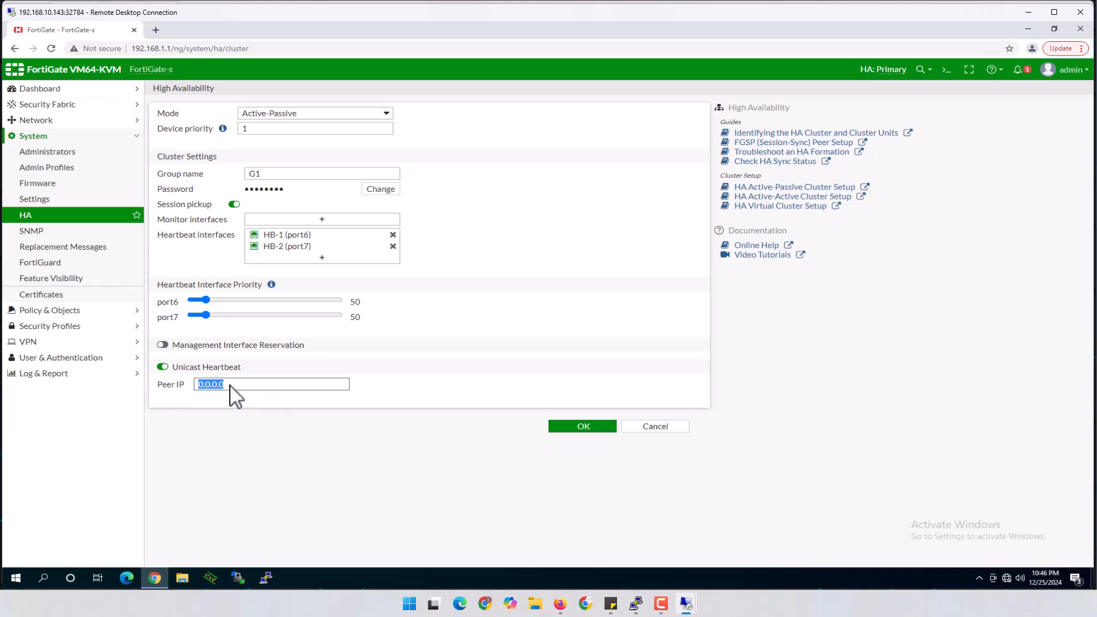
{"action": "left_click", "coordinate": [162, 367]}
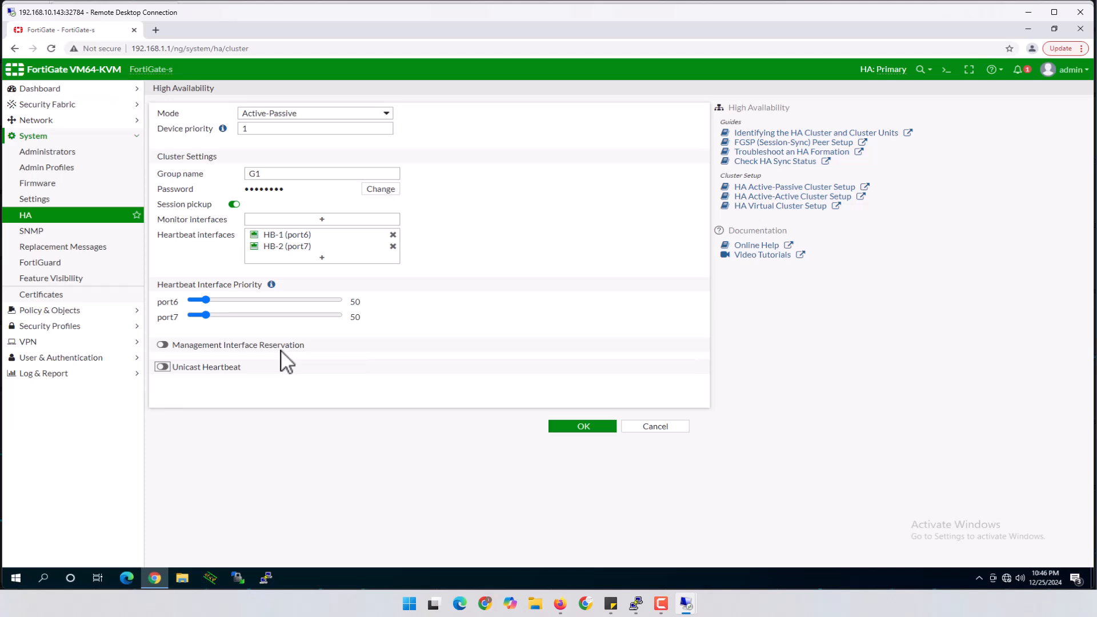
{"action": "left_click", "coordinate": [278, 176]}
{"action": "left_click", "coordinate": [657, 428]}
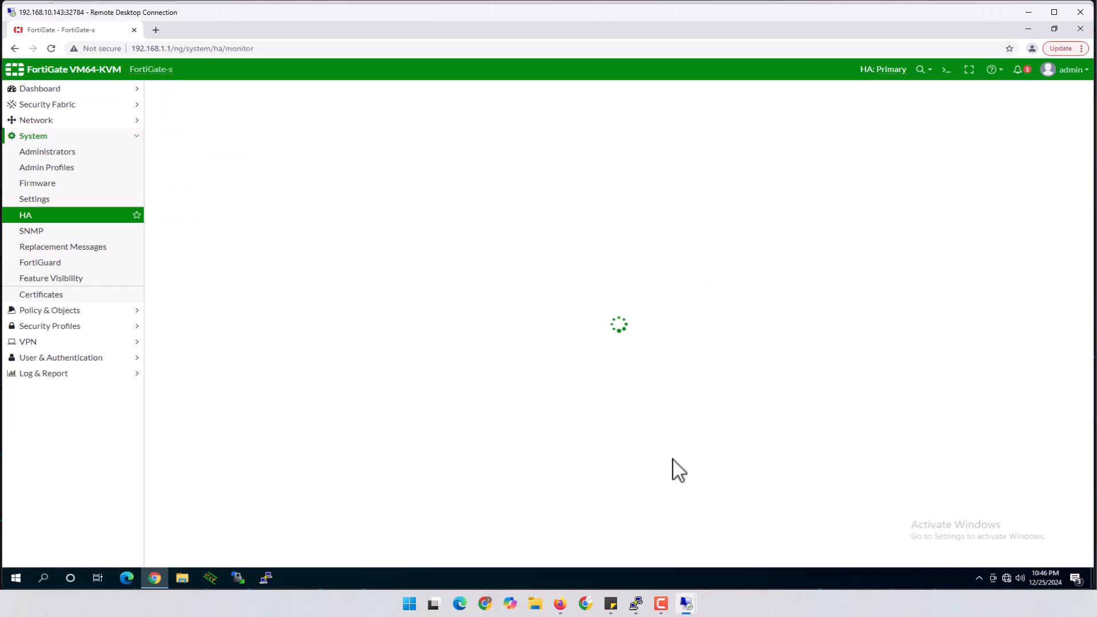
Step: Open the FortiGate-P console from the EVE topology, enter config system ha and show the HA configuration
{"action": "left_click", "coordinate": [560, 604]}
{"action": "left_click", "coordinate": [511, 155]}
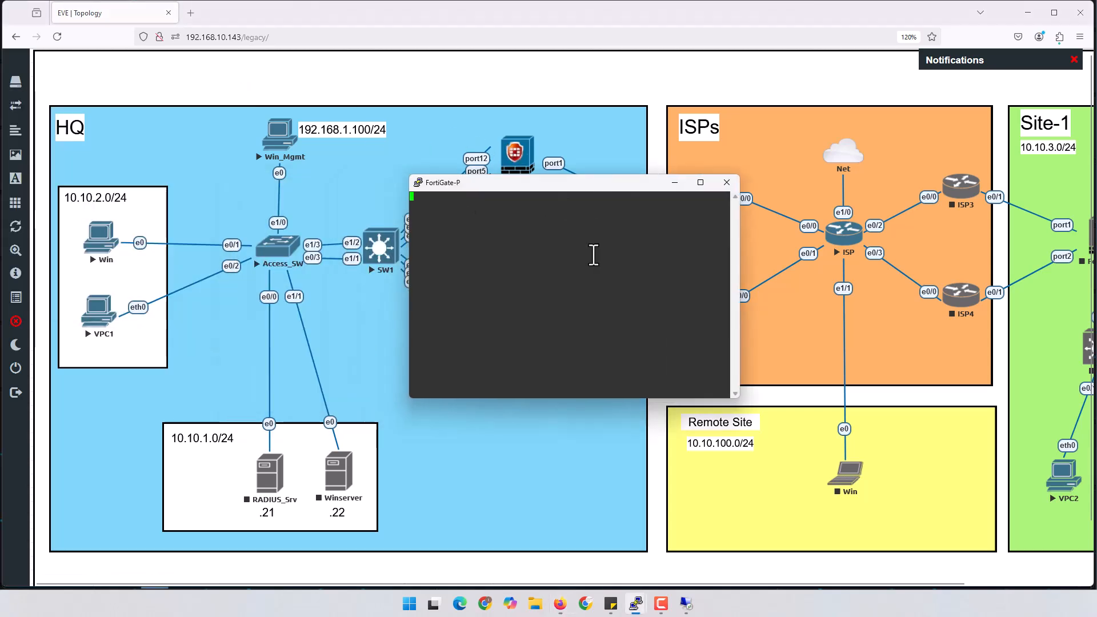
{"action": "left_click_drag", "start_coordinate": [740, 330], "coordinate": [943, 330]}
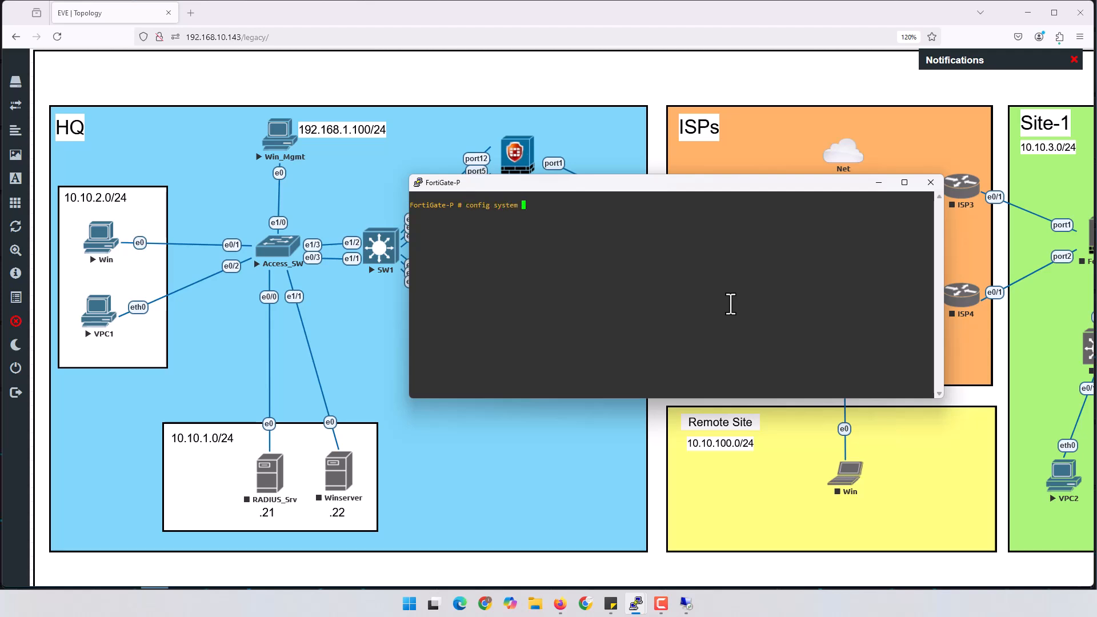
{"action": "key", "text": "Return"}
{"action": "type", "text": "show"}
{"action": "key", "text": "Return"}
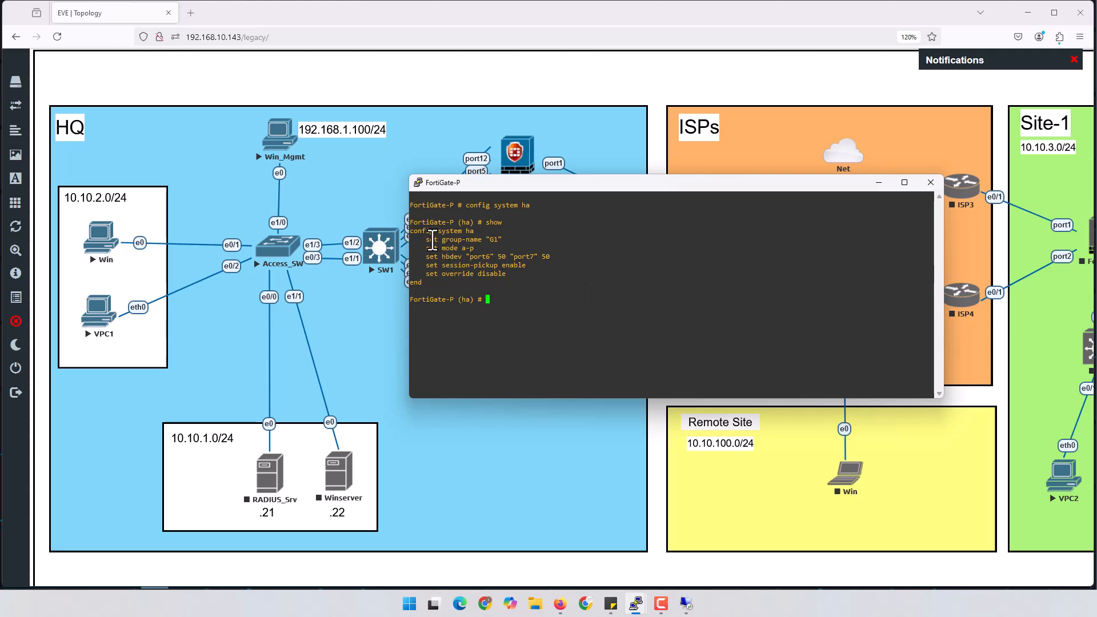
Step: Review the group name, mode, heartbeat interface and override lines of the HA configuration
{"action": "left_click_drag", "start_coordinate": [430, 241], "coordinate": [508, 243]}
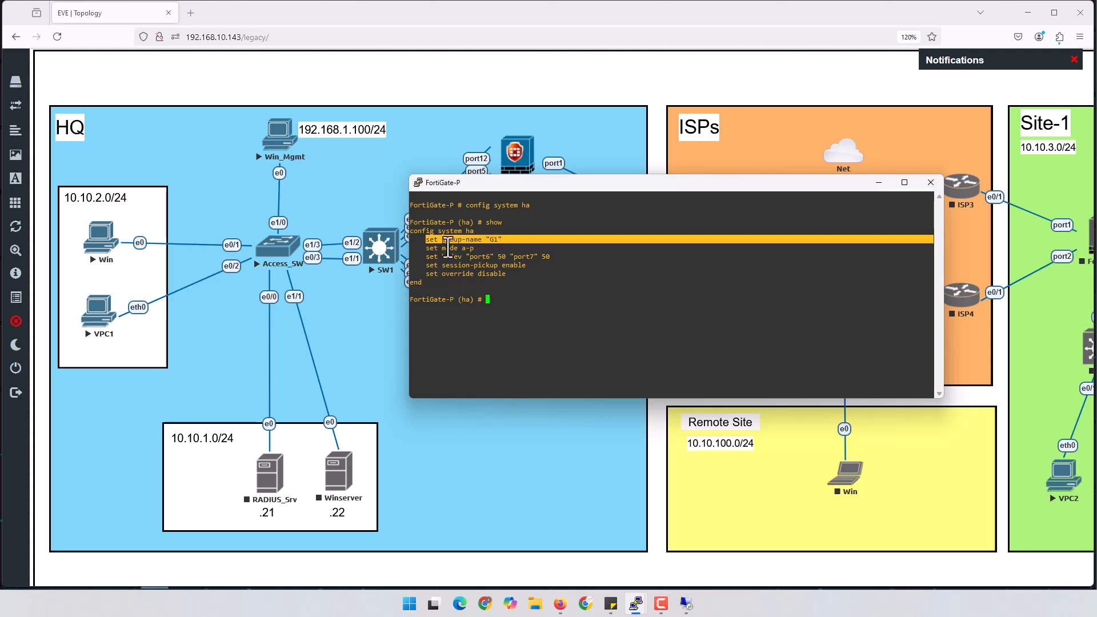
{"action": "left_click_drag", "start_coordinate": [427, 248], "coordinate": [558, 256]}
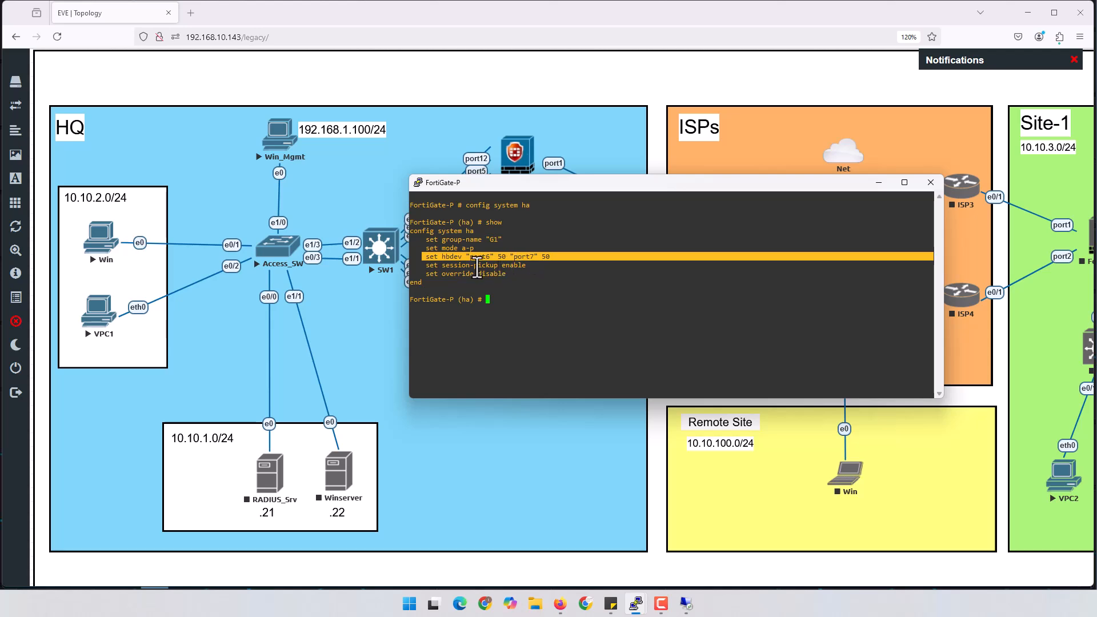
{"action": "left_click_drag", "start_coordinate": [425, 275], "coordinate": [507, 278]}
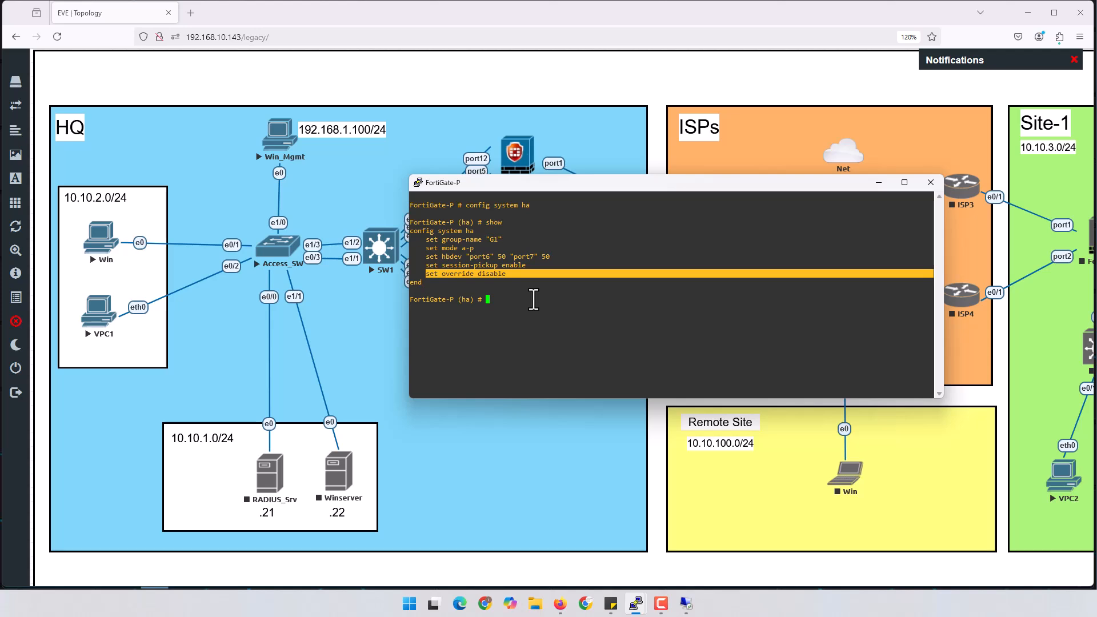
Step: List the available HA commands and set options in the CLI, and check the allowed group-id range
{"action": "key", "text": "question"}
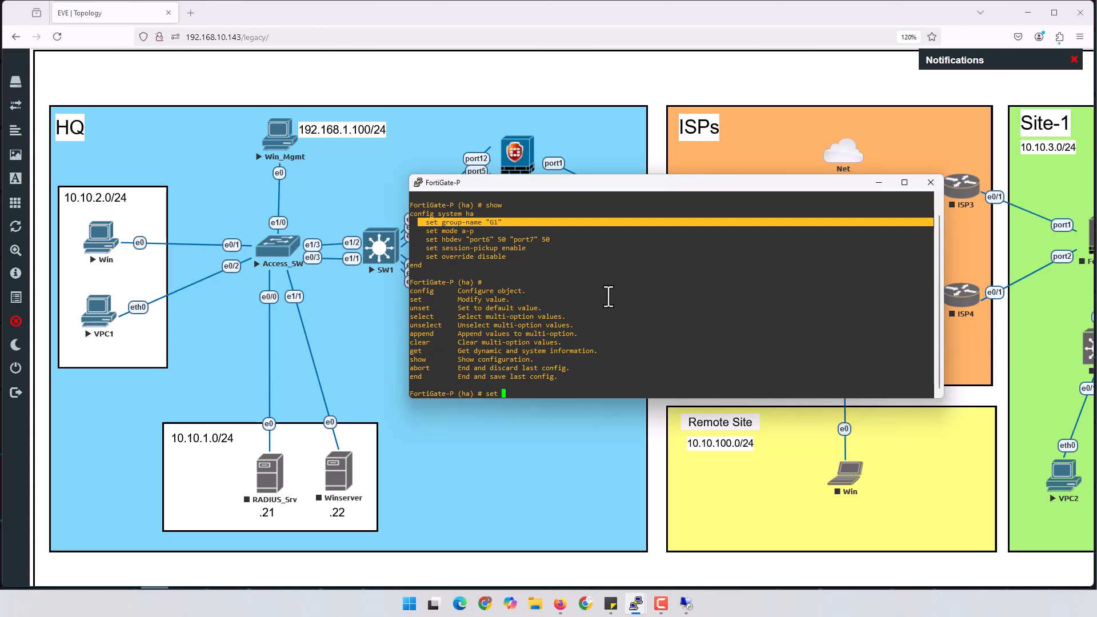
{"action": "key", "text": "question"}
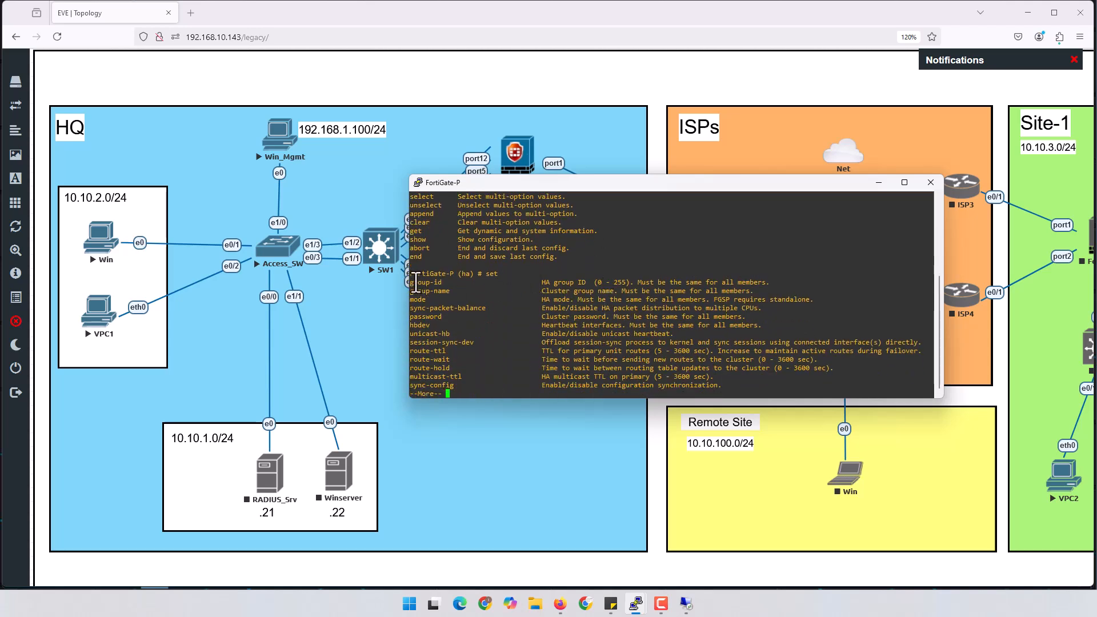
{"action": "left_click_drag", "start_coordinate": [415, 283], "coordinate": [450, 282]}
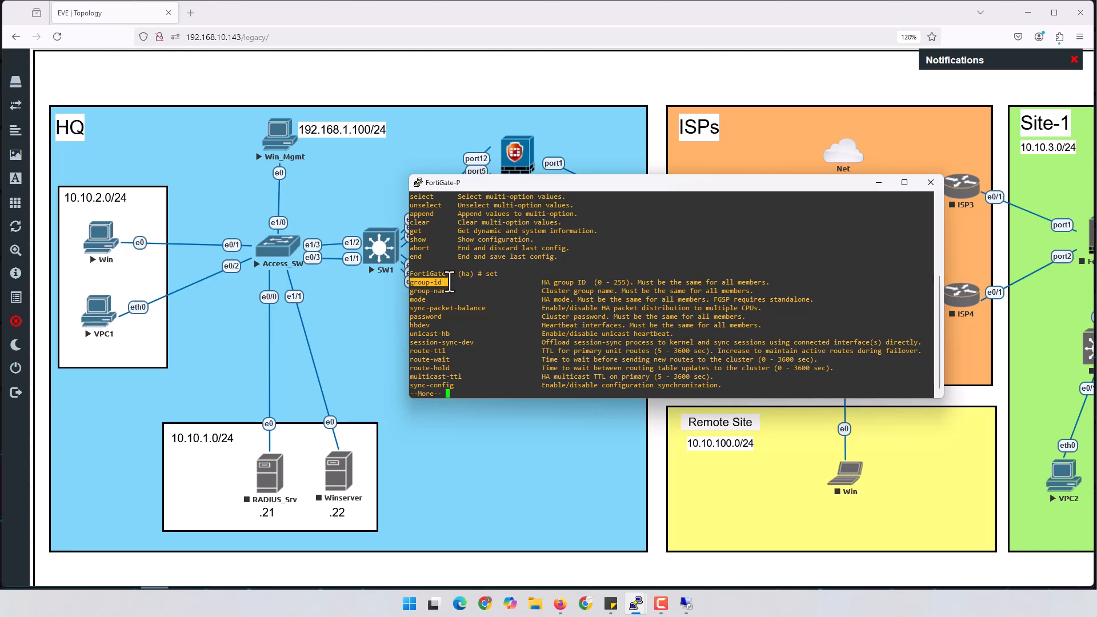
{"action": "left_click_drag", "start_coordinate": [547, 189], "coordinate": [710, 197]}
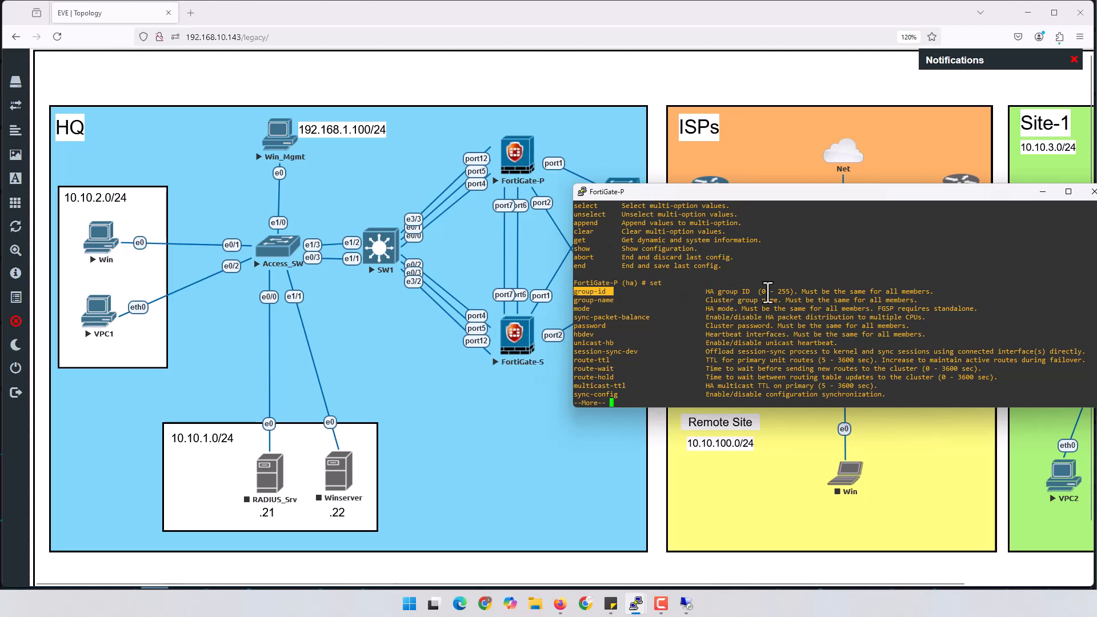
{"action": "left_click", "coordinate": [767, 292]}
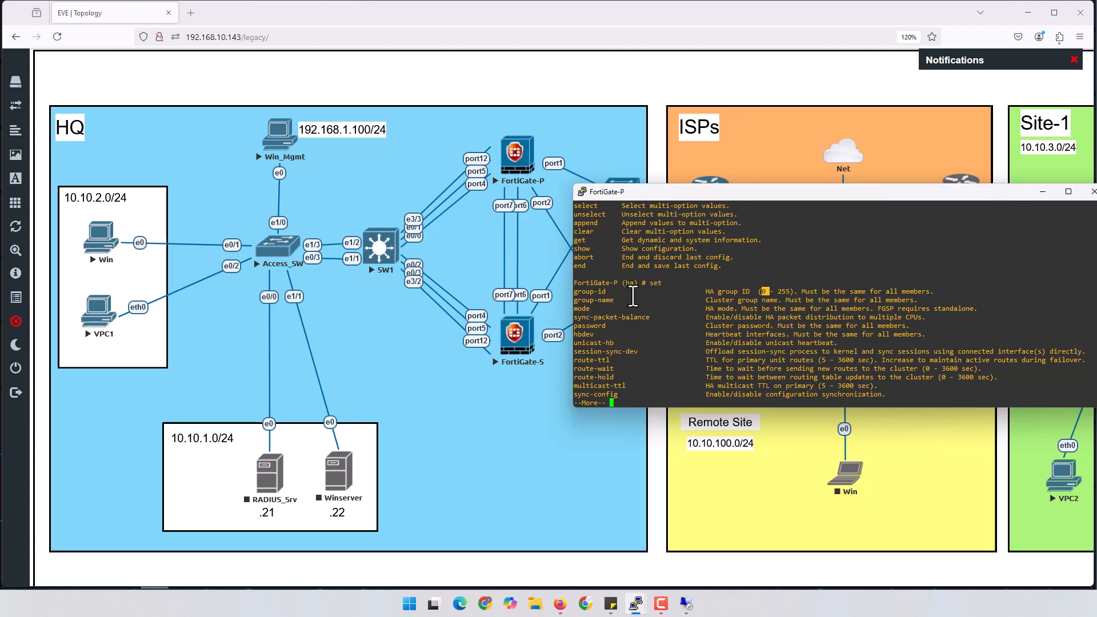
{"action": "key", "text": "space"}
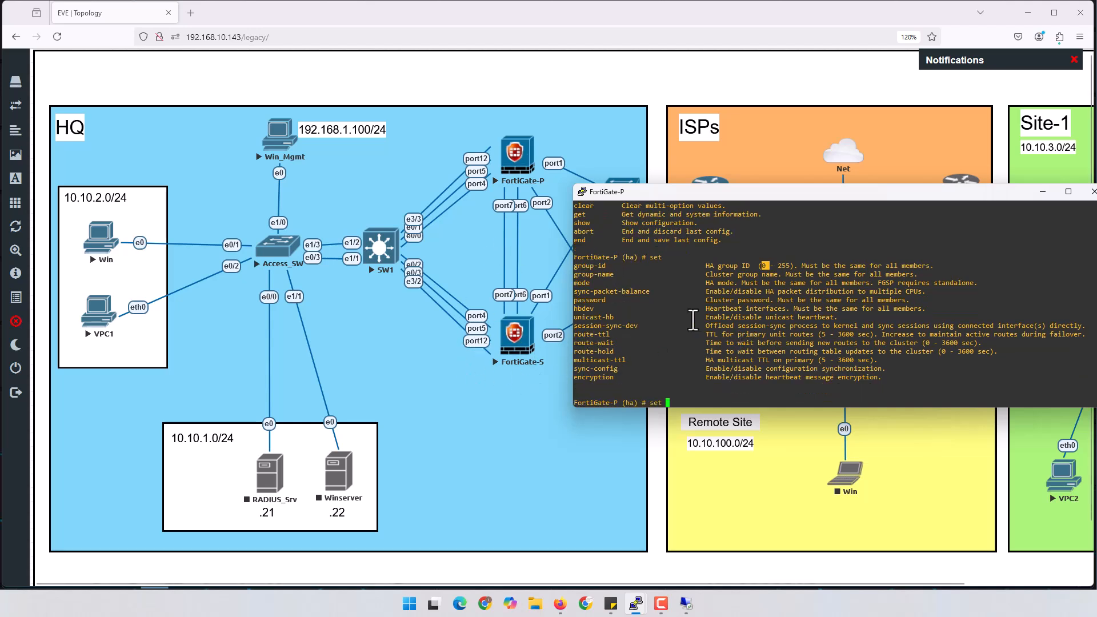
{"action": "key", "text": "question"}
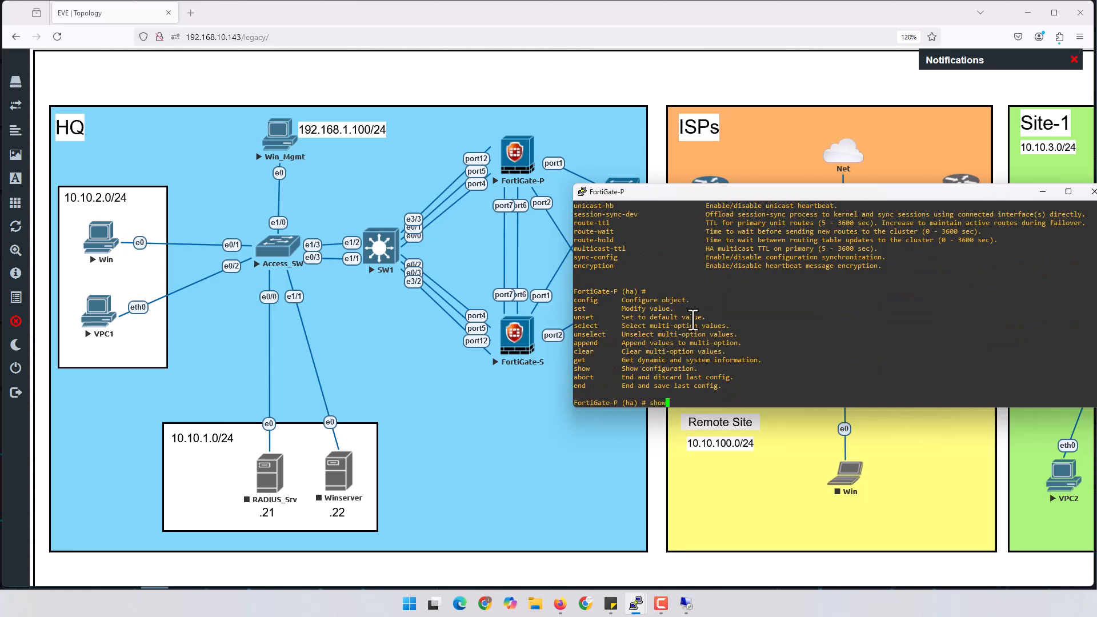
Step: Show the HA configuration again, run set override enable on FortiGate-P and save the change with end
{"action": "type", "text": "show"}
{"action": "key", "text": "Return"}
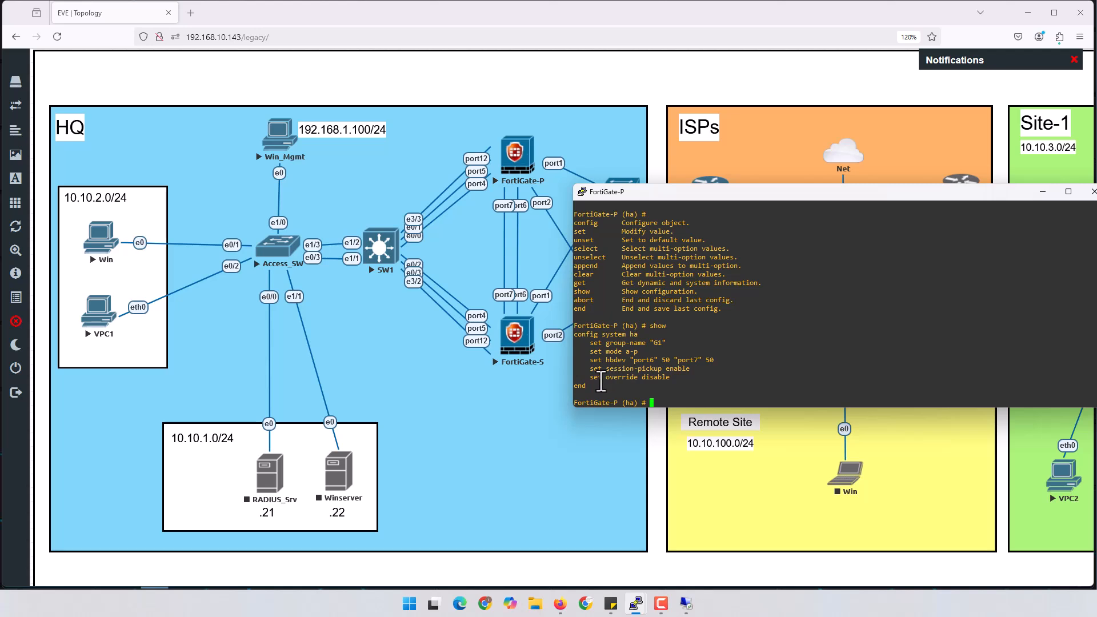
{"action": "left_click_drag", "start_coordinate": [591, 378], "coordinate": [630, 377]}
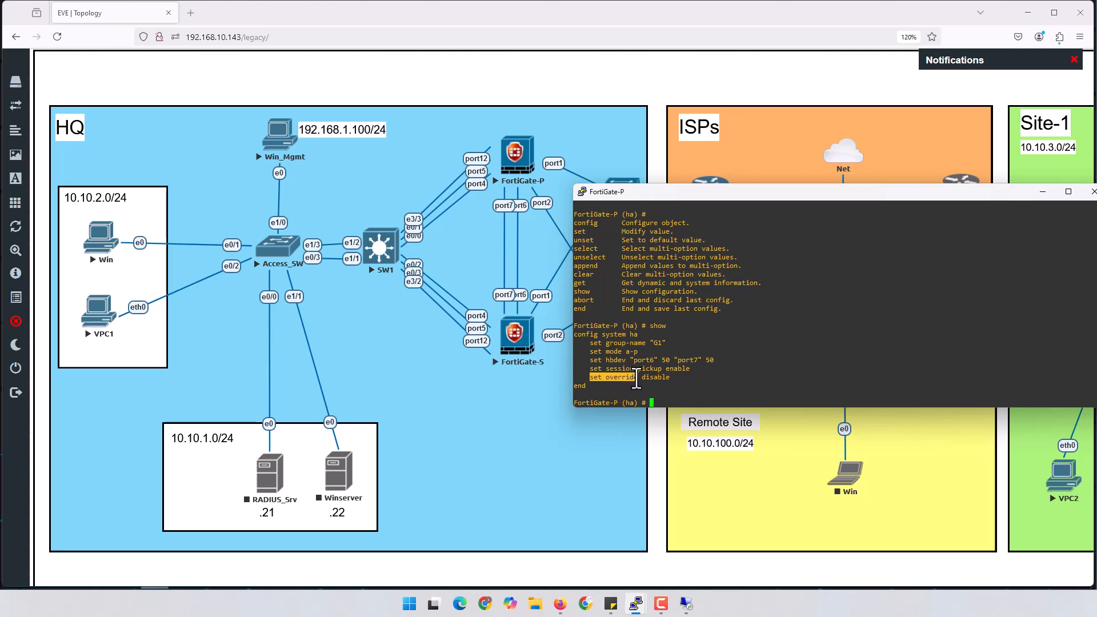
{"action": "right_click", "coordinate": [835, 325]}
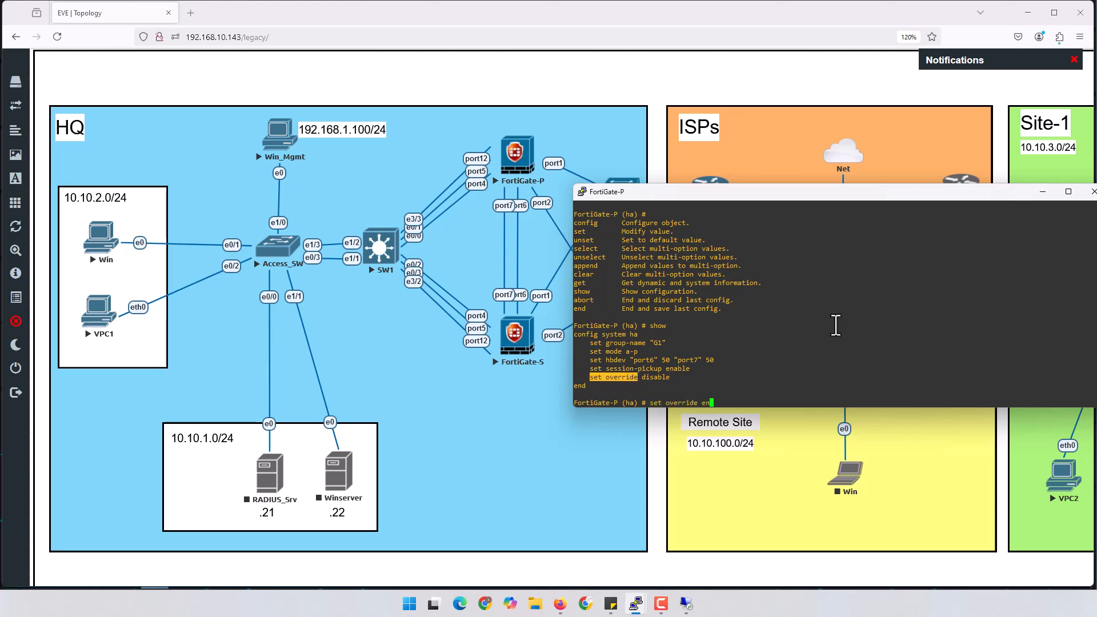
{"action": "type", "text": "enable"}
{"action": "key", "text": "Return"}
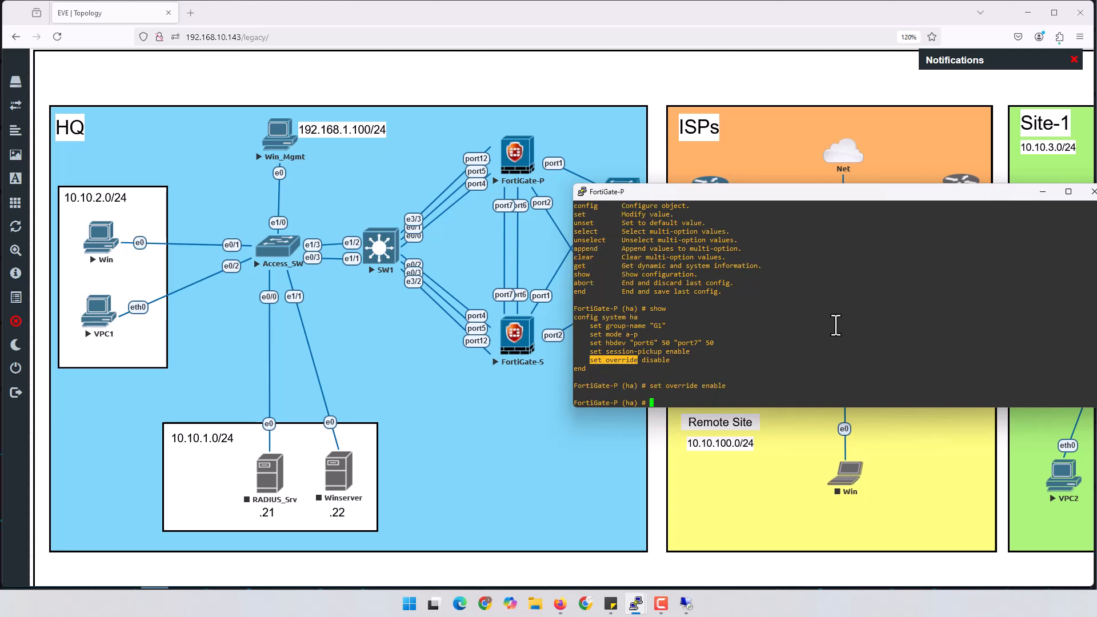
{"action": "key", "text": "Return"}
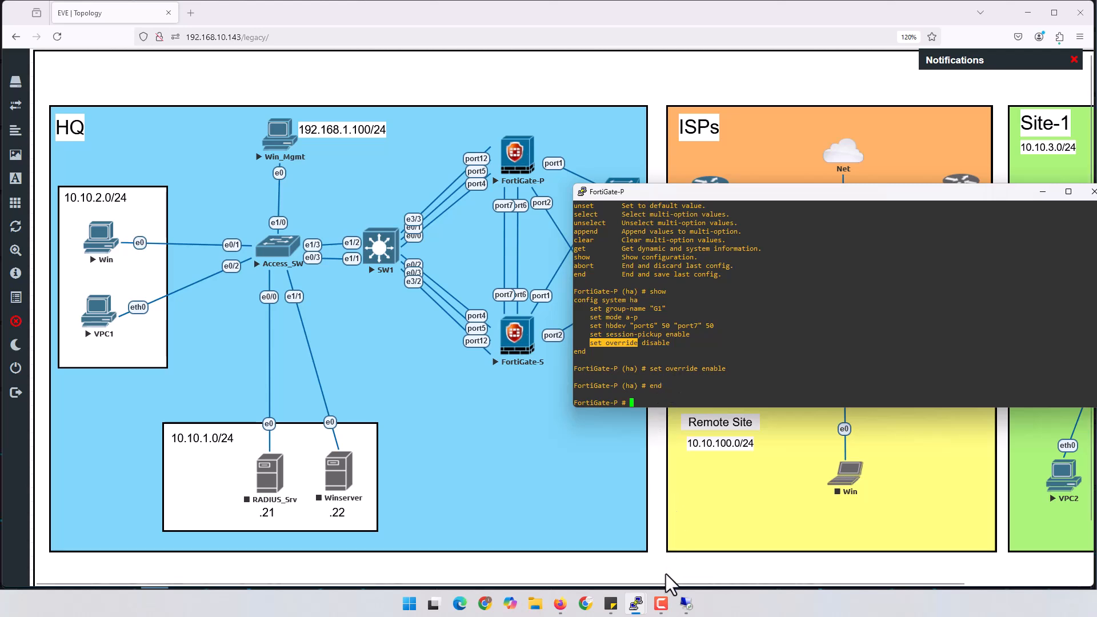
Step: Switch to the Remote Desktop session and refresh the HA member list
{"action": "mouse_move", "coordinate": [682, 599]}
{"action": "left_click", "coordinate": [652, 558]}
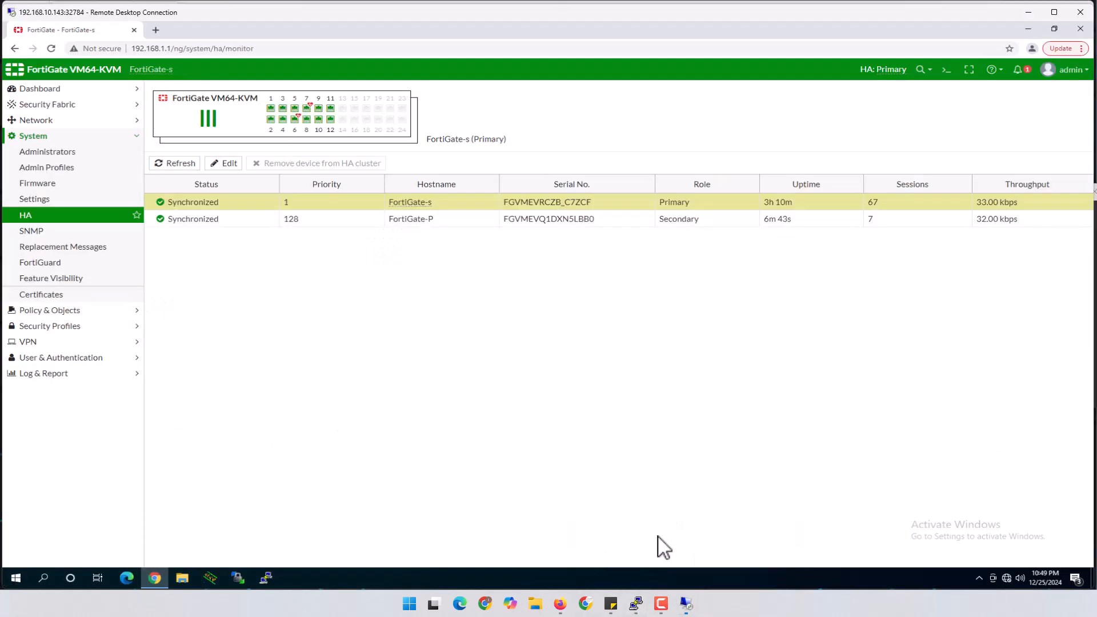
{"action": "left_click", "coordinate": [174, 164]}
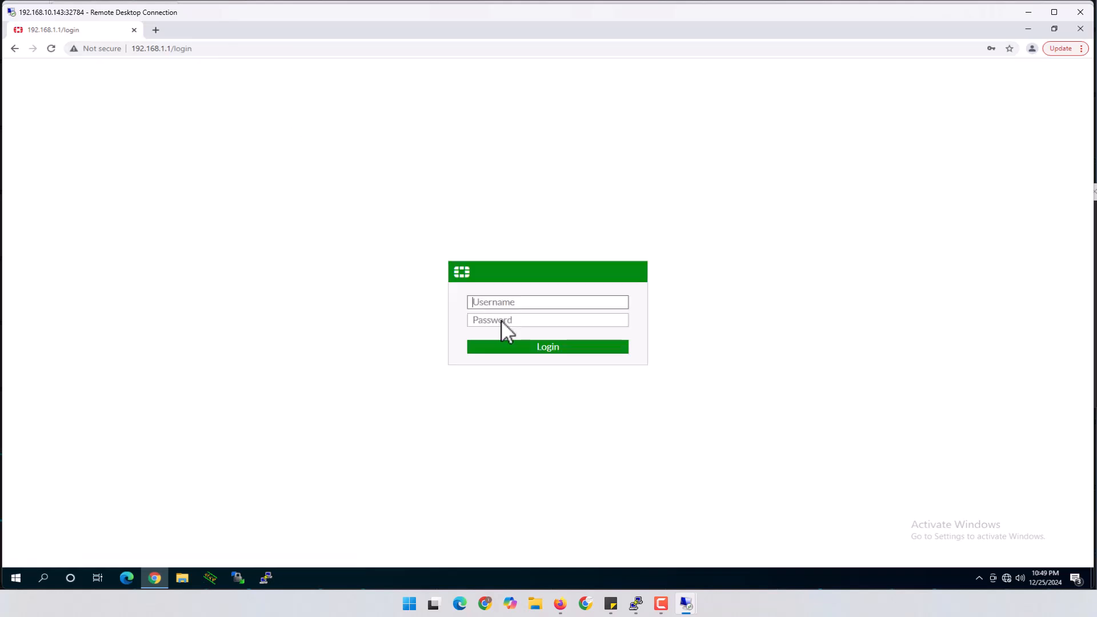
Step: Log back in to the FortiGate with the admin username and account password, and open the HA status page
{"action": "left_click", "coordinate": [520, 303]}
{"action": "left_click", "coordinate": [523, 334]}
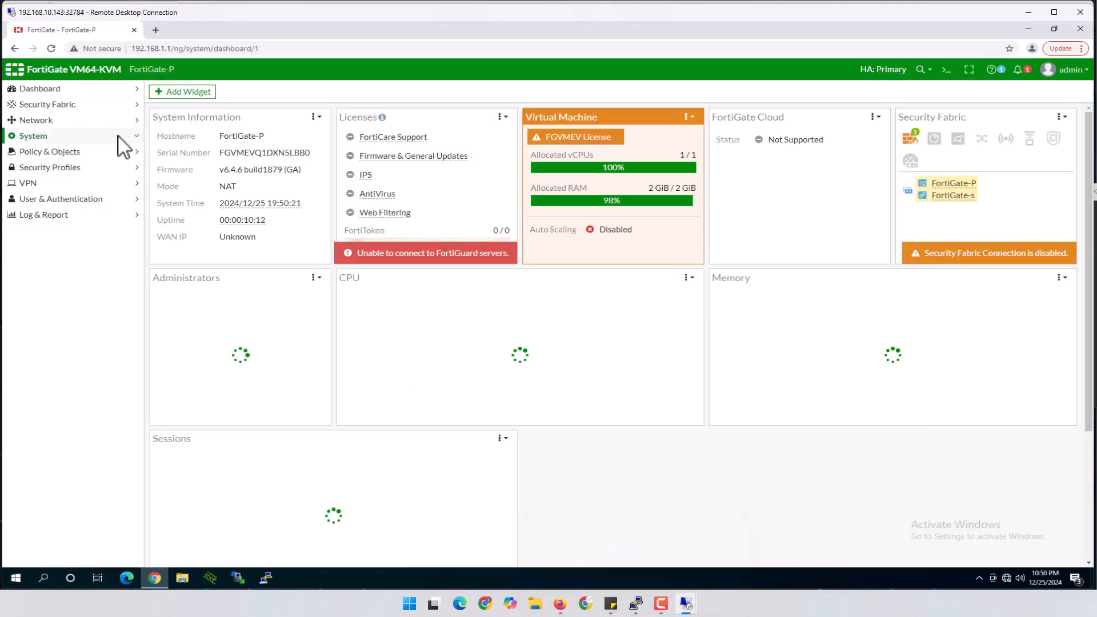
{"action": "left_click", "coordinate": [137, 138]}
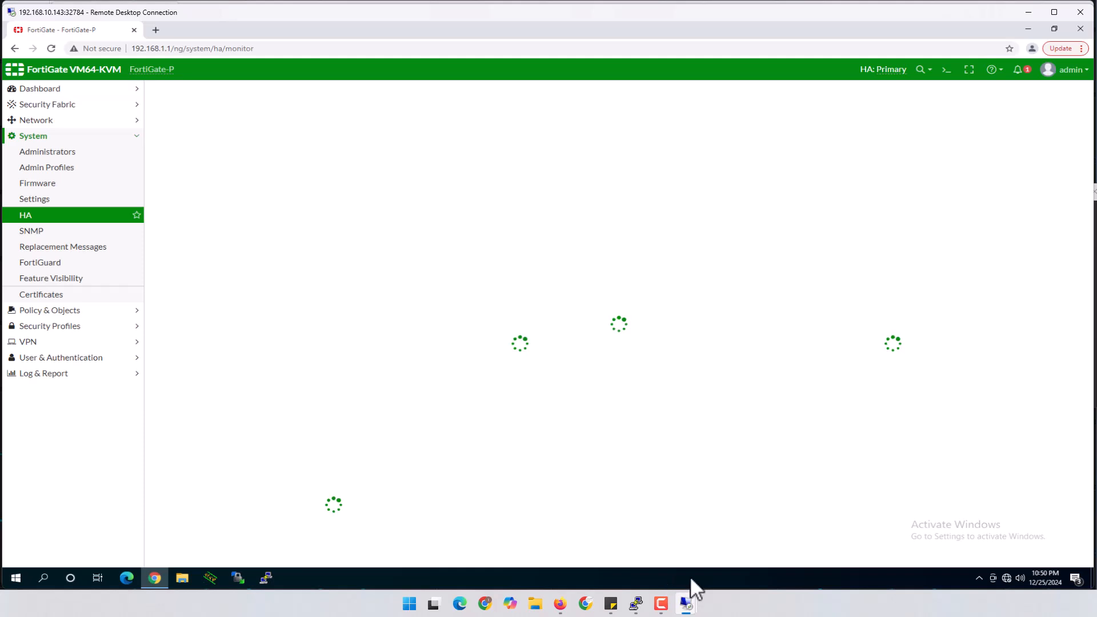
Step: Check the continuous ping in the VPC1 console, and return to the HA list to compare member roles
{"action": "mouse_move", "coordinate": [638, 604]}
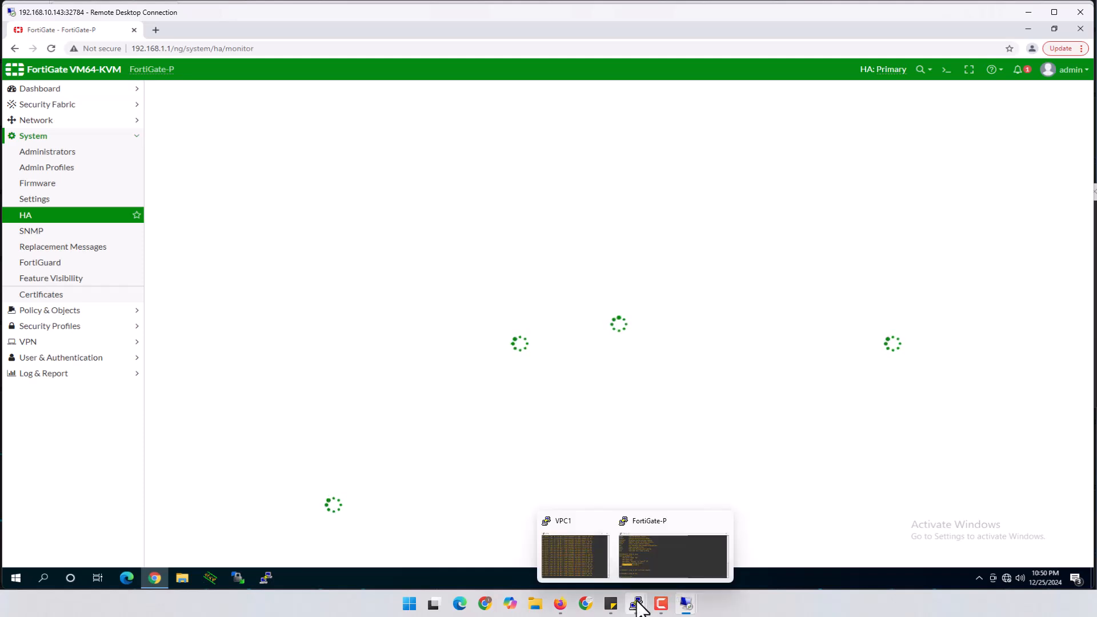
{"action": "left_click", "coordinate": [610, 572]}
{"action": "mouse_move", "coordinate": [426, 450]}
{"action": "left_mouse_down"}
{"action": "mouse_move", "coordinate": [425, 343]}
{"action": "mouse_move", "coordinate": [421, 451]}
{"action": "left_mouse_up"}
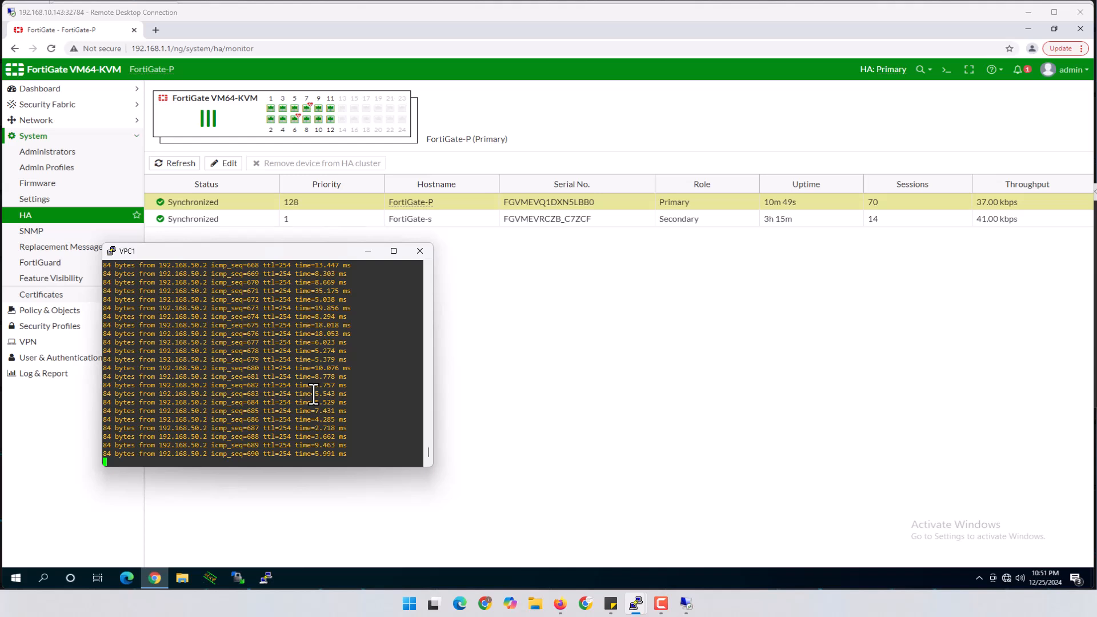
{"action": "left_click", "coordinate": [571, 406]}
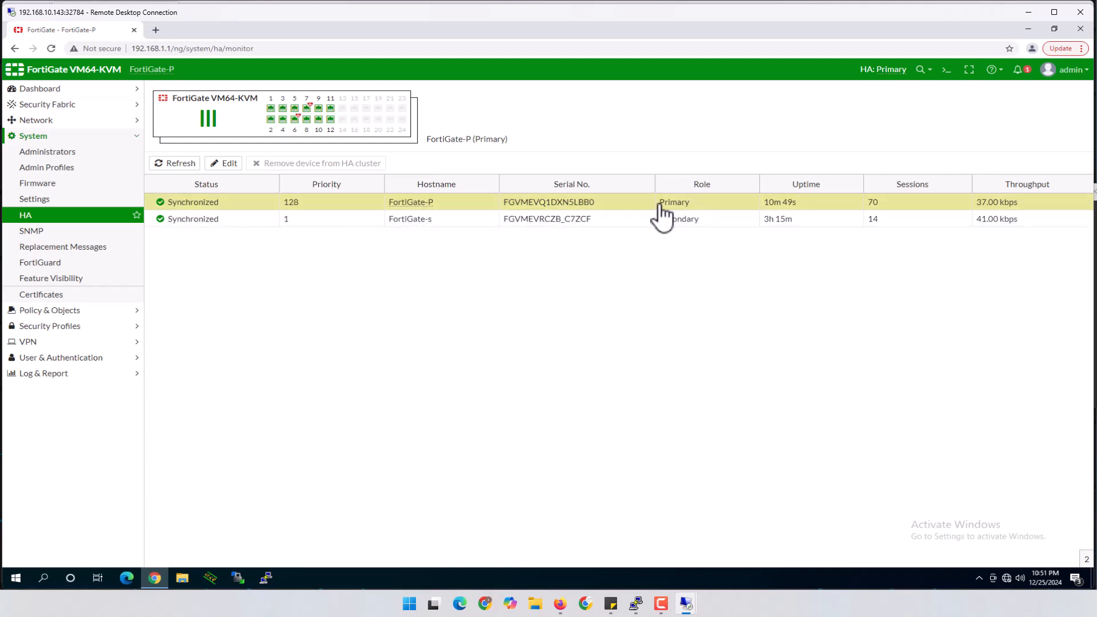
Step: Run execute reboot in the FortiGate-P console, bring up the VPC1 ping console beside it, and confirm the reboot with y
{"action": "mouse_move", "coordinate": [694, 606]}
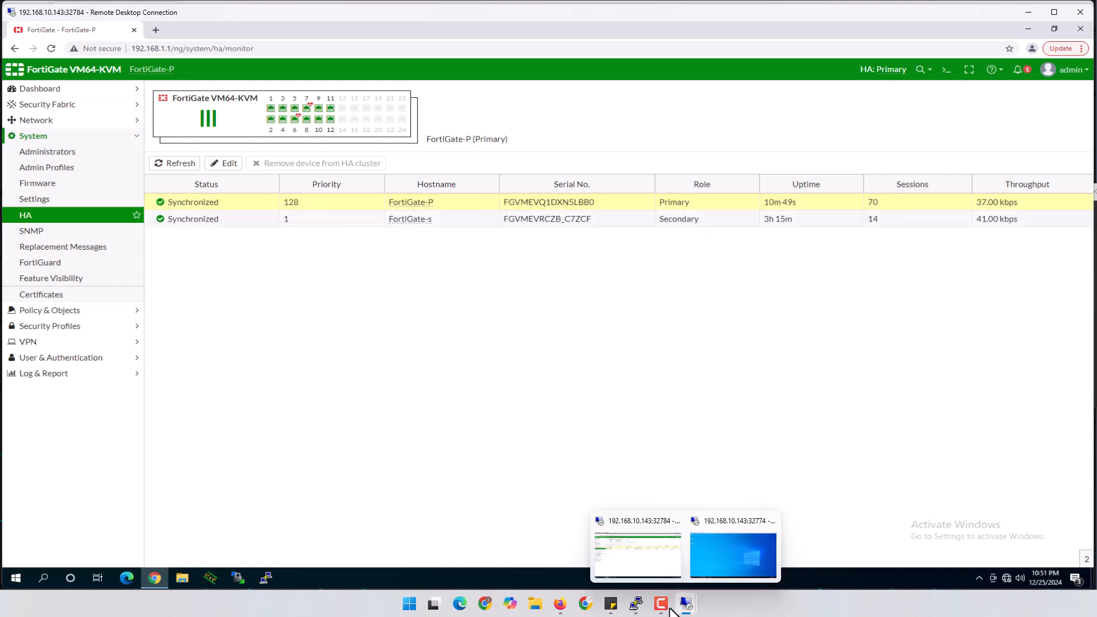
{"action": "mouse_move", "coordinate": [637, 610]}
{"action": "left_click", "coordinate": [656, 550]}
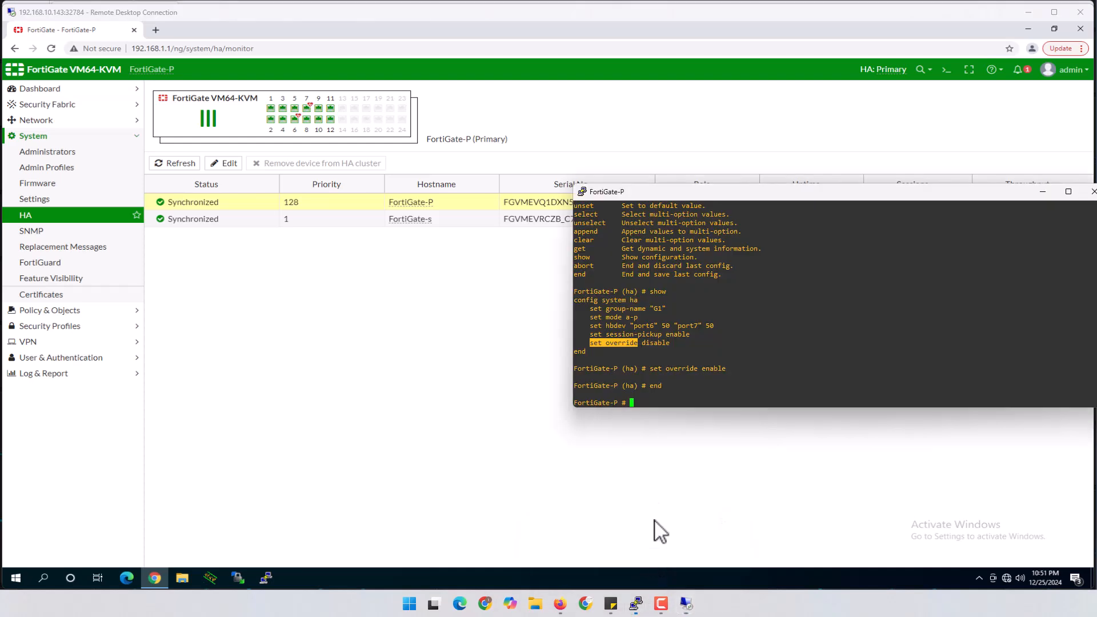
{"action": "key", "text": "Return"}
{"action": "key", "text": "Return"}
{"action": "type", "text": "ex"}
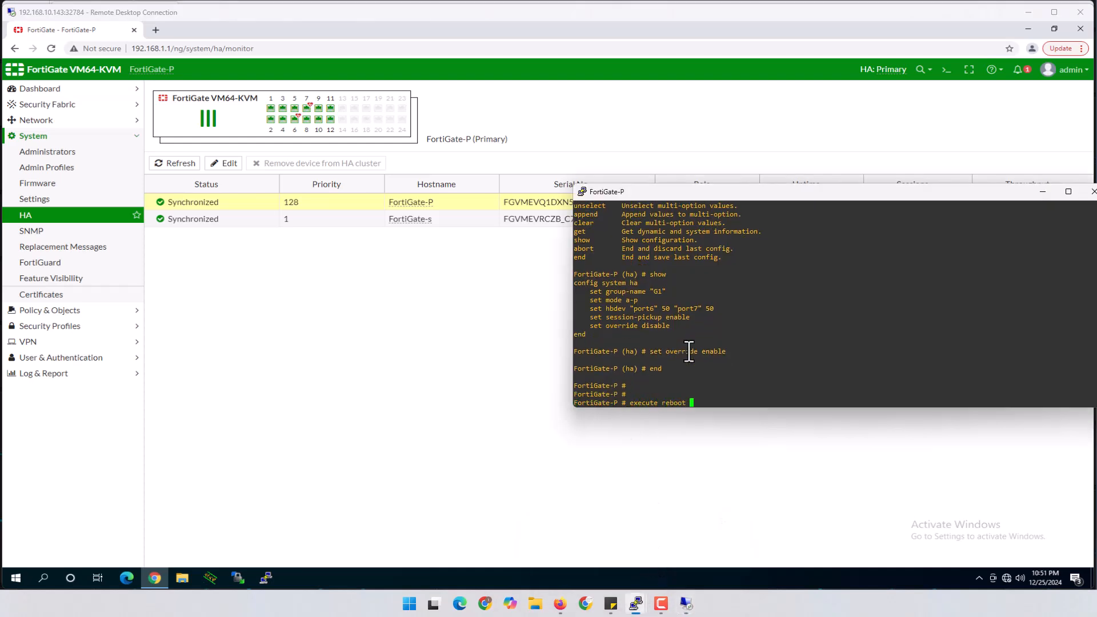
{"action": "type", "text": "ecute reboot"}
{"action": "key", "text": "Return"}
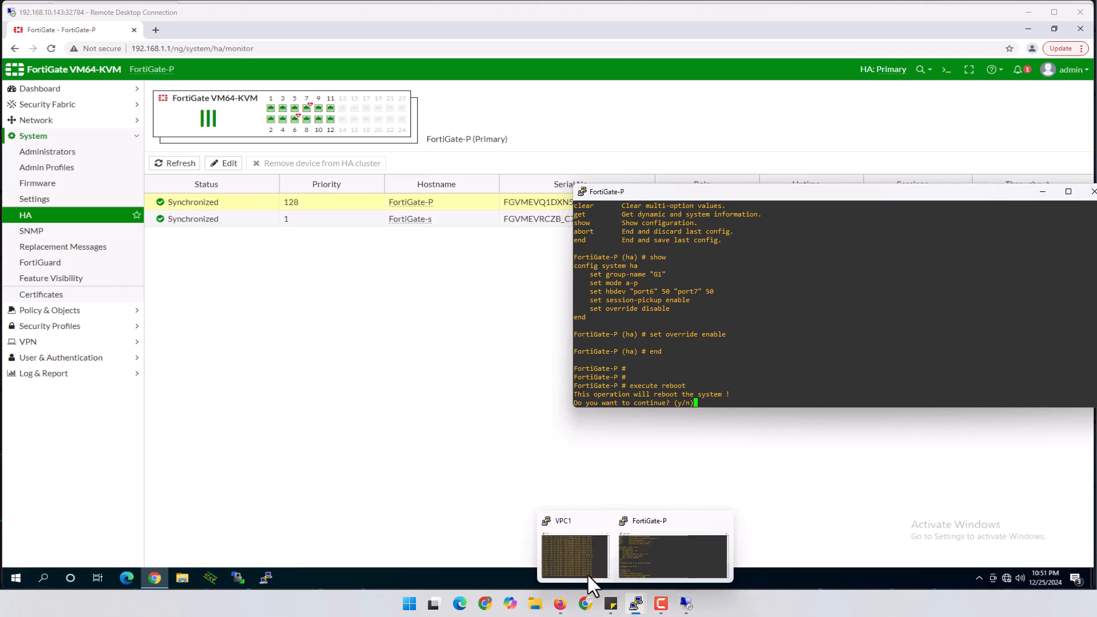
{"action": "left_click", "coordinate": [563, 544]}
{"action": "left_click", "coordinate": [833, 325]}
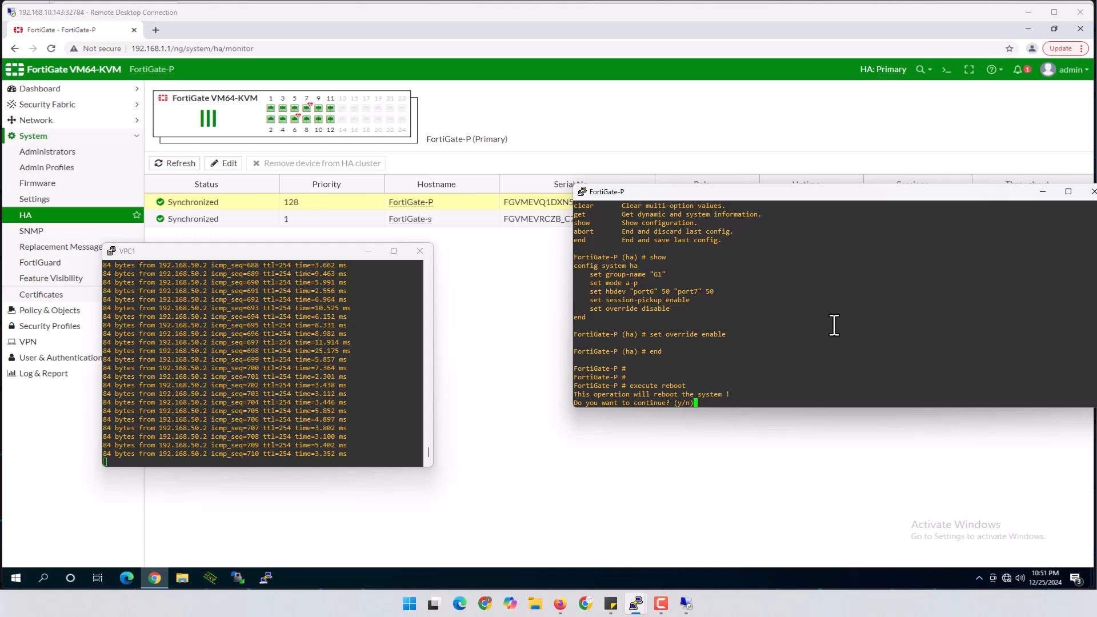
{"action": "type", "text": "y"}
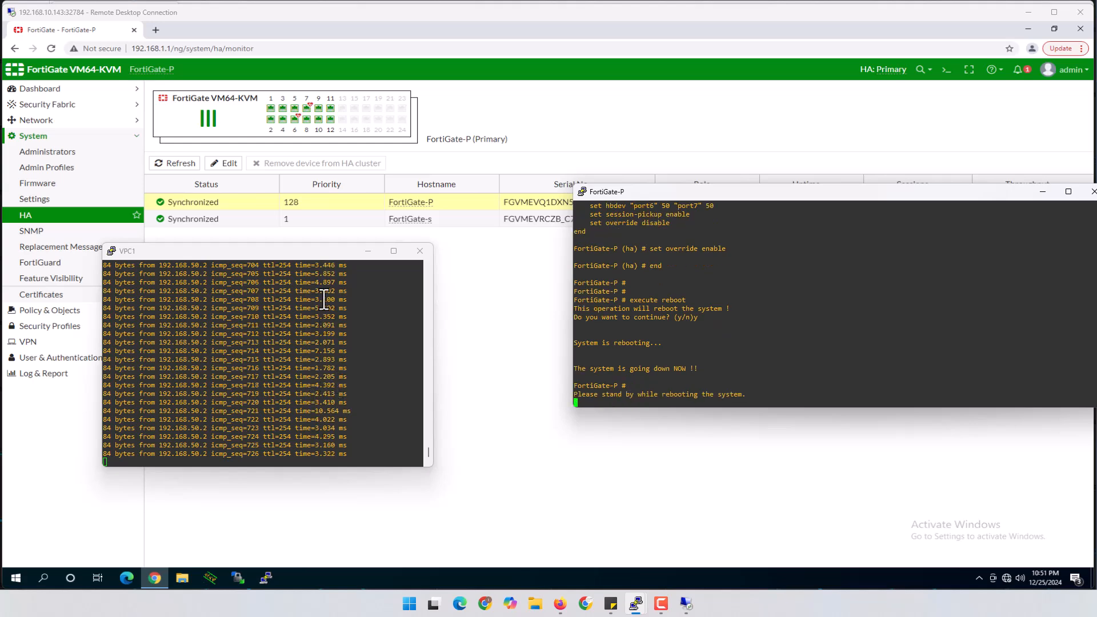
Step: Arrange the VPC1 and FortiGate-P consoles side by side to watch the ping during the reboot, and return to the HA member list
{"action": "left_click_drag", "start_coordinate": [305, 256], "coordinate": [399, 256]}
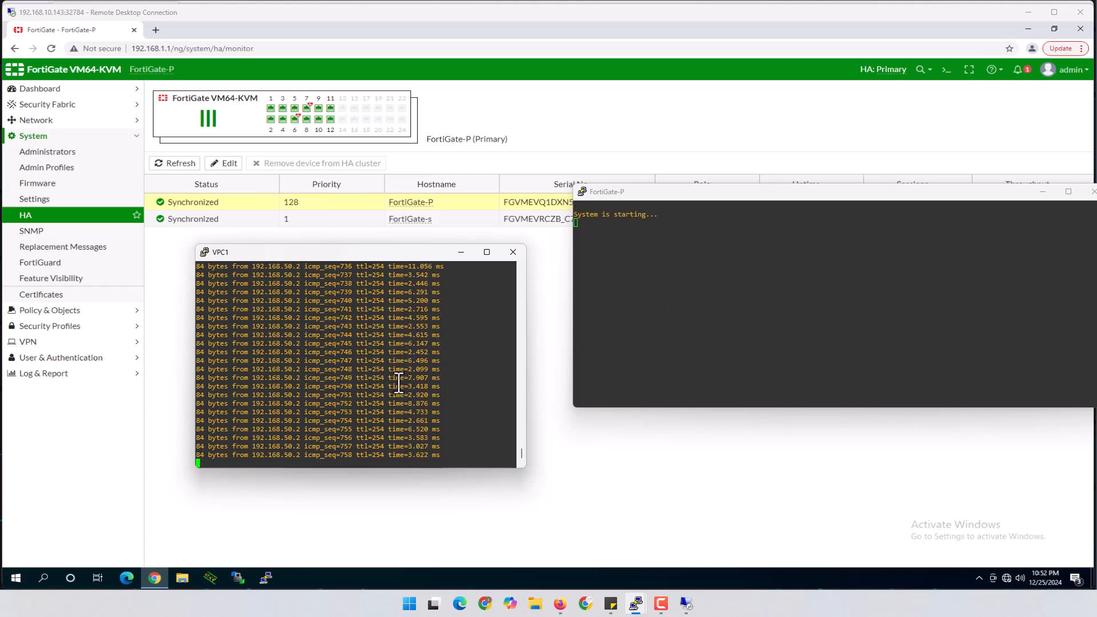
{"action": "left_click", "coordinate": [693, 254]}
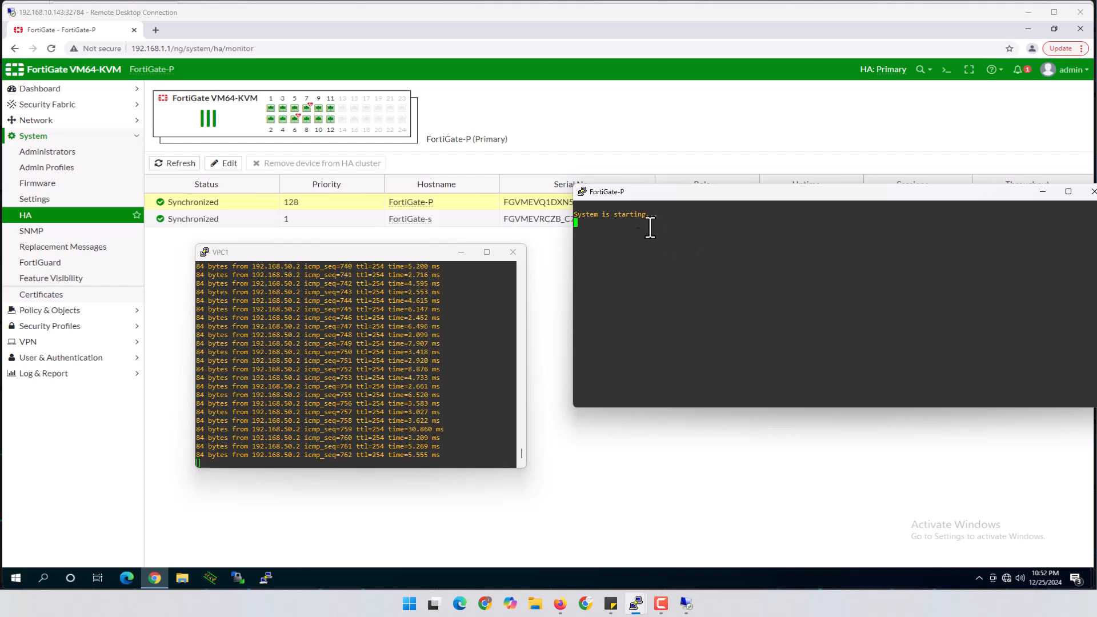
{"action": "left_click_drag", "start_coordinate": [683, 193], "coordinate": [673, 224]}
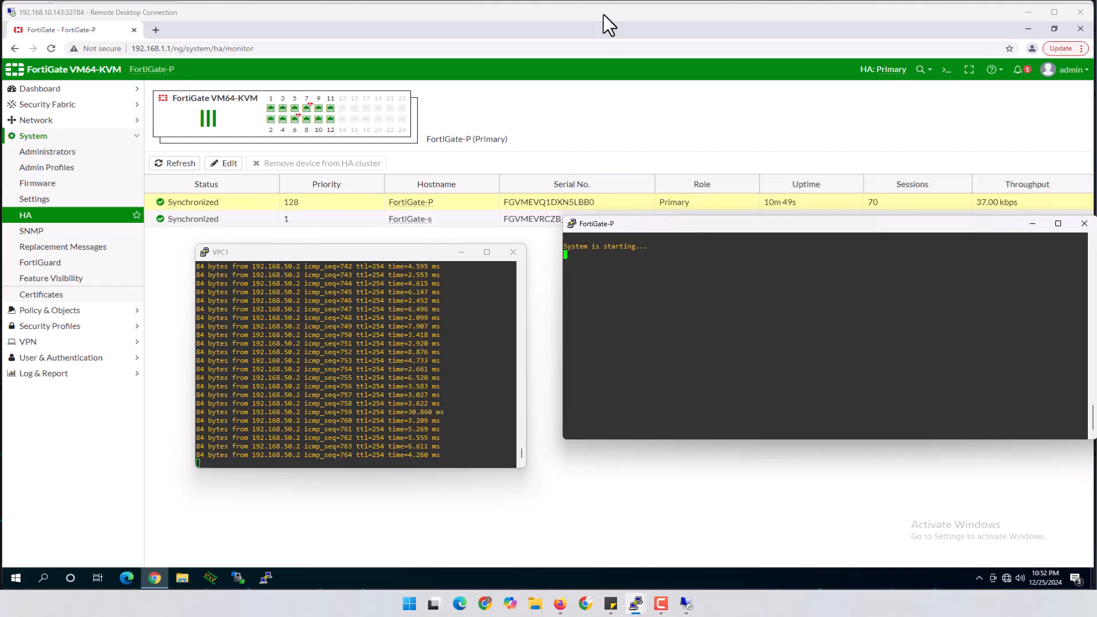
{"action": "left_click", "coordinate": [603, 15]}
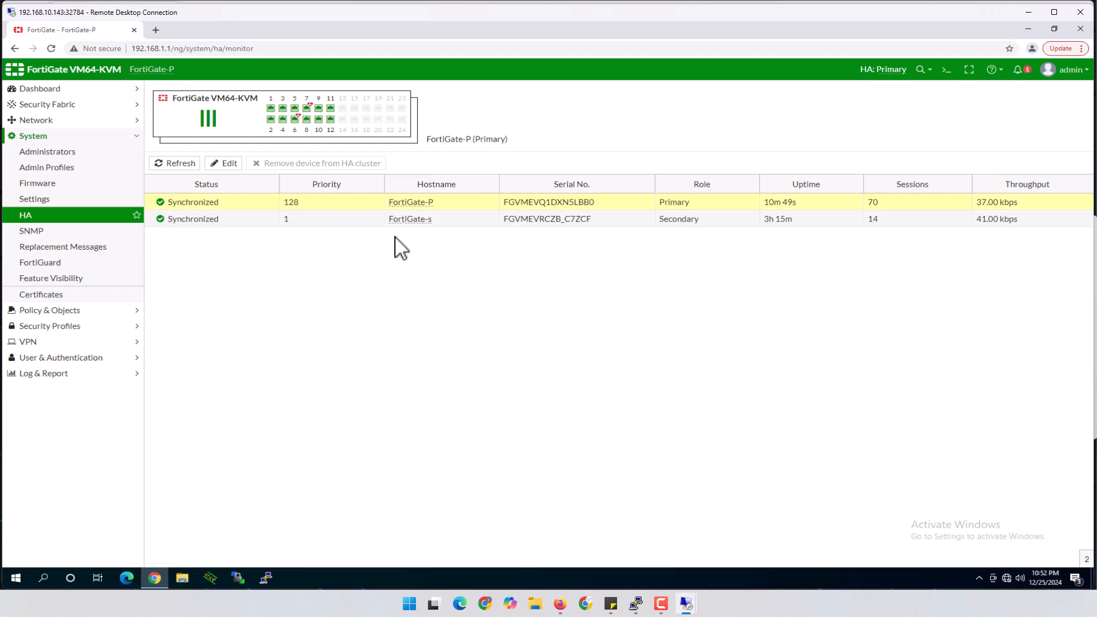
Step: Bring up the rebooted FortiGate-P console over the HA list and log in with the admin username and account password
{"action": "mouse_move", "coordinate": [687, 603]}
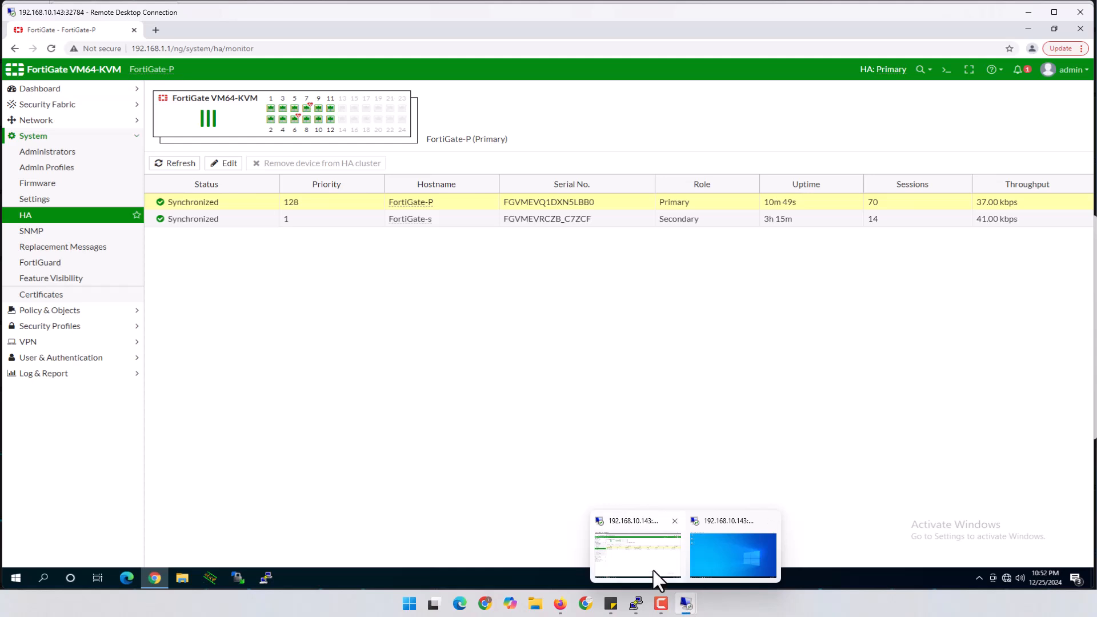
{"action": "left_click", "coordinate": [650, 569]}
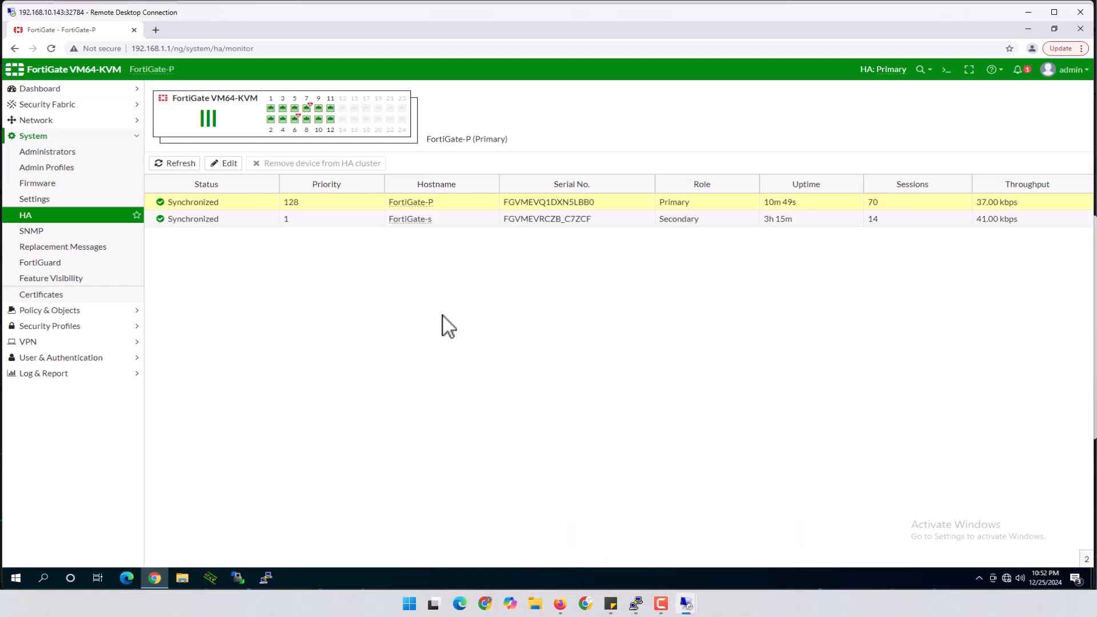
{"action": "mouse_move", "coordinate": [632, 605]}
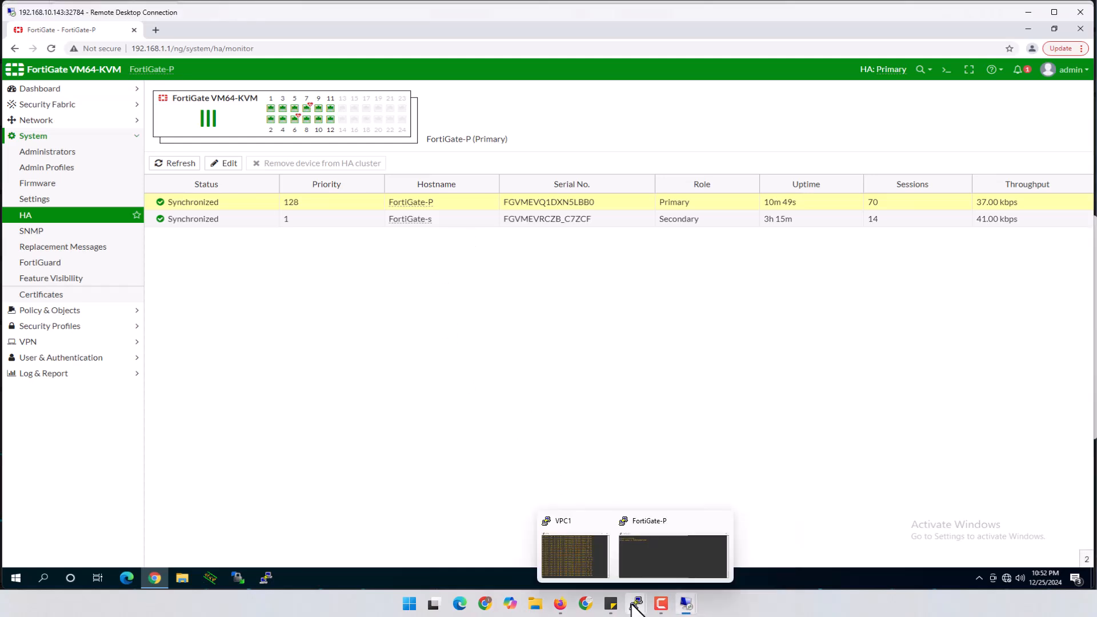
{"action": "left_click", "coordinate": [649, 551]}
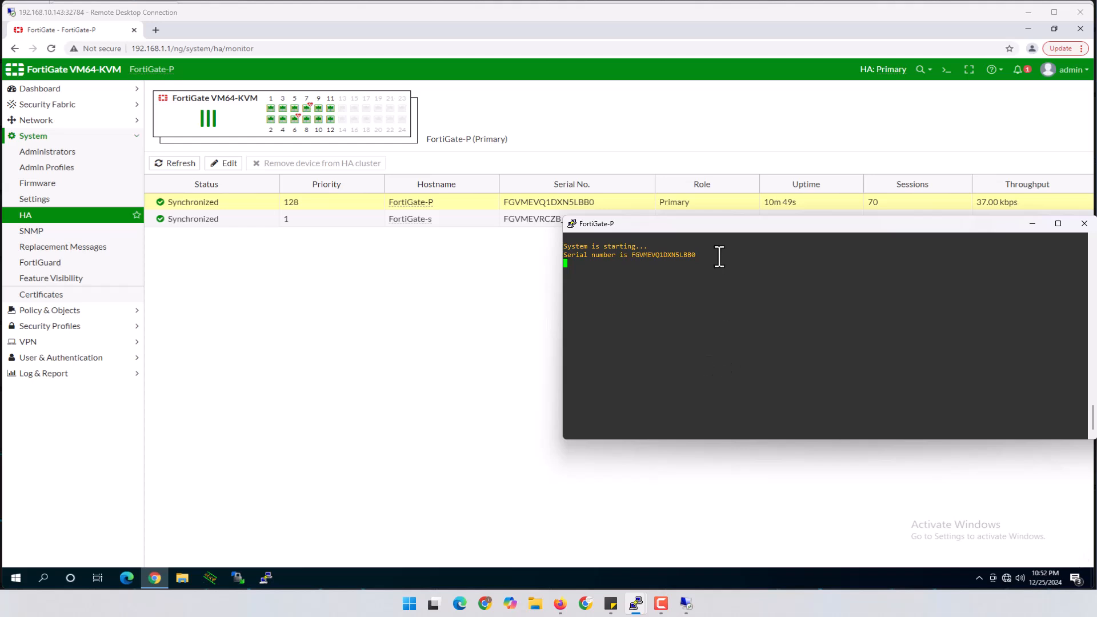
{"action": "left_click_drag", "start_coordinate": [719, 224], "coordinate": [663, 272]}
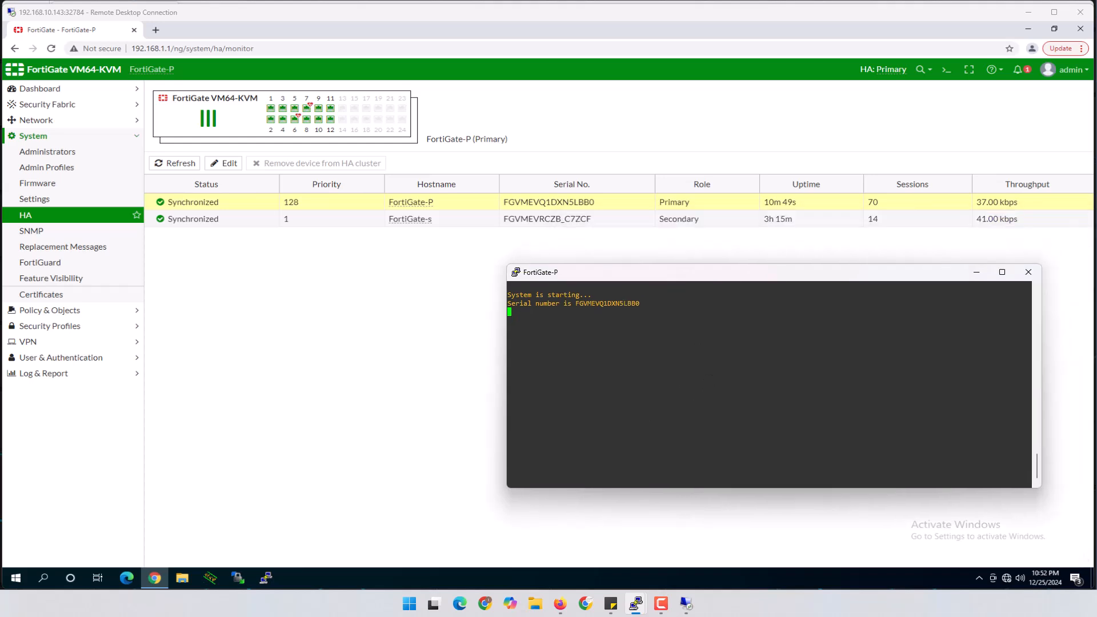
{"action": "key", "text": "Return"}
{"action": "key", "text": "Return"}
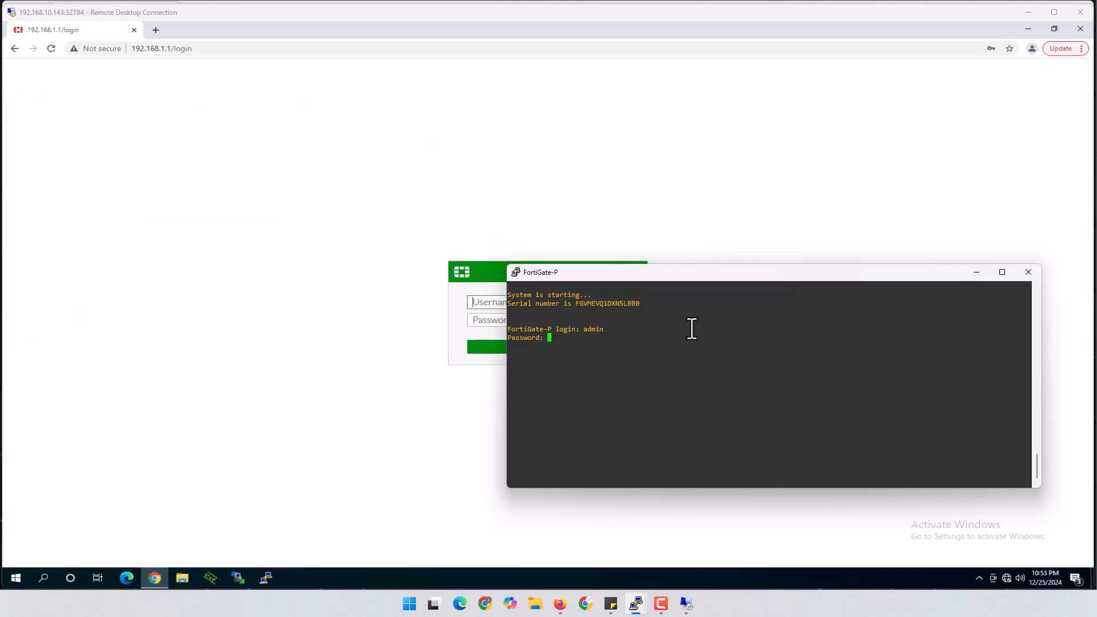
{"action": "key", "text": "Return"}
Step: Return to the FortiGate web login page and sign in with the admin username and account password
{"action": "left_click", "coordinate": [661, 208]}
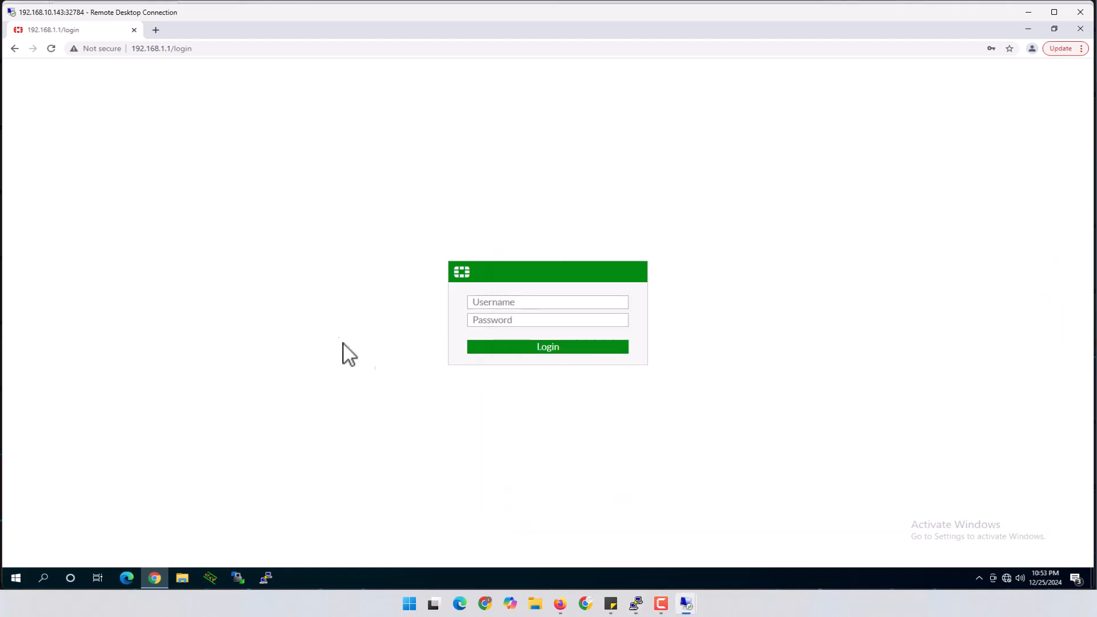
{"action": "left_click", "coordinate": [516, 302]}
{"action": "left_click", "coordinate": [494, 331]}
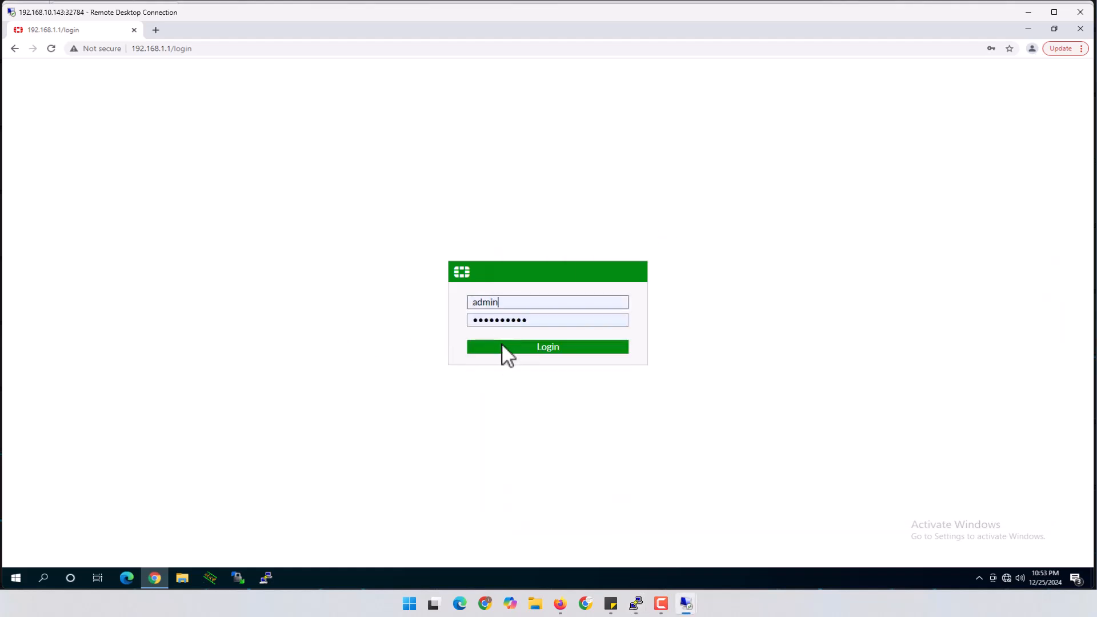
{"action": "left_click", "coordinate": [520, 346]}
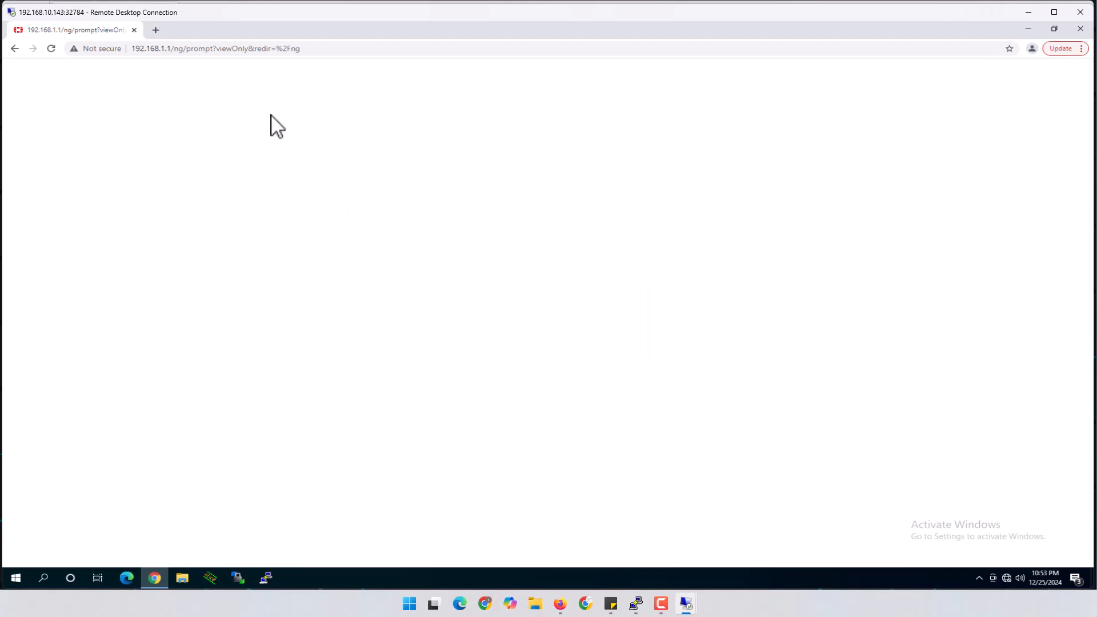
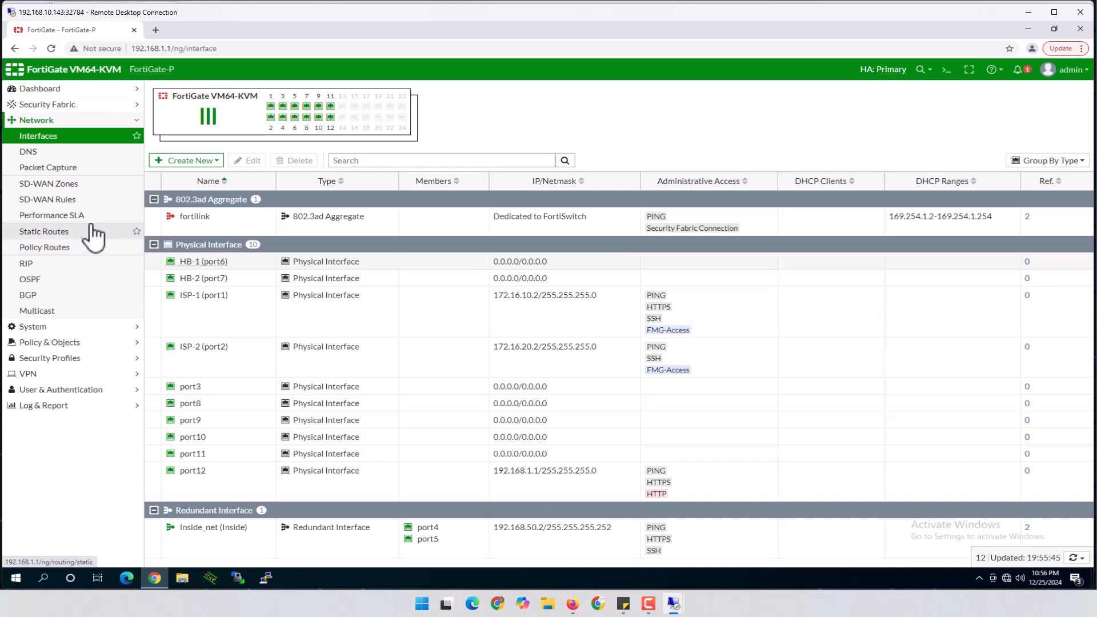
Step: Create an SD-WAN zone named SDWAN_Internet without interface members
{"action": "left_click", "coordinate": [50, 185]}
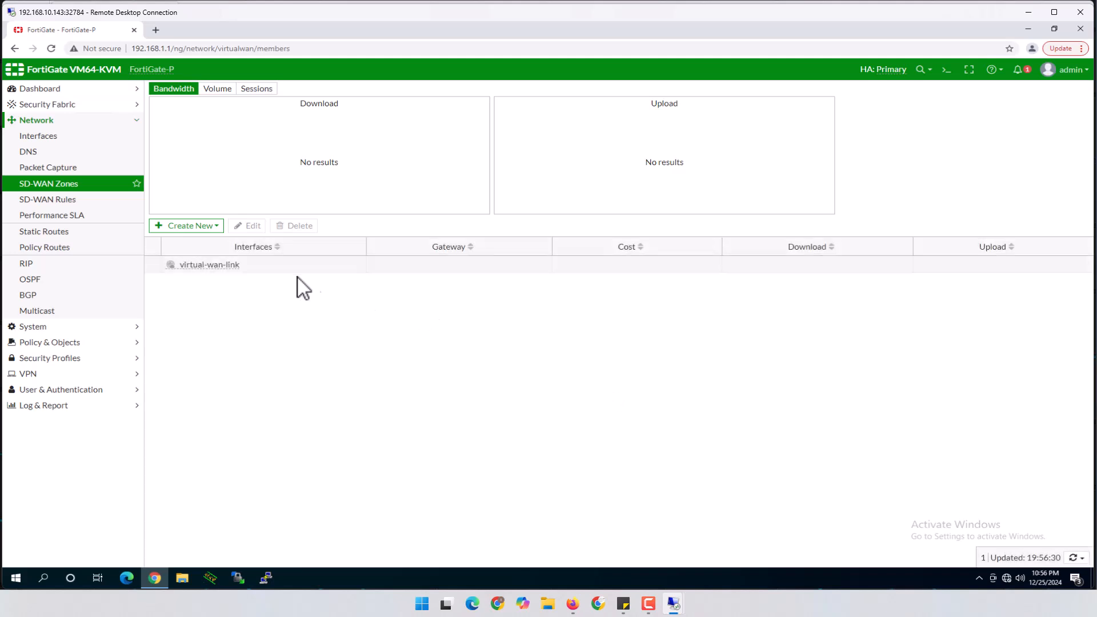
{"action": "left_click", "coordinate": [213, 227]}
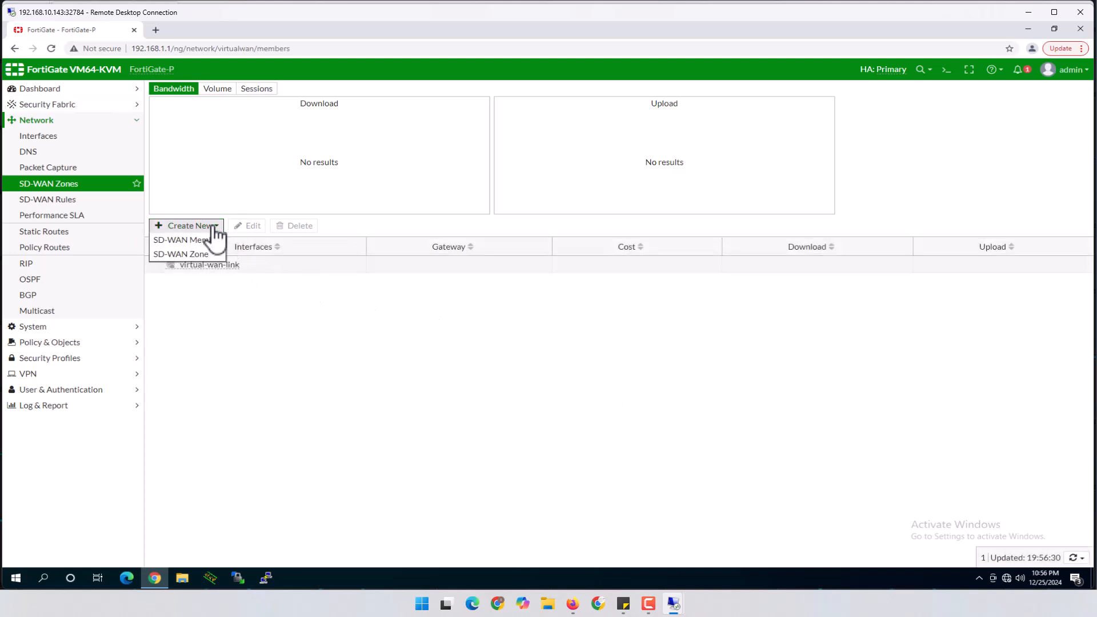
{"action": "left_click", "coordinate": [181, 255]}
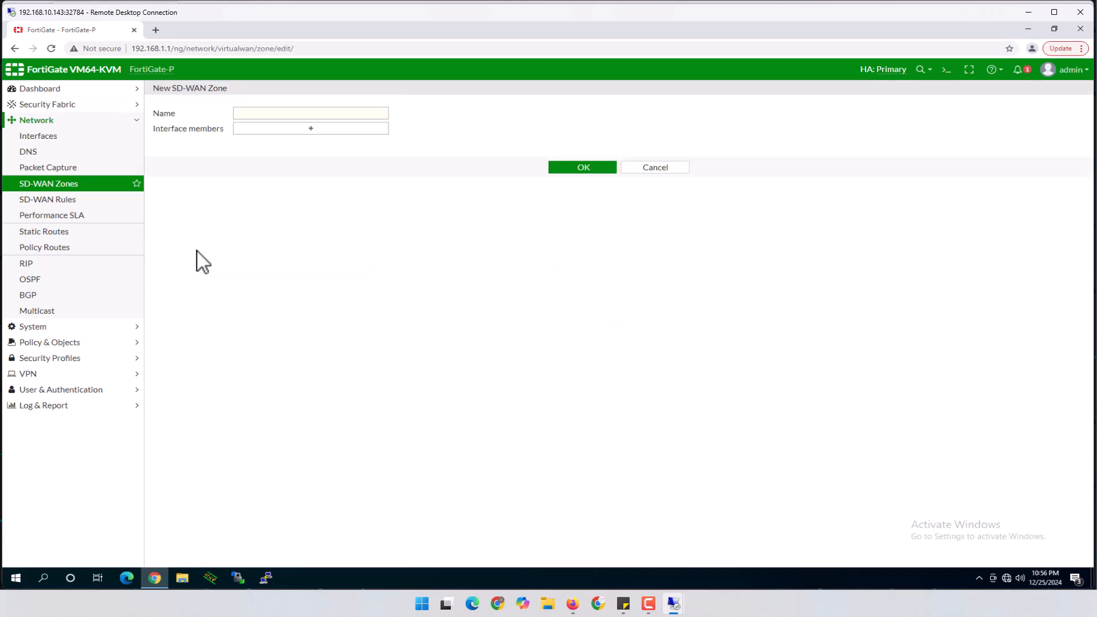
{"action": "left_click", "coordinate": [255, 118]}
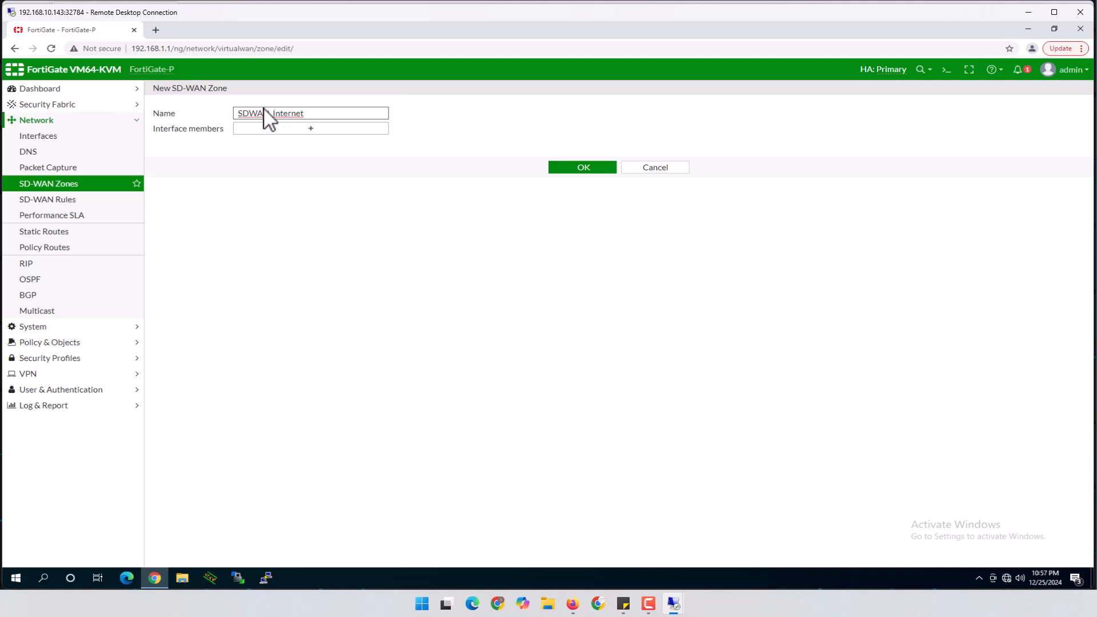
{"action": "left_click", "coordinate": [582, 171]}
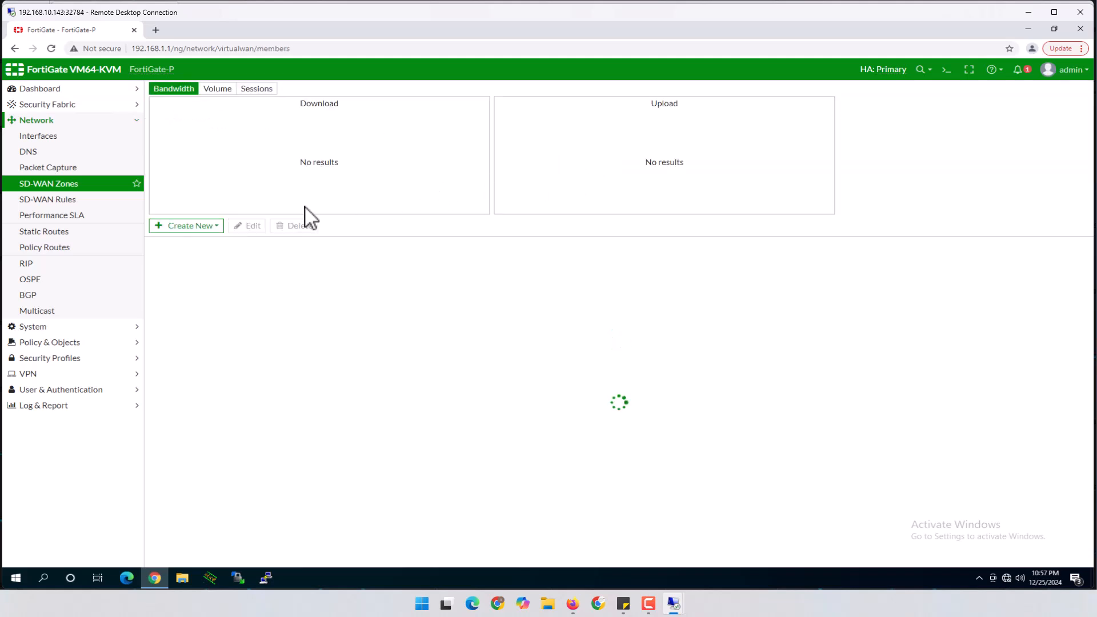
Step: Start a new SD-WAN member using interface ISP-1 (port1) and assign it to the SDWAN_Internet zone
{"action": "left_click", "coordinate": [211, 227]}
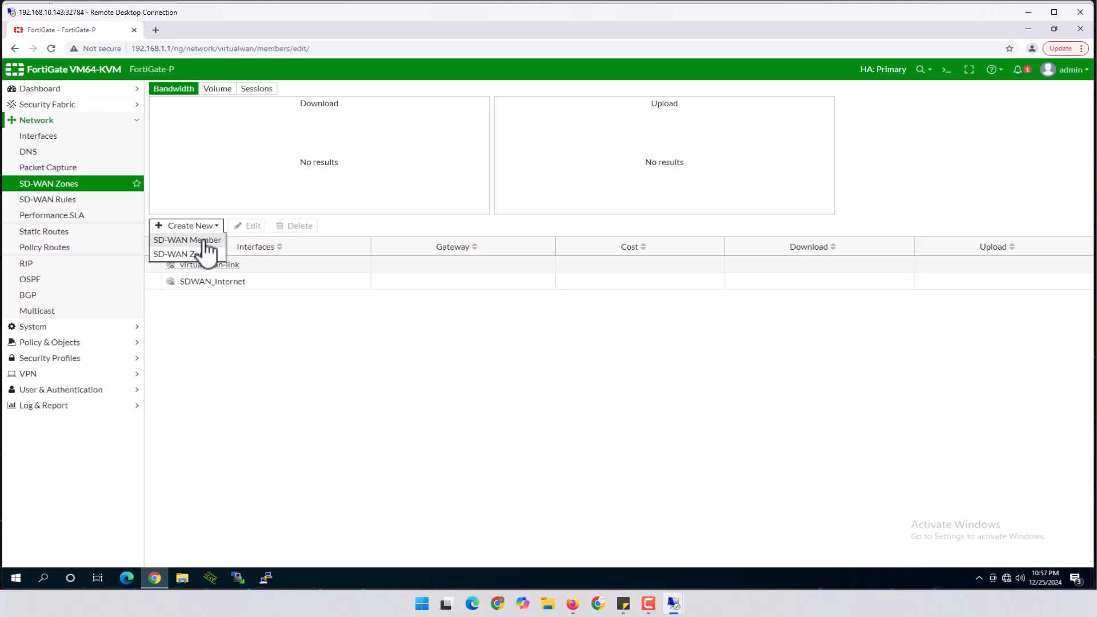
{"action": "left_click", "coordinate": [207, 240]}
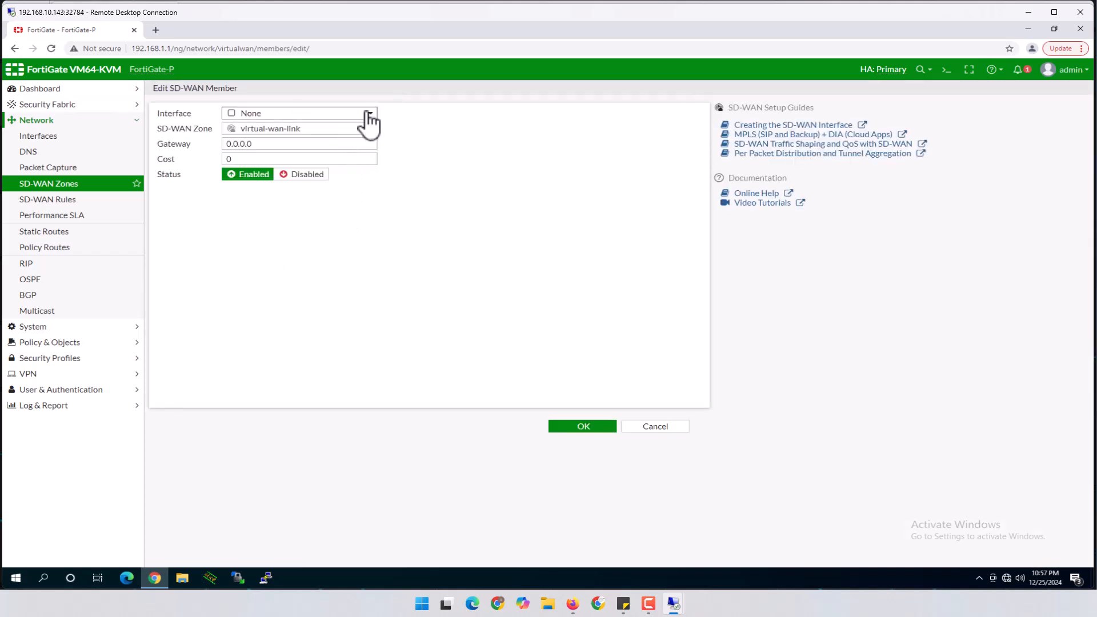
{"action": "left_click", "coordinate": [367, 113]}
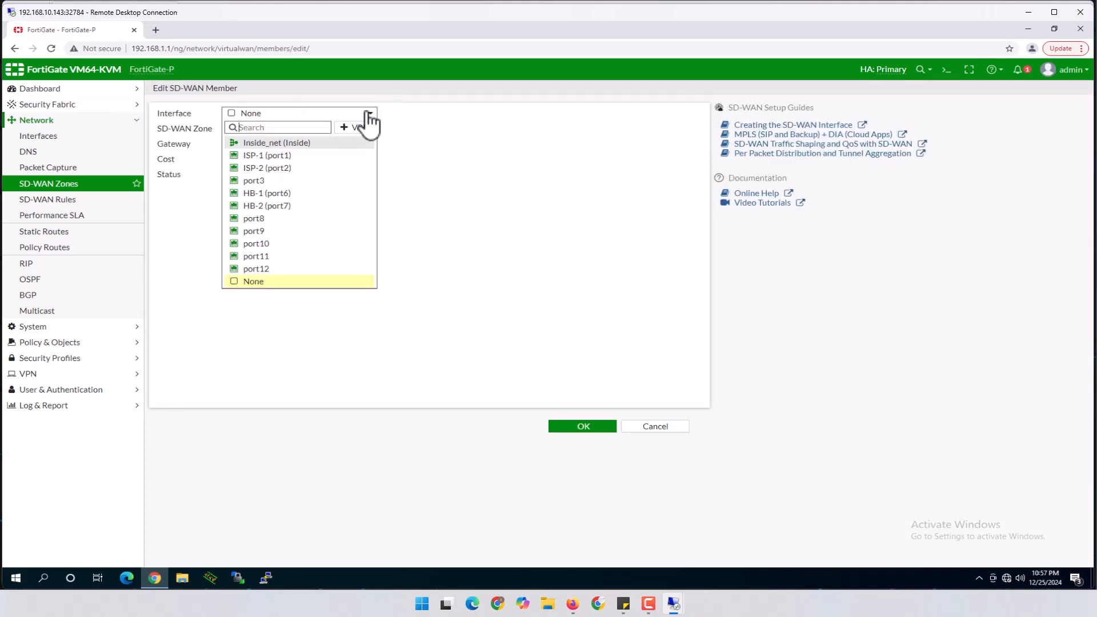
{"action": "left_click", "coordinate": [271, 155]}
{"action": "left_click", "coordinate": [303, 128]}
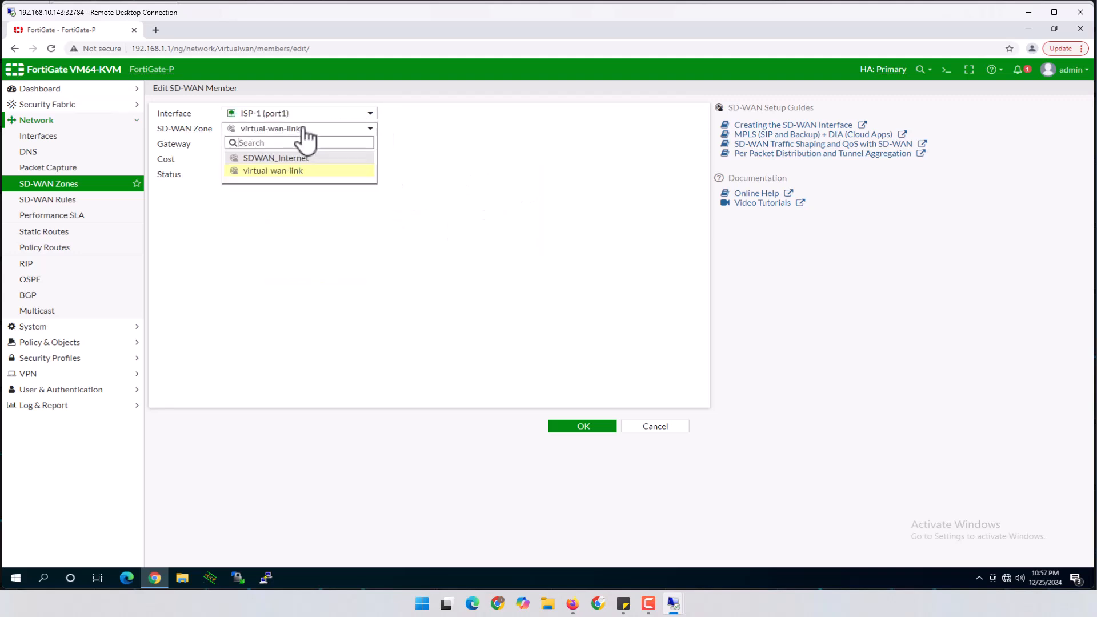
{"action": "left_click", "coordinate": [278, 158]}
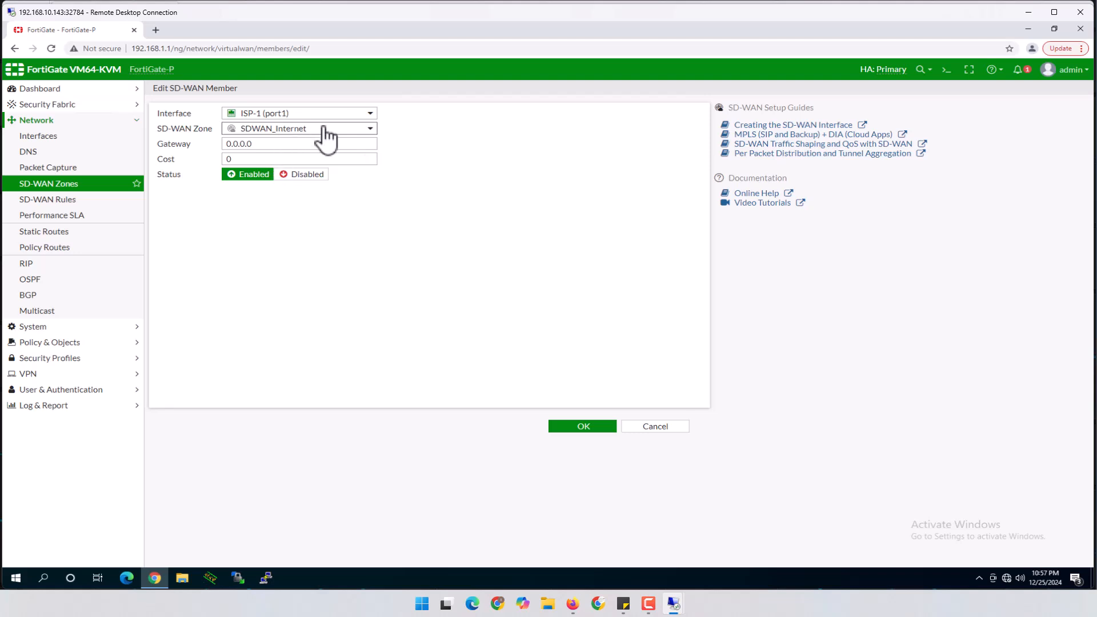
Step: Set the ISP-1 member's gateway to 172.16.10.1, check the EVE topology, and save the member
{"action": "left_click", "coordinate": [216, 144]}
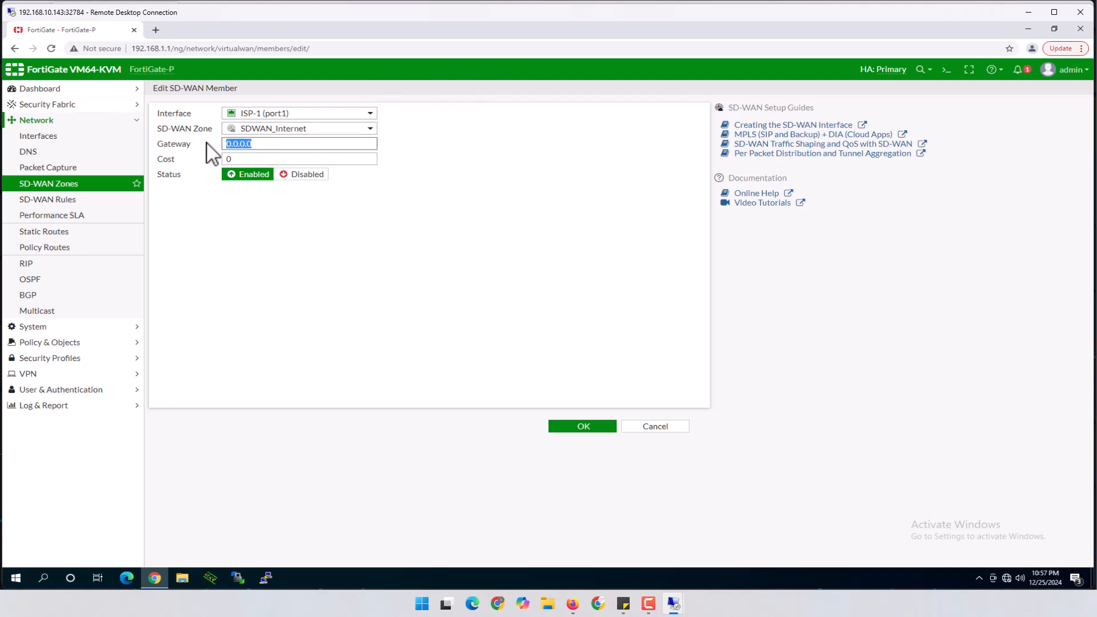
{"action": "type", "text": "172.16."}
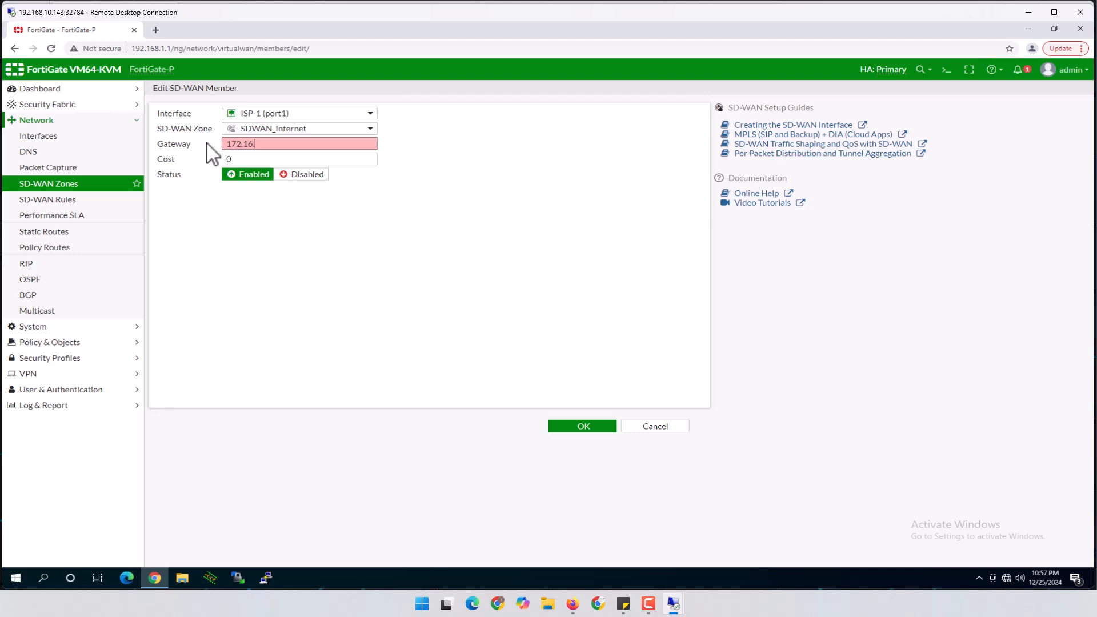
{"action": "type", "text": "10.1"}
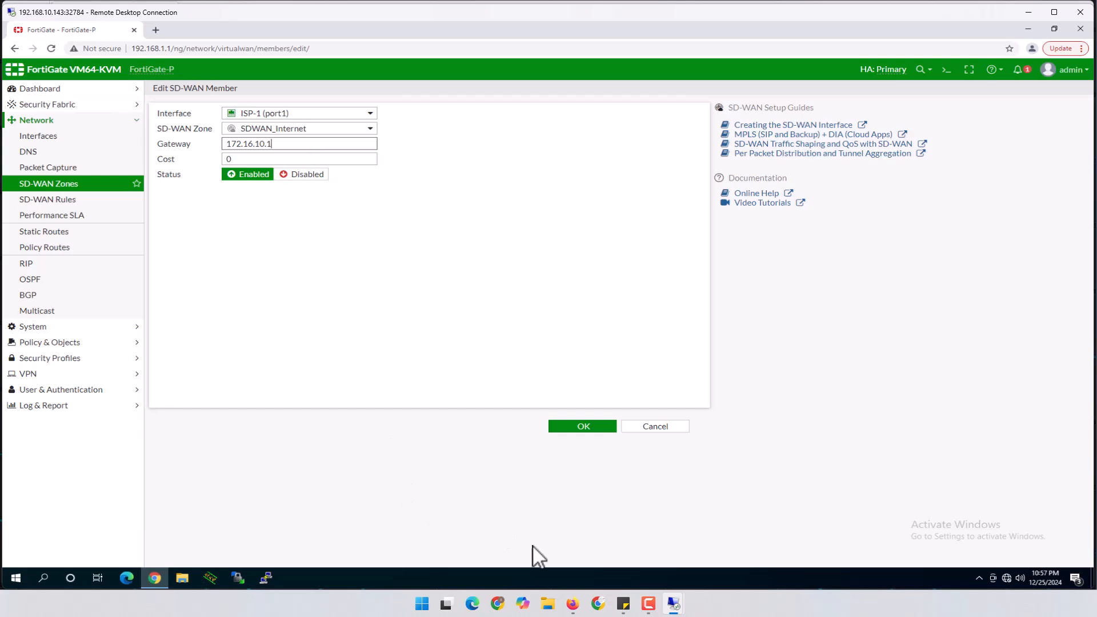
{"action": "left_click", "coordinate": [572, 603]}
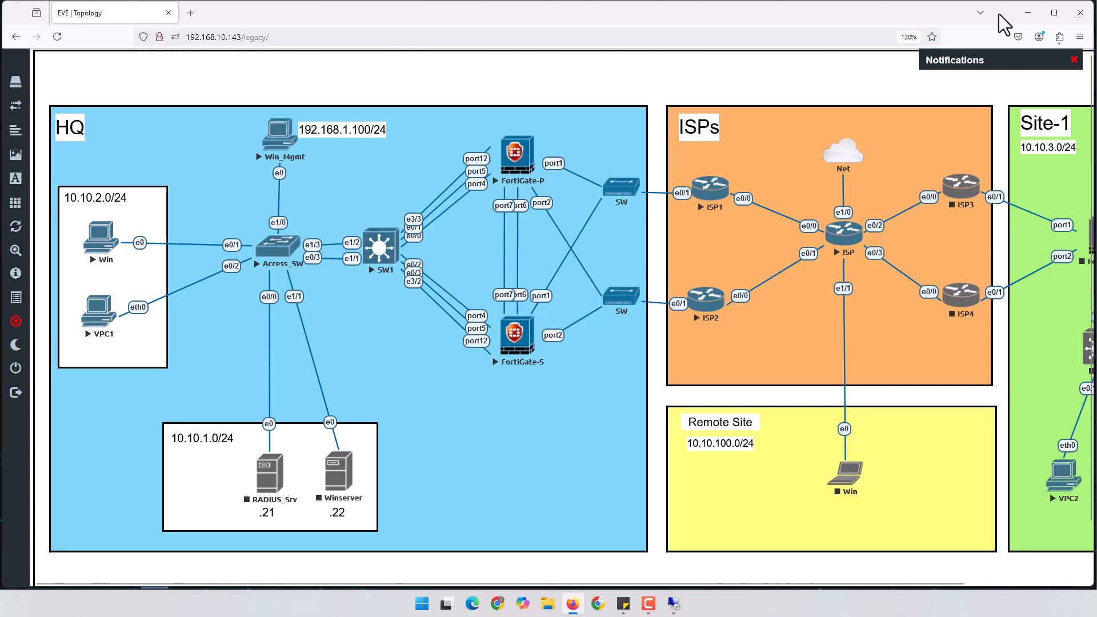
{"action": "left_click", "coordinate": [1027, 12]}
{"action": "left_click", "coordinate": [584, 428]}
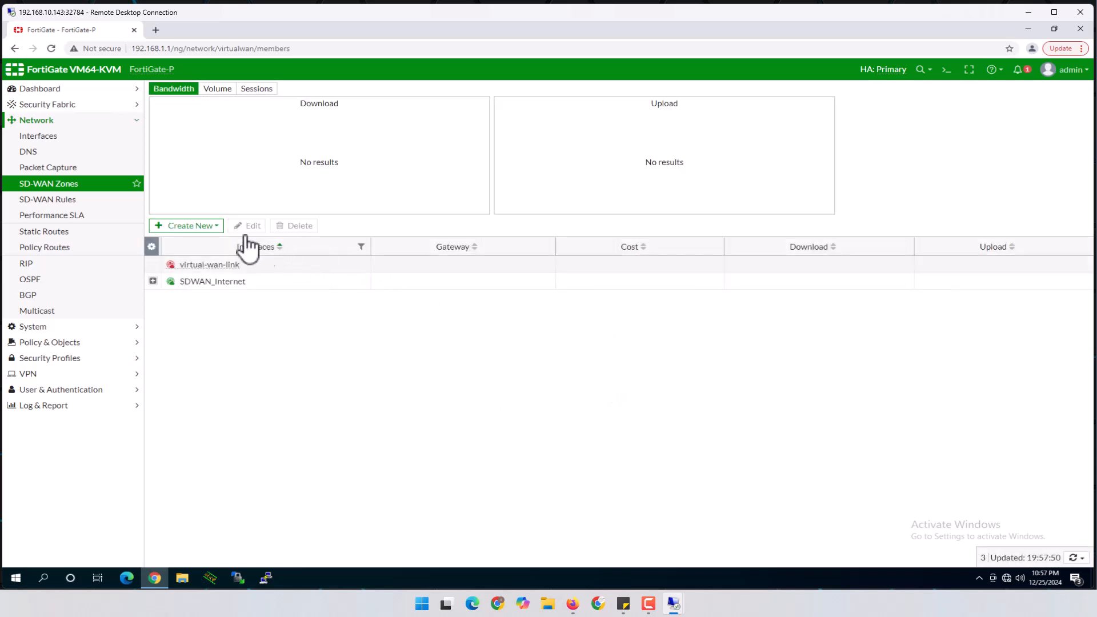
Step: Start another SD-WAN member using interface ISP-2 (port2) and assign it to the SDWAN_Internet zone
{"action": "left_click", "coordinate": [209, 226]}
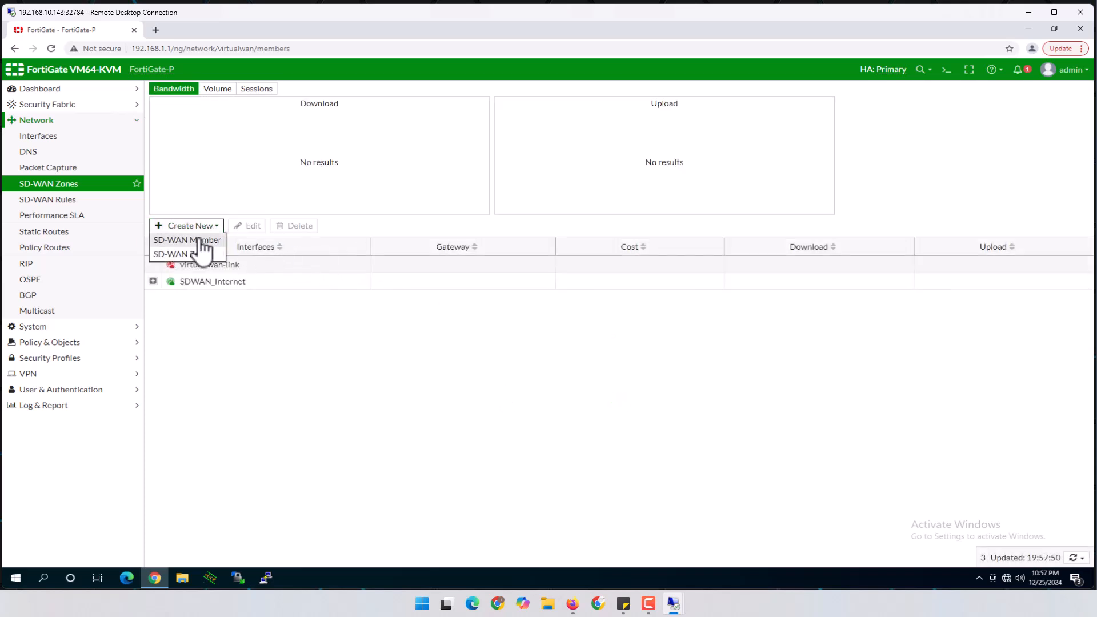
{"action": "left_click", "coordinate": [199, 239]}
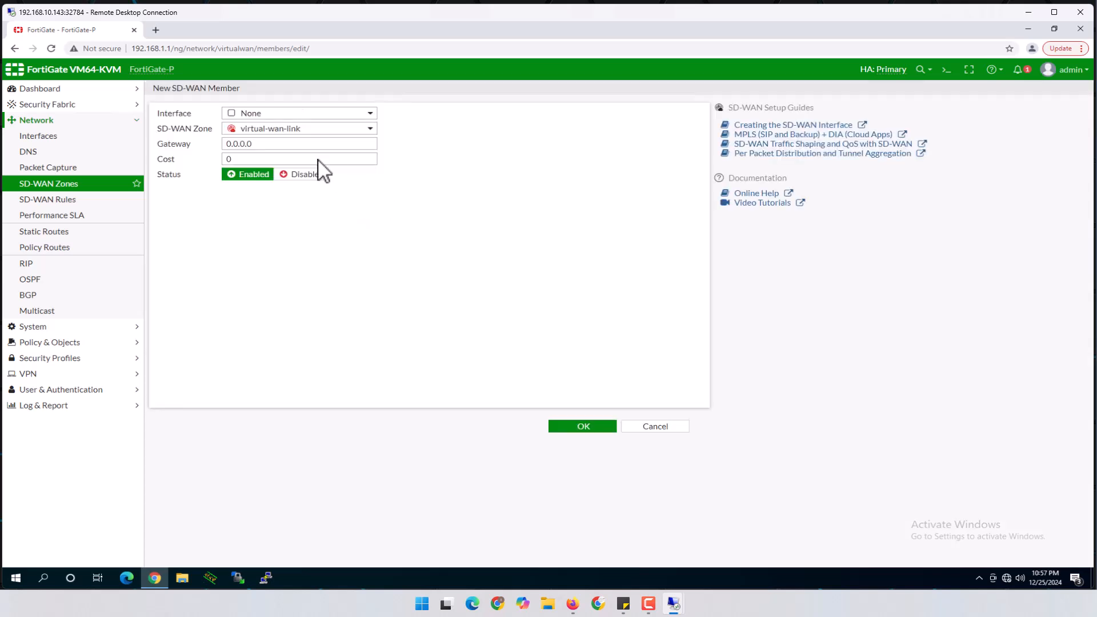
{"action": "left_click", "coordinate": [315, 114]}
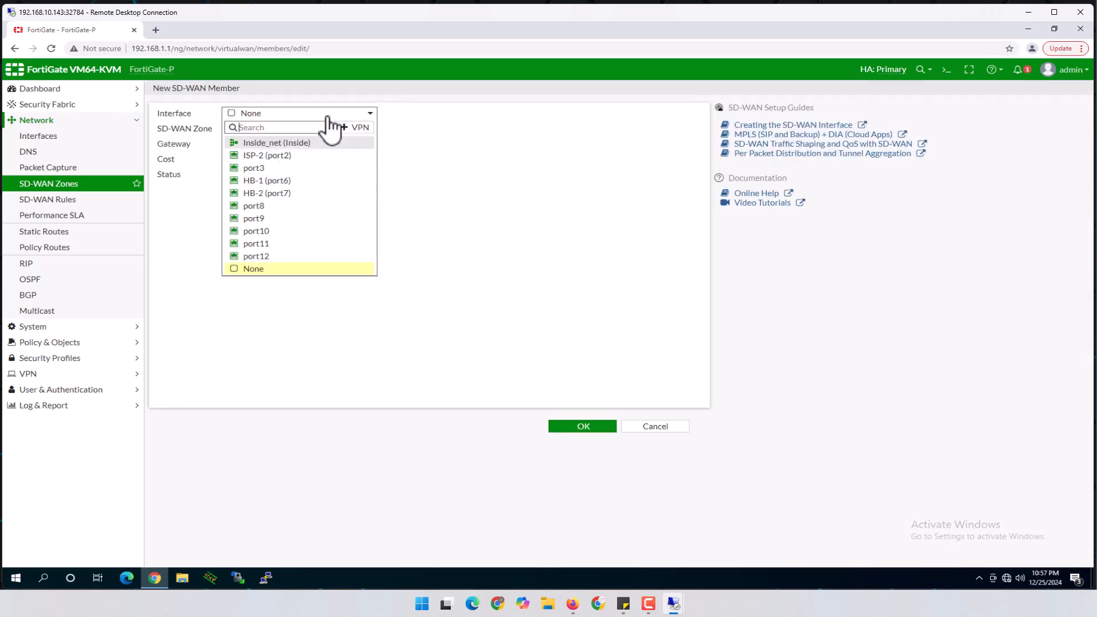
{"action": "left_click", "coordinate": [263, 155]}
{"action": "left_click", "coordinate": [288, 130]}
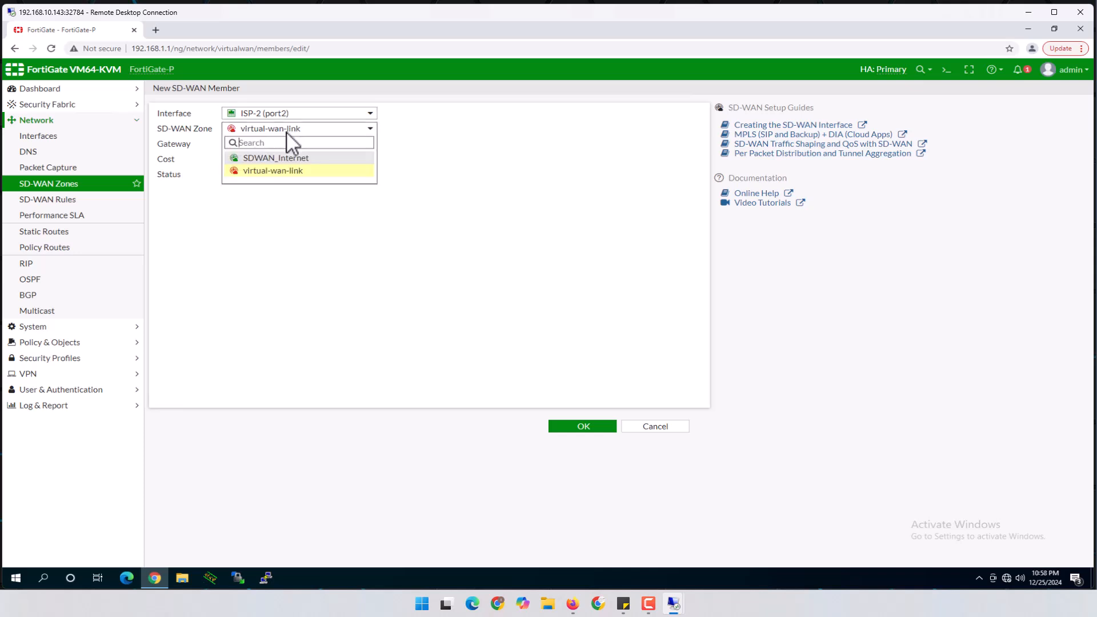
{"action": "left_click", "coordinate": [269, 159]}
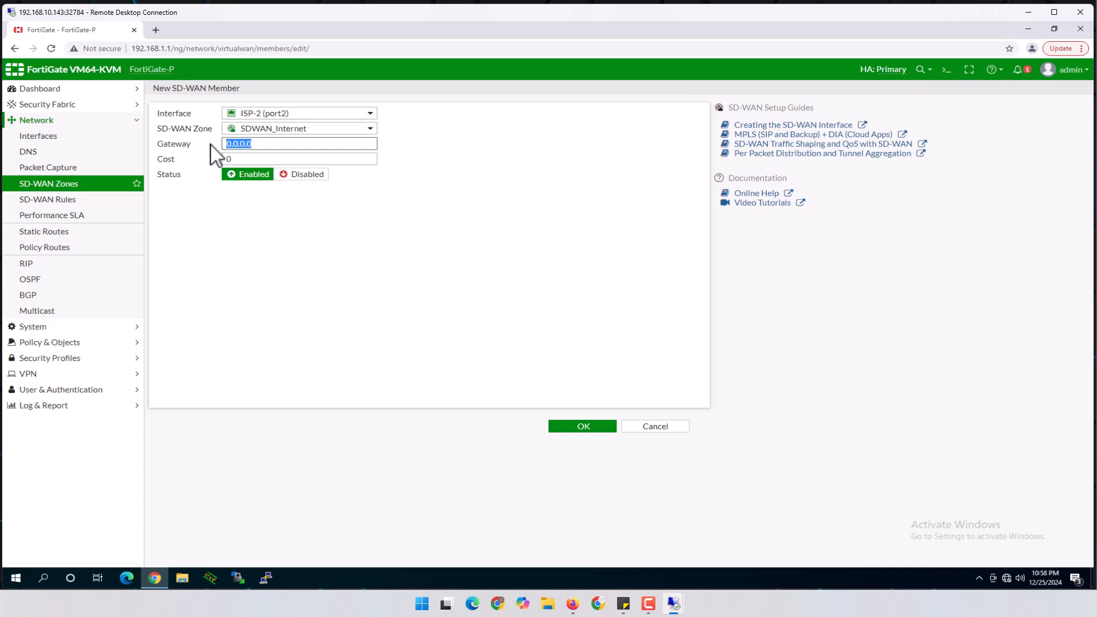
Step: Set the ISP-2 member's gateway to 172.16.20.1, leave the cost at 0, and save the member
{"action": "type", "text": "172.1"}
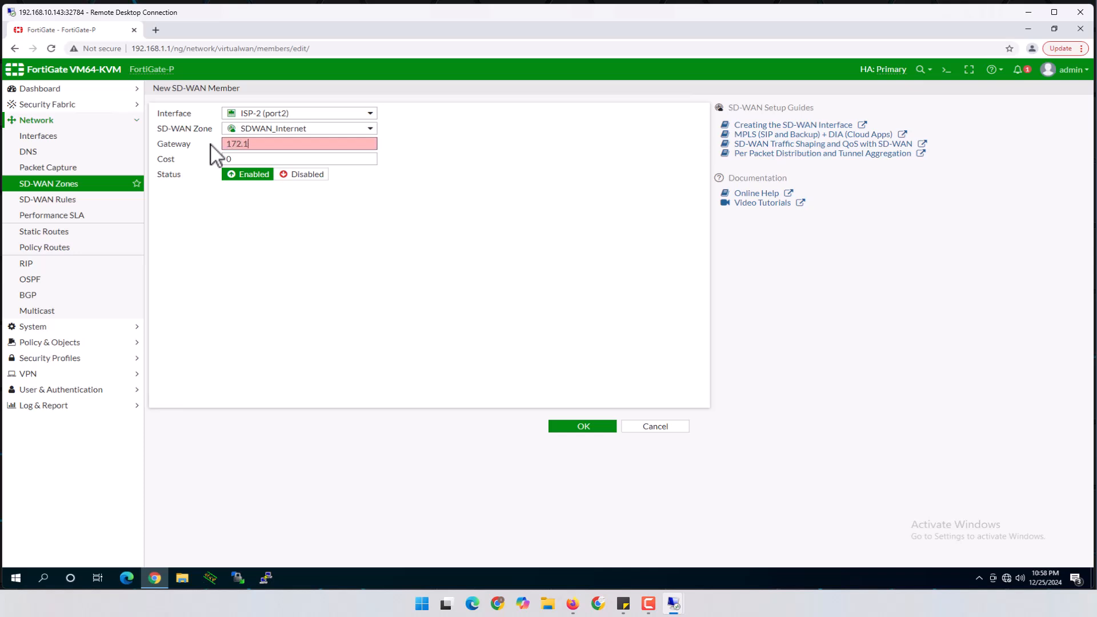
{"action": "type", "text": "6.20.1"}
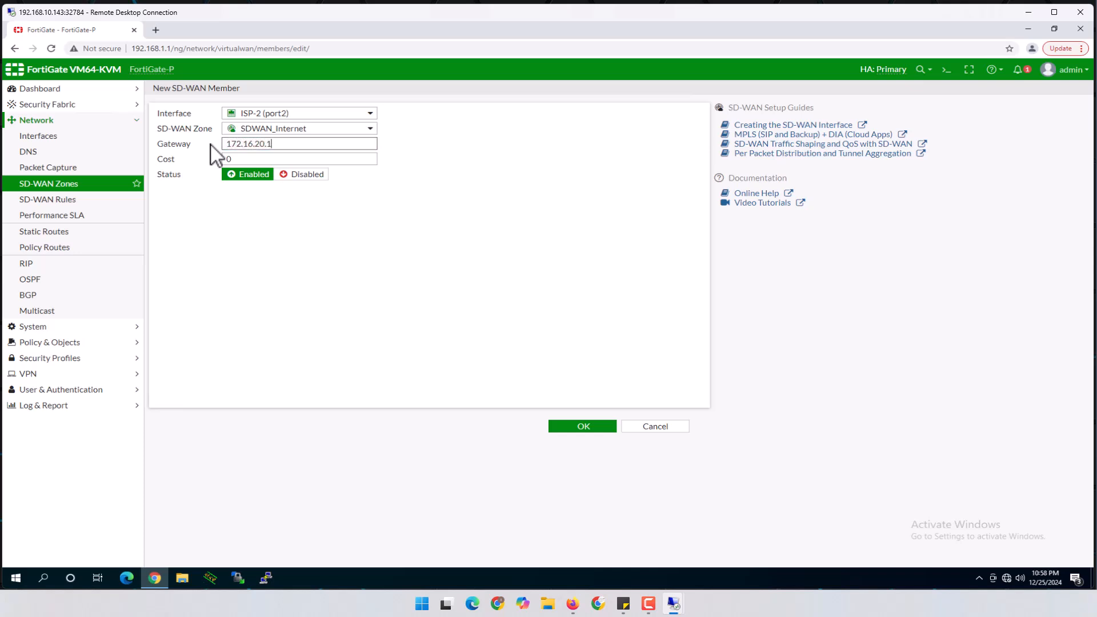
{"action": "key", "text": "Tab"}
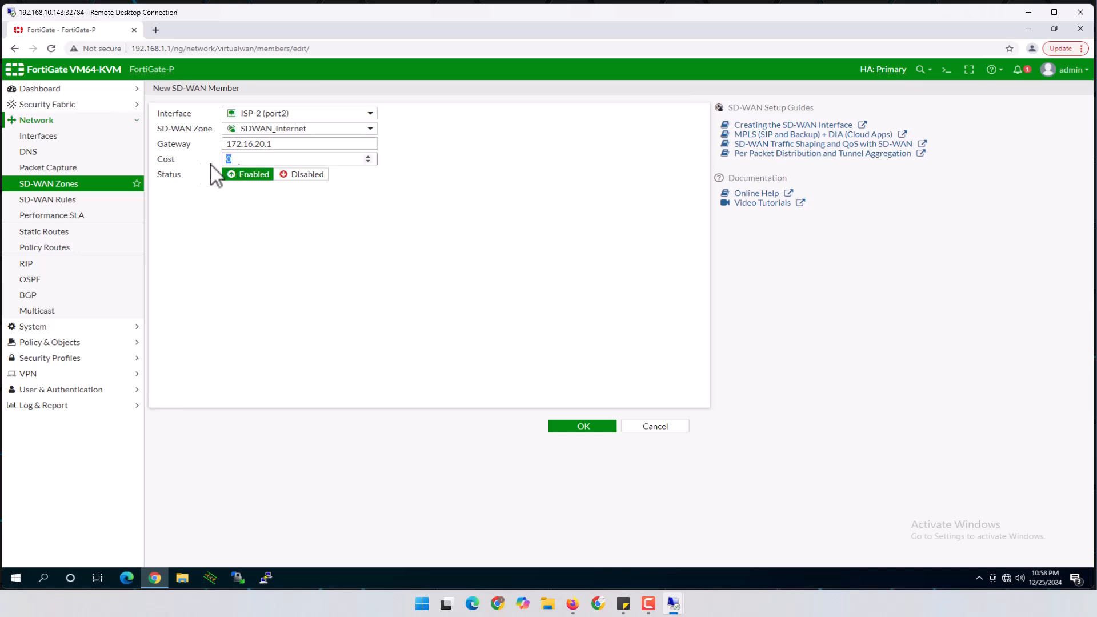
{"action": "left_click", "coordinate": [267, 160]}
{"action": "left_click", "coordinate": [581, 427]}
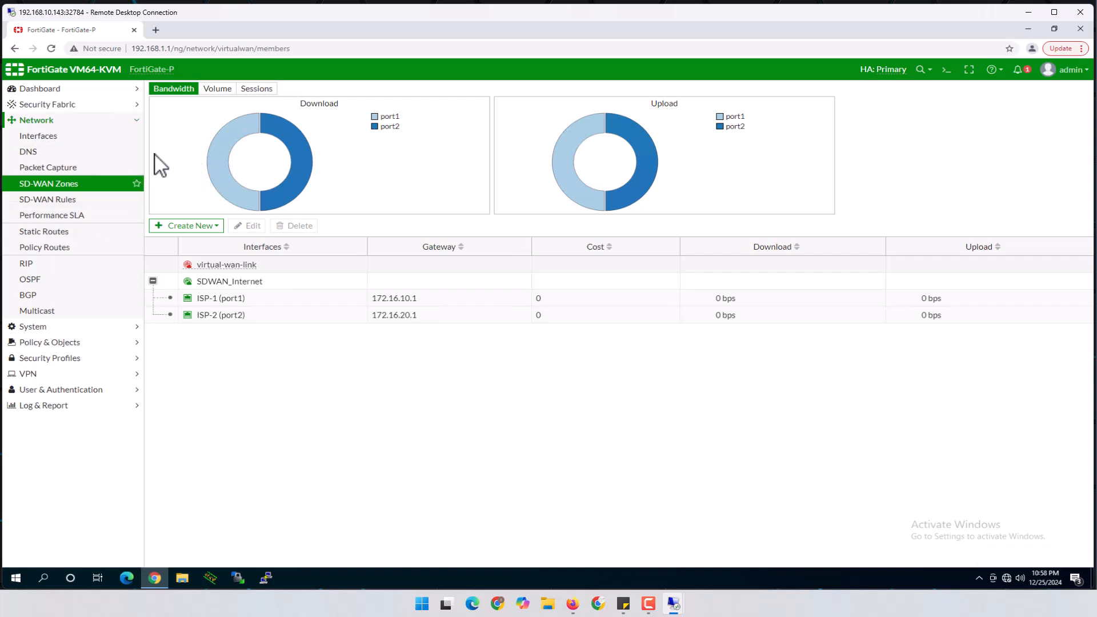
Step: Create and save a static default route for destination 0.0.0.0/0.0.0.0 using SD-WAN as the interface
{"action": "left_click", "coordinate": [55, 233]}
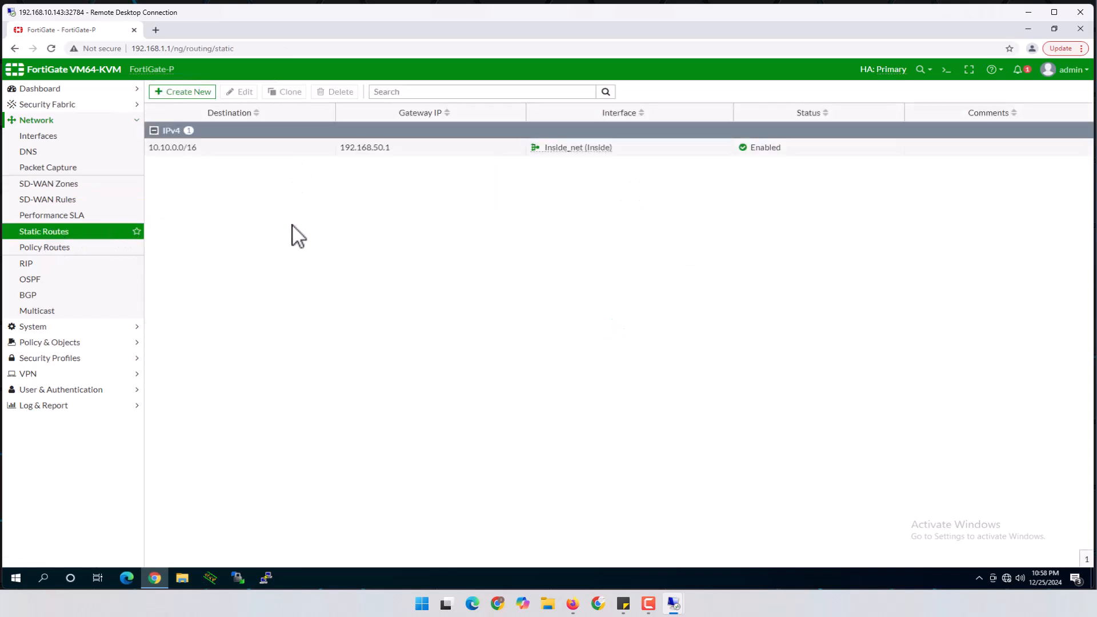
{"action": "left_click", "coordinate": [190, 97]}
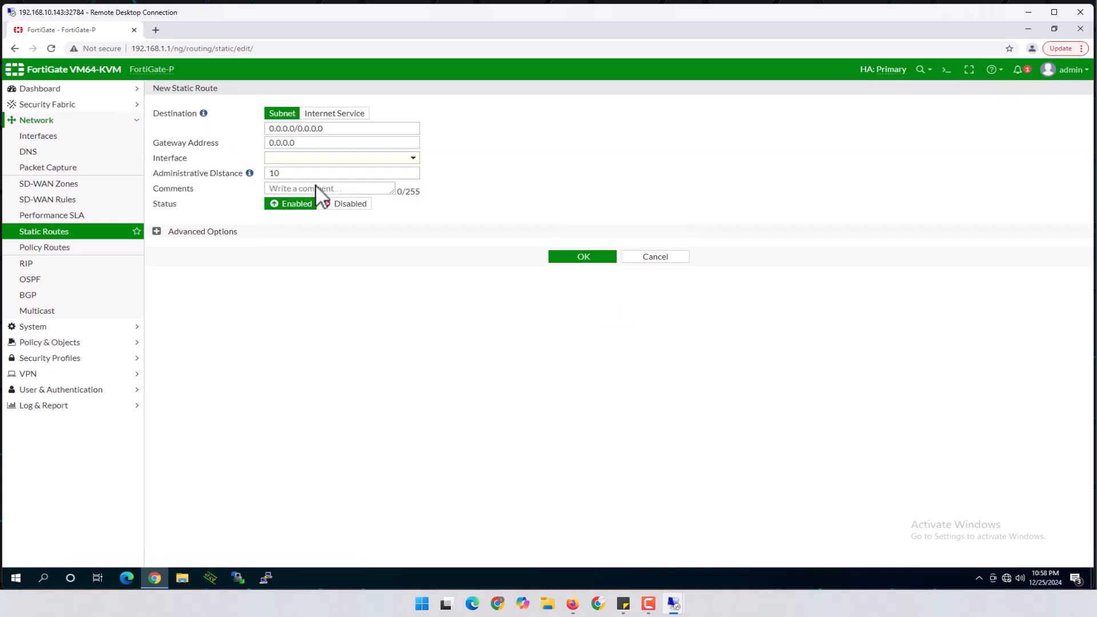
{"action": "left_click", "coordinate": [354, 131]}
{"action": "key", "text": "Tab"}
{"action": "left_click", "coordinate": [298, 159]}
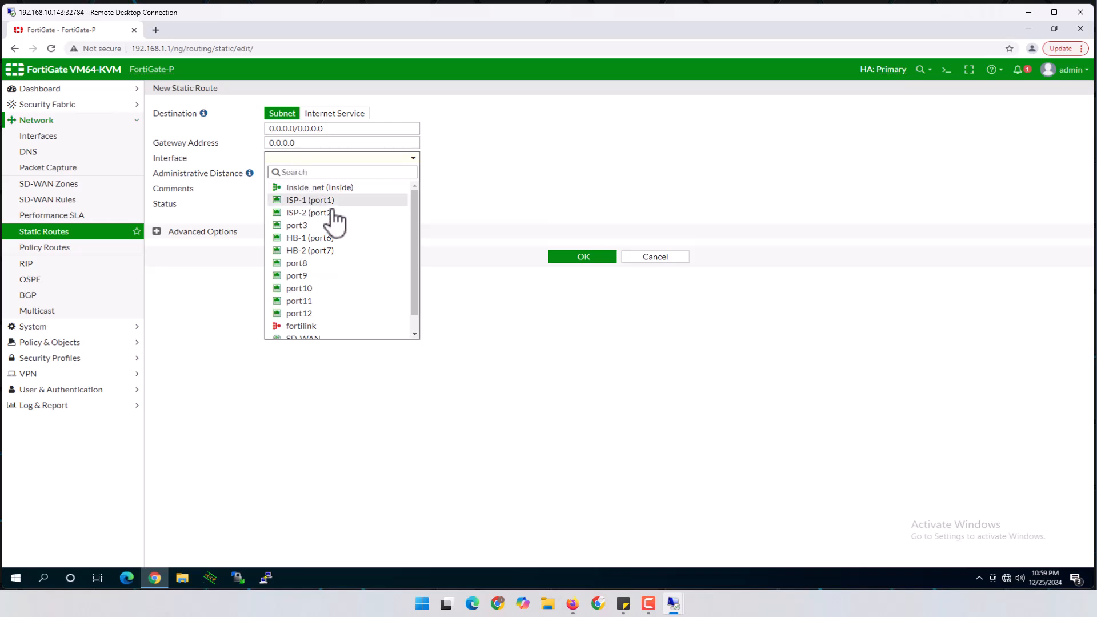
{"action": "scroll", "coordinate": [342, 246], "scroll_direction": "down", "scroll_amount": 1}
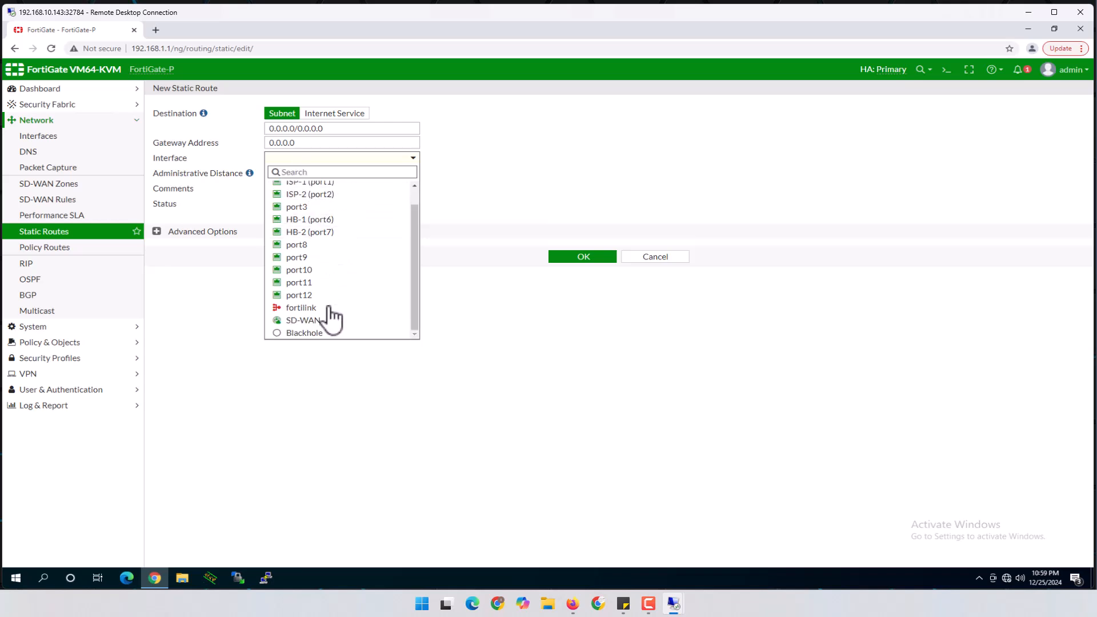
{"action": "left_click", "coordinate": [300, 320]}
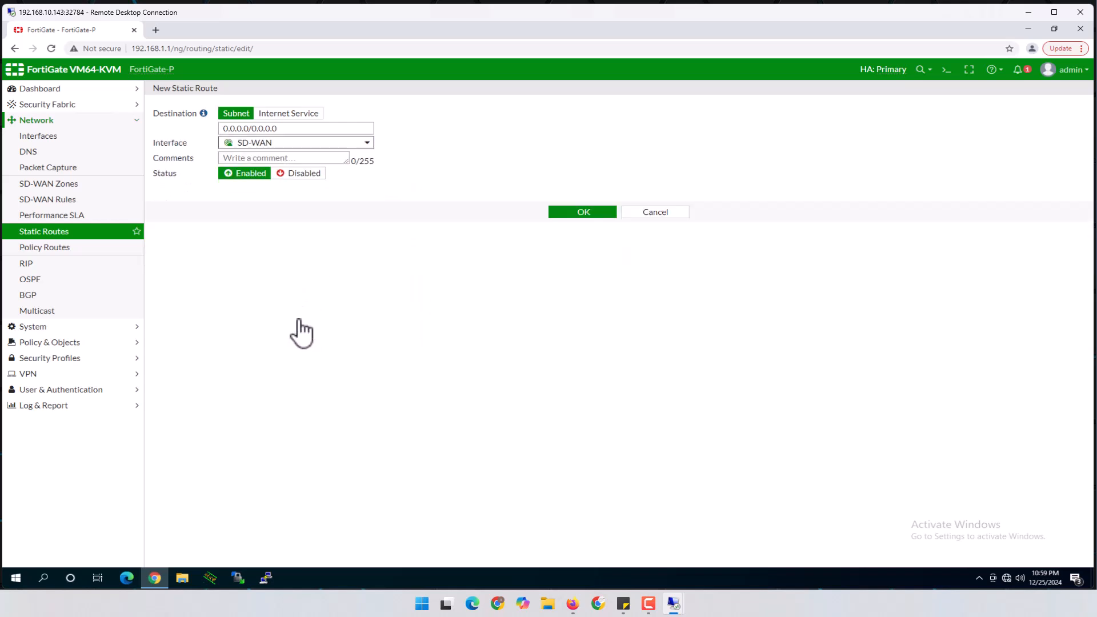
{"action": "left_click", "coordinate": [290, 143]}
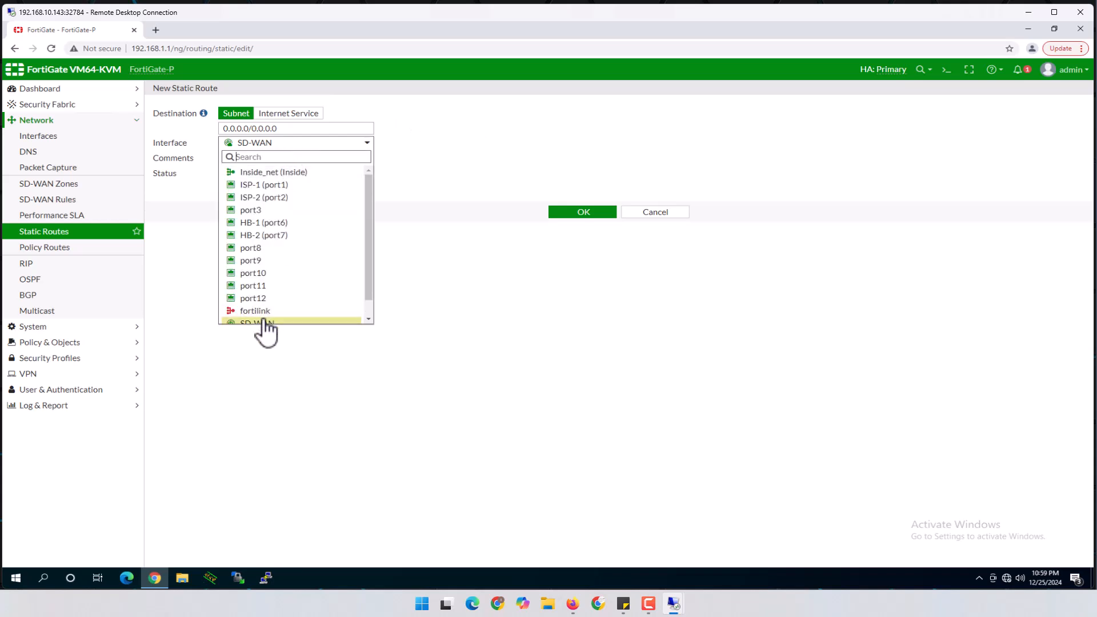
{"action": "left_click", "coordinate": [290, 145]}
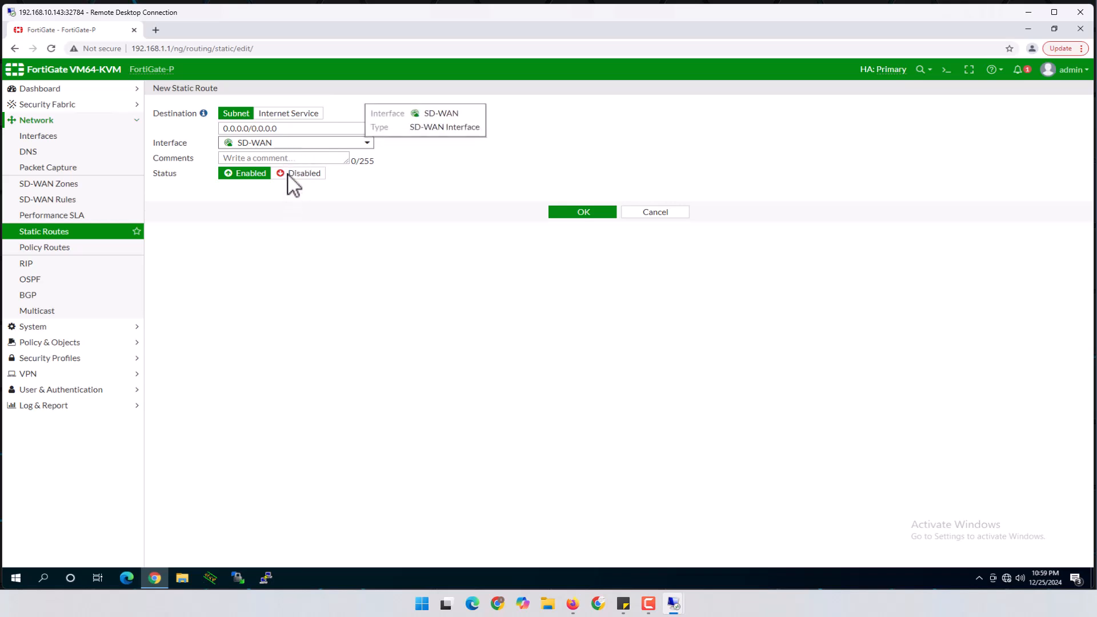
{"action": "left_click", "coordinate": [296, 158]}
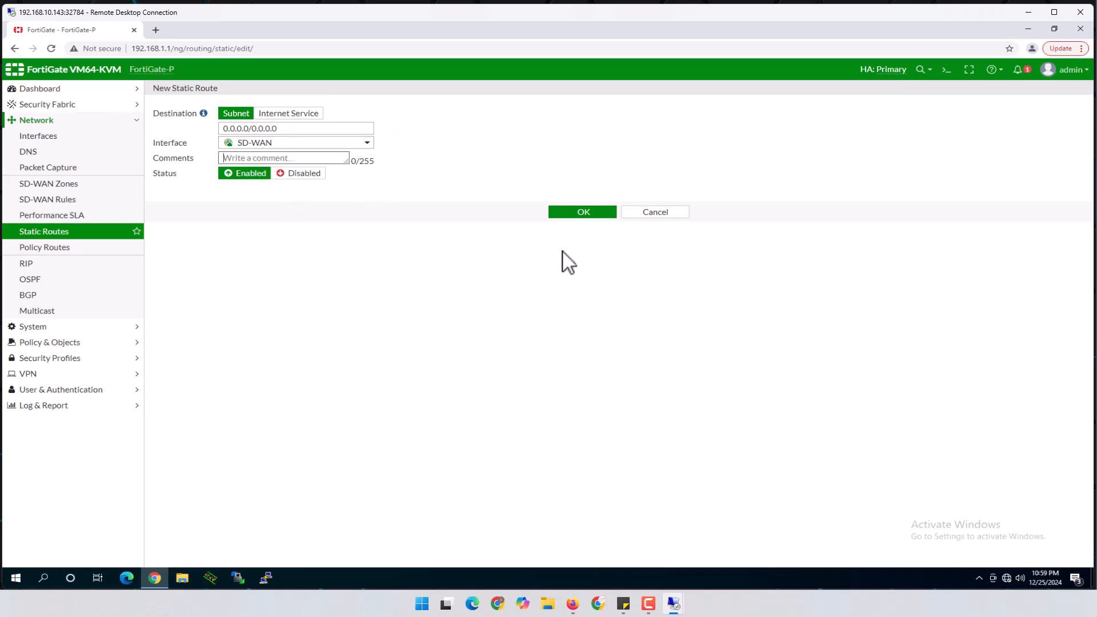
{"action": "left_click", "coordinate": [590, 211]}
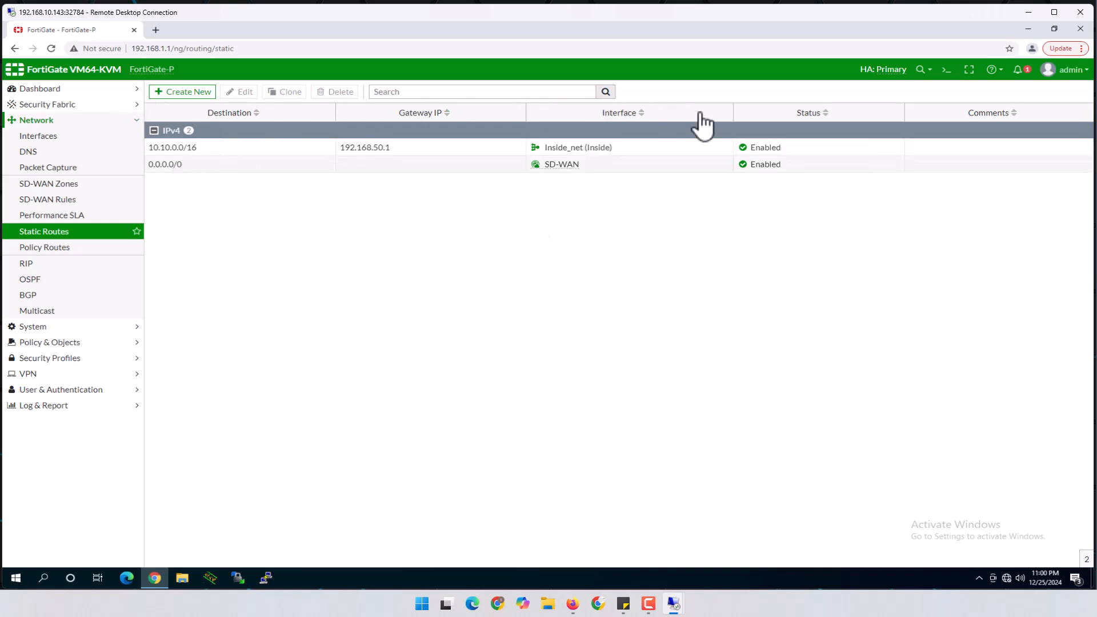
Step: Expand the SDWAN_Internet zone to check the bandwidth use of its member interfaces
{"action": "left_click", "coordinate": [59, 188]}
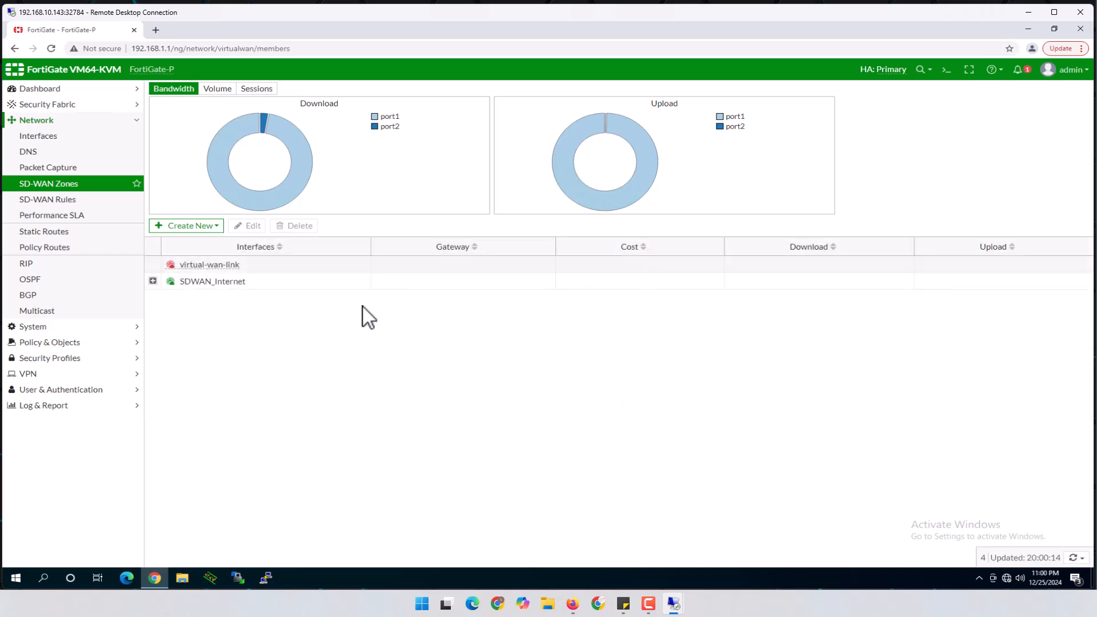
{"action": "left_click", "coordinate": [152, 281]}
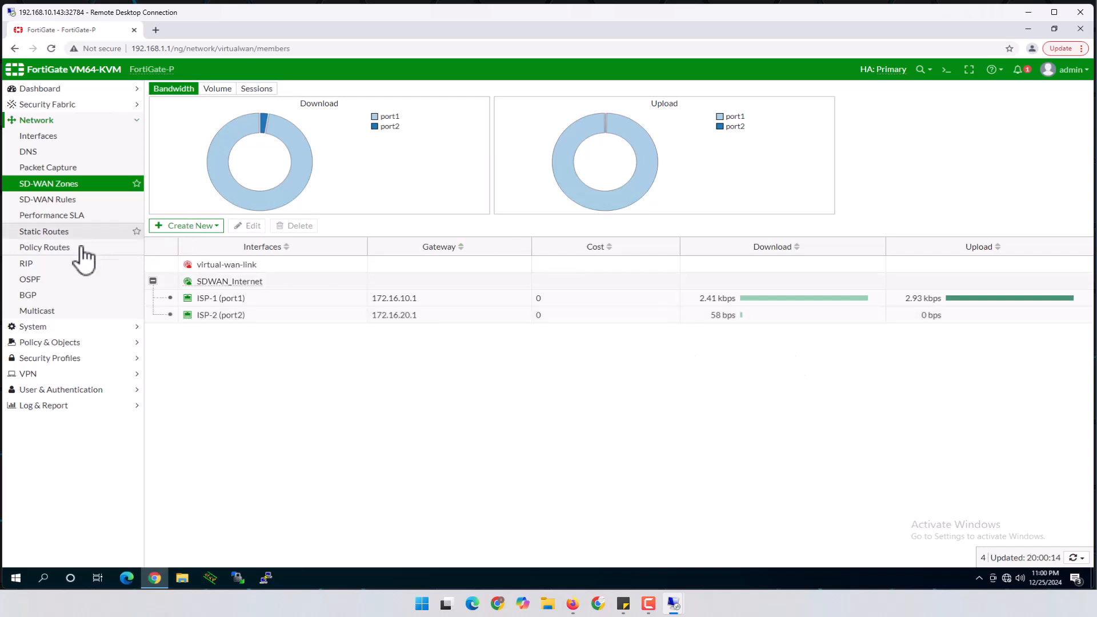
Step: Check the HQ network in the EVE topology and examine the implicit rule in the FortiGate firewall policies
{"action": "left_click", "coordinate": [63, 343]}
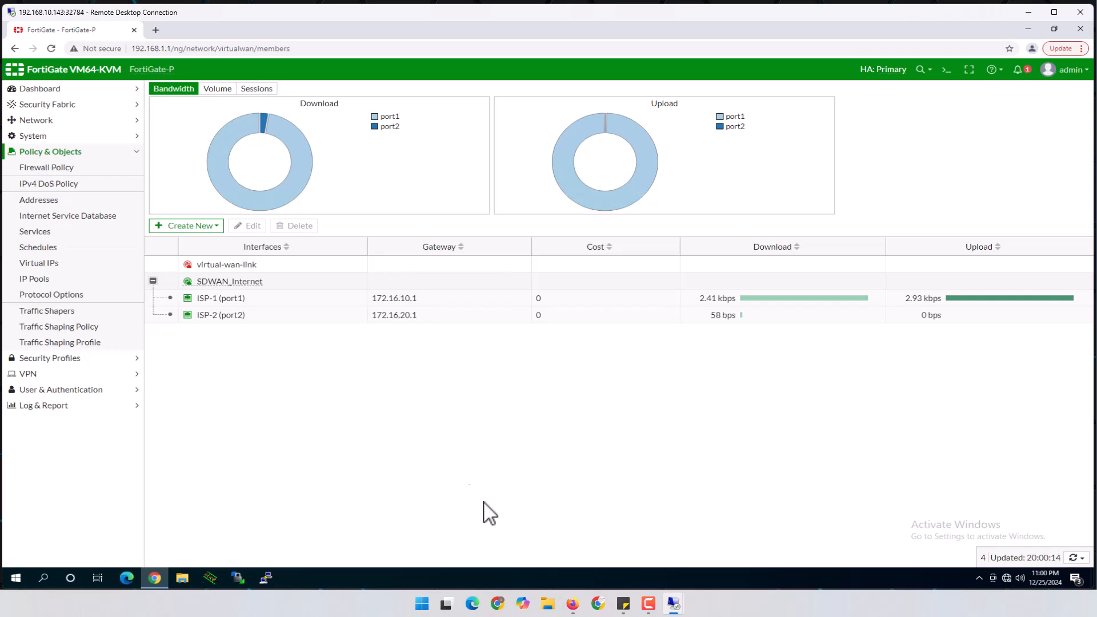
{"action": "left_click", "coordinate": [573, 604]}
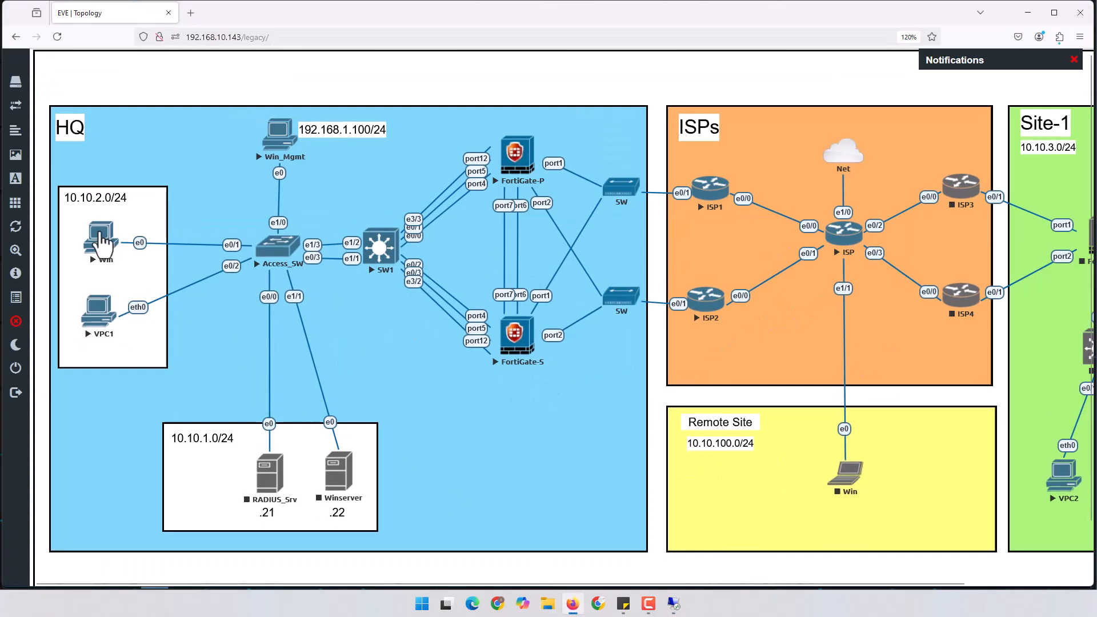
{"action": "left_click", "coordinate": [577, 604]}
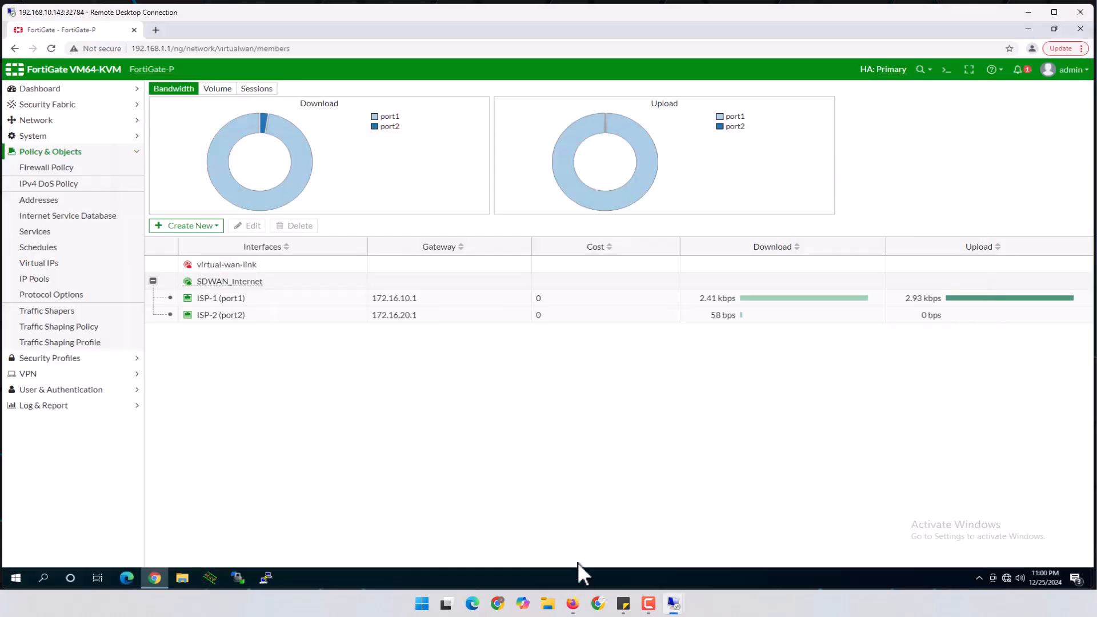
{"action": "left_click", "coordinate": [59, 172]}
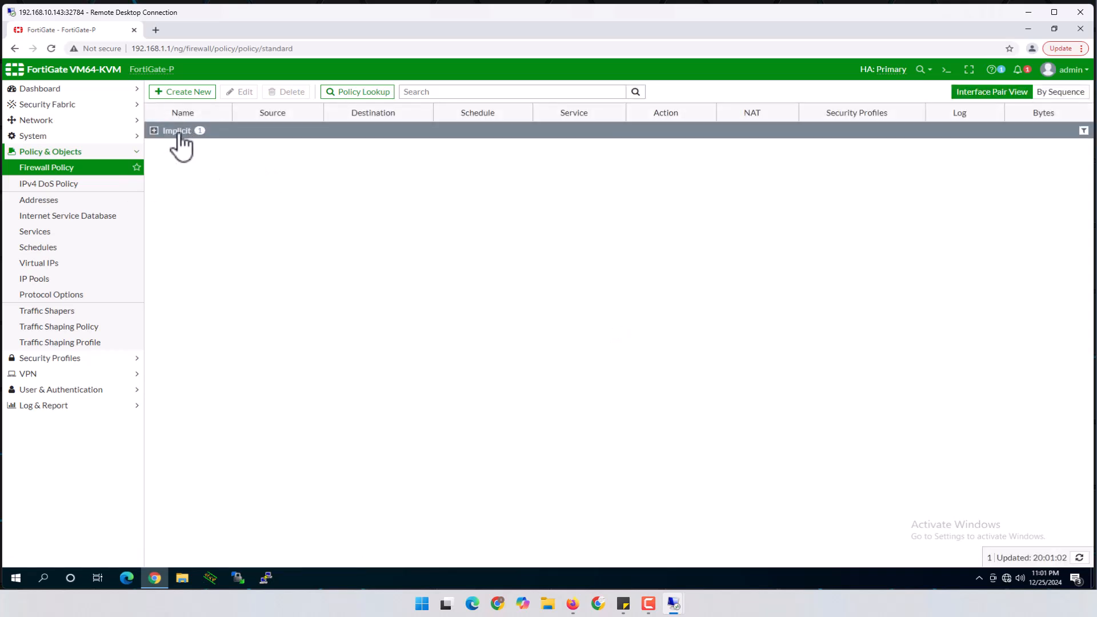
{"action": "left_click", "coordinate": [154, 131]}
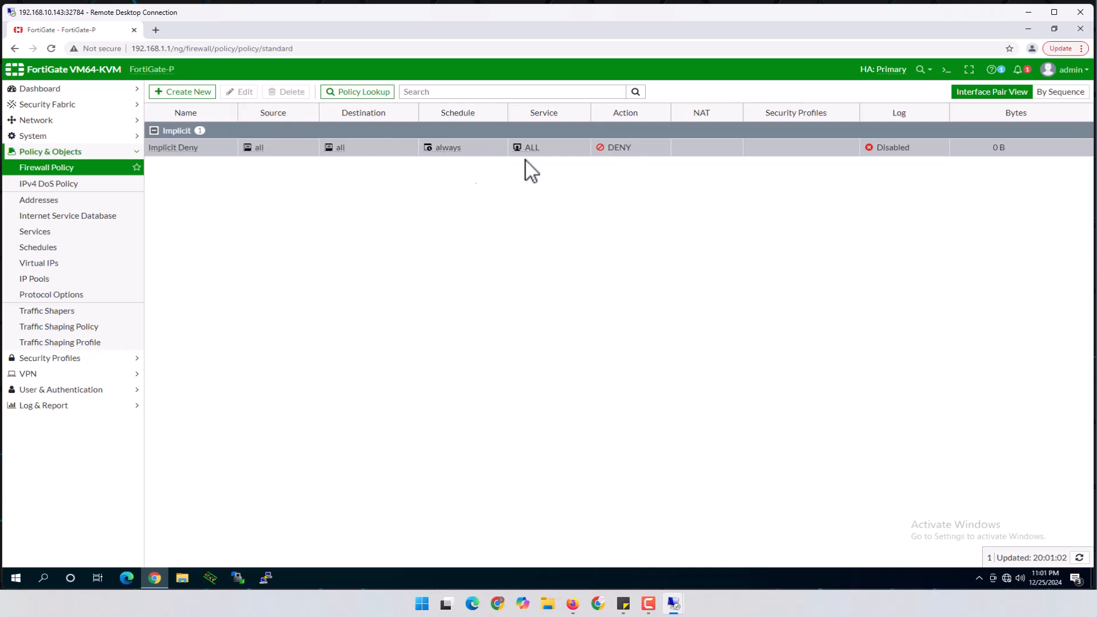
Step: Start a new firewall policy named Internet_Access with Inside_net (Inside) as the incoming interface
{"action": "left_click", "coordinate": [187, 98]}
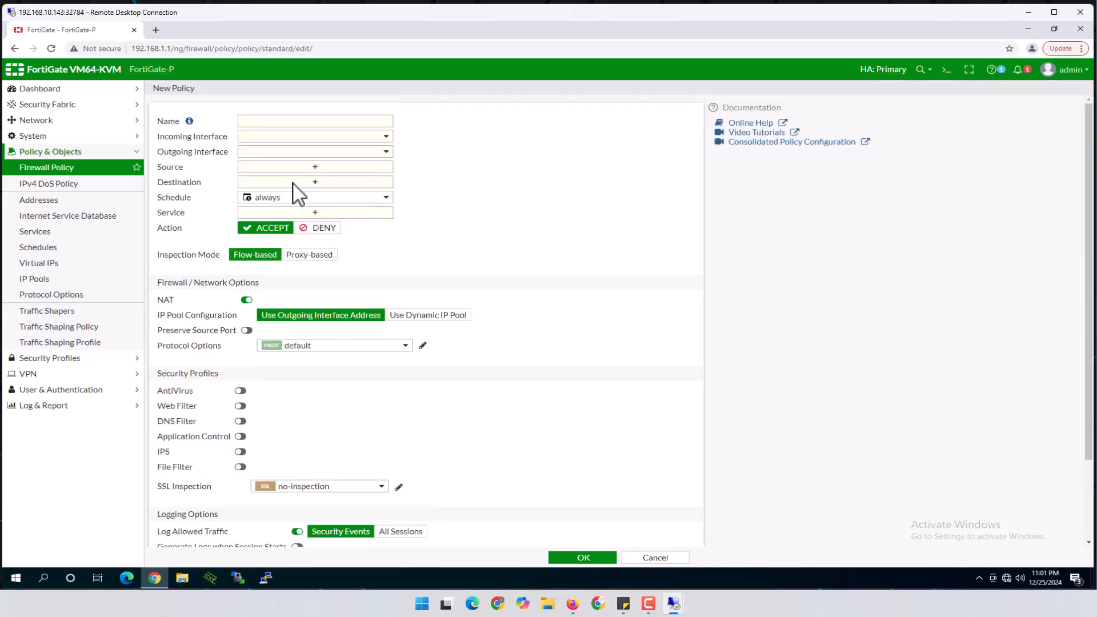
{"action": "left_click", "coordinate": [278, 122]}
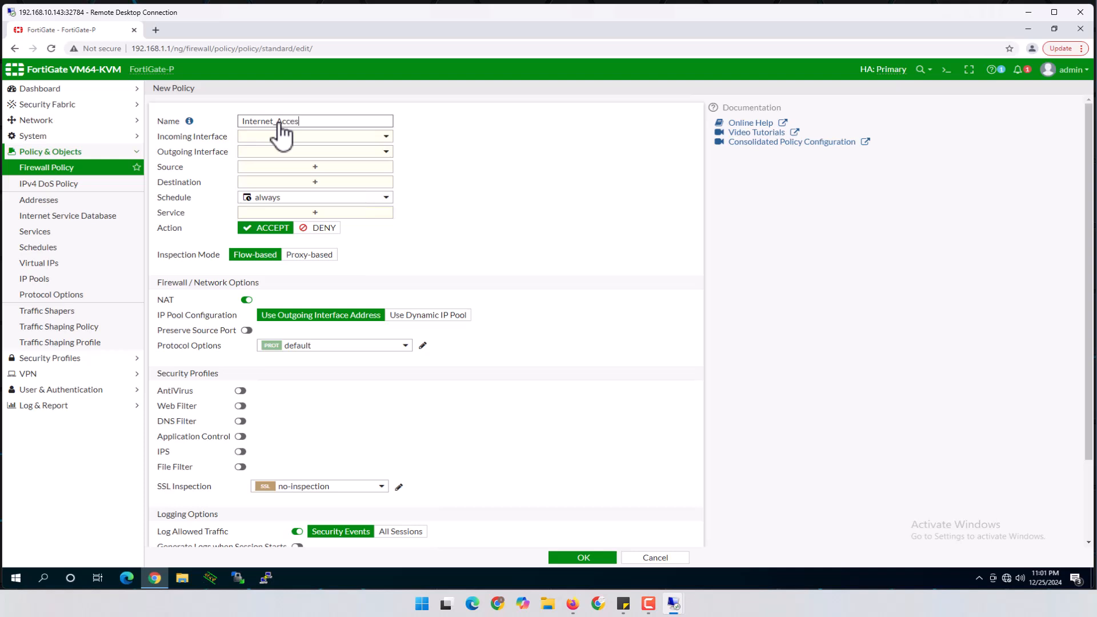
{"action": "left_click", "coordinate": [383, 137]}
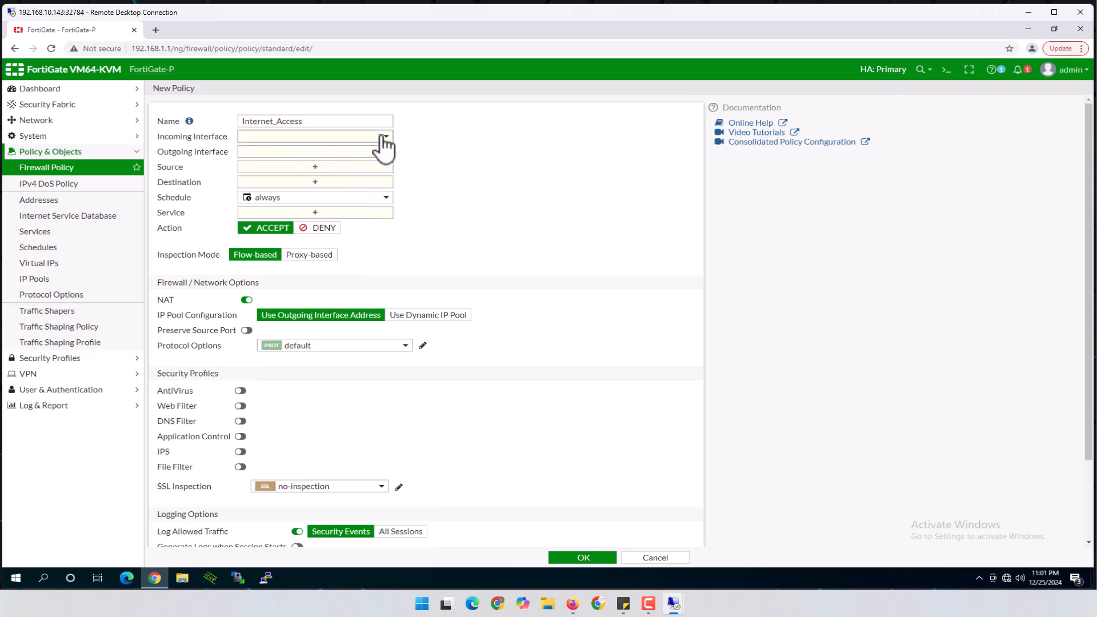
{"action": "mouse_move", "coordinate": [292, 170]}
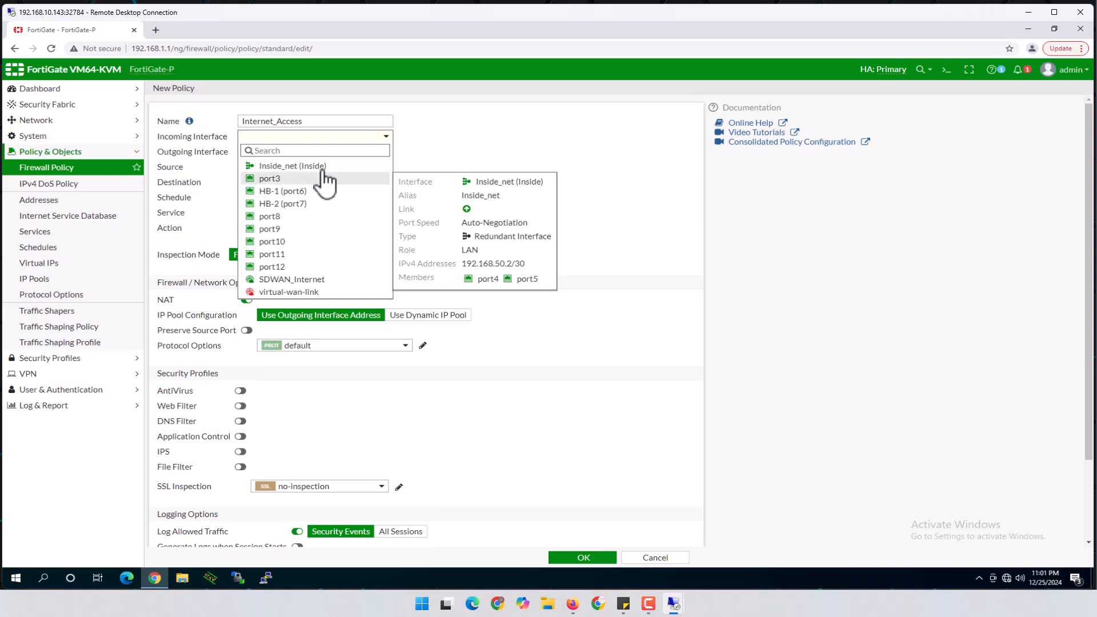
{"action": "left_click", "coordinate": [297, 165]}
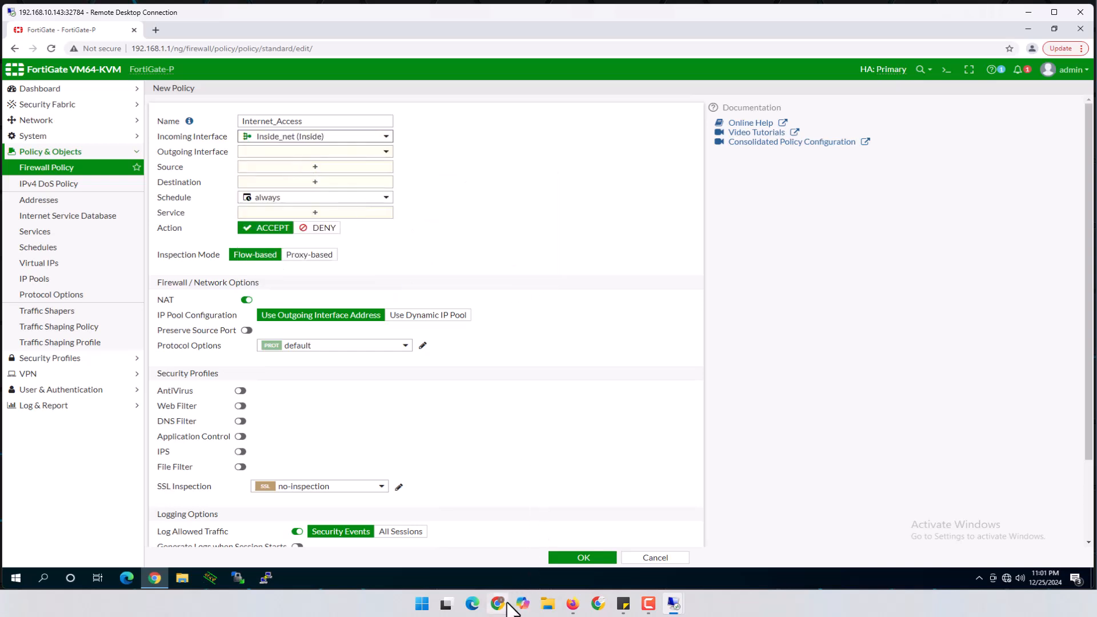
Step: Check the EVE topology and set the Internet_Access policy's outgoing interface to SDWAN_Internet
{"action": "left_click", "coordinate": [571, 604]}
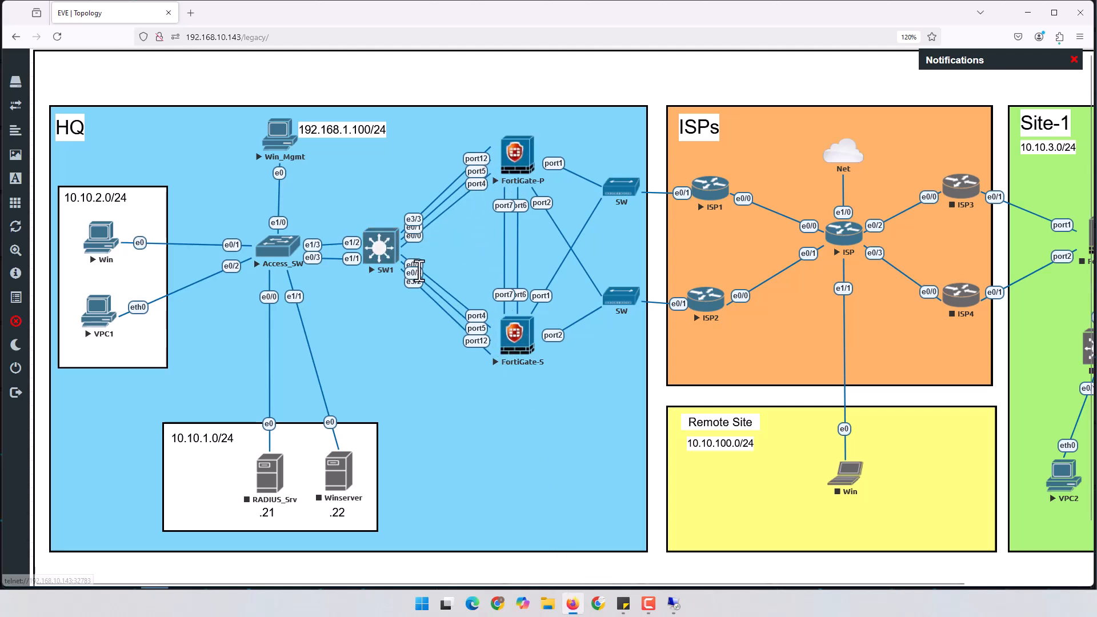
{"action": "left_click", "coordinate": [1027, 12]}
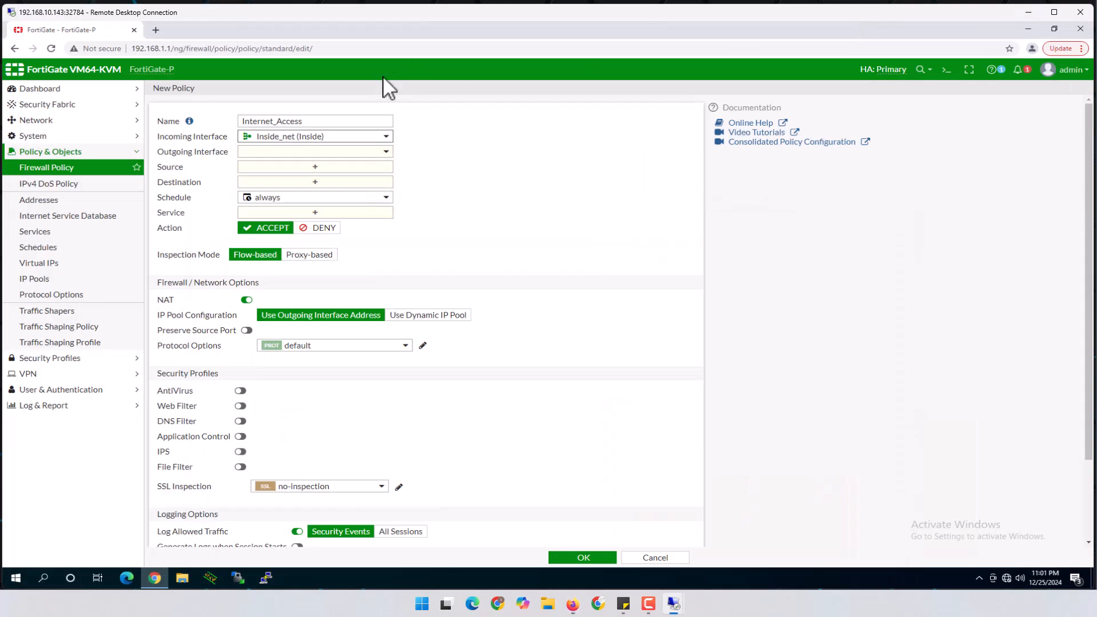
{"action": "left_click", "coordinate": [350, 153]}
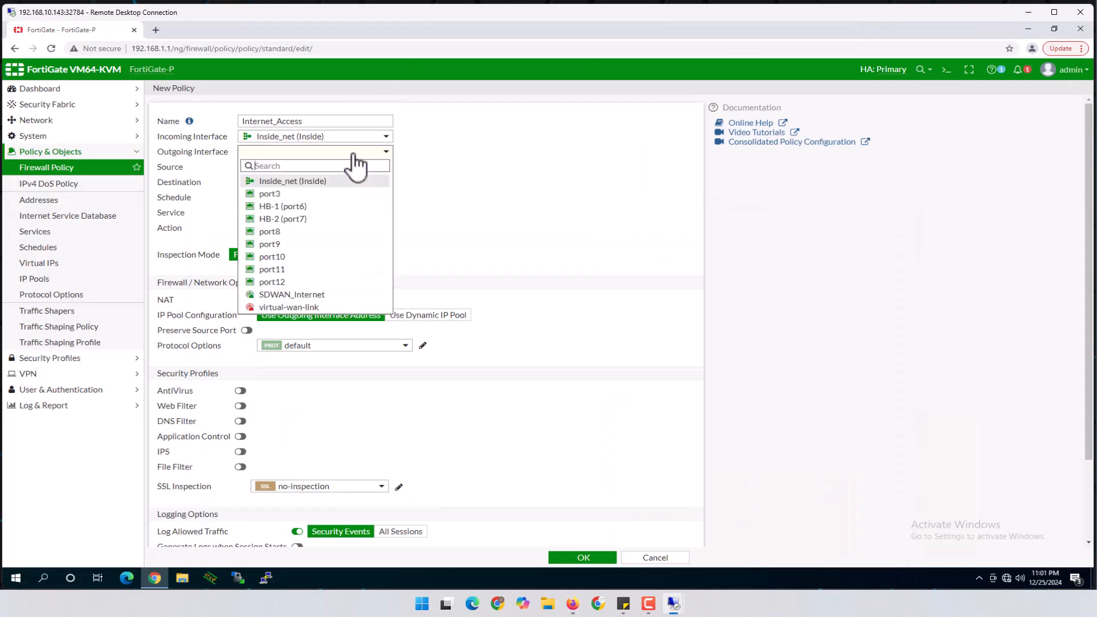
{"action": "left_click", "coordinate": [298, 294]}
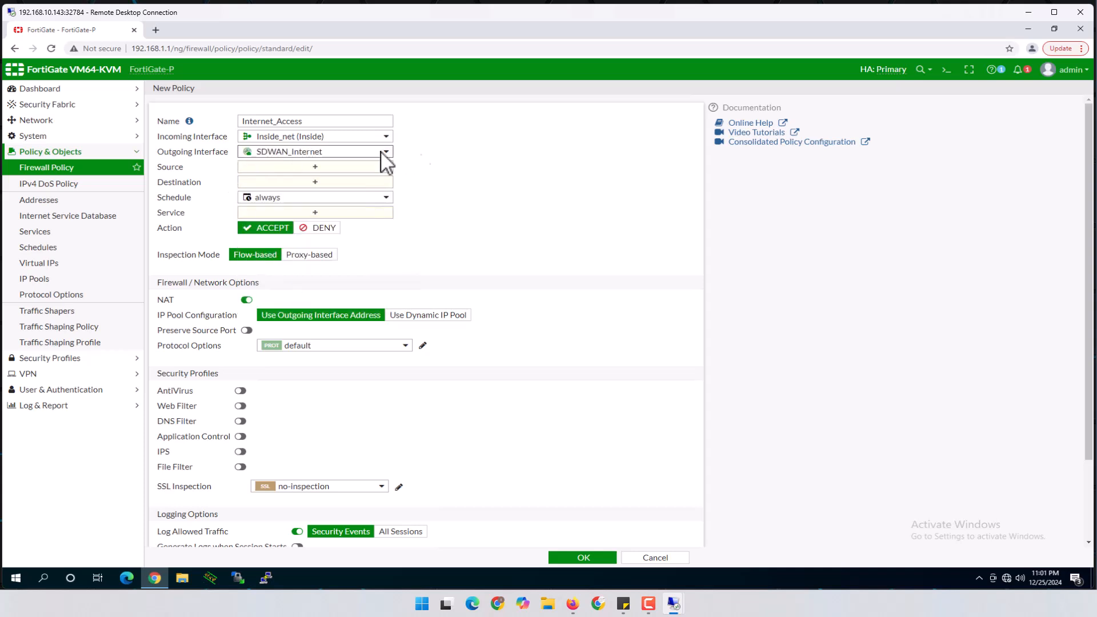
{"action": "left_click", "coordinate": [350, 153]}
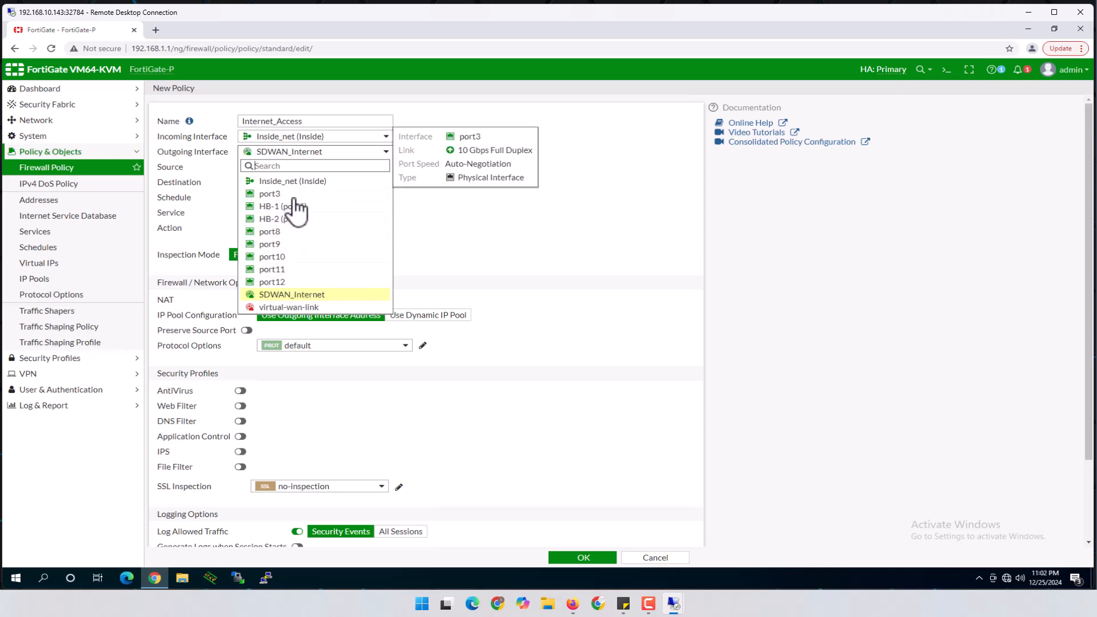
{"action": "left_click", "coordinate": [301, 295]}
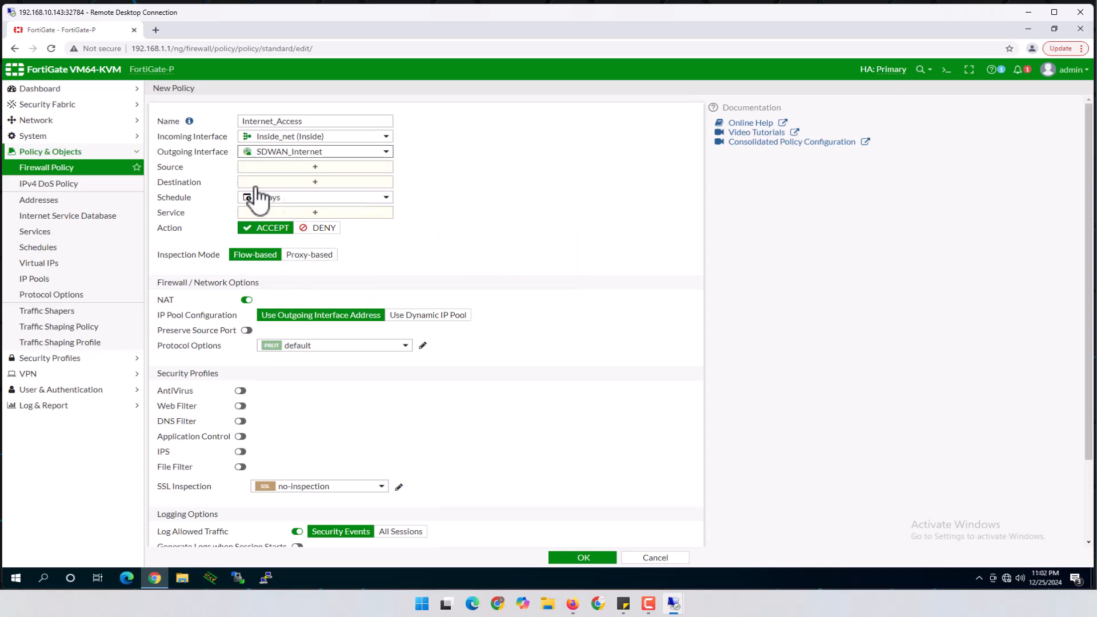
Step: Create a subnet address named Inside_net with 10.10.0.0/16 and select it as the policy's source
{"action": "left_click", "coordinate": [317, 168]}
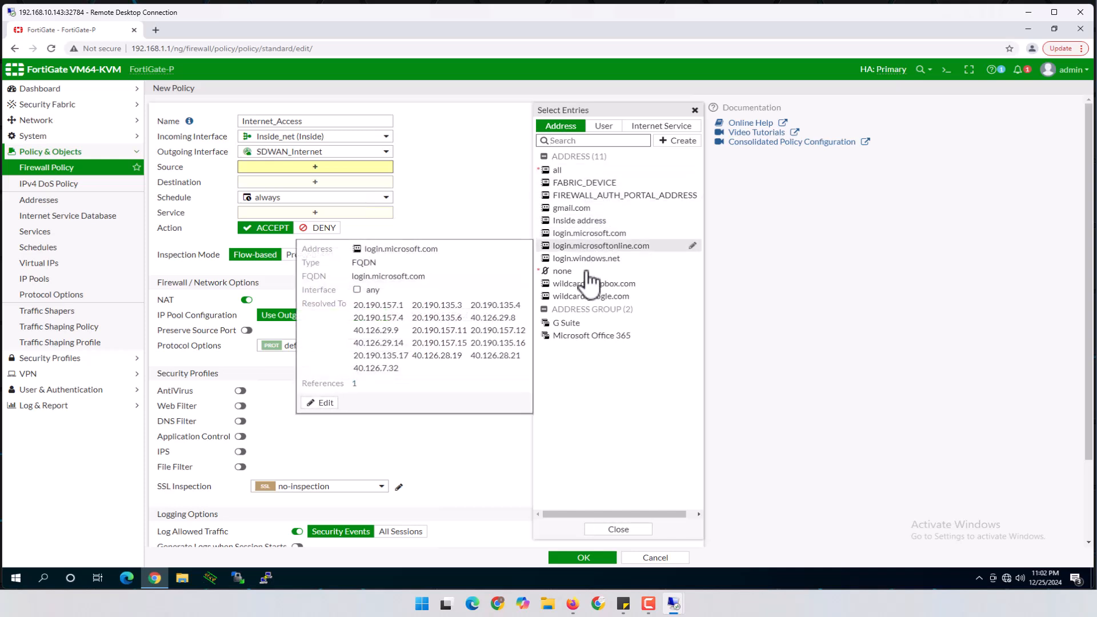
{"action": "left_click", "coordinate": [689, 145]}
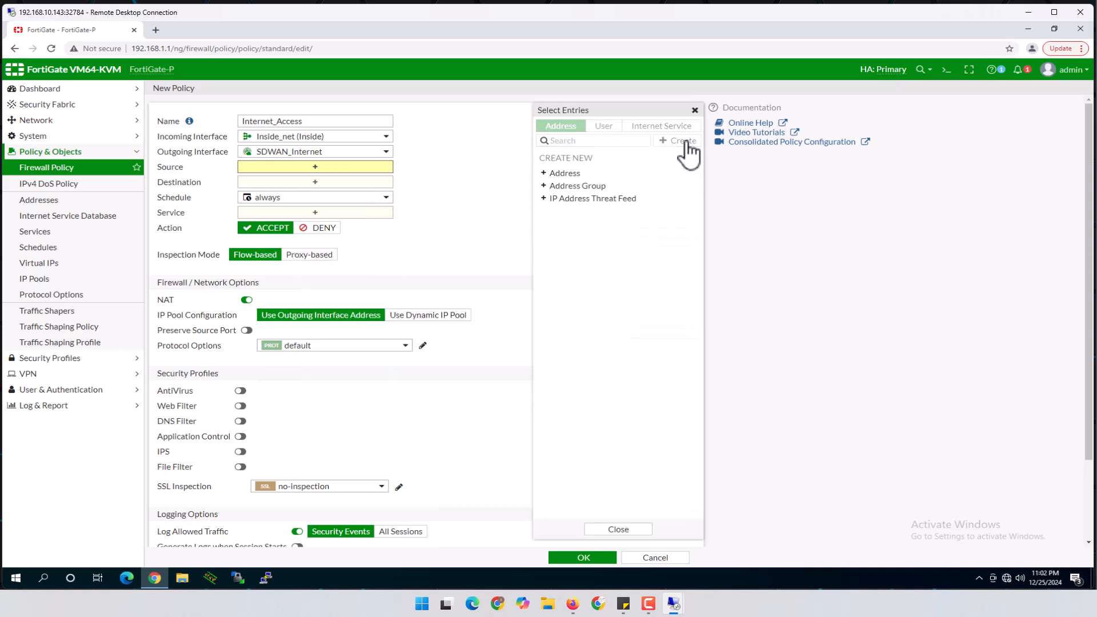
{"action": "left_click", "coordinate": [558, 174]}
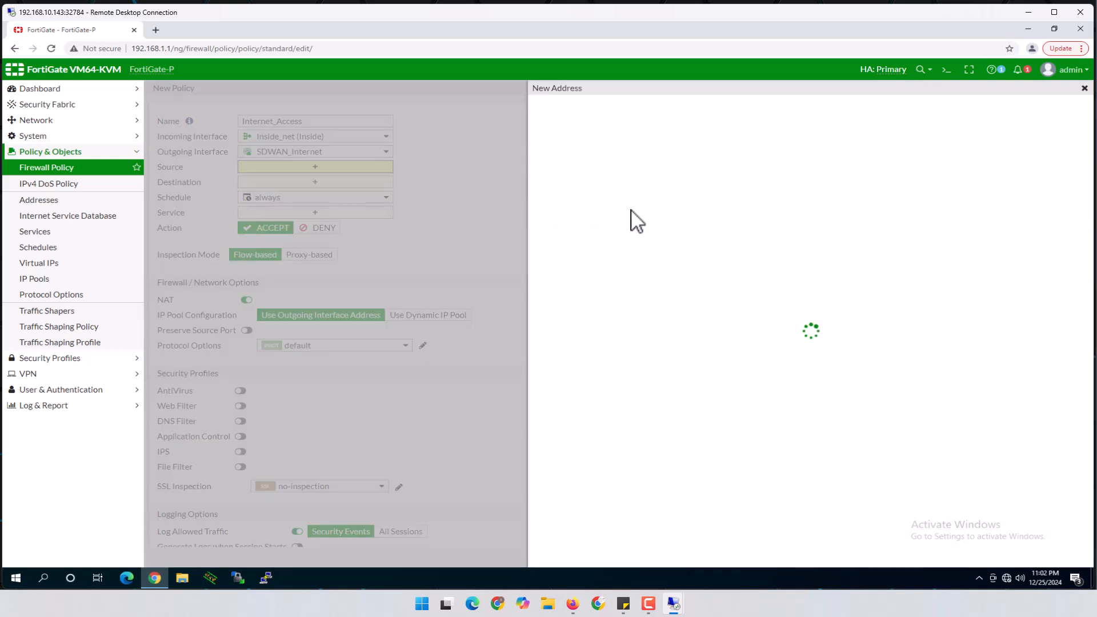
{"action": "left_click", "coordinate": [692, 112]}
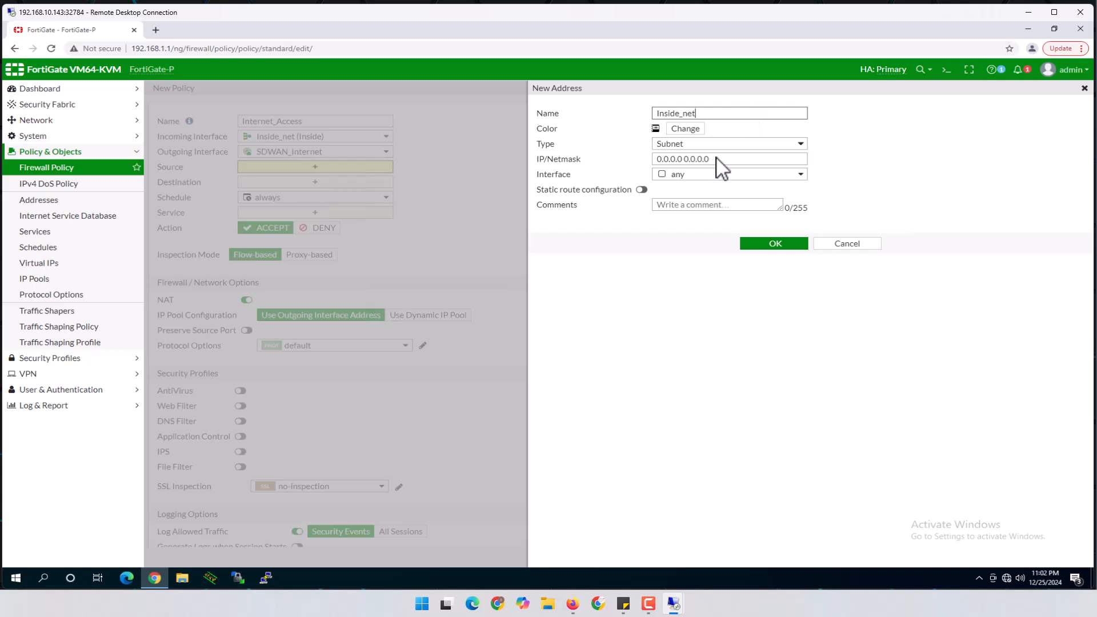
{"action": "left_click_drag", "start_coordinate": [745, 160], "coordinate": [628, 156]}
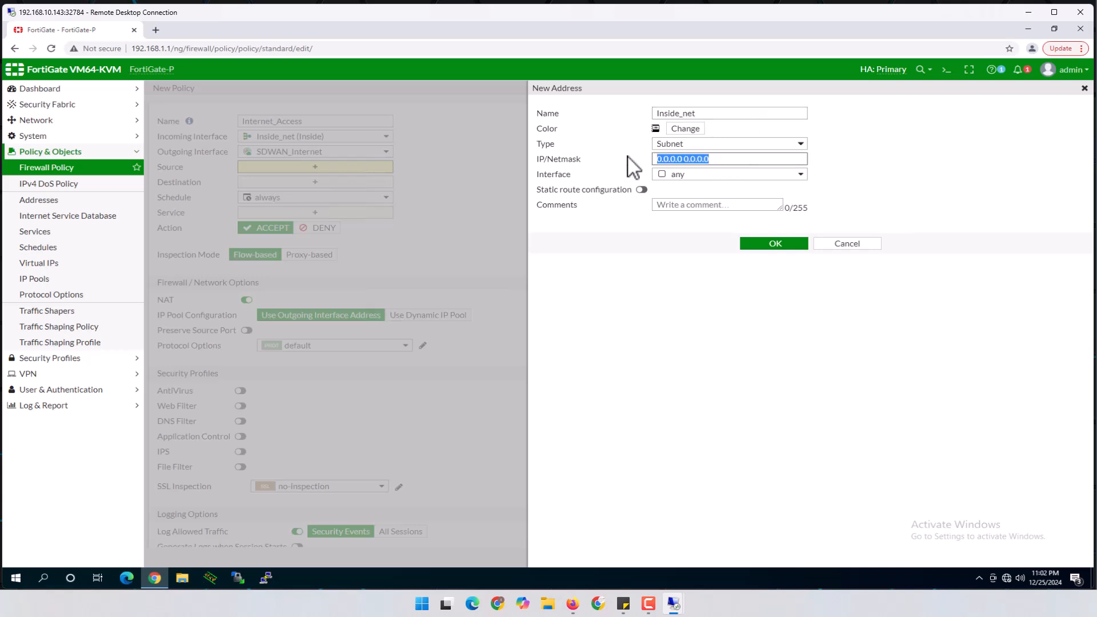
{"action": "type", "text": "10.10.0.0/16"}
{"action": "left_click", "coordinate": [780, 244]}
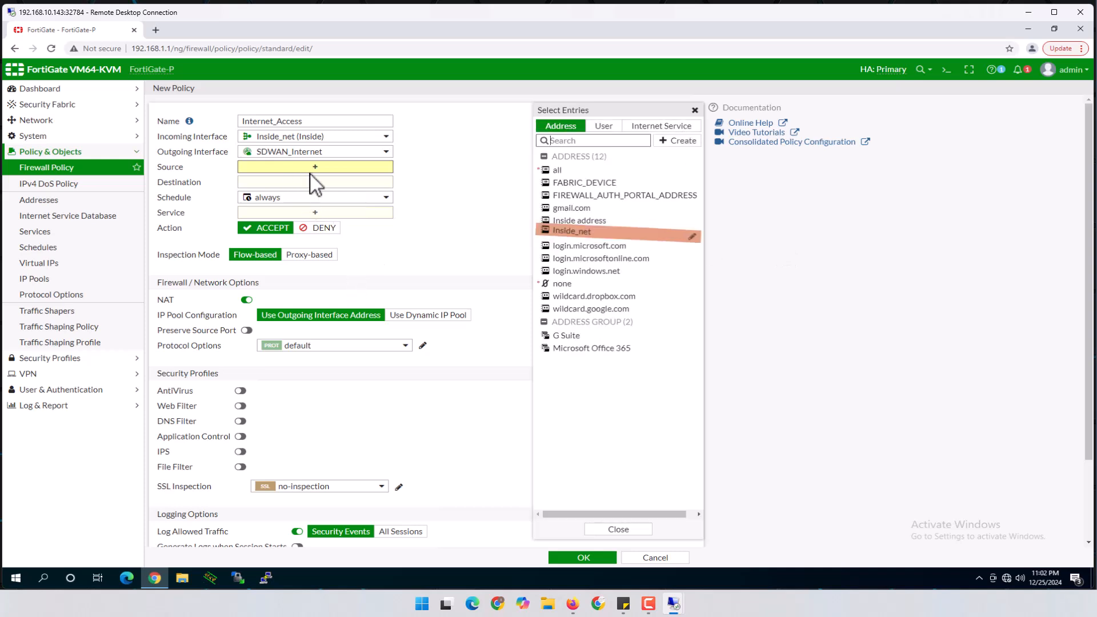
{"action": "left_click", "coordinate": [583, 234]}
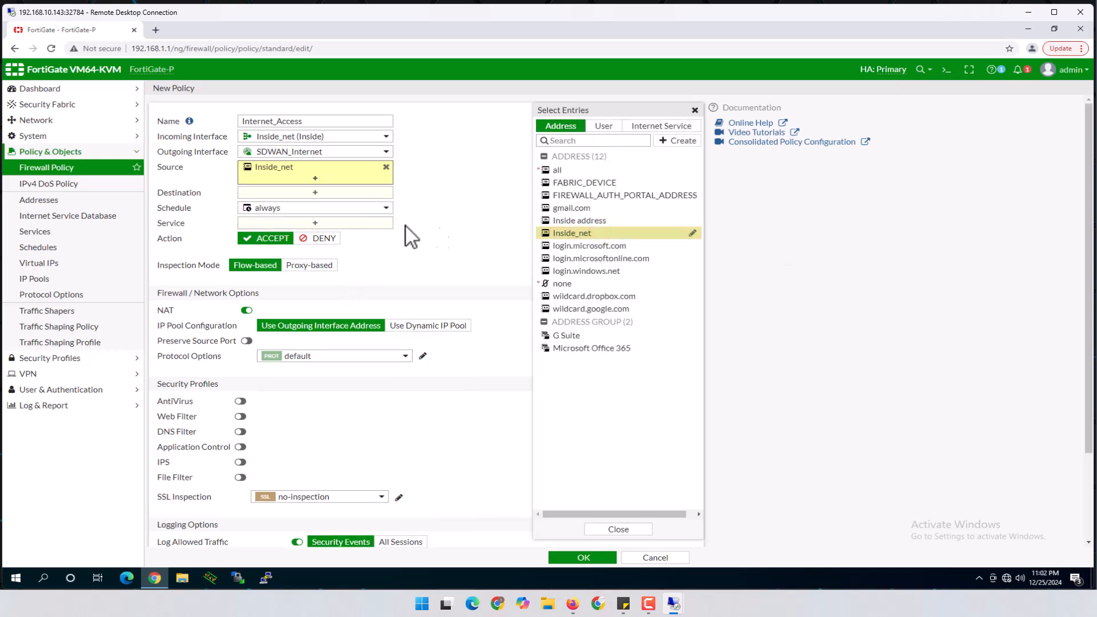
Step: Set the Internet_Access policy's destination to all and its service to ALL
{"action": "left_click", "coordinate": [316, 194]}
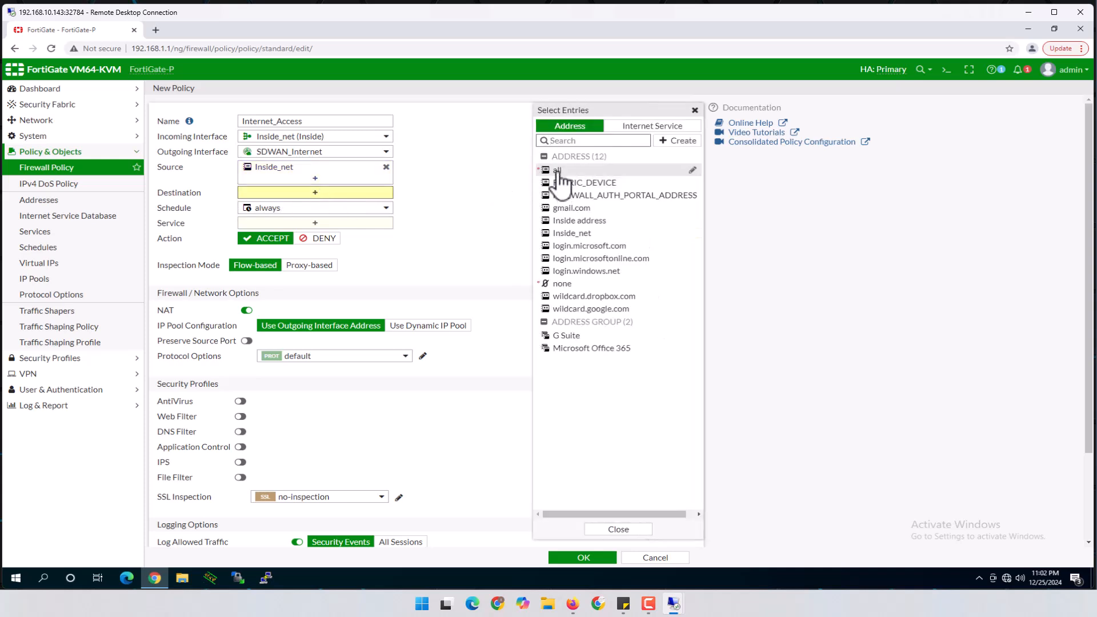
{"action": "left_click", "coordinate": [555, 171]}
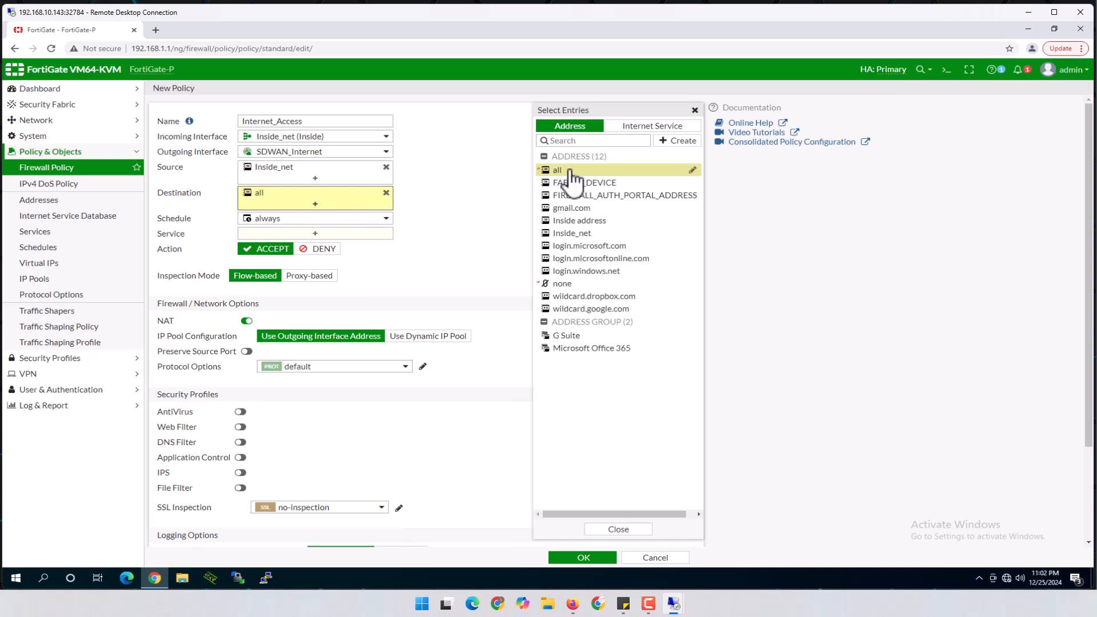
{"action": "left_click", "coordinate": [321, 234]}
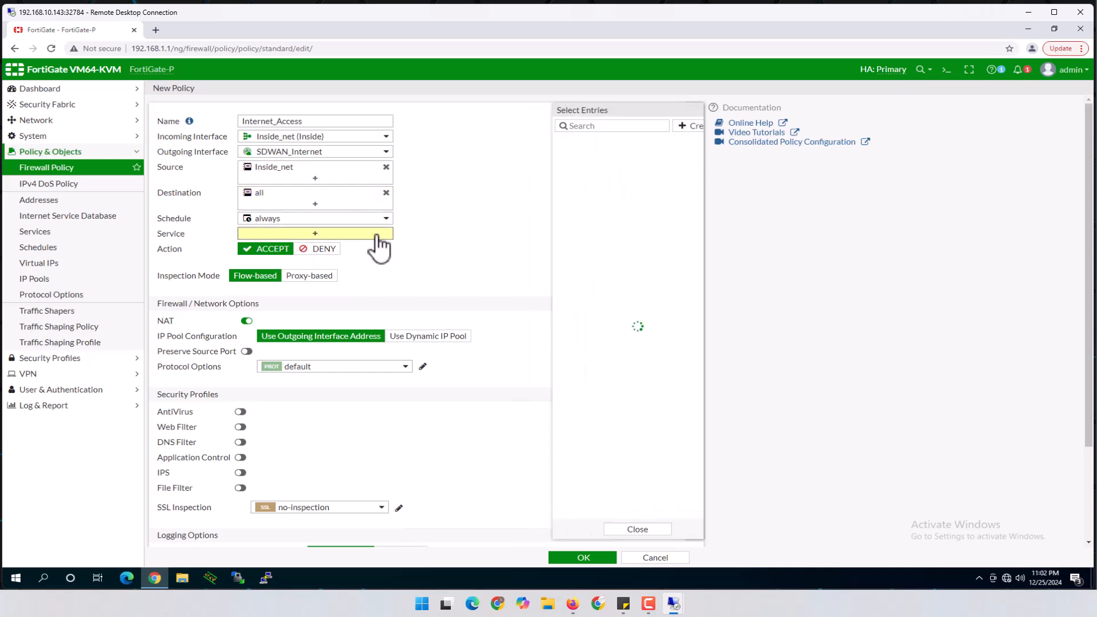
{"action": "left_click", "coordinate": [560, 169]}
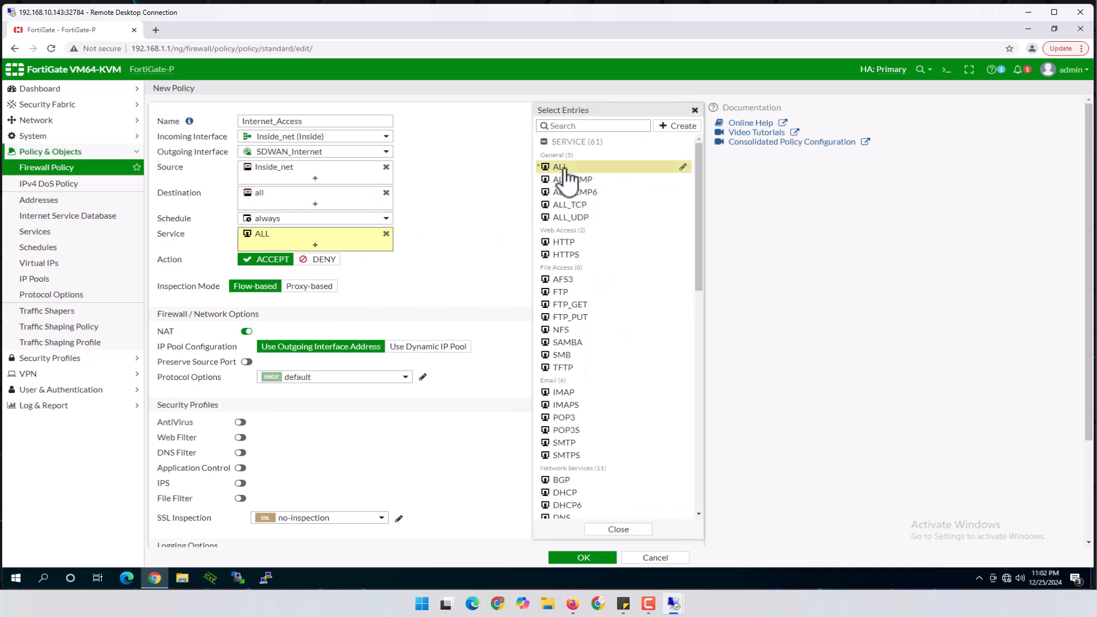
{"action": "left_click", "coordinate": [467, 277]}
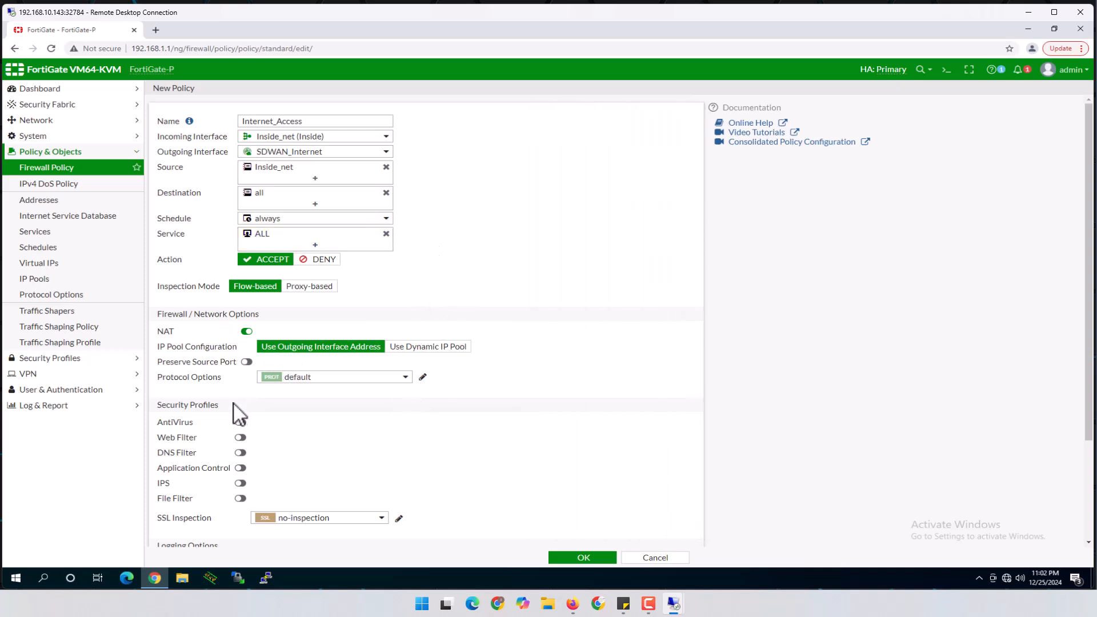
Step: Review the policy's NAT, protocol, security profile and logging options, and save the Internet_Access policy
{"action": "scroll", "coordinate": [239, 388], "scroll_direction": "down", "scroll_amount": 1}
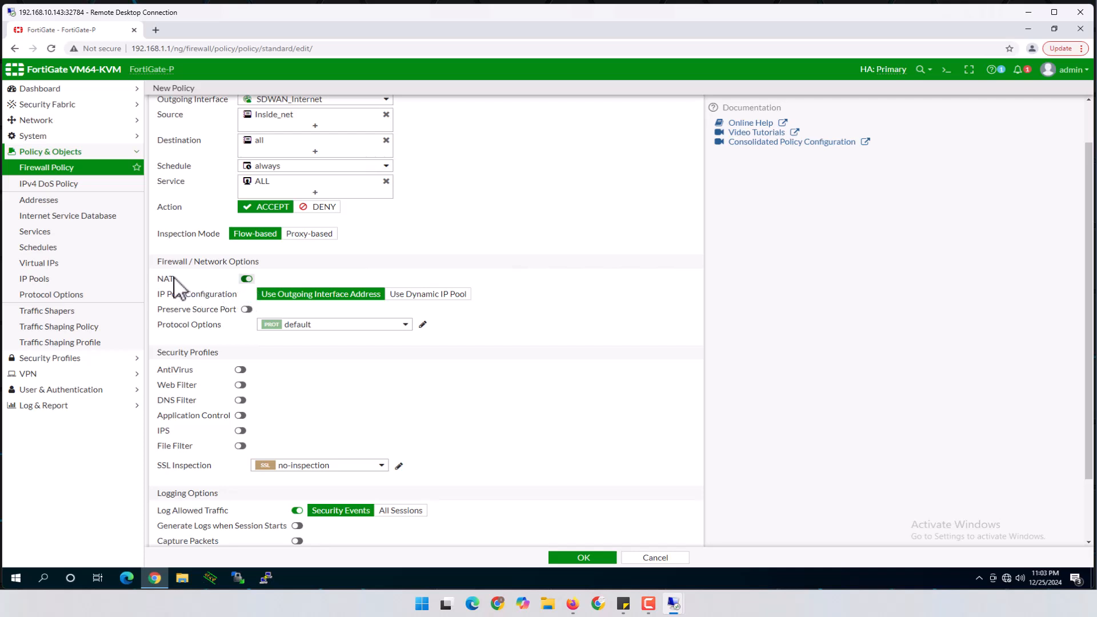
{"action": "left_click_drag", "start_coordinate": [180, 278], "coordinate": [174, 279]}
{"action": "left_click", "coordinate": [400, 325]}
{"action": "left_click", "coordinate": [492, 318]}
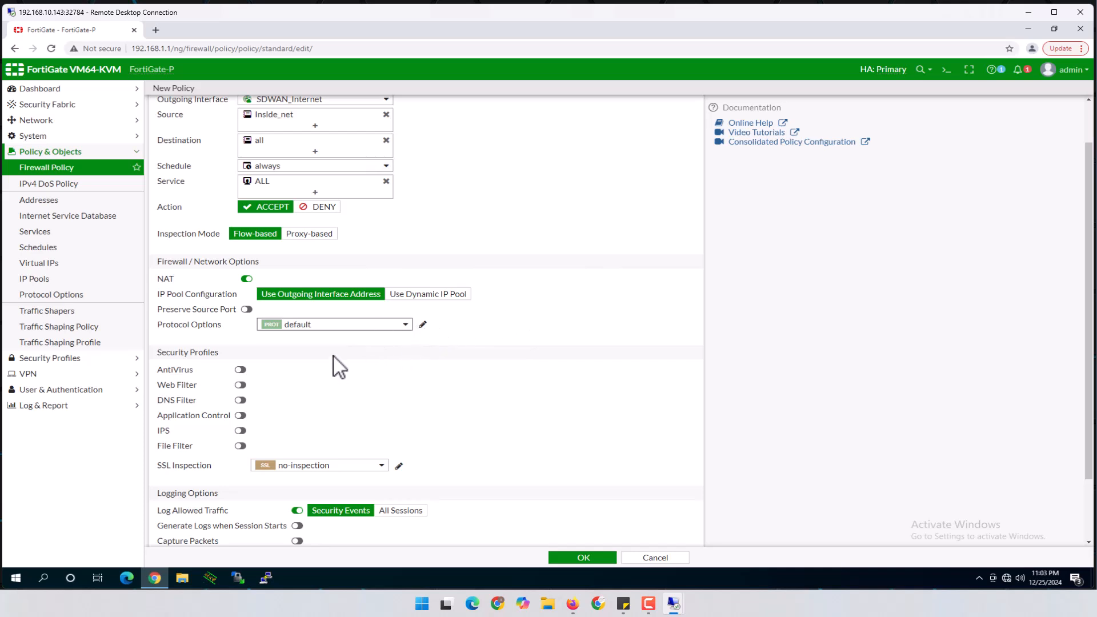
{"action": "scroll", "coordinate": [336, 367], "scroll_direction": "down", "scroll_amount": 1}
{"action": "left_click_drag", "start_coordinate": [159, 303], "coordinate": [225, 301]}
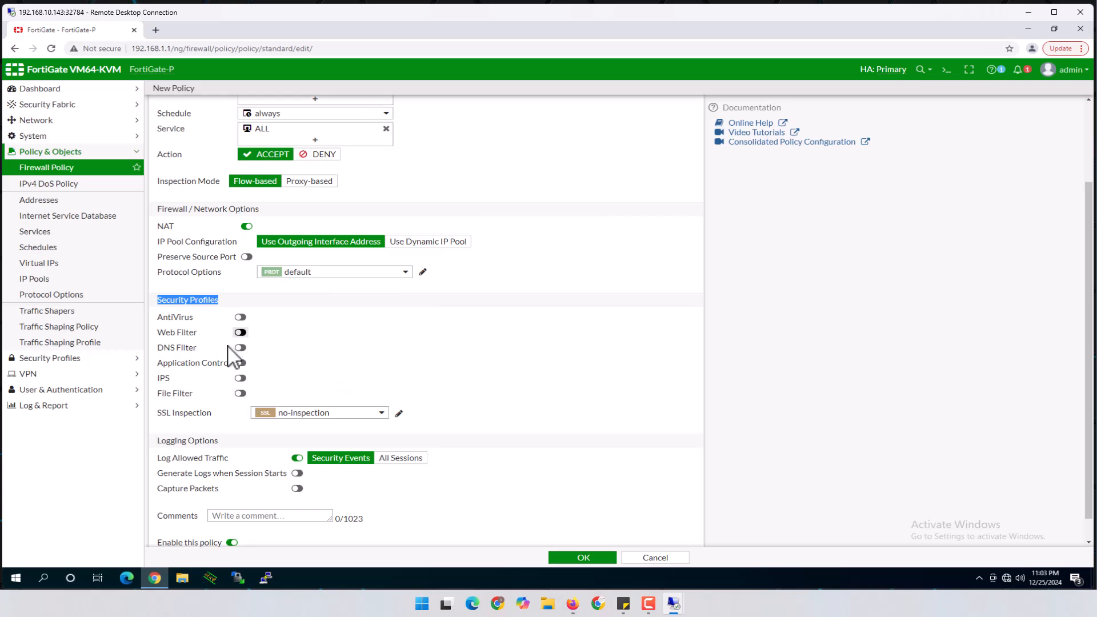
{"action": "scroll", "coordinate": [225, 410], "scroll_direction": "down", "scroll_amount": 1}
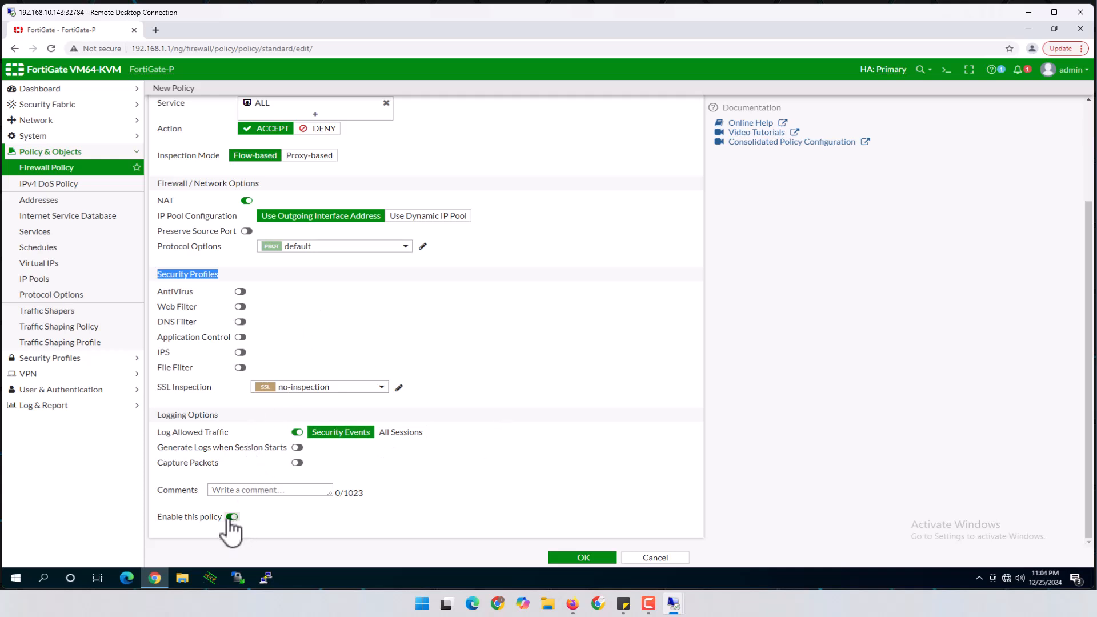
{"action": "left_click", "coordinate": [587, 559]}
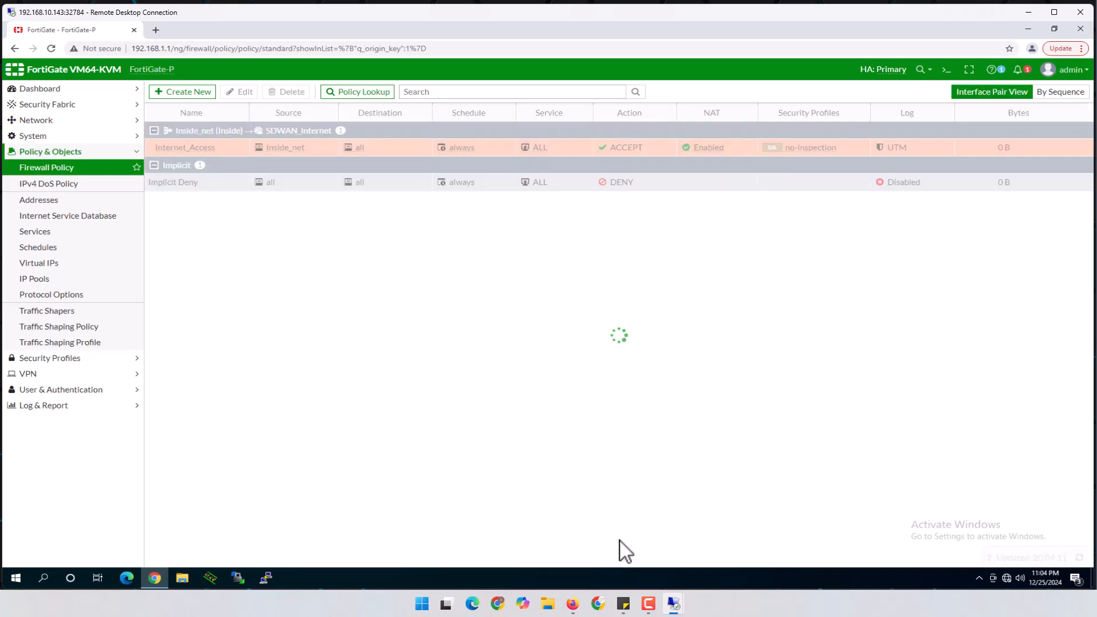
Step: Switch to the EVE topology, open VPC1's console and ping 8.8.8.8
{"action": "left_click", "coordinate": [572, 603]}
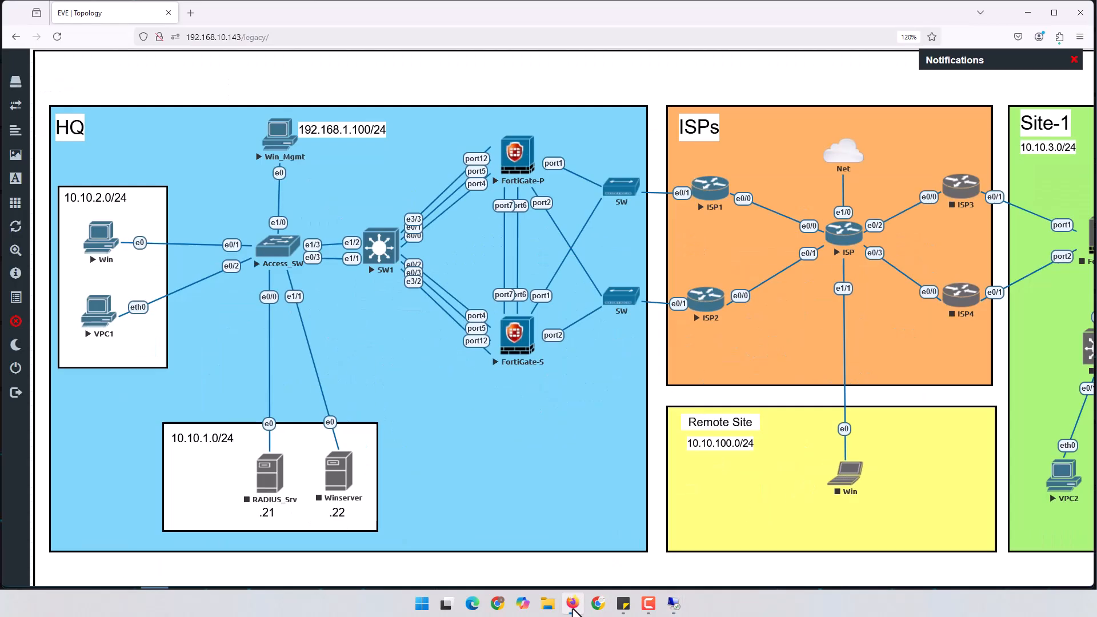
{"action": "left_click", "coordinate": [98, 325]}
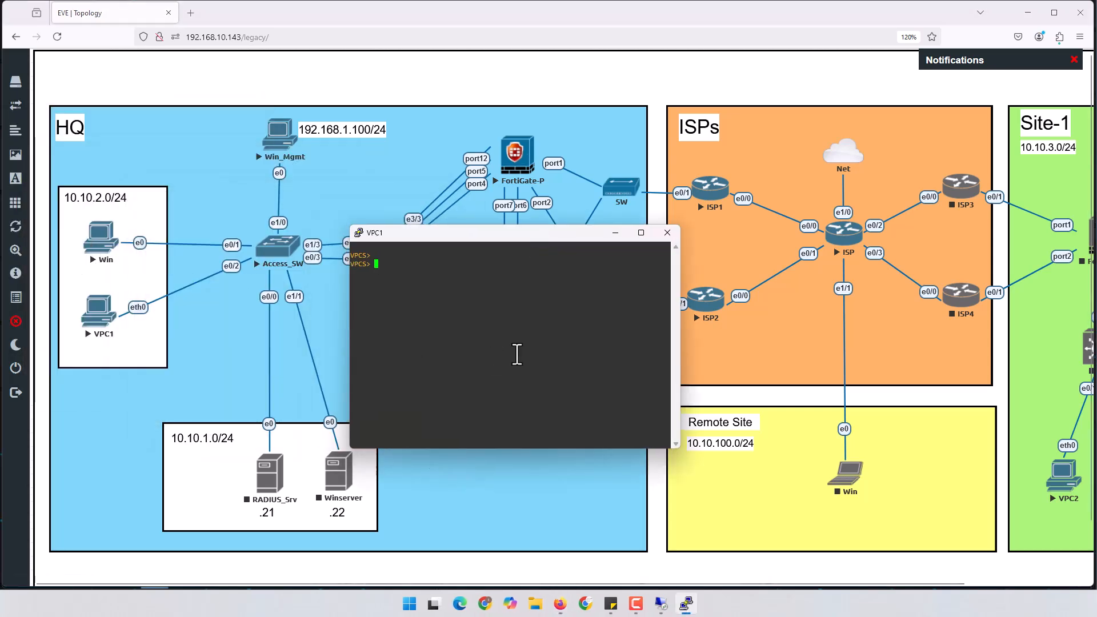
{"action": "key", "text": "Return"}
{"action": "key", "text": "Return"}
{"action": "key", "text": "Return"}
{"action": "type", "text": "ping 8"}
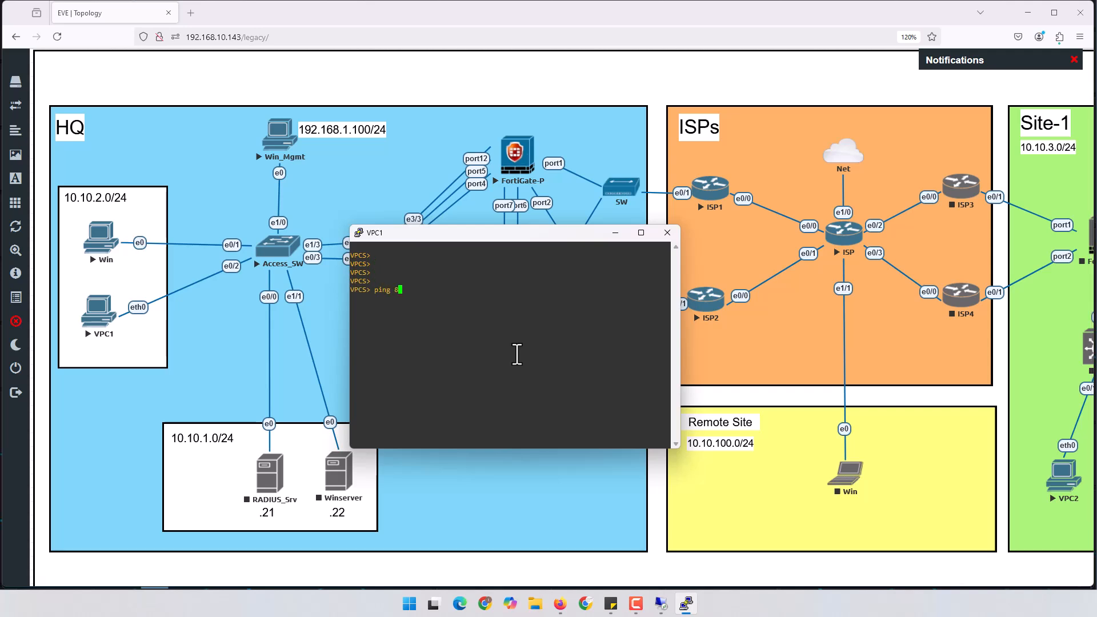
{"action": "type", "text": ".8.8.8"}
{"action": "key", "text": "Return"}
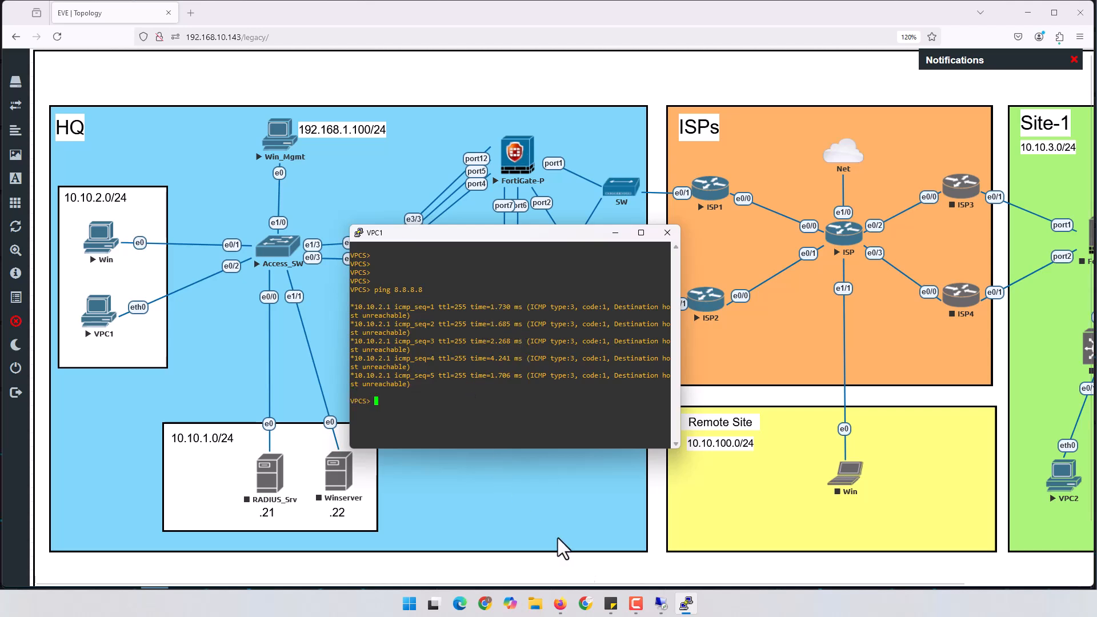
Step: Open SW1's console, enter privileged mode and examine the configured default route with sh run | s route
{"action": "mouse_move", "coordinate": [41, 426]}
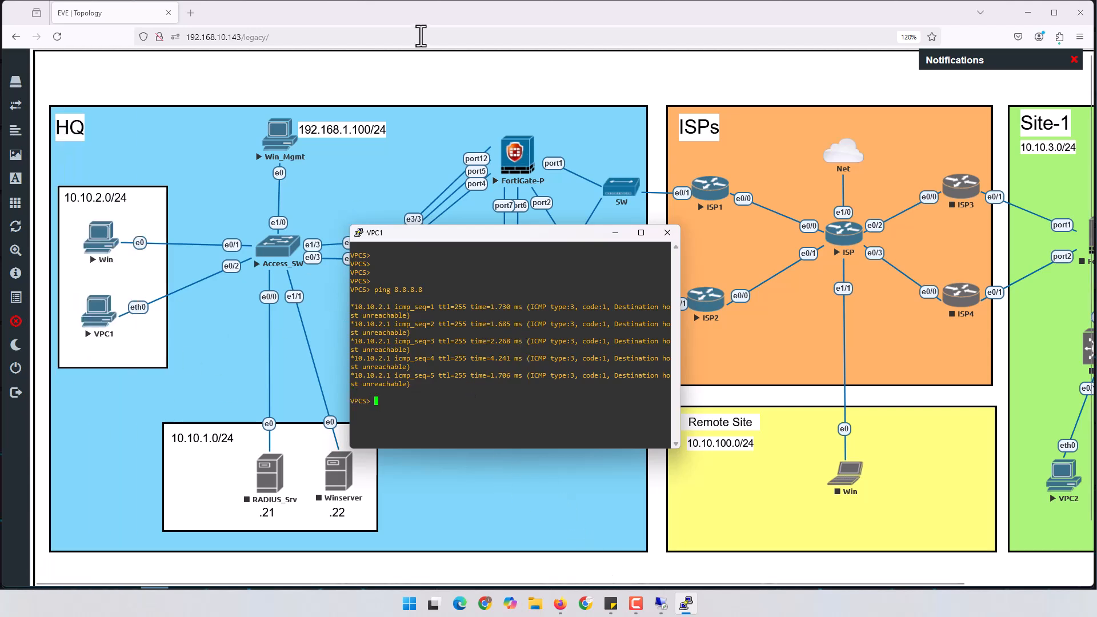
{"action": "left_click", "coordinate": [416, 86]}
{"action": "left_click", "coordinate": [382, 254]}
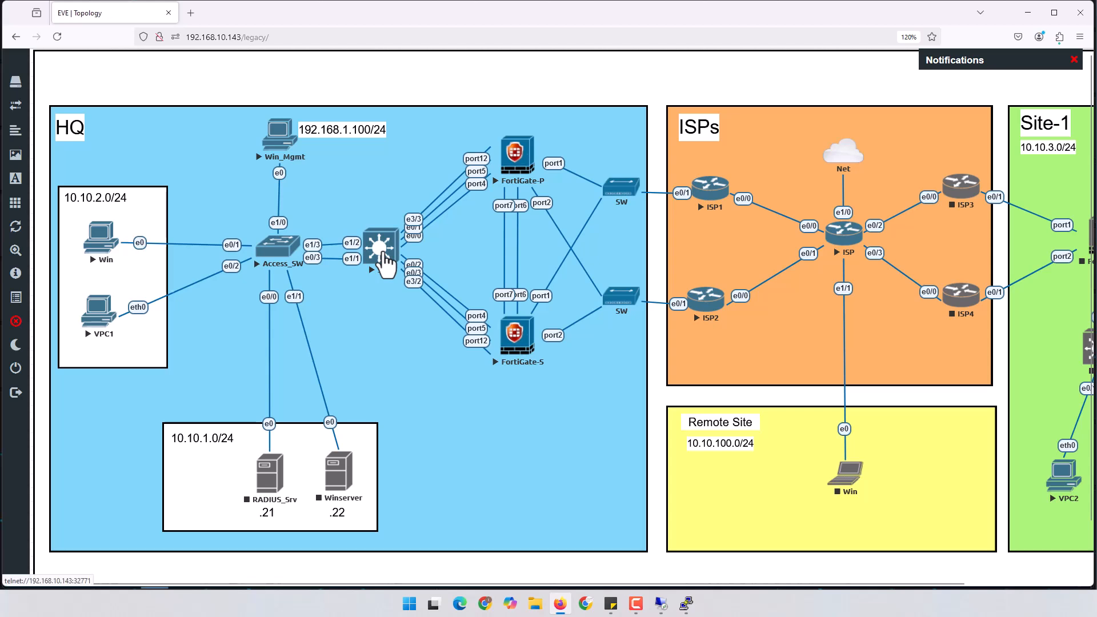
{"action": "left_click_drag", "start_coordinate": [152, 142], "coordinate": [775, 238]}
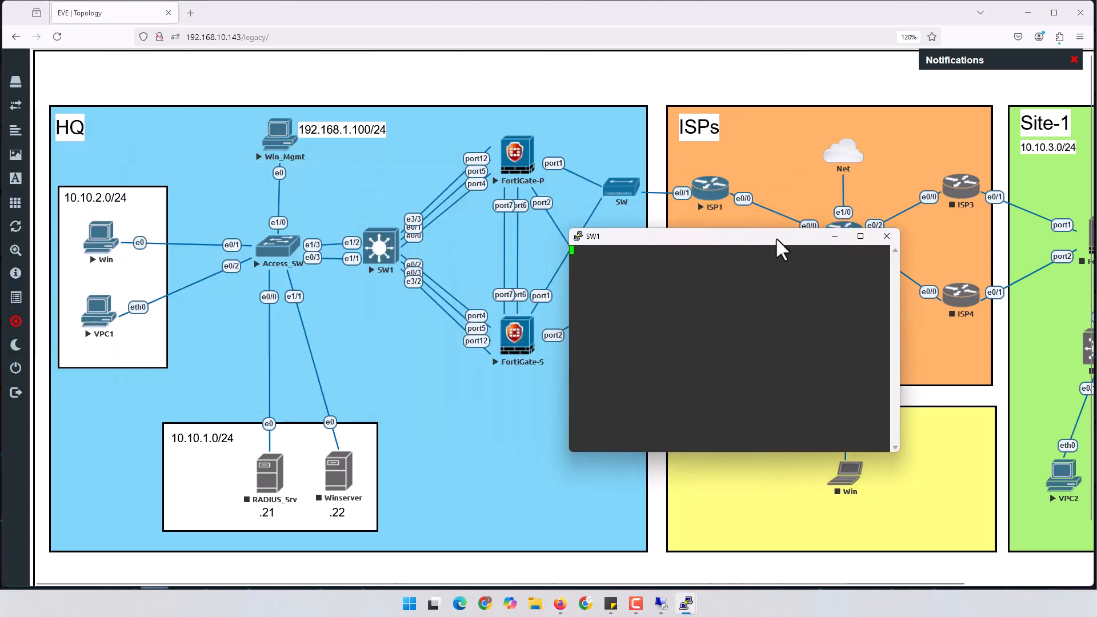
{"action": "key", "text": "Return"}
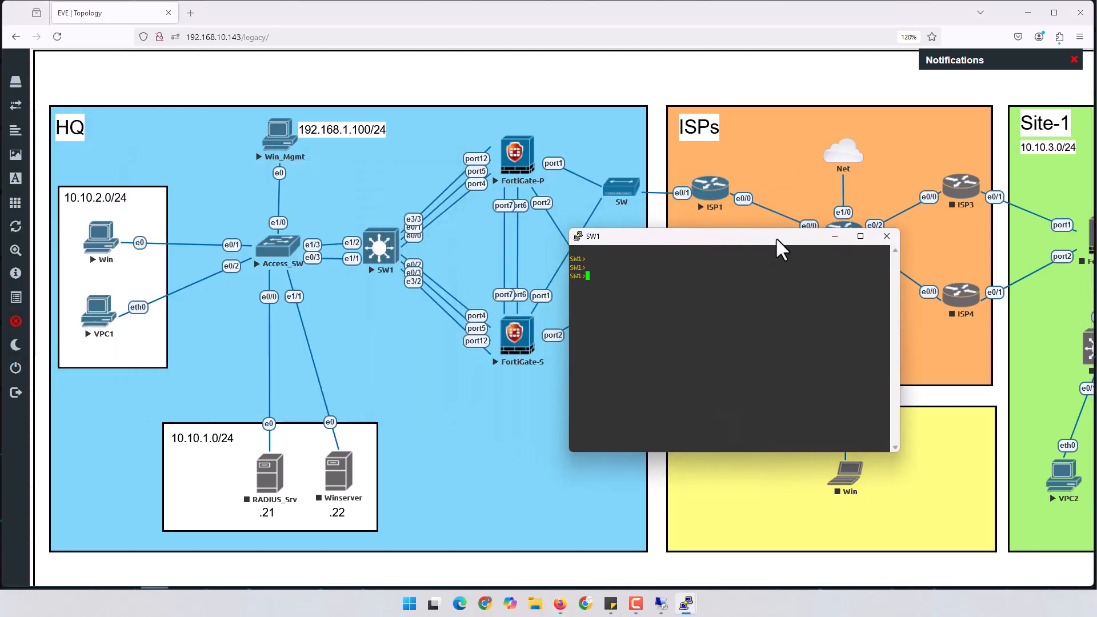
{"action": "type", "text": "en SW1#"}
{"action": "type", "text": "sh run | s"}
{"action": "type", "text": " route"}
{"action": "key", "text": "Return"}
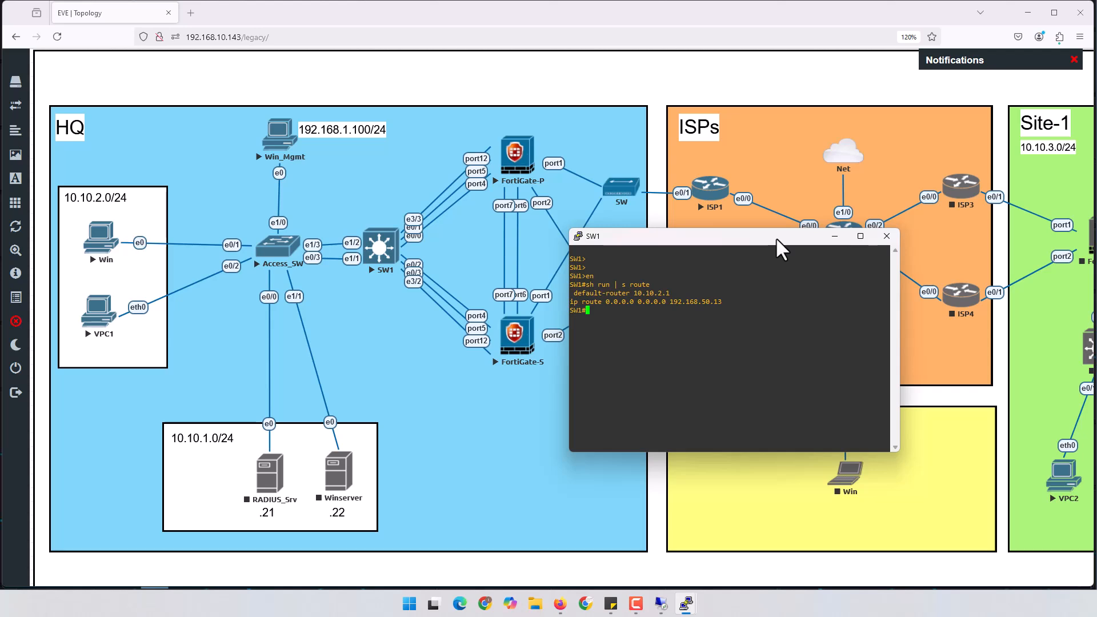
{"action": "left_click_drag", "start_coordinate": [615, 305], "coordinate": [730, 305]}
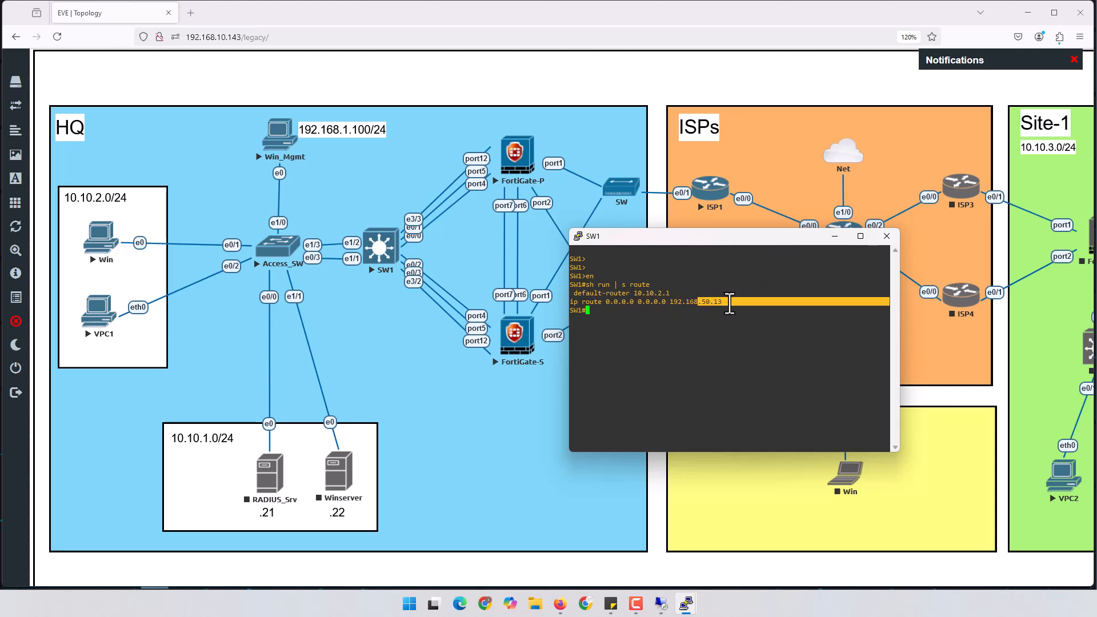
{"action": "double_click", "coordinate": [719, 303]}
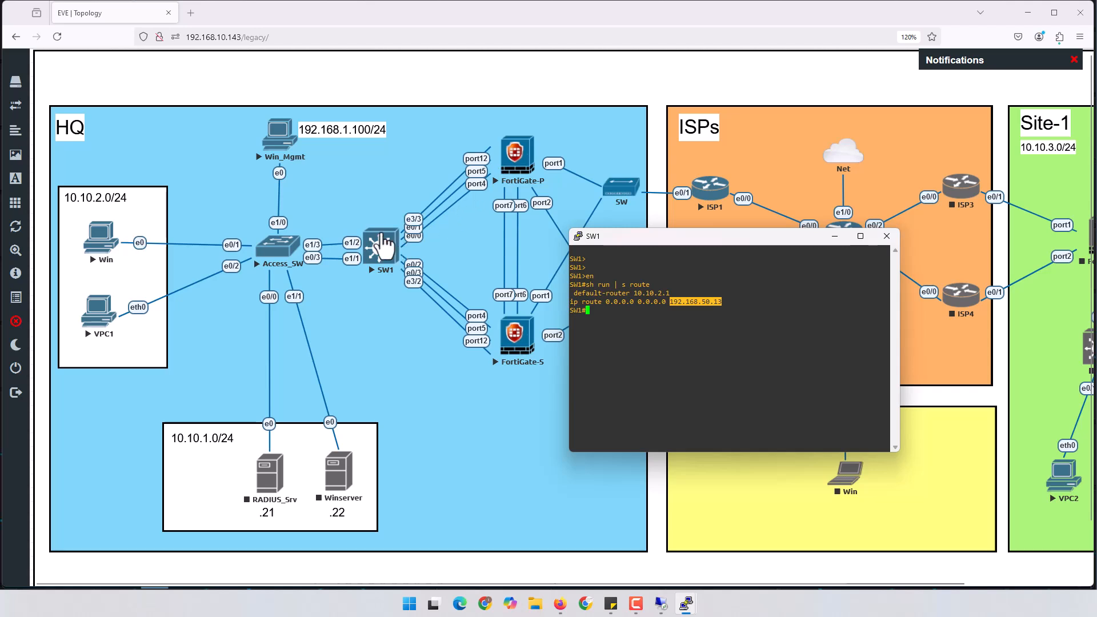
Step: Enter configuration mode on SW1 and remove the default route 0.0.0.0 0.0.0.0 via 192.168.50.13
{"action": "left_click", "coordinate": [701, 357]}
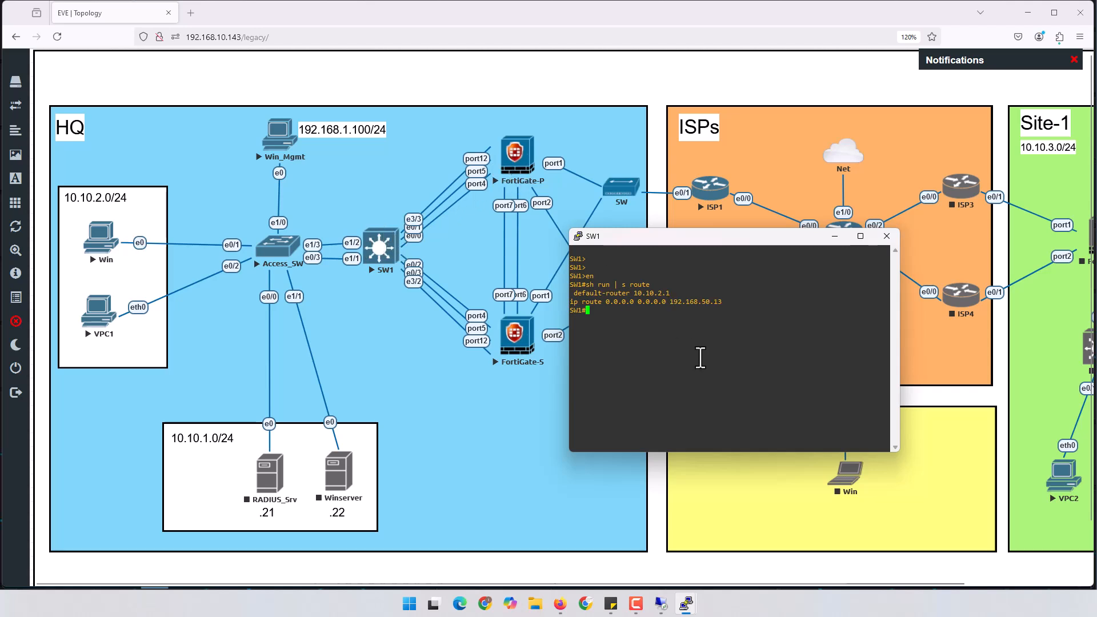
{"action": "type", "text": "conf t"}
{"action": "key", "text": "Return"}
{"action": "type", "text": "no"}
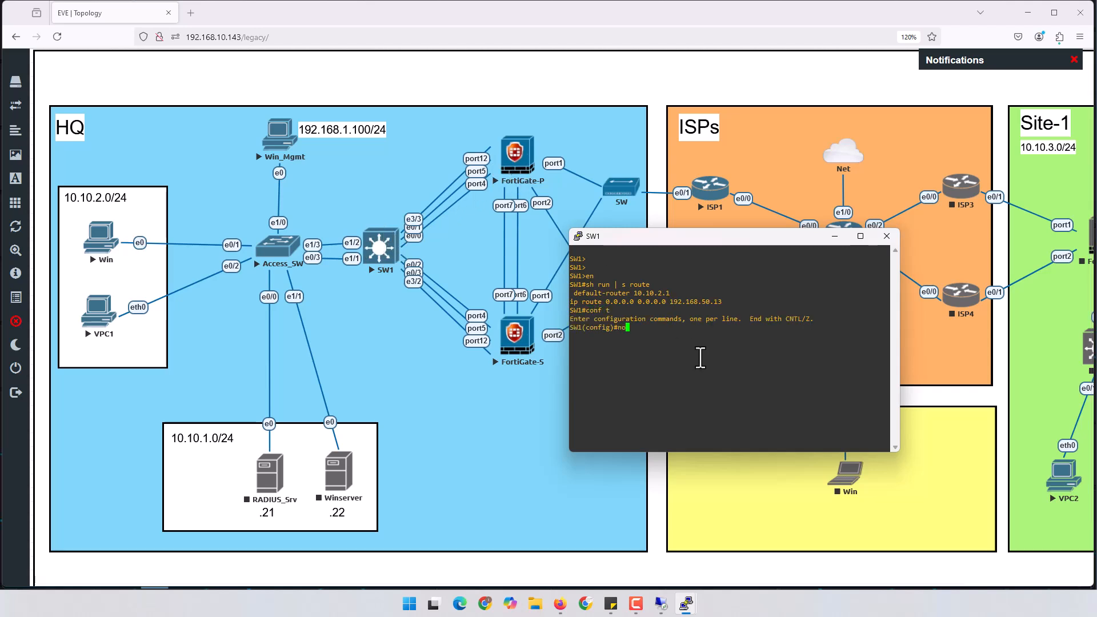
{"action": "left_click_drag", "start_coordinate": [574, 301], "coordinate": [742, 302]}
{"action": "right_click", "coordinate": [709, 344]}
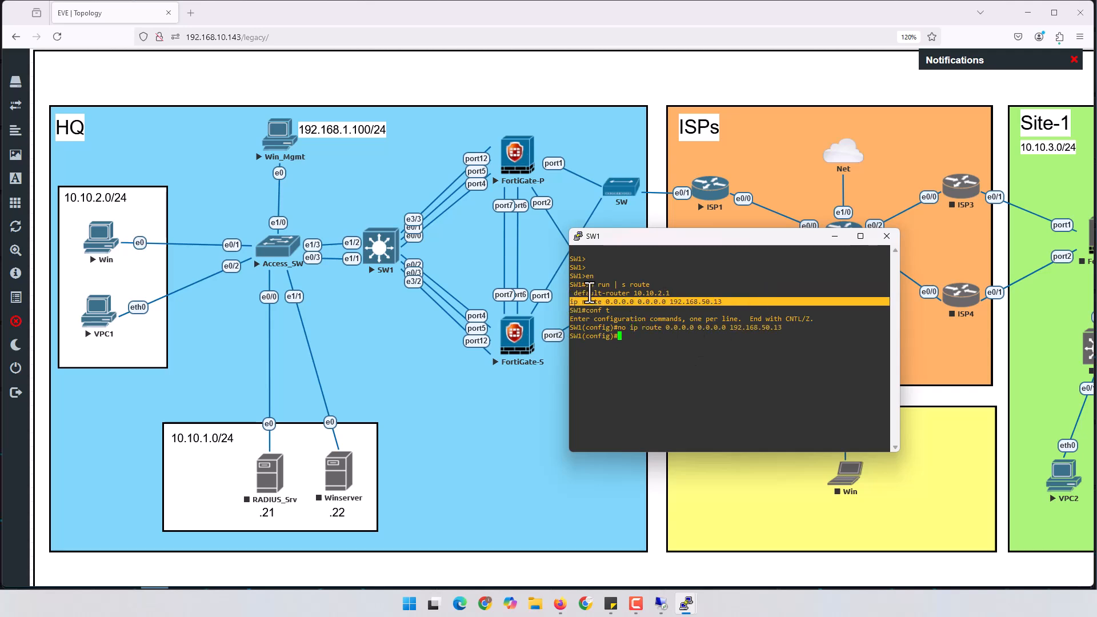
Step: Add the route ip route 0.0.0.0 0.0.0.0 192.168.50.2 on SW1, save the configuration with wr and minimize the console
{"action": "left_click", "coordinate": [575, 303]}
{"action": "left_click_drag", "start_coordinate": [572, 303], "coordinate": [705, 305]}
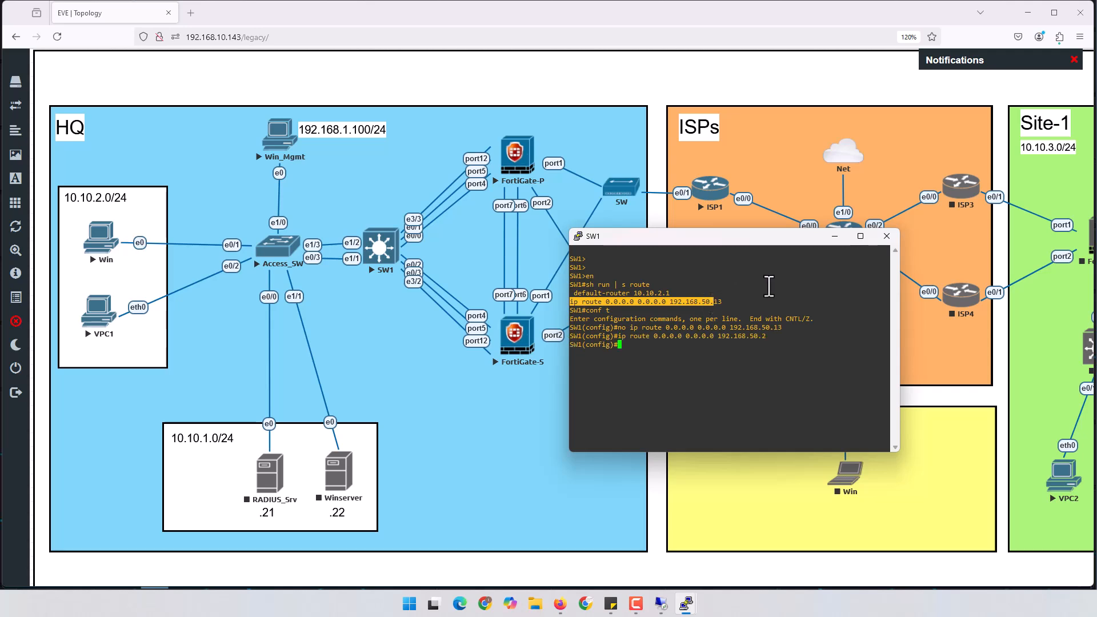
{"action": "key", "text": "Return"}
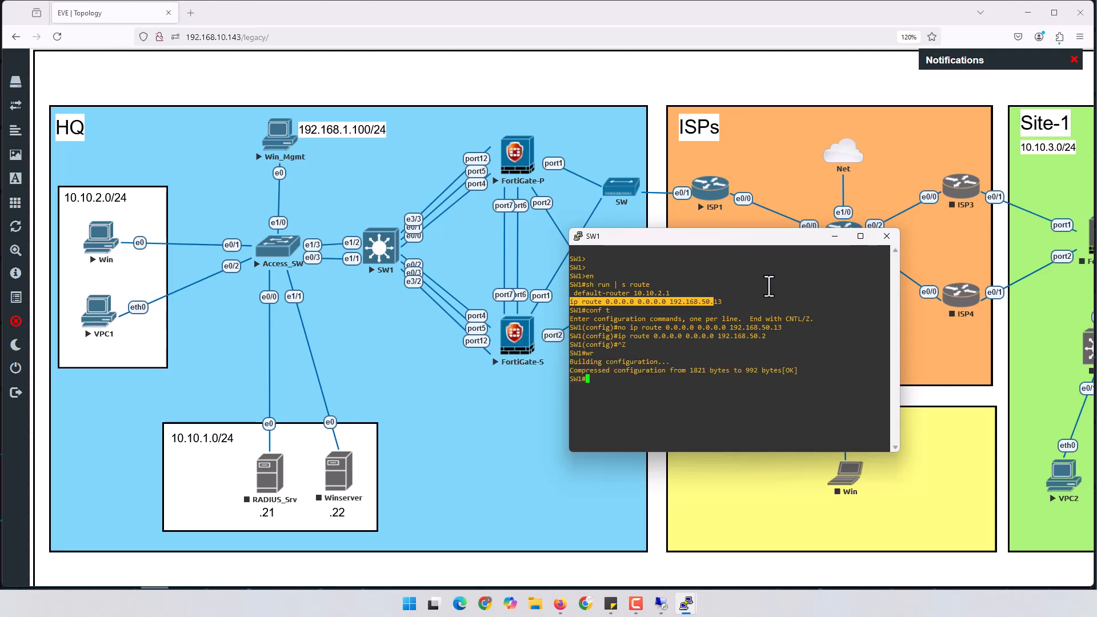
{"action": "left_click", "coordinate": [842, 235]}
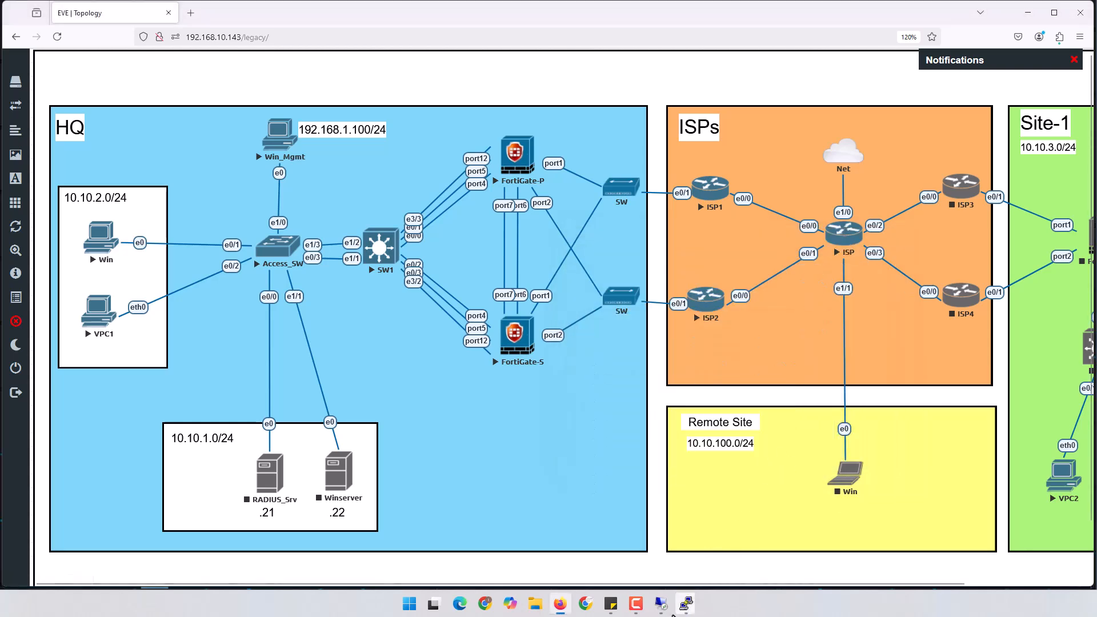
Step: Return to VPC1's console and repeat the ping to 8.8.8.8
{"action": "mouse_move", "coordinate": [686, 606]}
{"action": "left_click", "coordinate": [632, 568]}
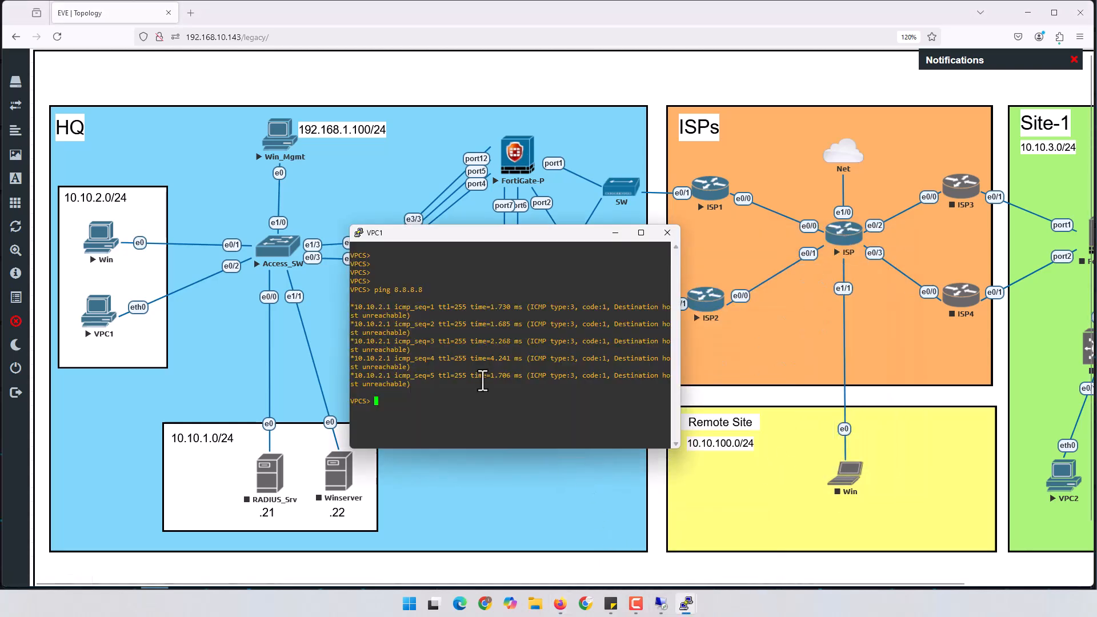
{"action": "key", "text": "Return"}
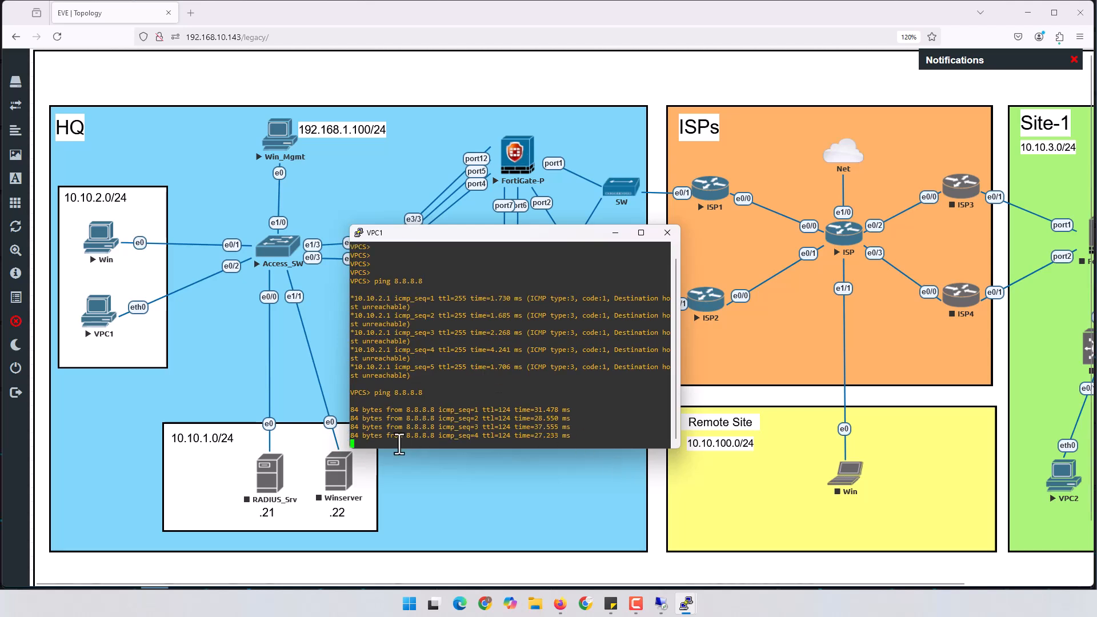
{"action": "left_click_drag", "start_coordinate": [403, 401], "coordinate": [439, 399]}
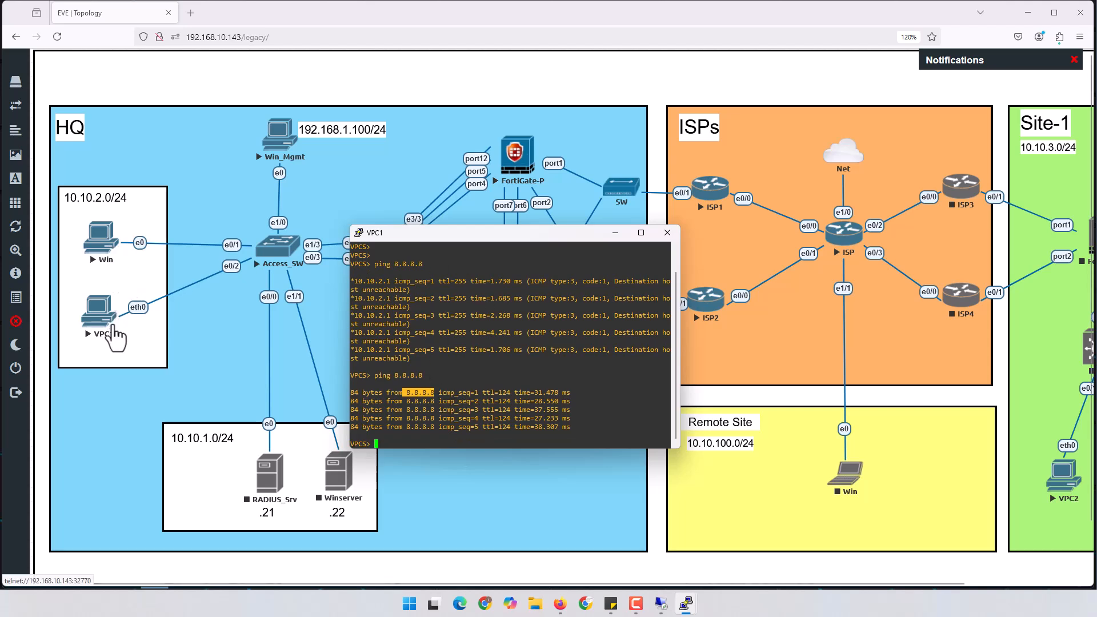
Step: Move VPC1's console clear of the ISPs area in the topology and trace the route to 8.8.8.8
{"action": "left_click_drag", "start_coordinate": [480, 234], "coordinate": [460, 350]}
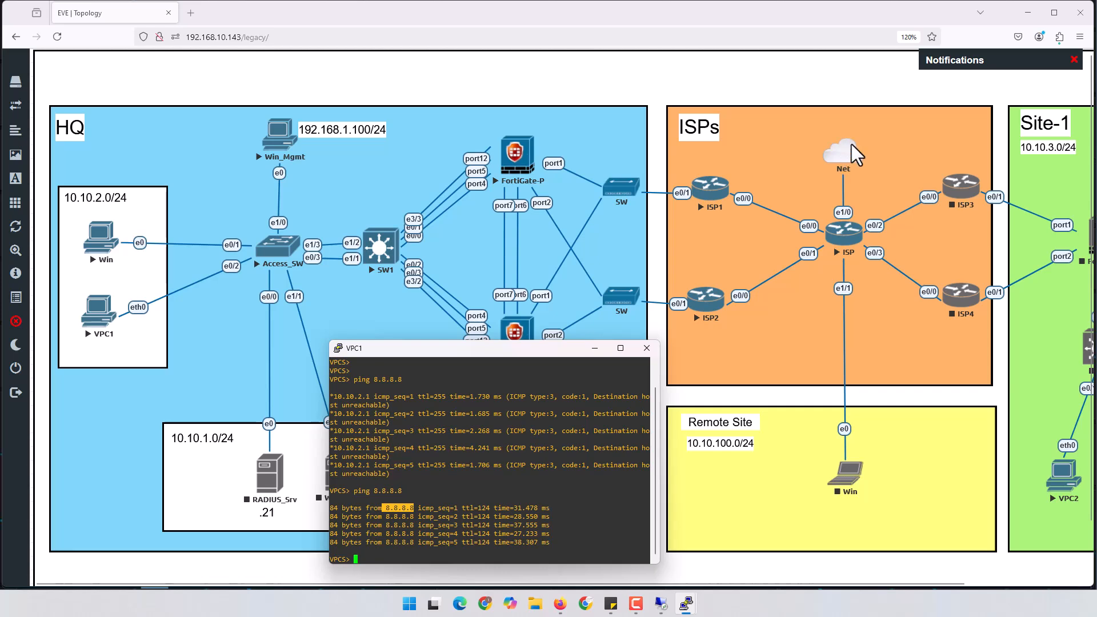
{"action": "left_click_drag", "start_coordinate": [551, 353], "coordinate": [857, 199]}
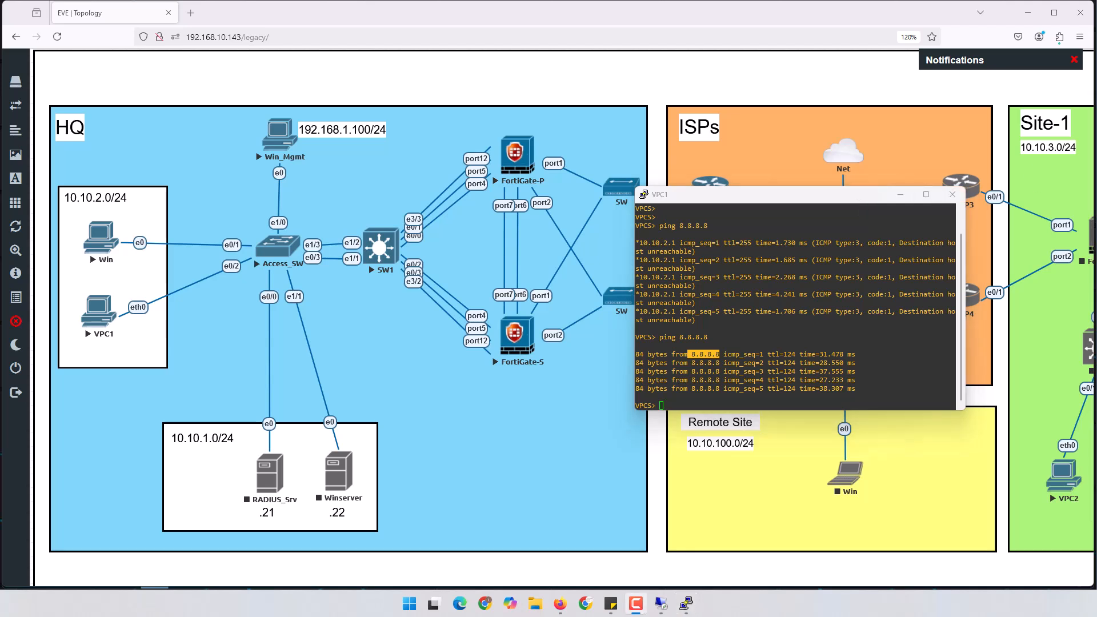
{"action": "left_click", "coordinate": [753, 268]}
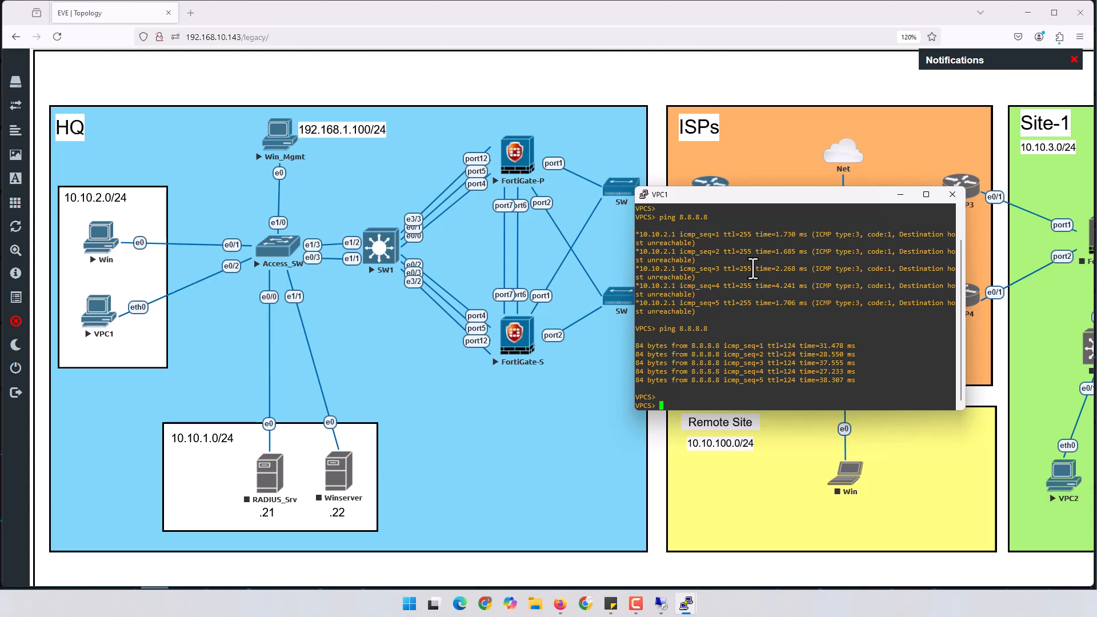
{"action": "left_click_drag", "start_coordinate": [766, 196], "coordinate": [308, 169]}
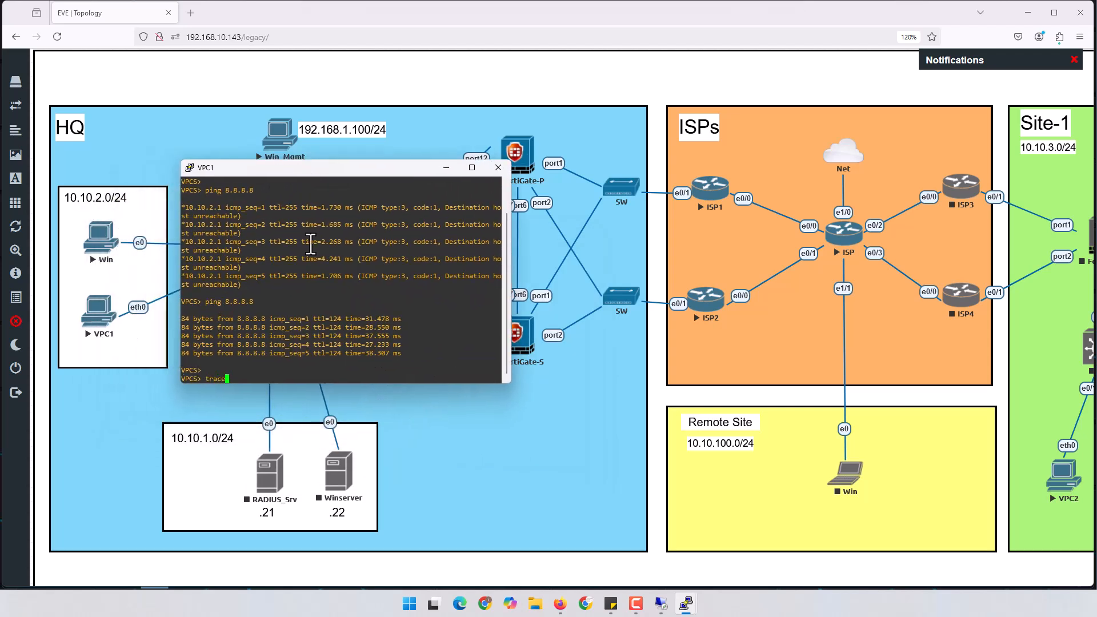
{"action": "type", "text": ".8.8.8"}
{"action": "key", "text": "Return"}
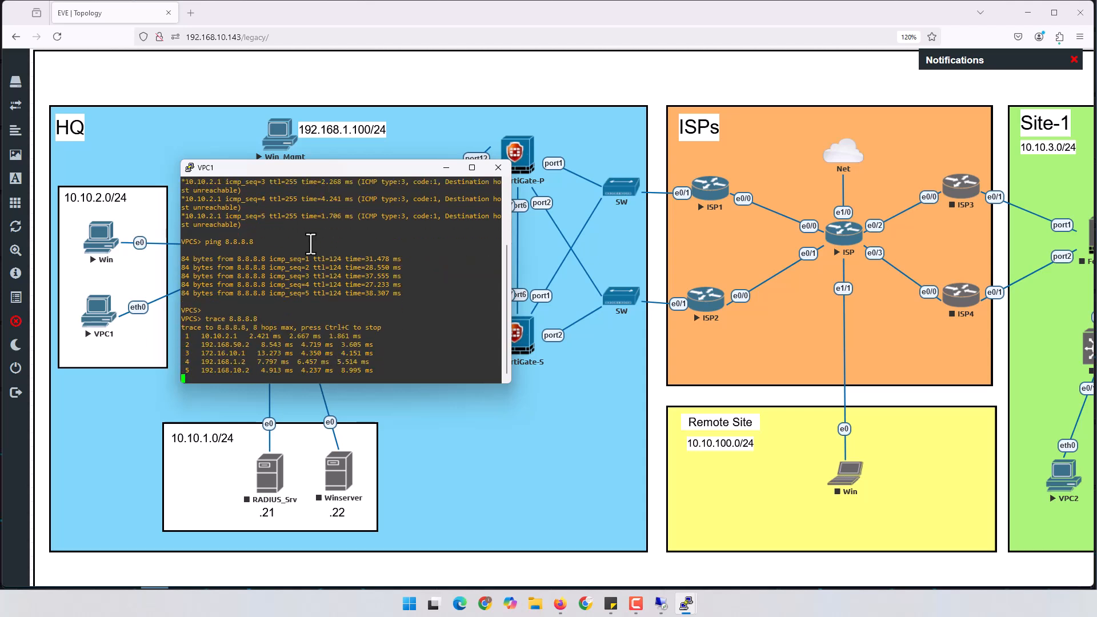
Step: Highlight hop 3 in VPC1's trace, open ISP1's console from the topology and enter privileged mode
{"action": "left_click_drag", "start_coordinate": [198, 338], "coordinate": [249, 335]}
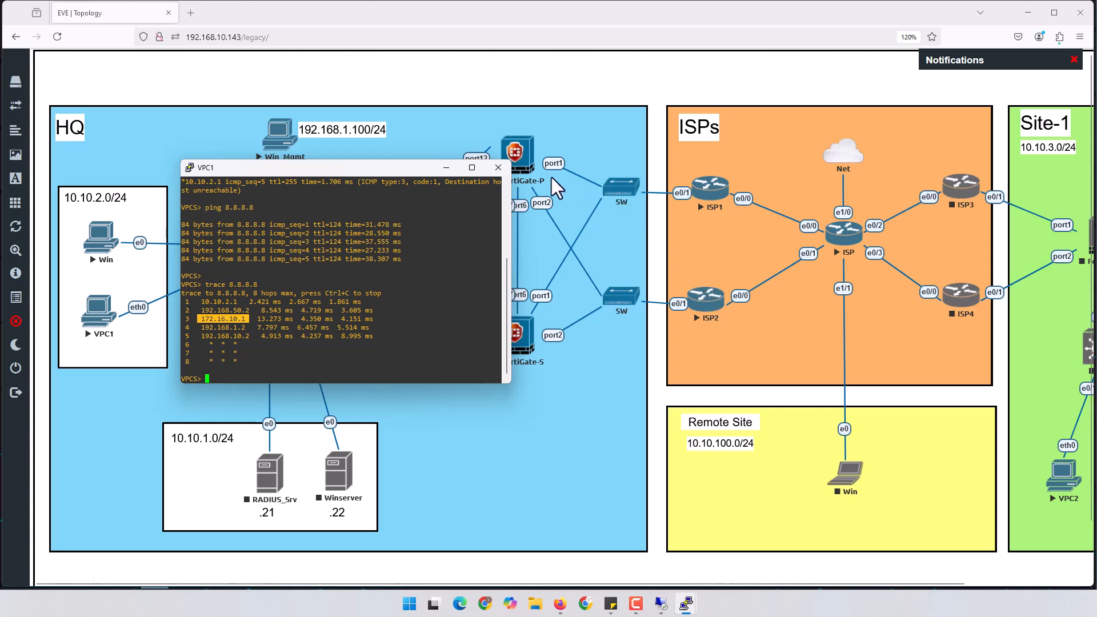
{"action": "left_click", "coordinate": [530, 80]}
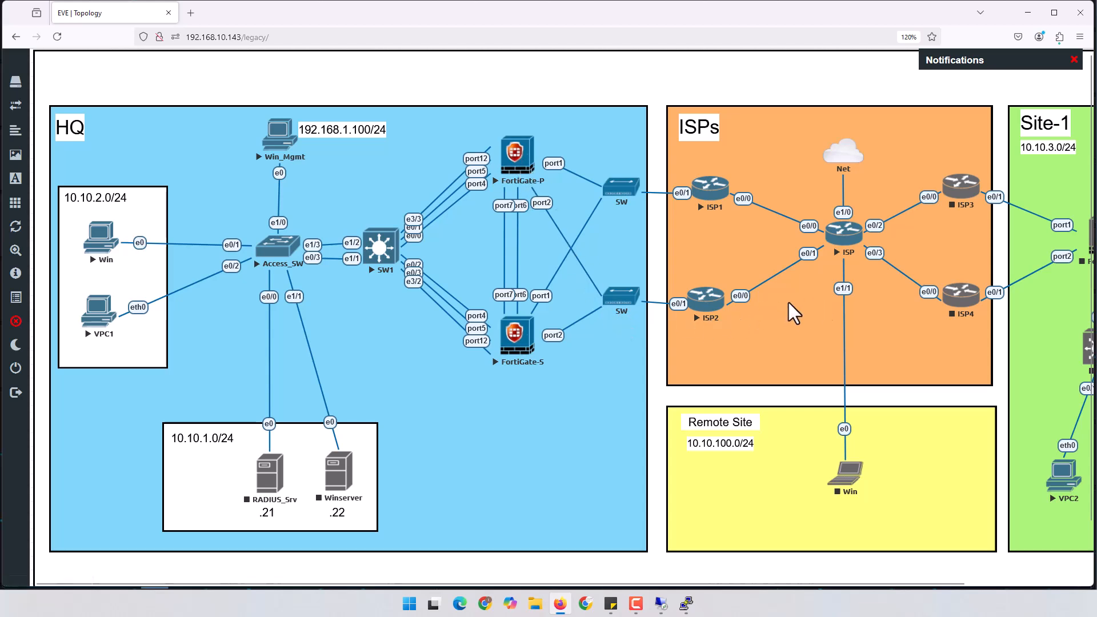
{"action": "left_click", "coordinate": [721, 200]}
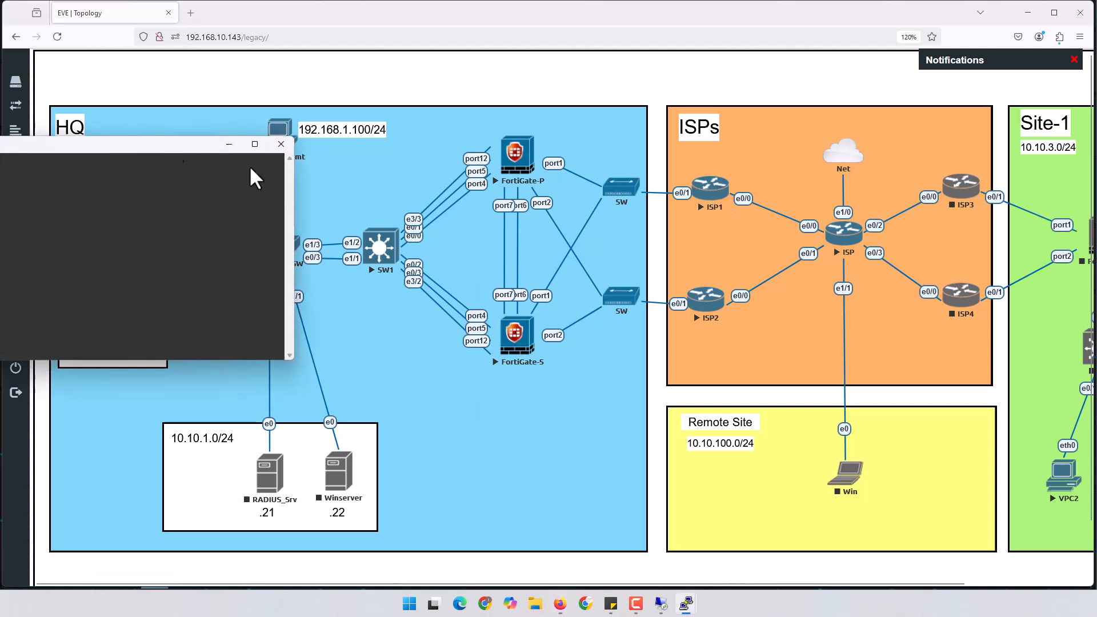
{"action": "left_click_drag", "start_coordinate": [169, 147], "coordinate": [636, 244]}
{"action": "key", "text": "Return"}
{"action": "key", "text": "Return"}
{"action": "key", "text": "Return"}
{"action": "key", "text": "Return"}
{"action": "key", "text": "Return"}
{"action": "key", "text": "Return"}
{"action": "key", "text": "Return"}
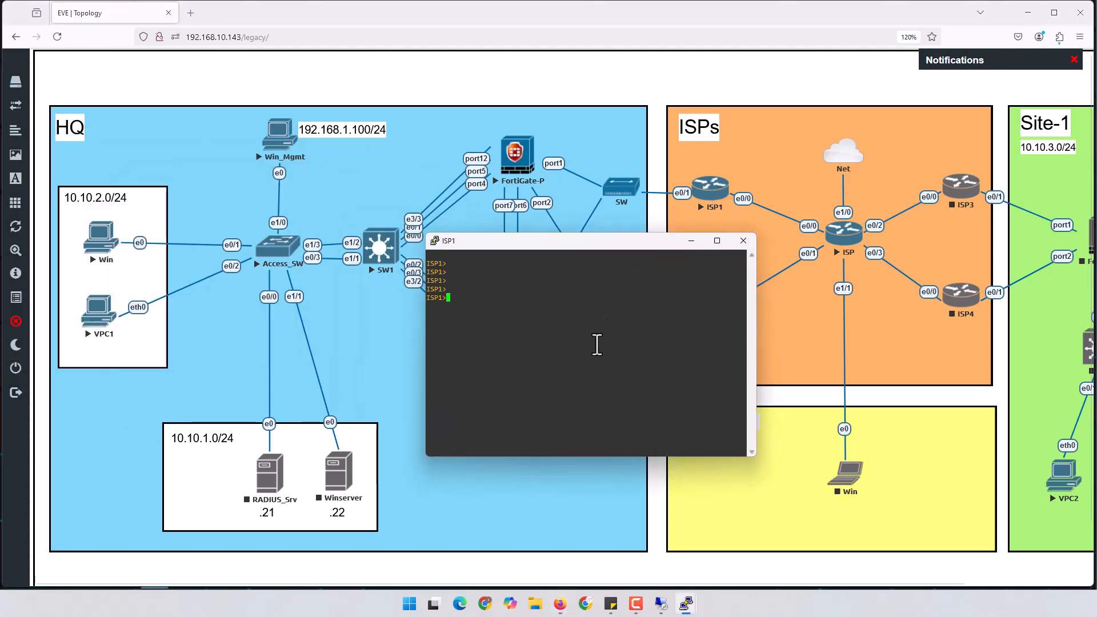
{"action": "type", "text": "en"}
{"action": "key", "text": "Return"}
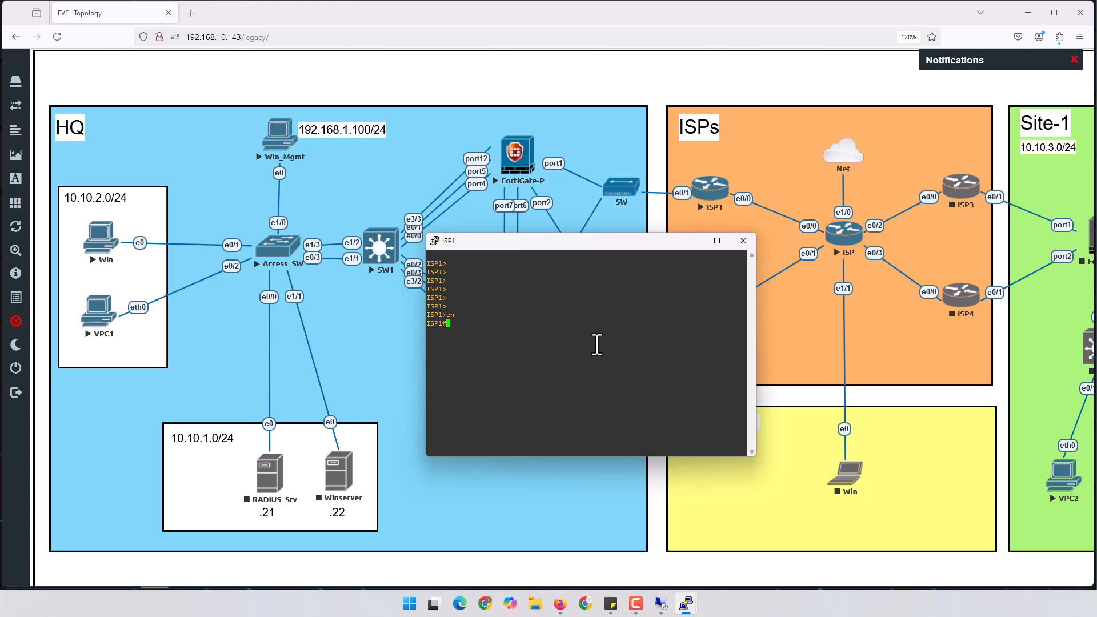
Step: Enter configuration mode on ISP1 and shut down interface e0/0
{"action": "type", "text": "cofn t"}
{"action": "key", "text": "Return"}
{"action": "type", "text": "conf t"}
{"action": "key", "text": "Return"}
{"action": "type", "text": "int e0/0"}
{"action": "key", "text": "Return"}
{"action": "type", "text": "sh"}
{"action": "key", "text": "Return"}
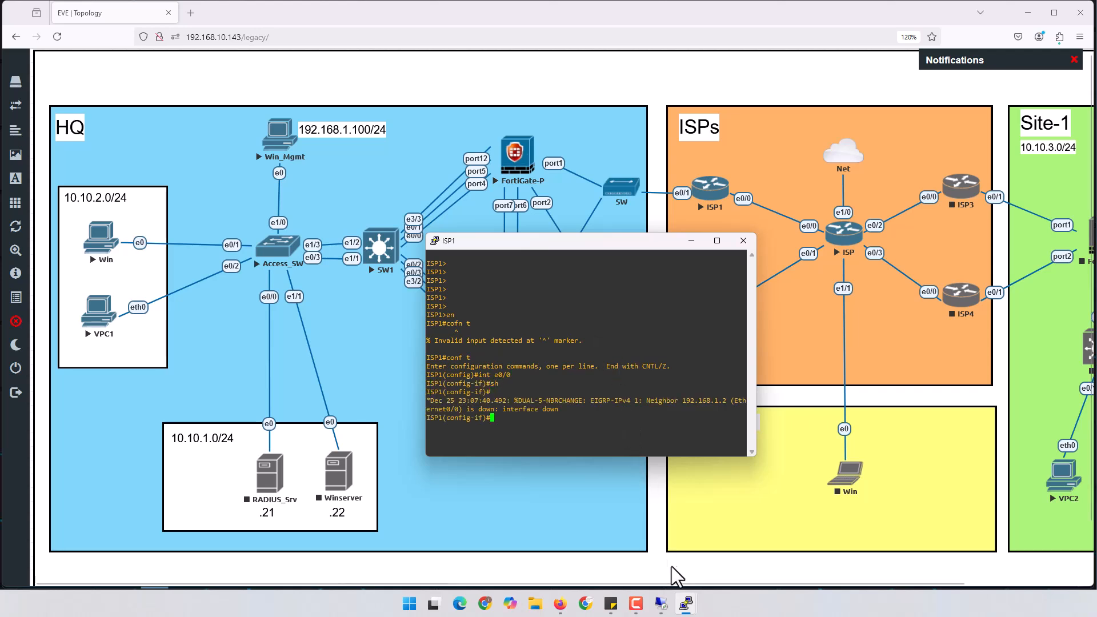
Step: Return to VPC1's console, repeat the trace to 8.8.8.8 and highlight the address at hop 4
{"action": "mouse_move", "coordinate": [686, 604]}
{"action": "left_click", "coordinate": [614, 565]}
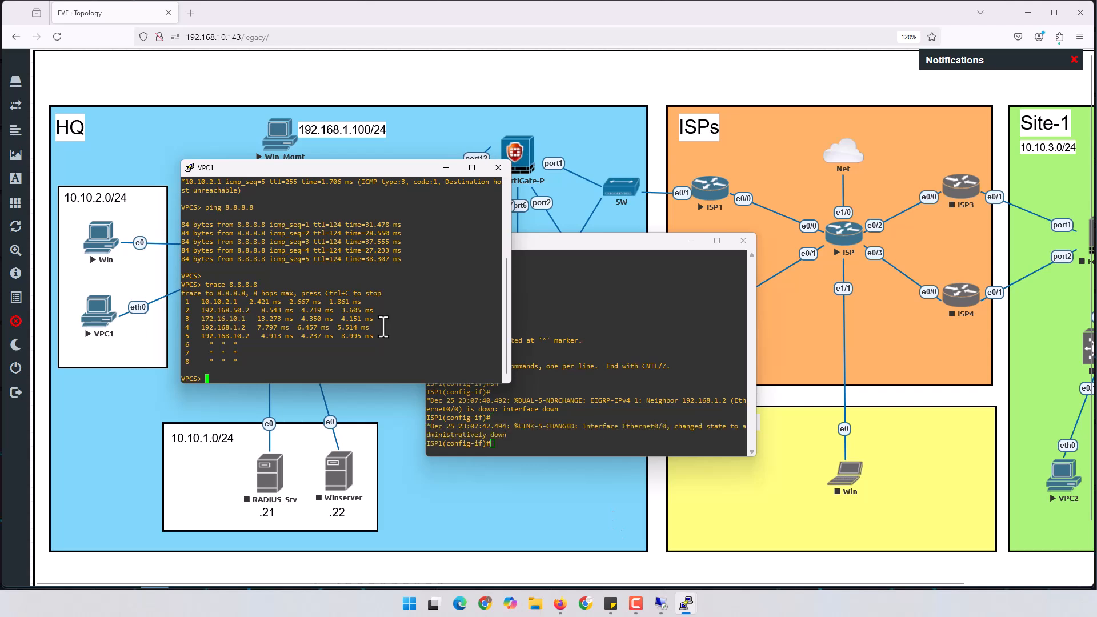
{"action": "key", "text": "Up"}
{"action": "key", "text": "Return"}
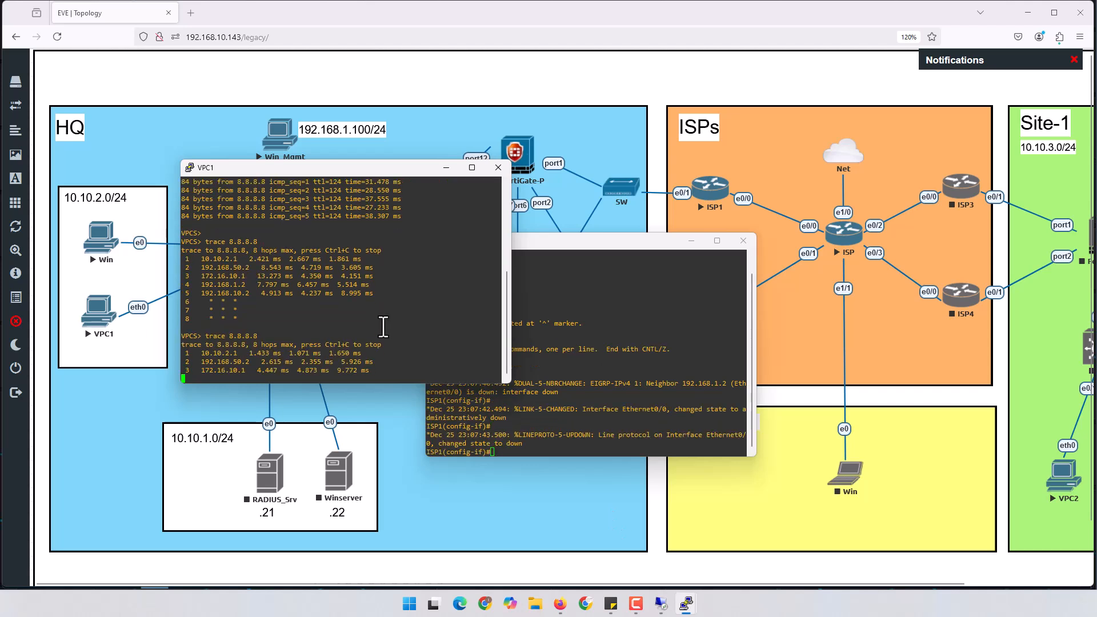
{"action": "left_click_drag", "start_coordinate": [202, 354], "coordinate": [250, 359]}
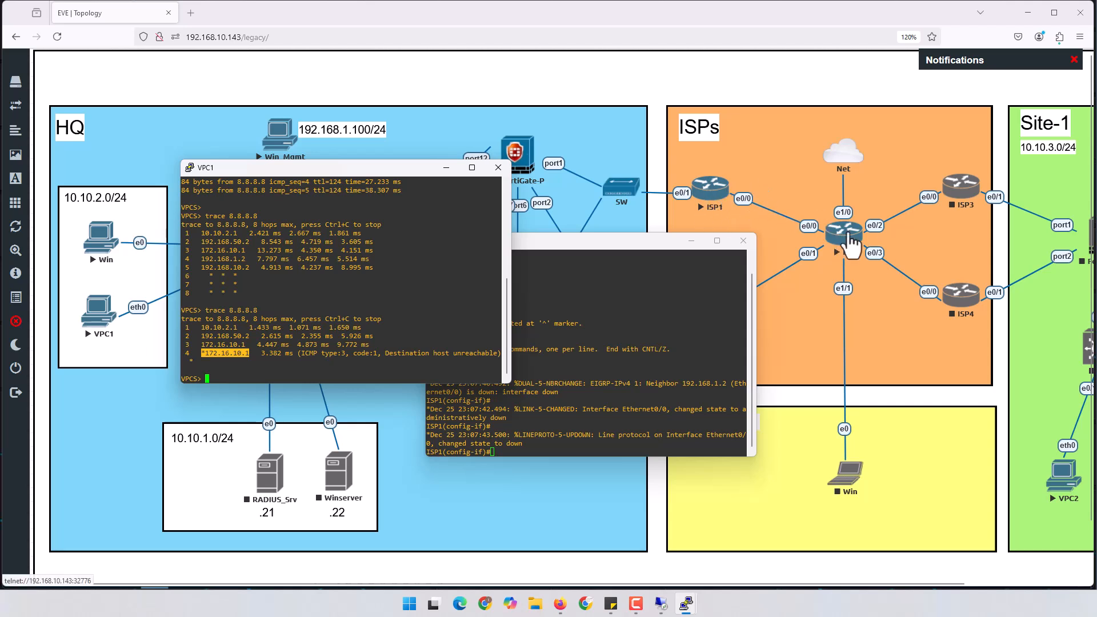
Step: Run the trace to 8.8.8.8 twice more from VPC1
{"action": "left_click", "coordinate": [319, 317]}
{"action": "key", "text": "Up"}
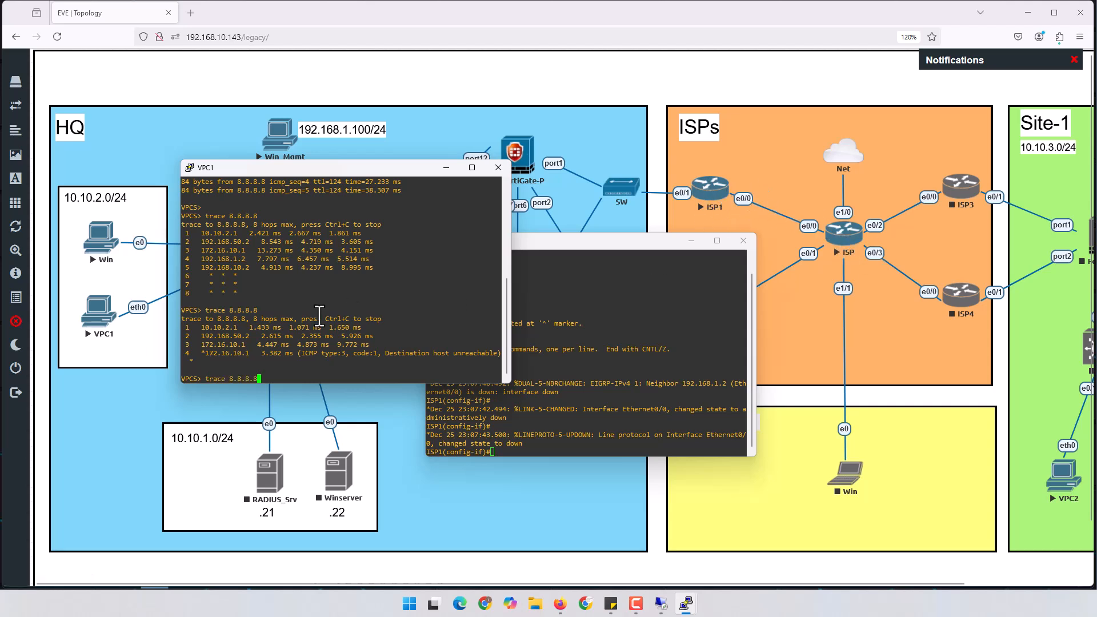
{"action": "key", "text": "Return"}
{"action": "key", "text": "Up"}
{"action": "key", "text": "Return"}
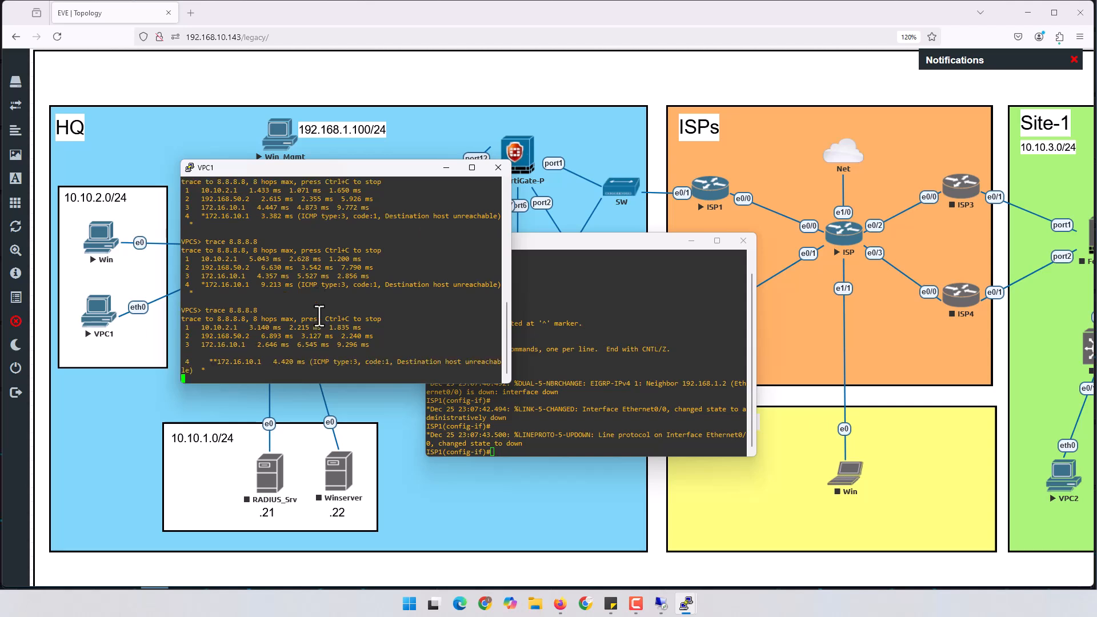
Step: Ping 8.8.8.8 from VPC1 and bring the EVE topology back to the front
{"action": "key", "text": "Return"}
{"action": "type", "text": "ing 8.8.8.8"}
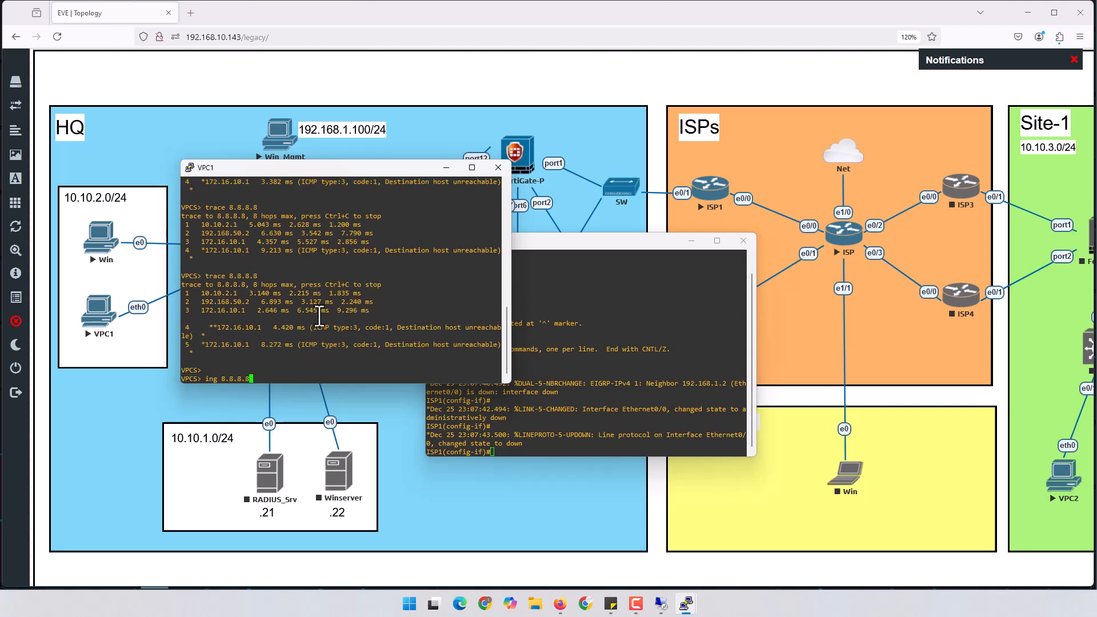
{"action": "key", "text": "Return"}
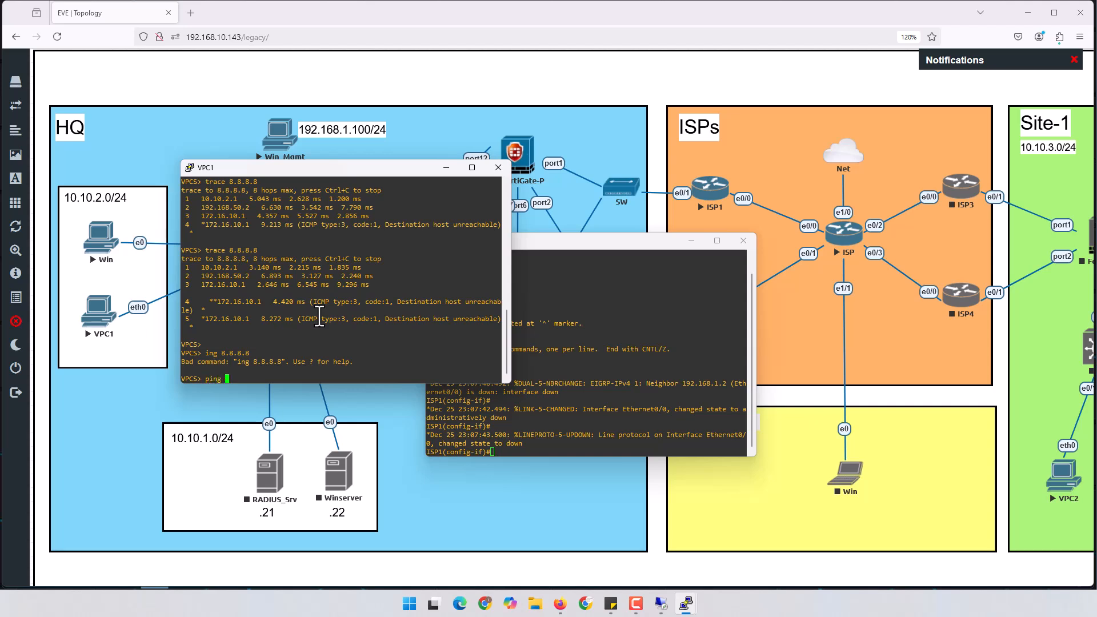
{"action": "key", "text": "Return"}
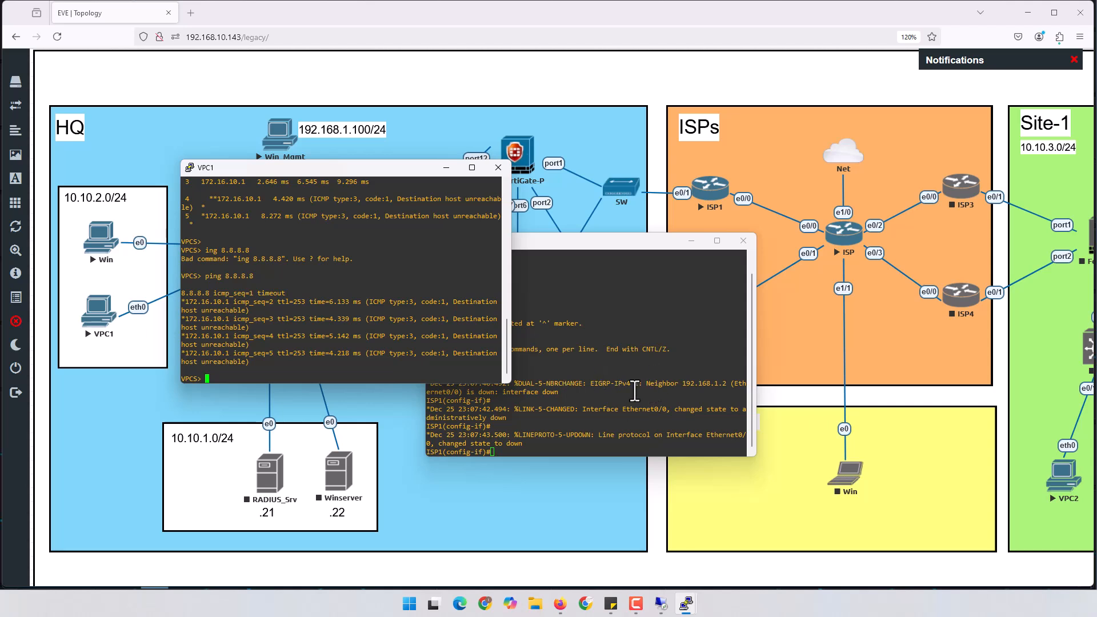
{"action": "left_click", "coordinate": [600, 92]}
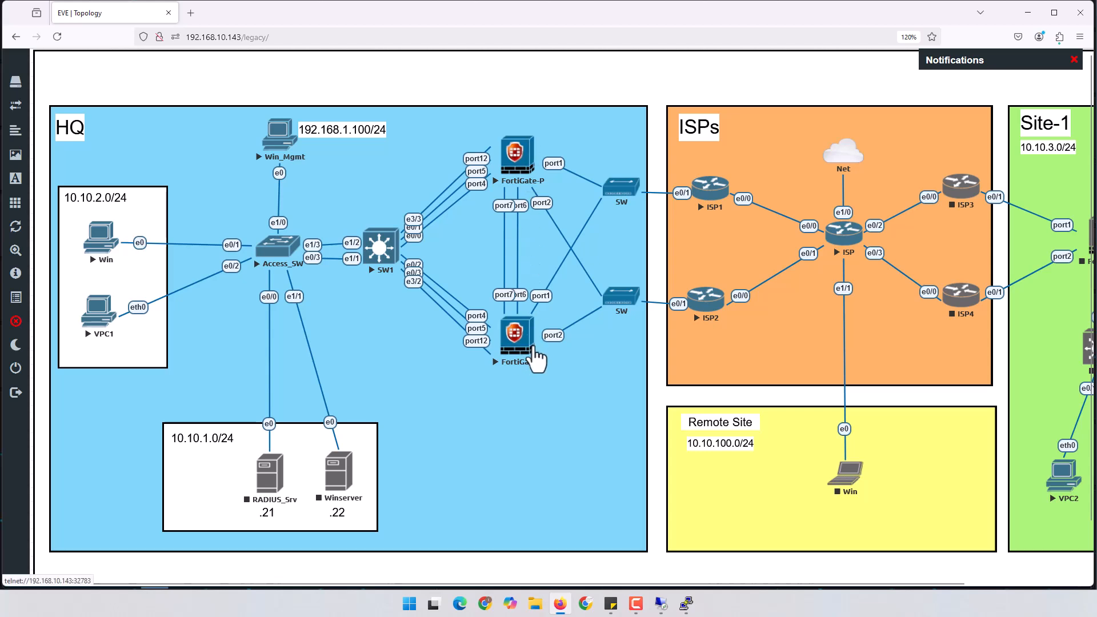
Step: Switch to the FortiGate-P remote desktop session, view the SD-WAN rules and Performance SLA list, and return to the EVE topology
{"action": "mouse_move", "coordinate": [661, 603]}
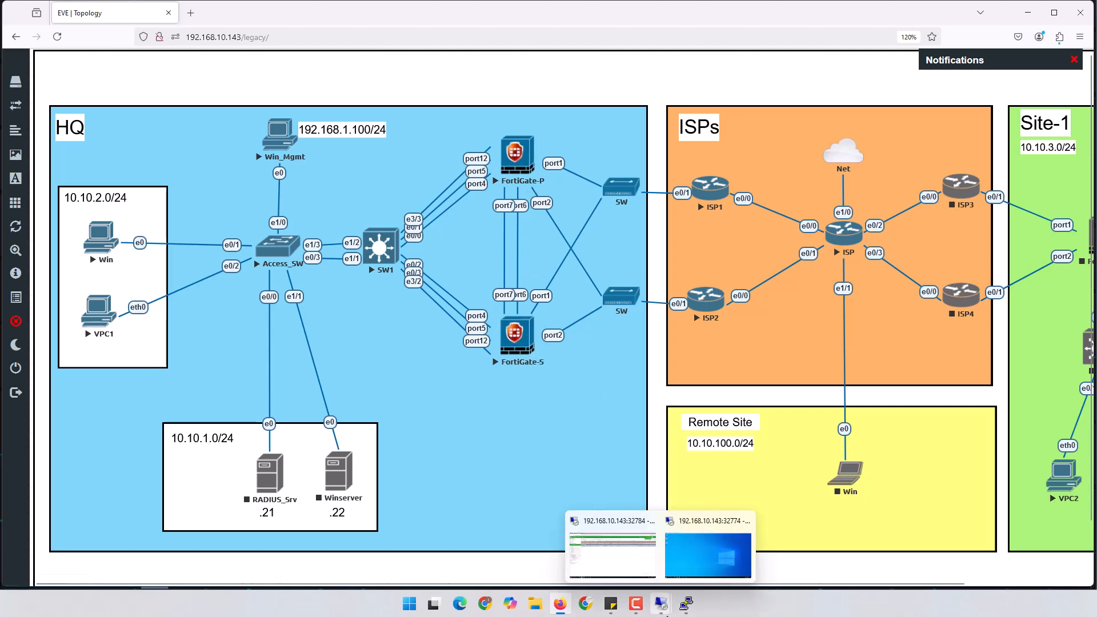
{"action": "left_click", "coordinate": [625, 565]}
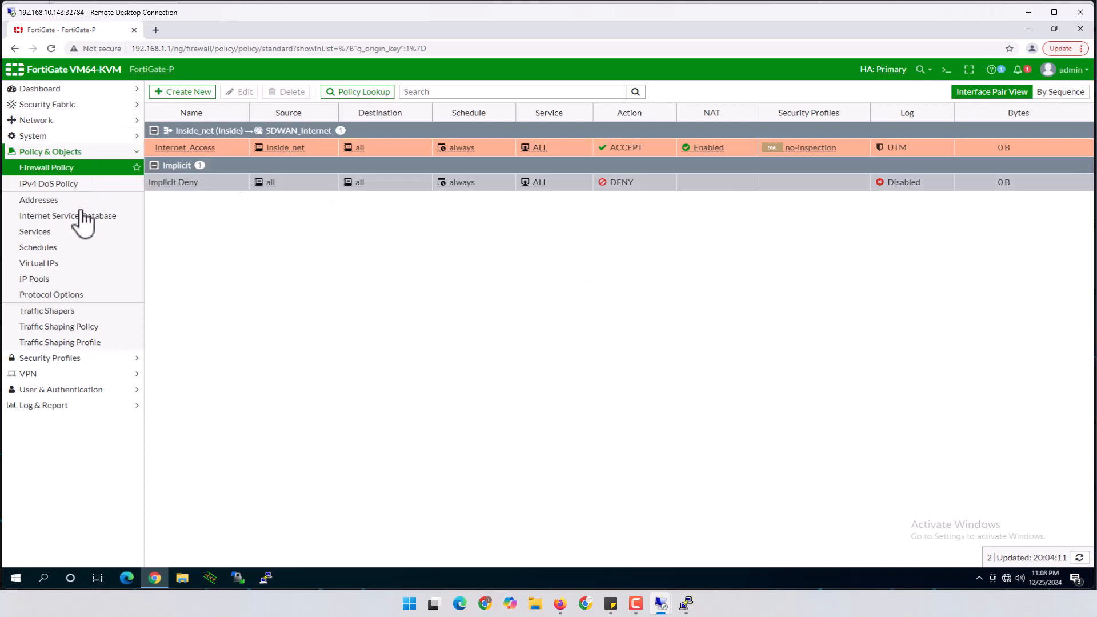
{"action": "left_click", "coordinate": [35, 120]}
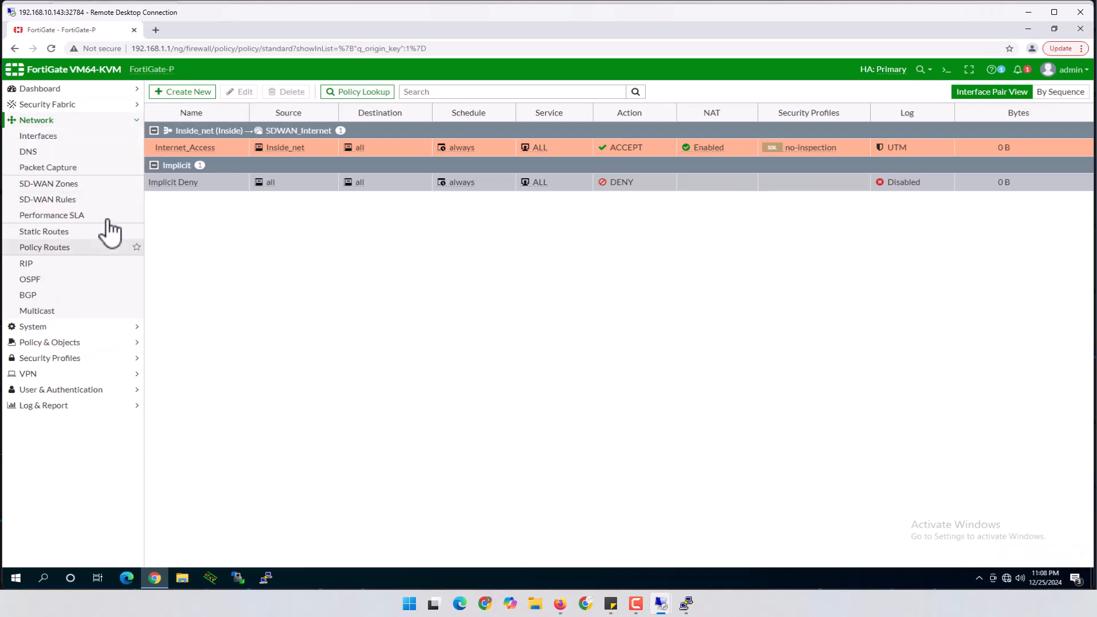
{"action": "left_click", "coordinate": [57, 209]}
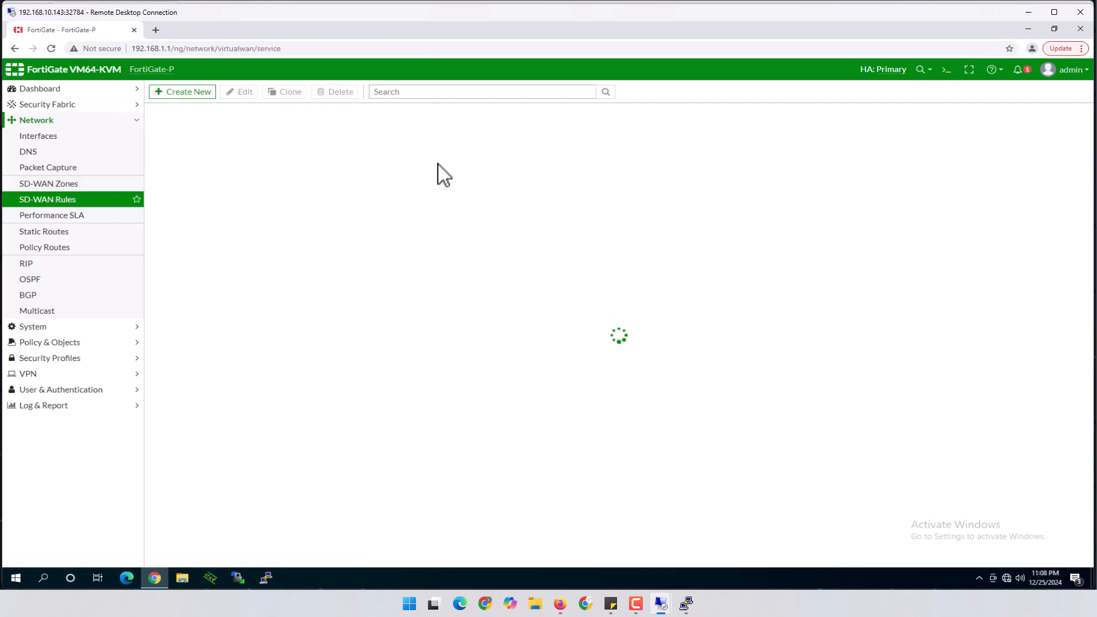
{"action": "left_click", "coordinate": [44, 217]}
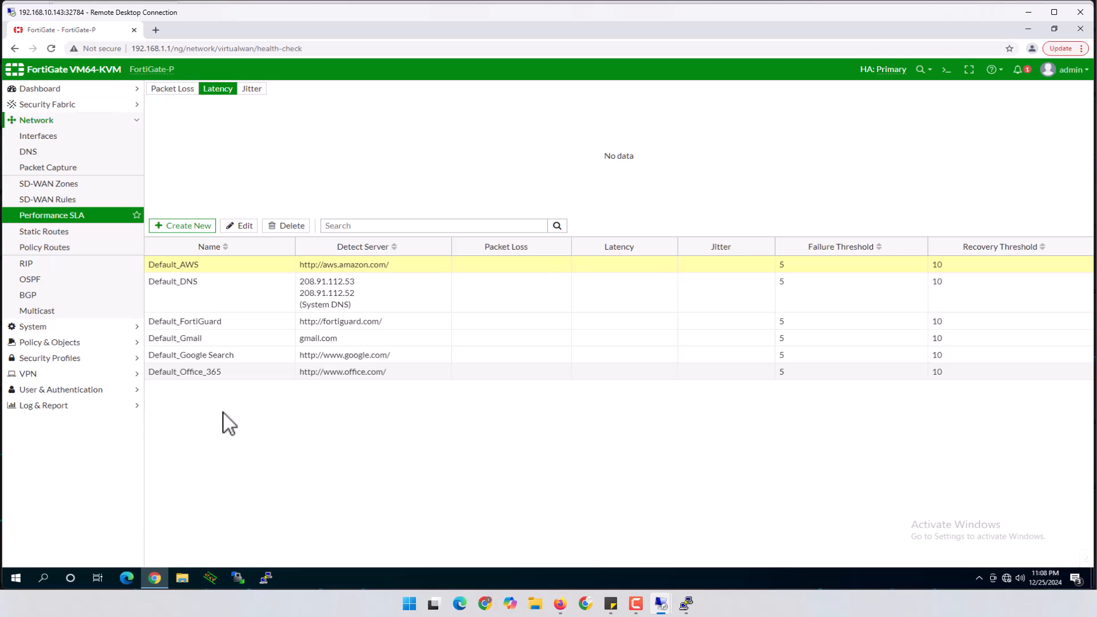
{"action": "left_click", "coordinate": [560, 604]}
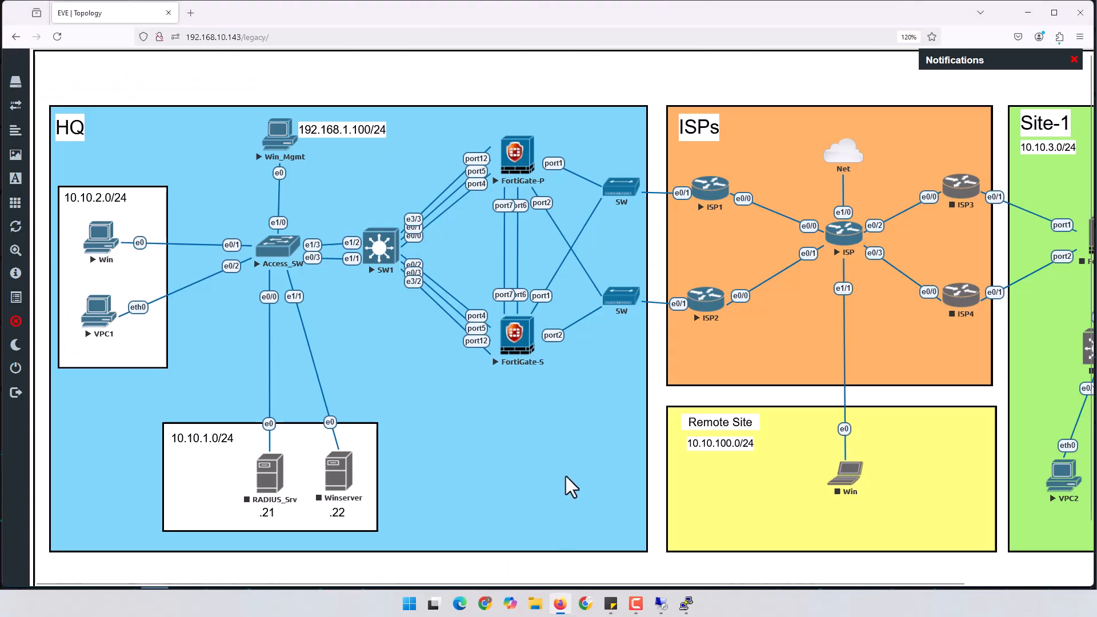
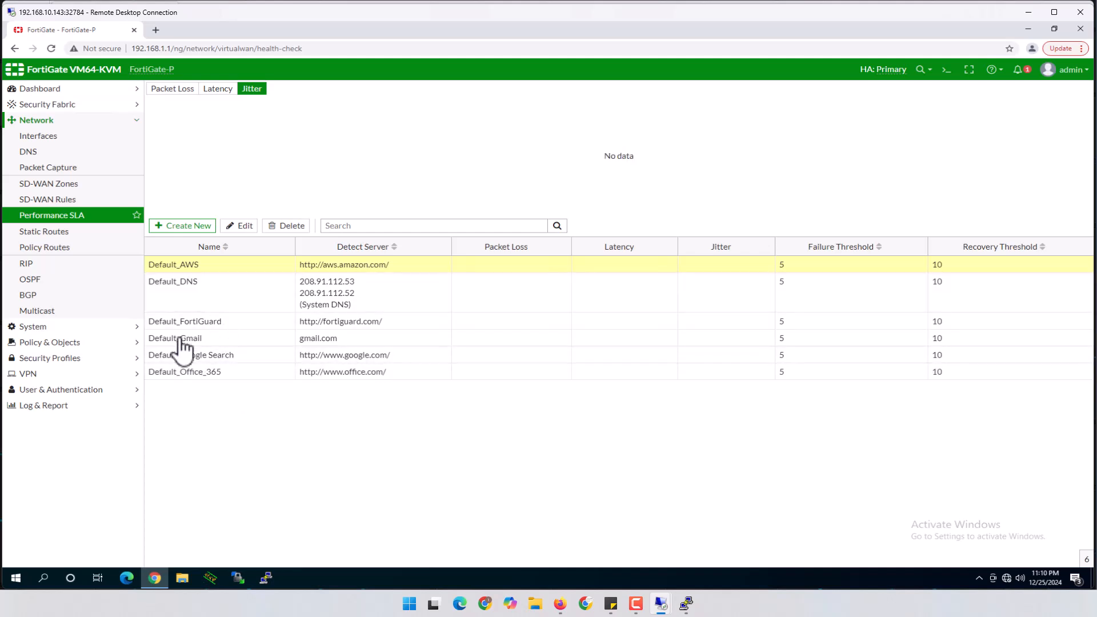
Step: Start a new Performance SLA named Link_Test that uses Ping to servers 8.8.8.8 and 4.4.8.5 for all SD-WAN members
{"action": "left_click", "coordinate": [180, 226]}
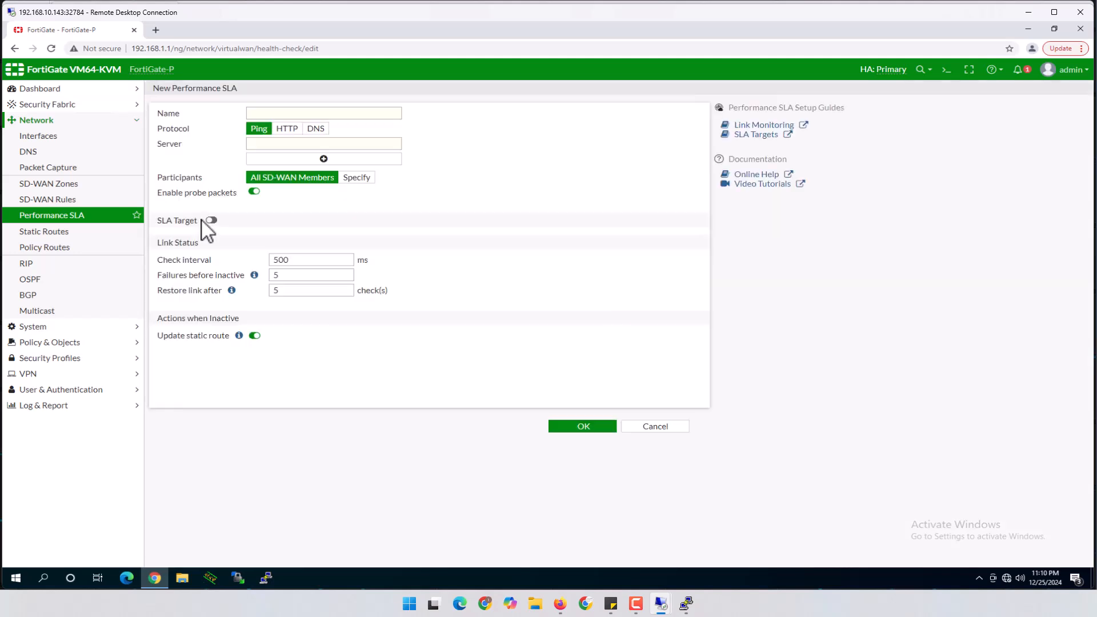
{"action": "left_click", "coordinate": [273, 116]}
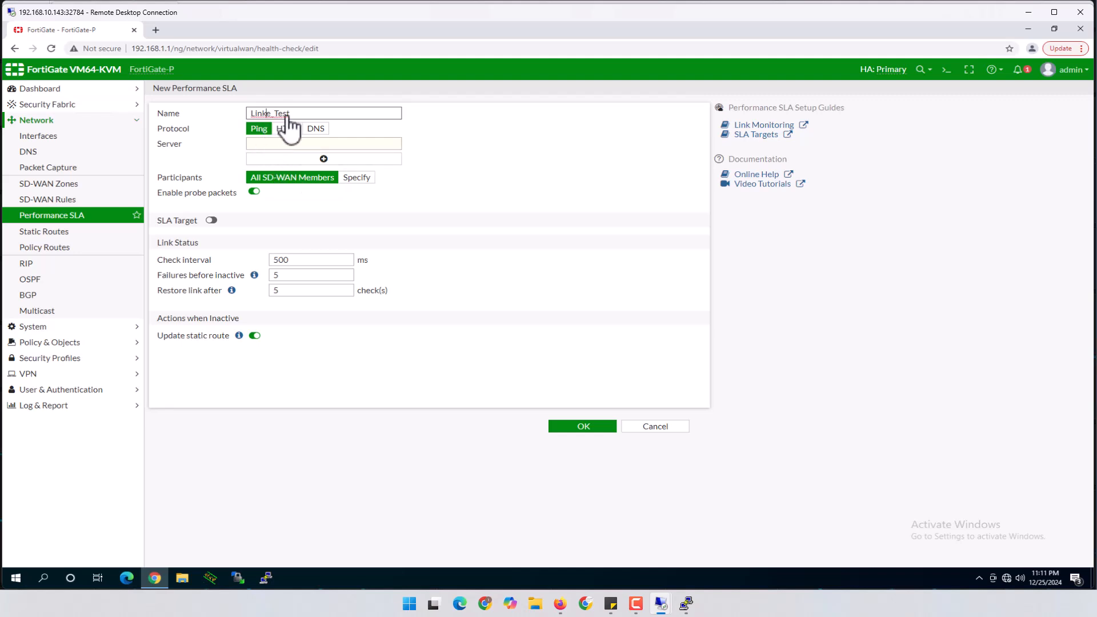
{"action": "key", "text": "BackSpace"}
{"action": "left_click", "coordinate": [277, 141]}
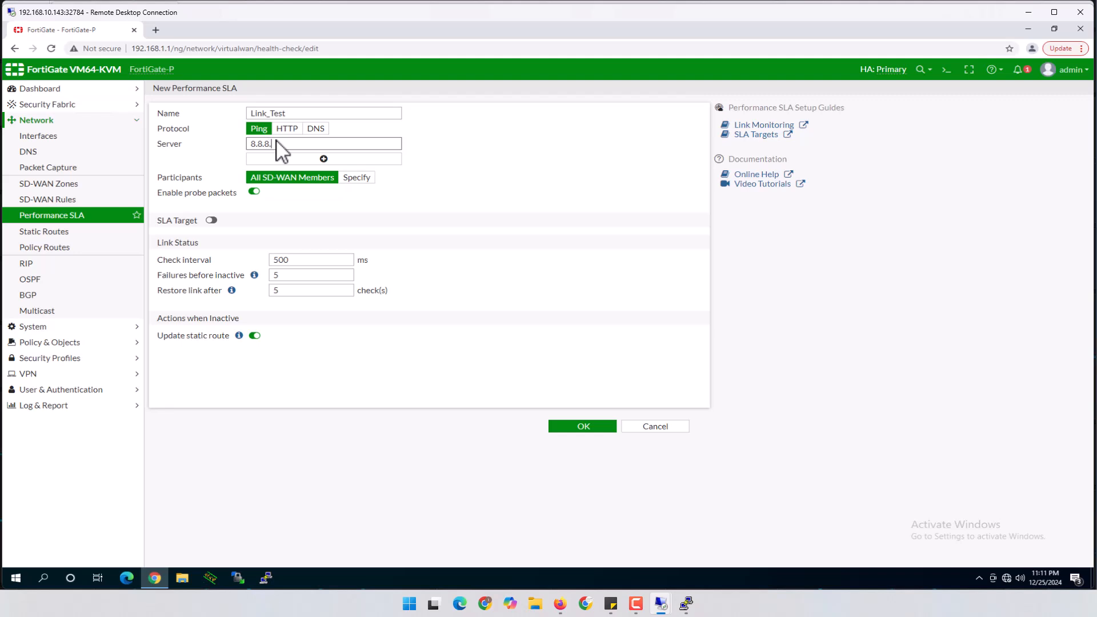
{"action": "left_click", "coordinate": [327, 160]}
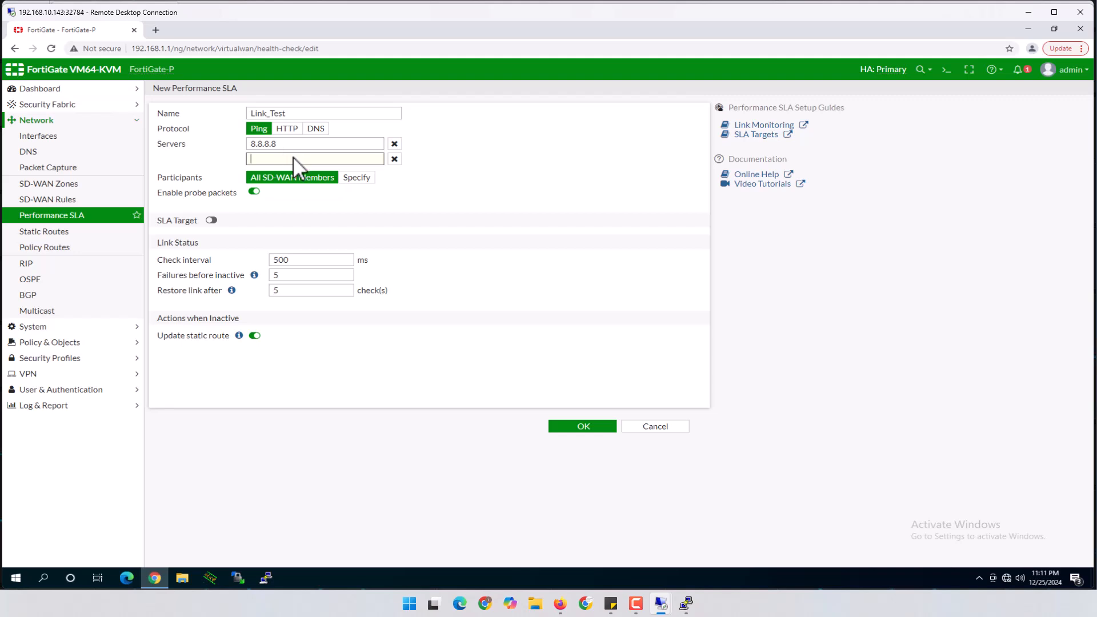
{"action": "type", "text": "4.4.8.5"}
{"action": "left_click", "coordinate": [356, 177]}
{"action": "left_click", "coordinate": [315, 178]}
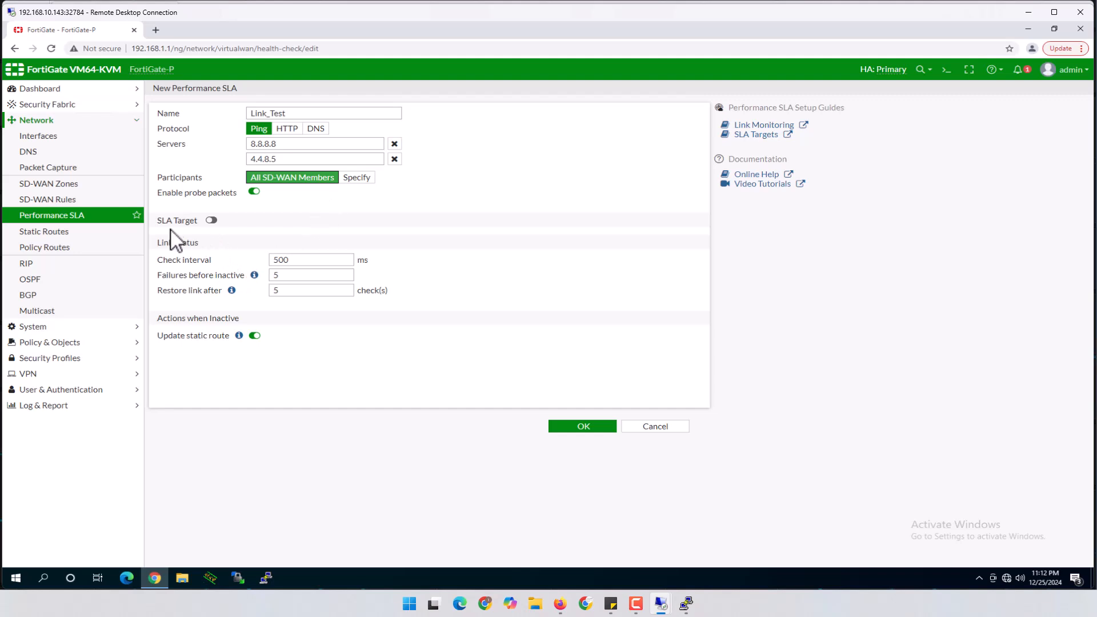
{"action": "left_click", "coordinate": [211, 221]}
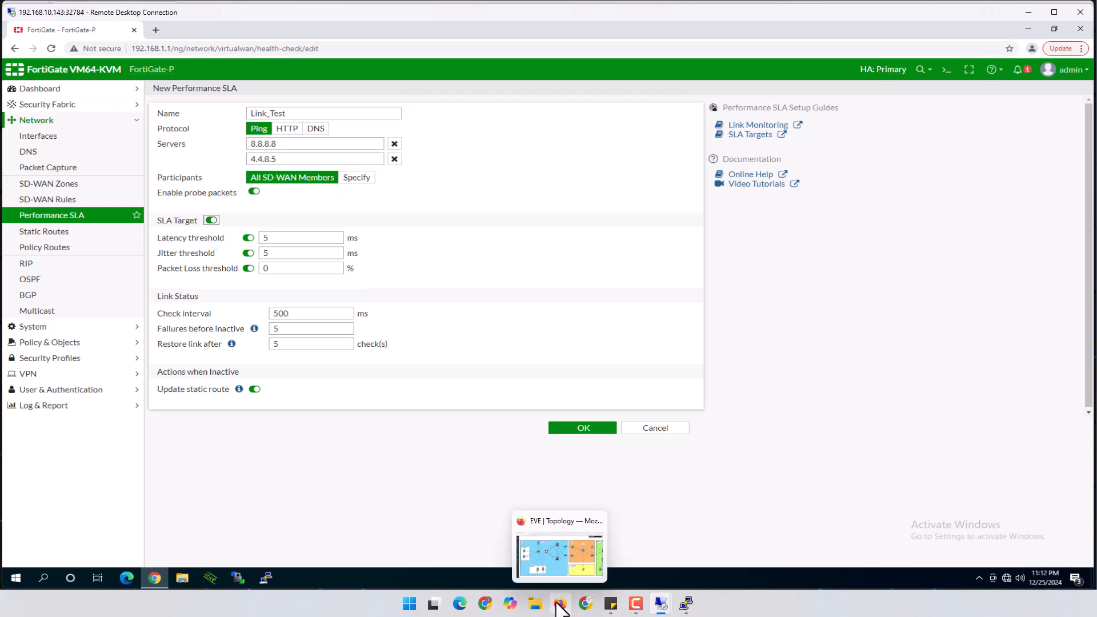
{"action": "left_click", "coordinate": [546, 573]}
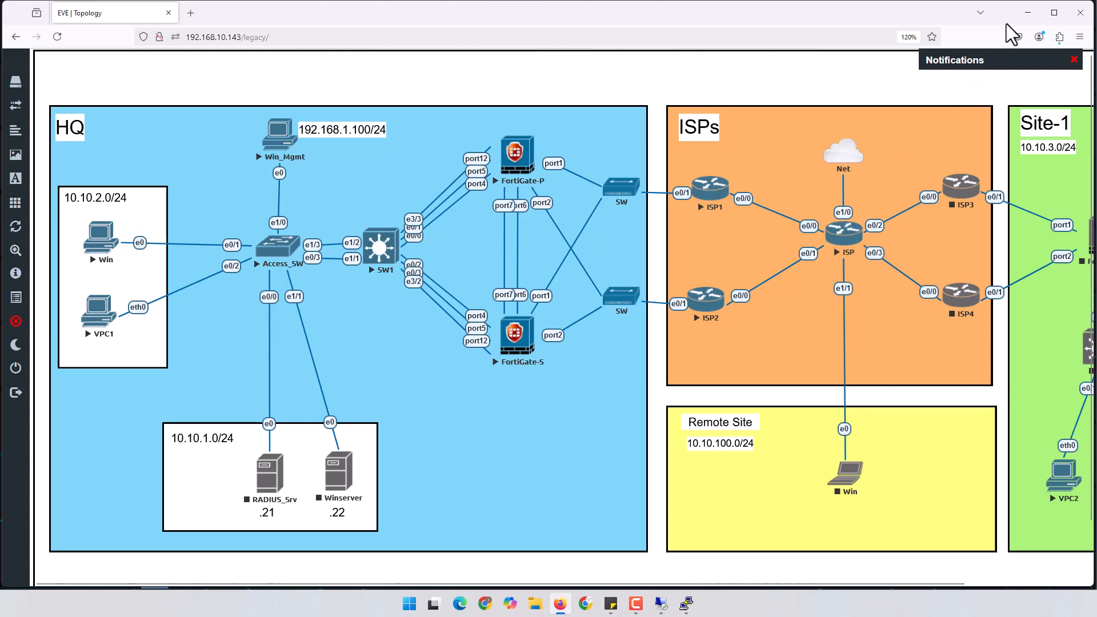
{"action": "left_click", "coordinate": [1028, 13]}
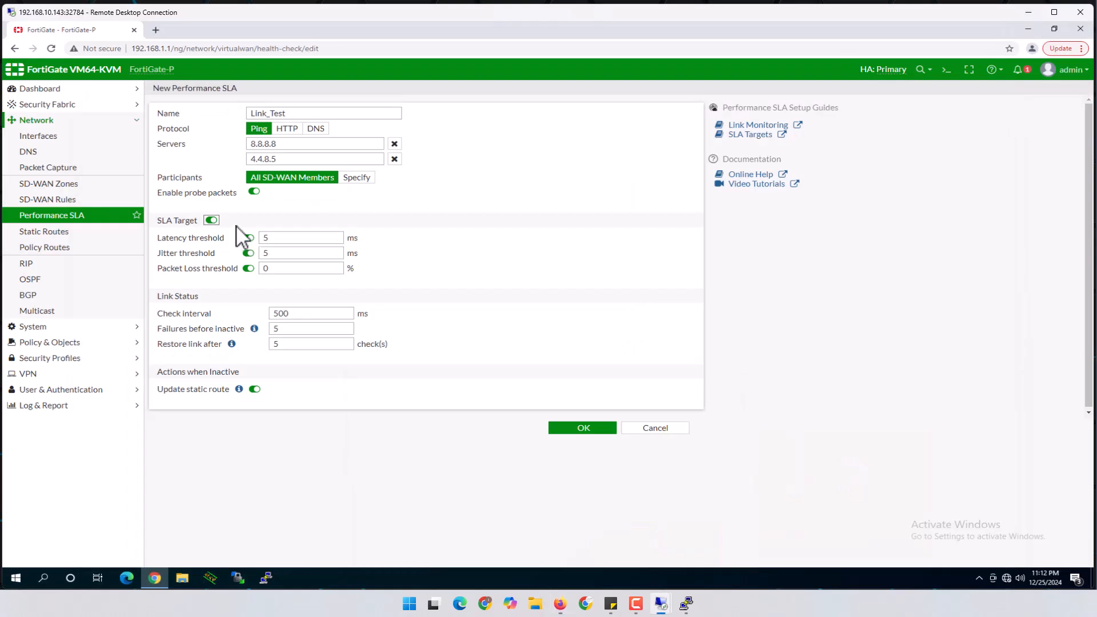
{"action": "left_click", "coordinate": [211, 221]}
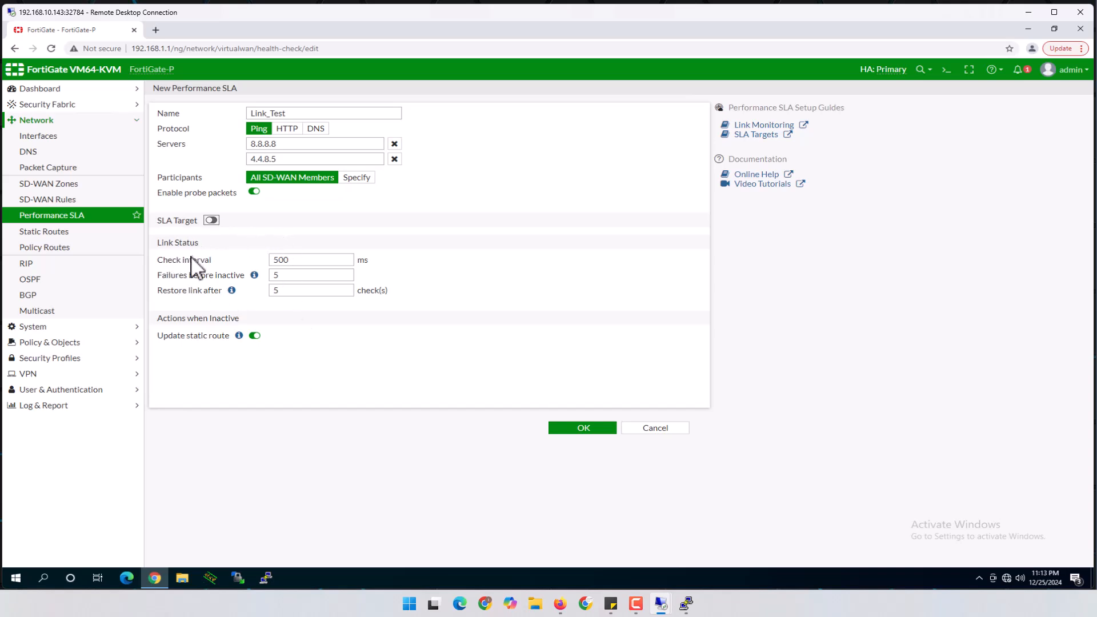
Step: Review the check interval and static route update option, and save the Link_Test Performance SLA
{"action": "left_click_drag", "start_coordinate": [163, 260], "coordinate": [201, 261]}
{"action": "left_click", "coordinate": [303, 261]}
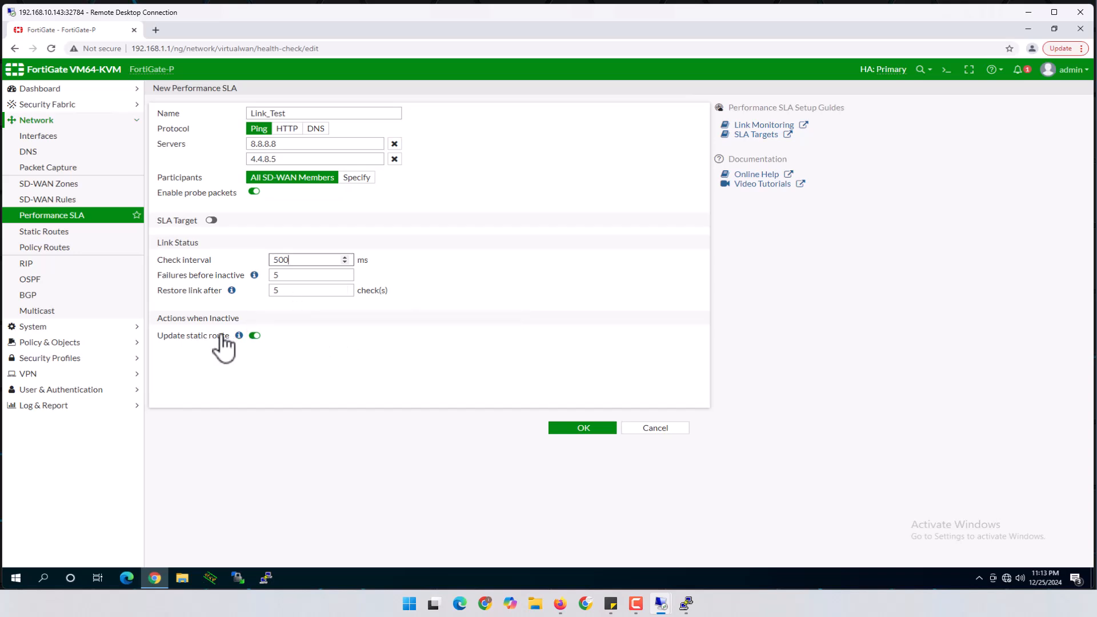
{"action": "mouse_move", "coordinate": [238, 338]}
{"action": "left_click", "coordinate": [578, 429]}
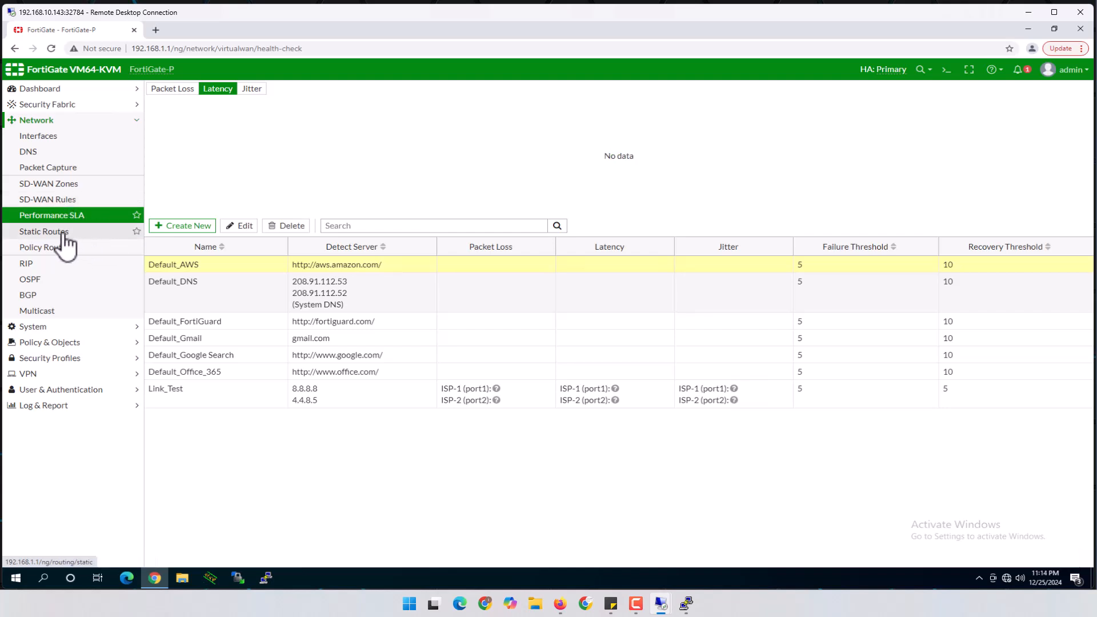
Step: Start a new SD-WAN rule named LINK_TEST with Inside_net as the source address
{"action": "left_click", "coordinate": [50, 207]}
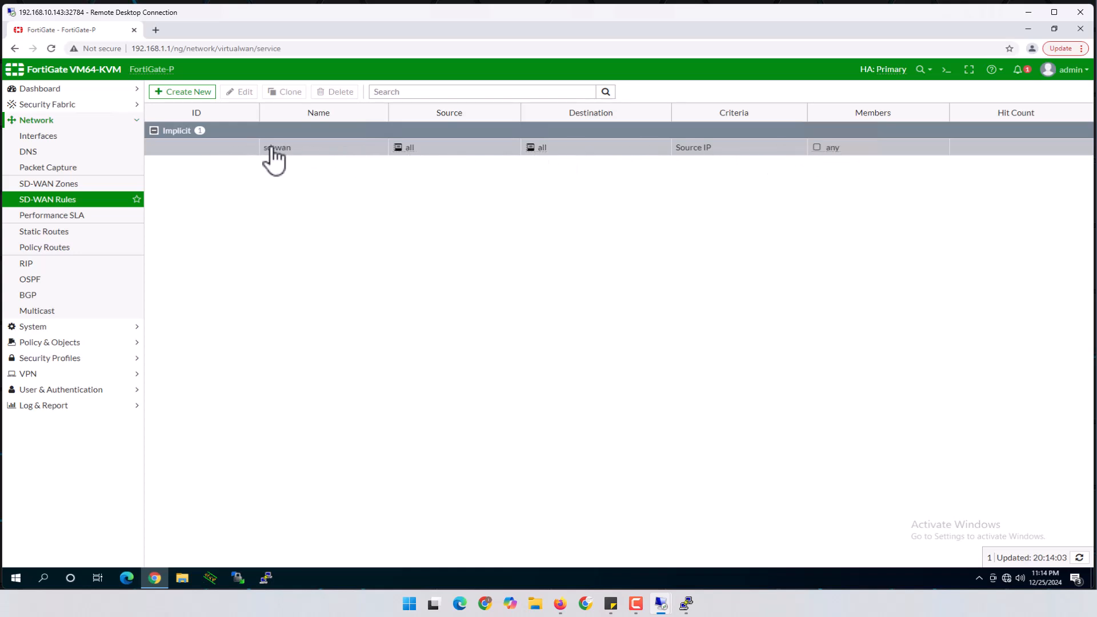
{"action": "left_click", "coordinate": [193, 91]}
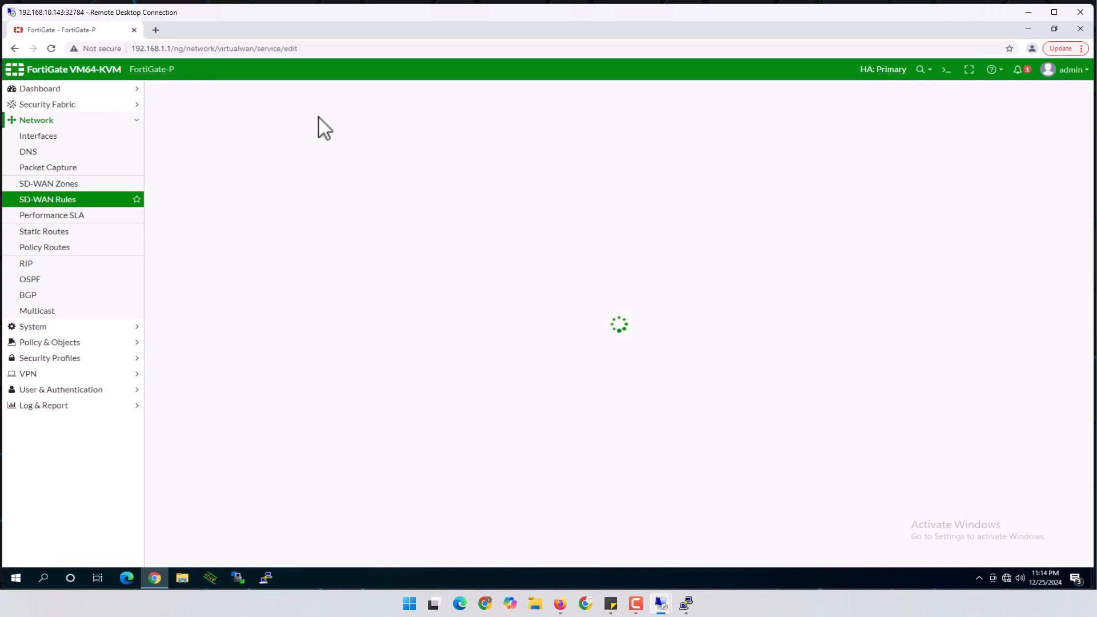
{"action": "left_click", "coordinate": [259, 113]}
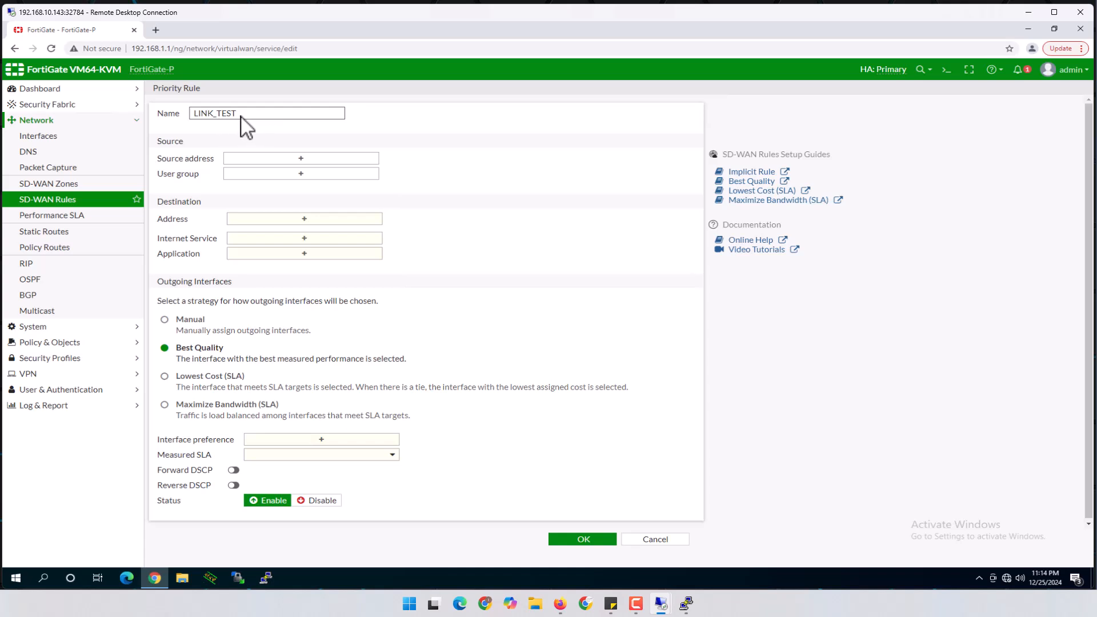
{"action": "left_click", "coordinate": [298, 159]}
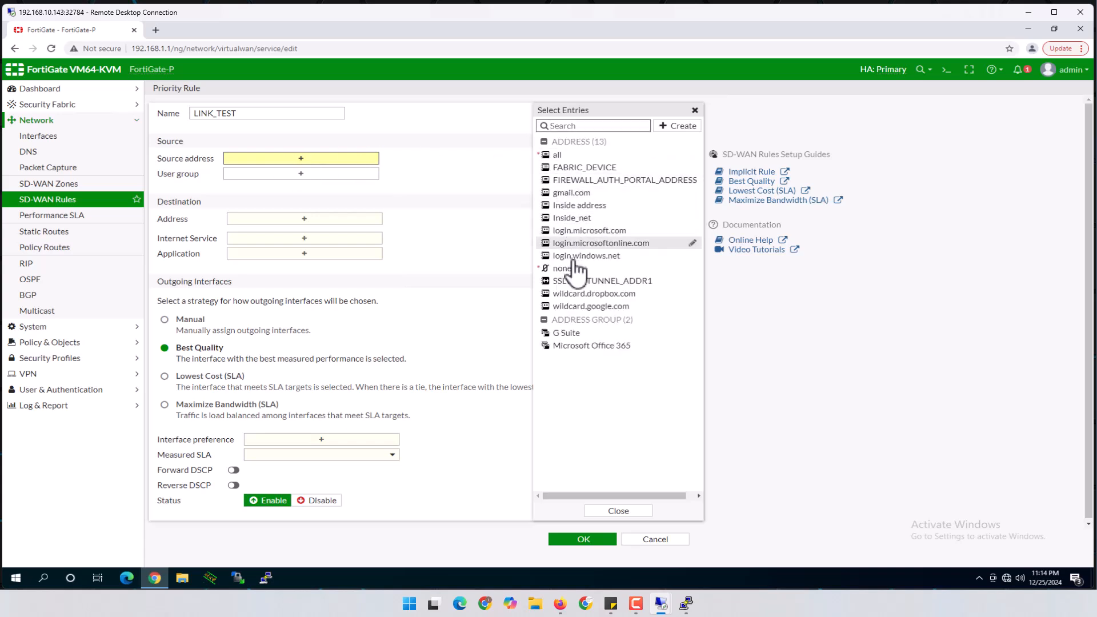
{"action": "left_click", "coordinate": [574, 219]}
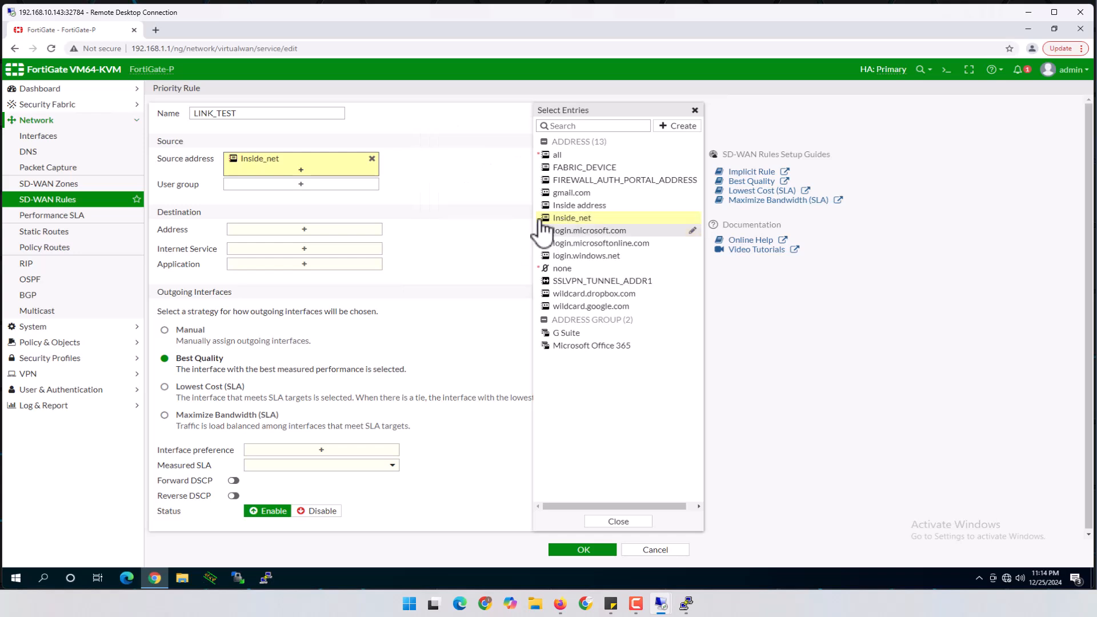
{"action": "mouse_move", "coordinate": [568, 227]}
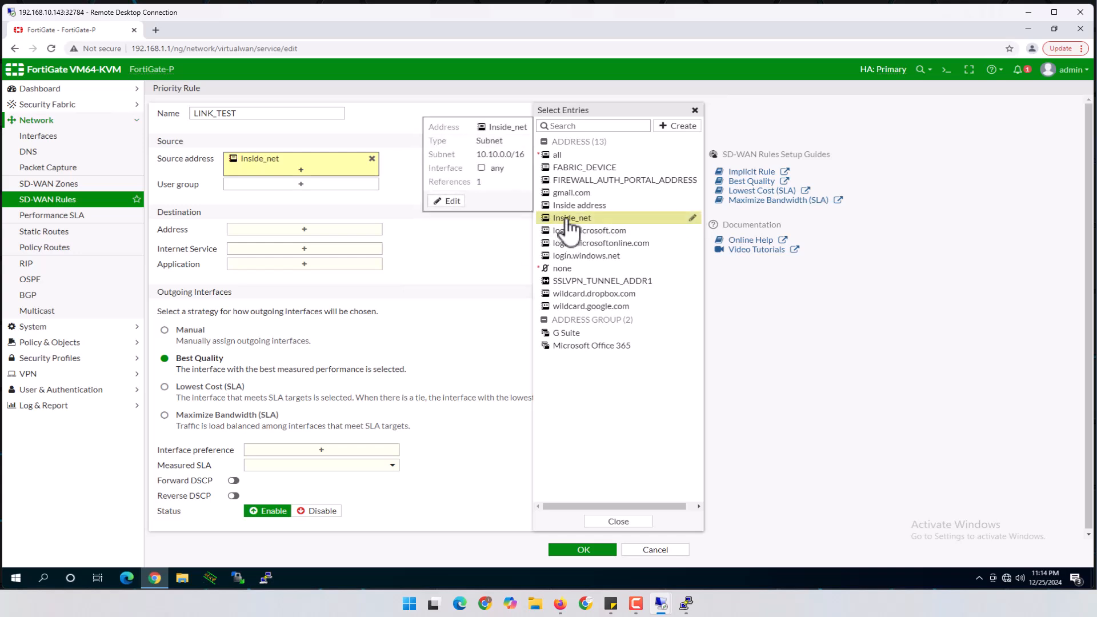
{"action": "left_click", "coordinate": [448, 228]}
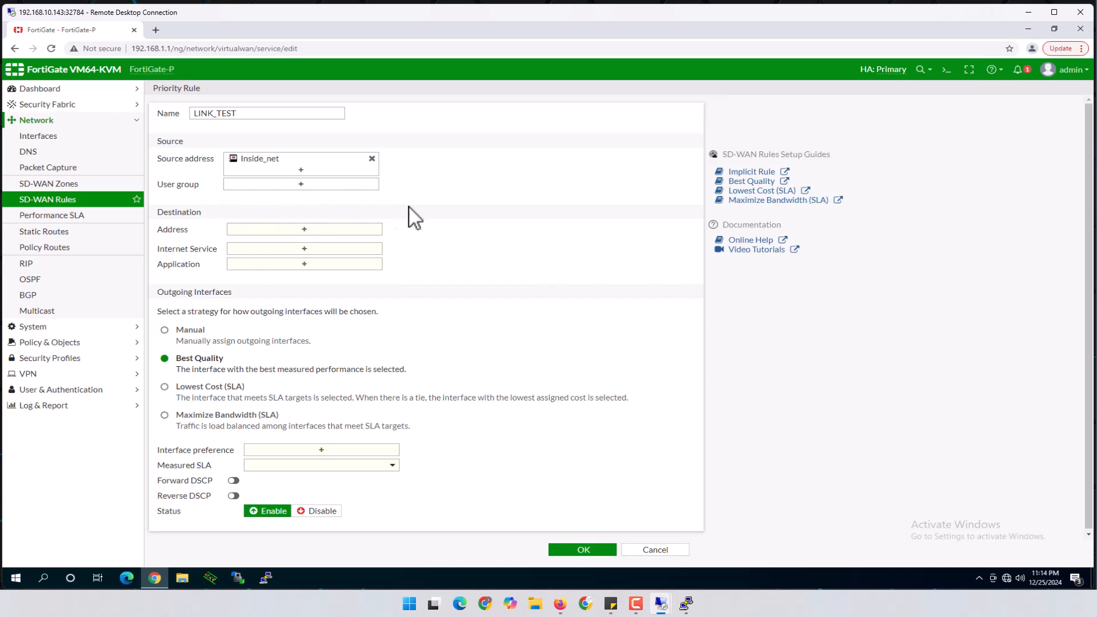
Step: Set the LINK_TEST rule's destination address to all
{"action": "left_click", "coordinate": [303, 231]}
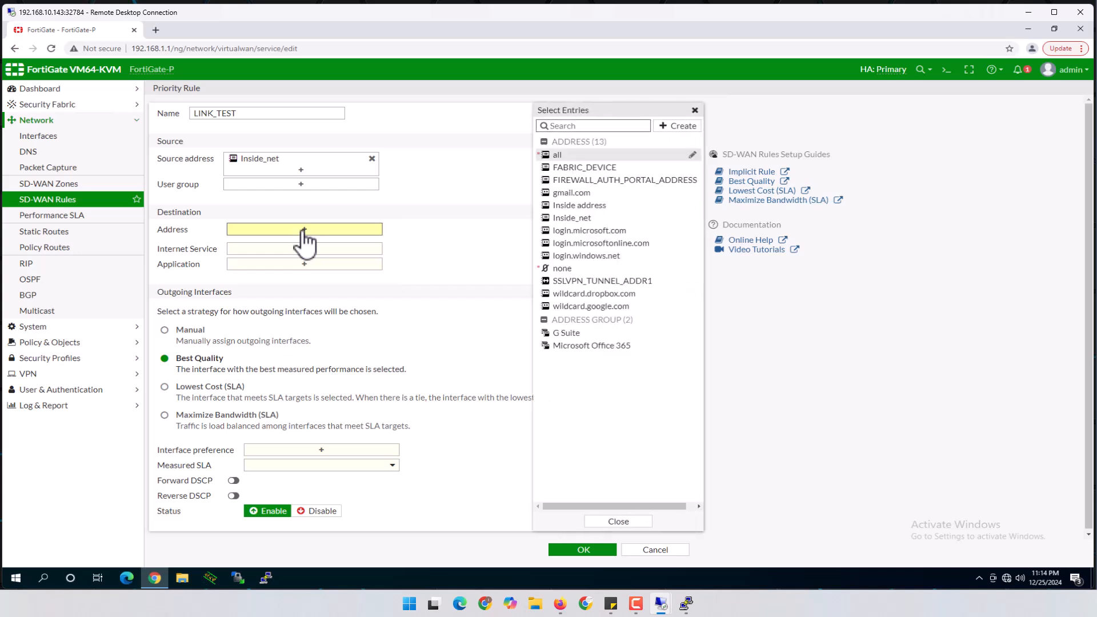
{"action": "left_click", "coordinate": [558, 158]}
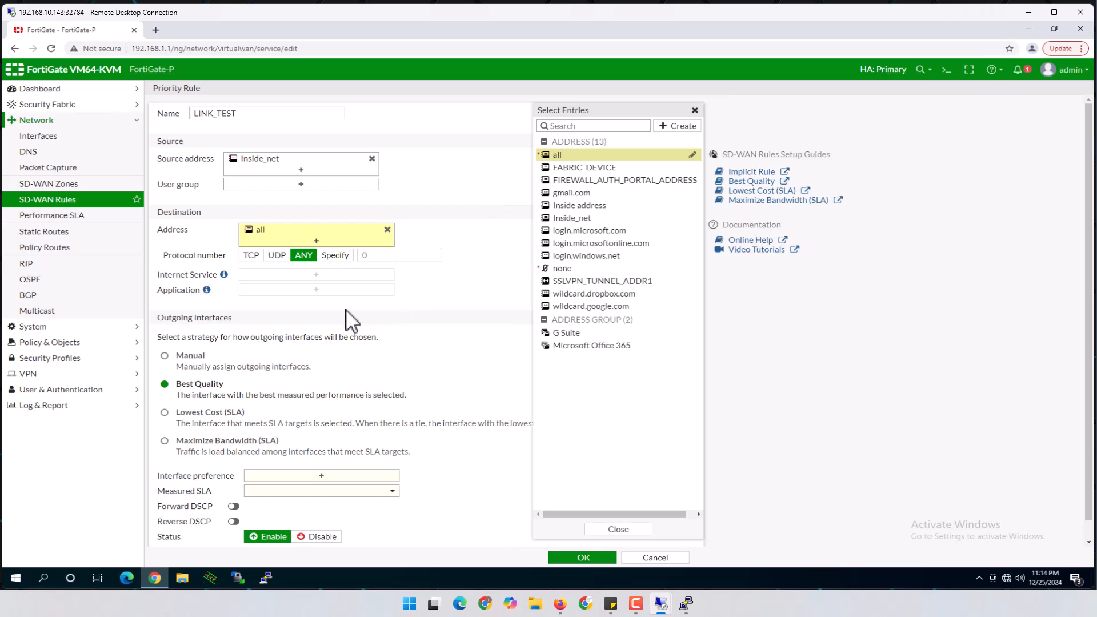
{"action": "left_click", "coordinate": [489, 280]}
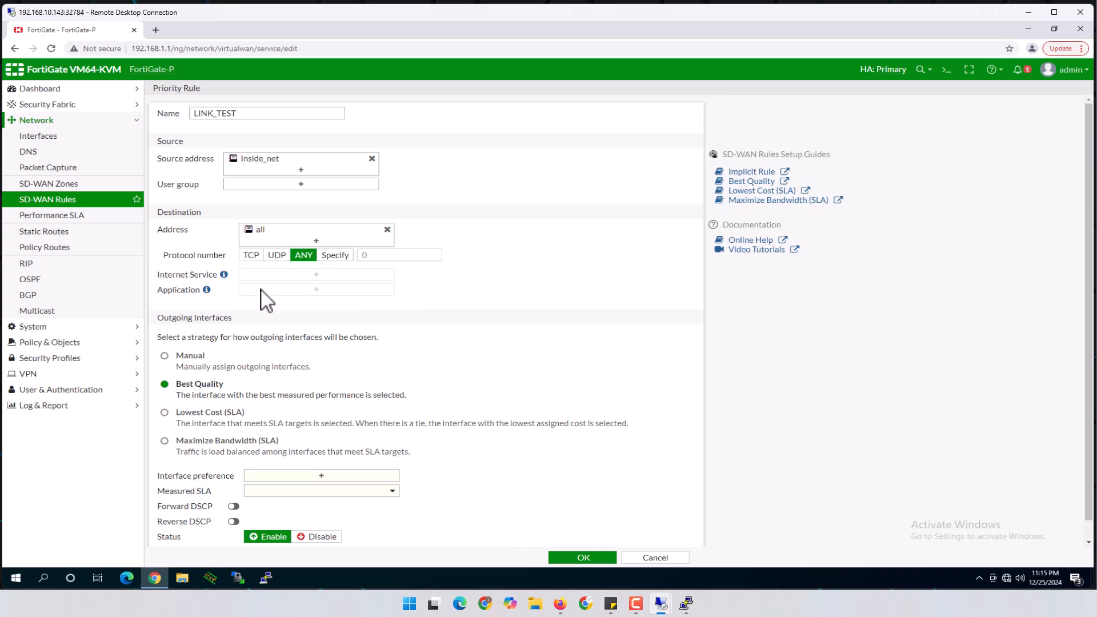
{"action": "mouse_move", "coordinate": [224, 275]}
Step: Add ISP-1 (port1) and ISP-2 (port2), in that order, as the rule's interface preference
{"action": "scroll", "coordinate": [171, 332], "scroll_direction": "down", "scroll_amount": 1}
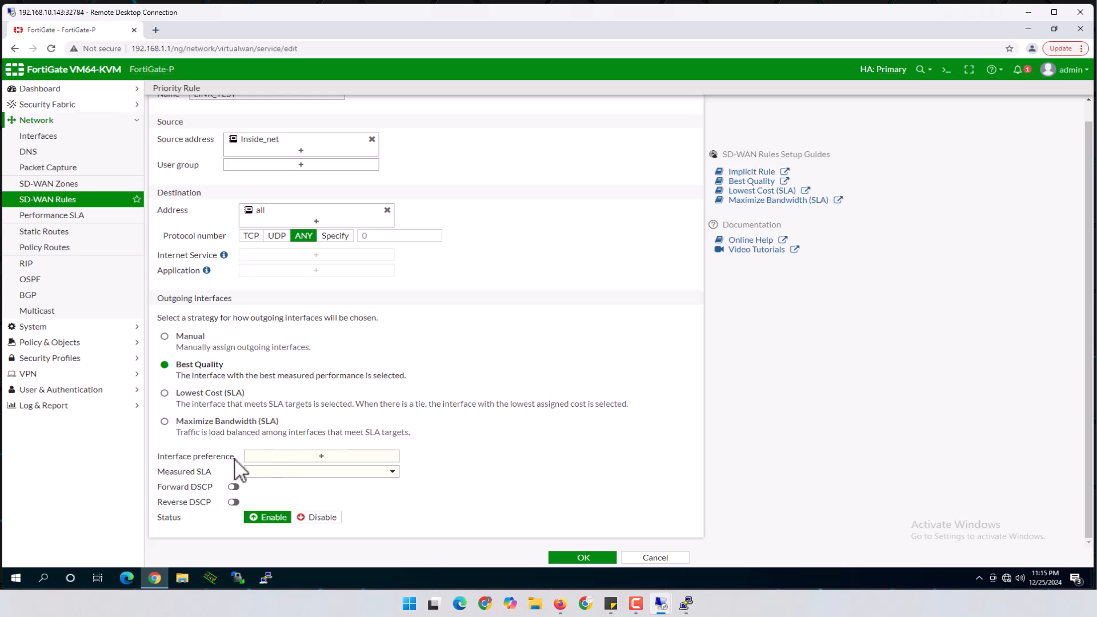
{"action": "left_click", "coordinate": [349, 455]}
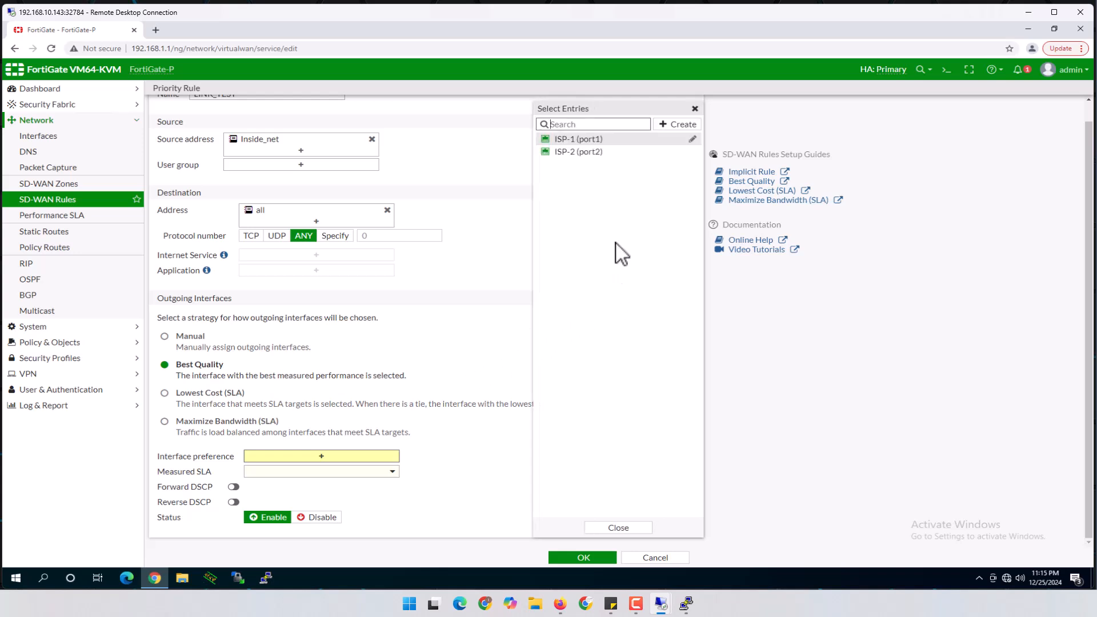
{"action": "left_click", "coordinate": [593, 139]}
{"action": "left_click", "coordinate": [591, 152]}
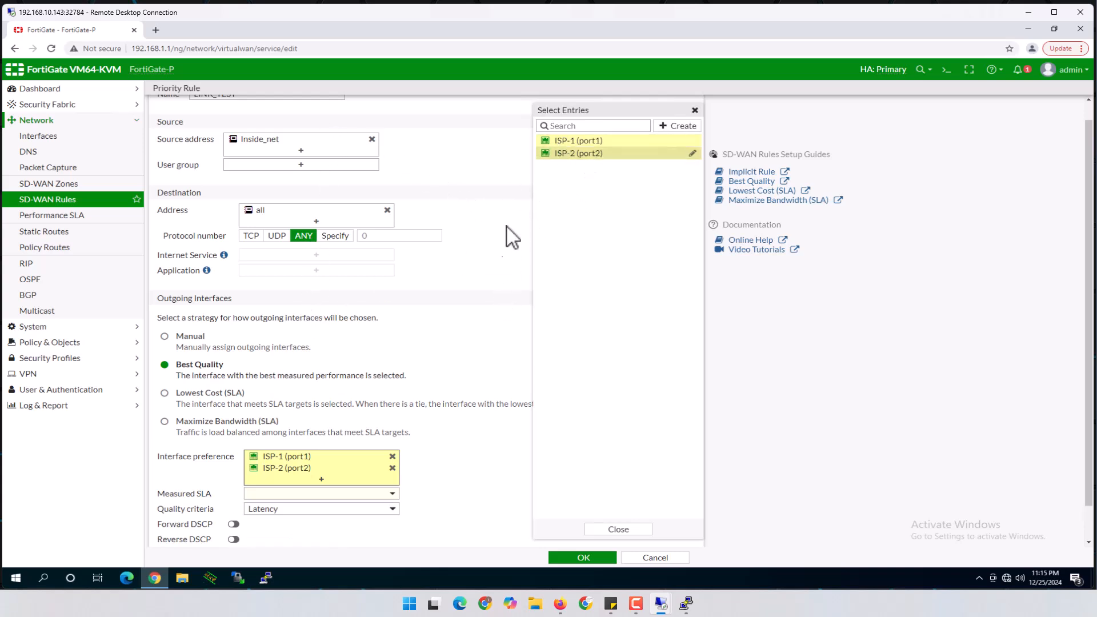
{"action": "left_click", "coordinate": [493, 318]}
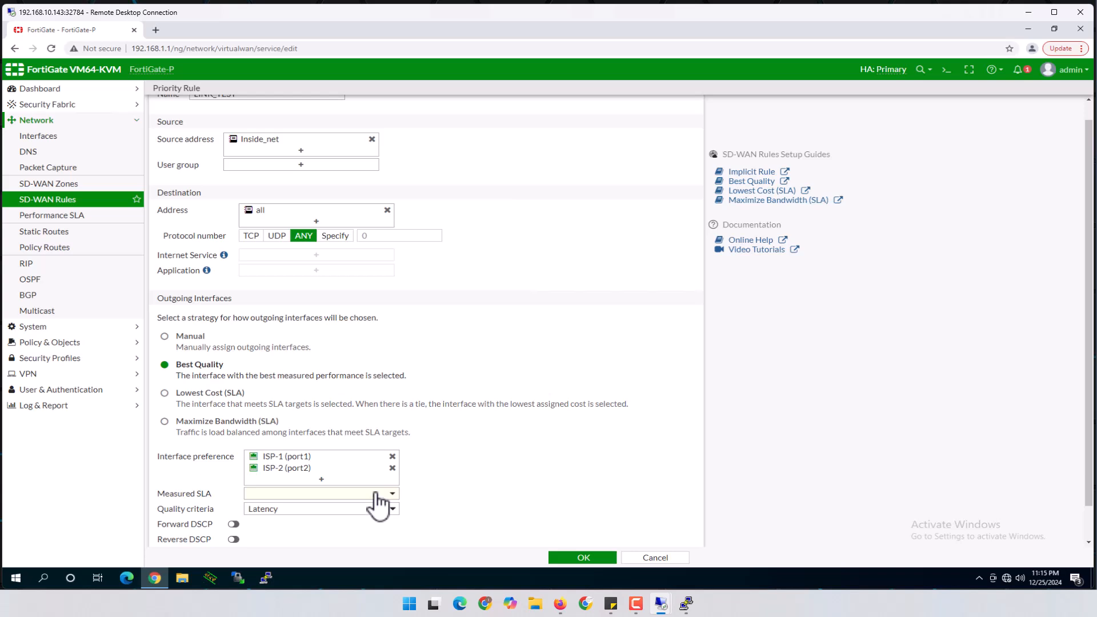
Step: Choose Link_Test as the rule's measured SLA
{"action": "left_click", "coordinate": [377, 495]}
{"action": "scroll", "coordinate": [337, 546], "scroll_direction": "down", "scroll_amount": 3}
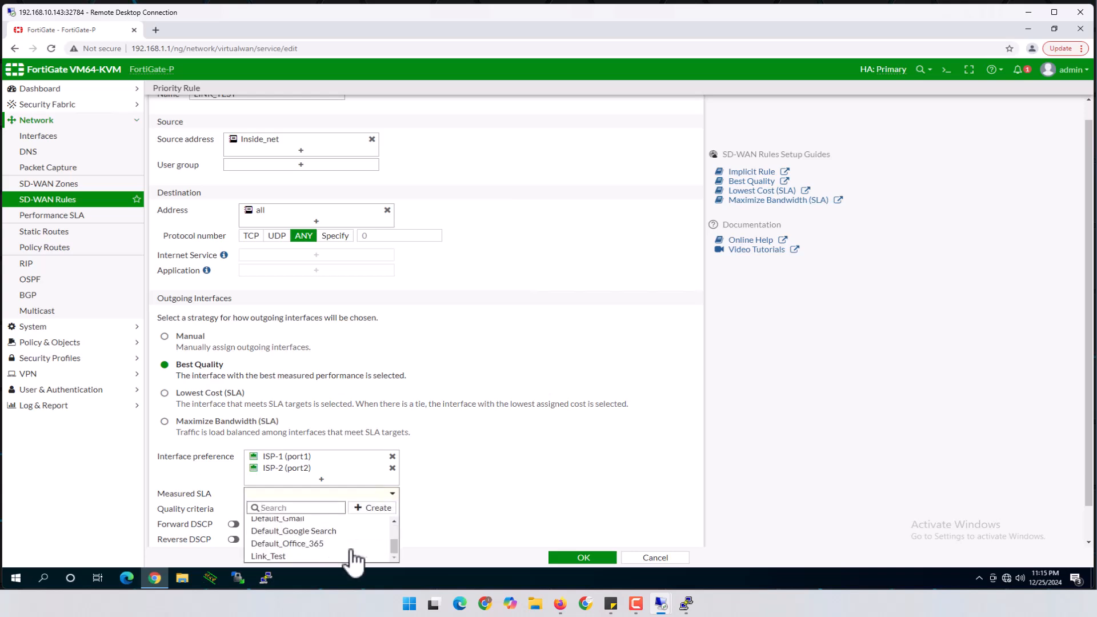
{"action": "mouse_move", "coordinate": [277, 558]}
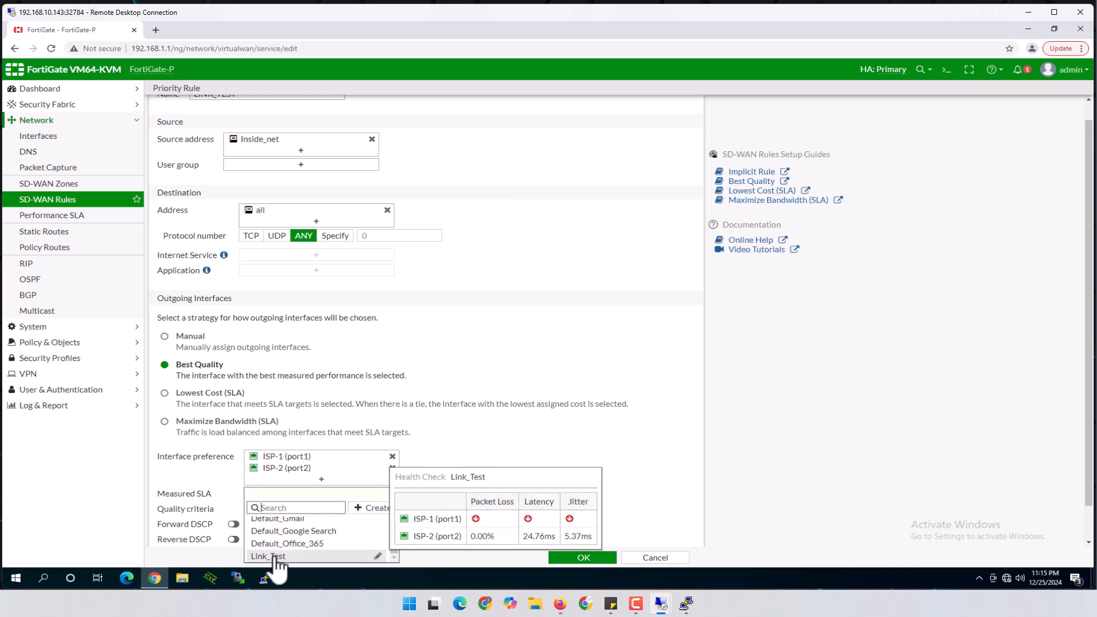
{"action": "left_click", "coordinate": [276, 557]}
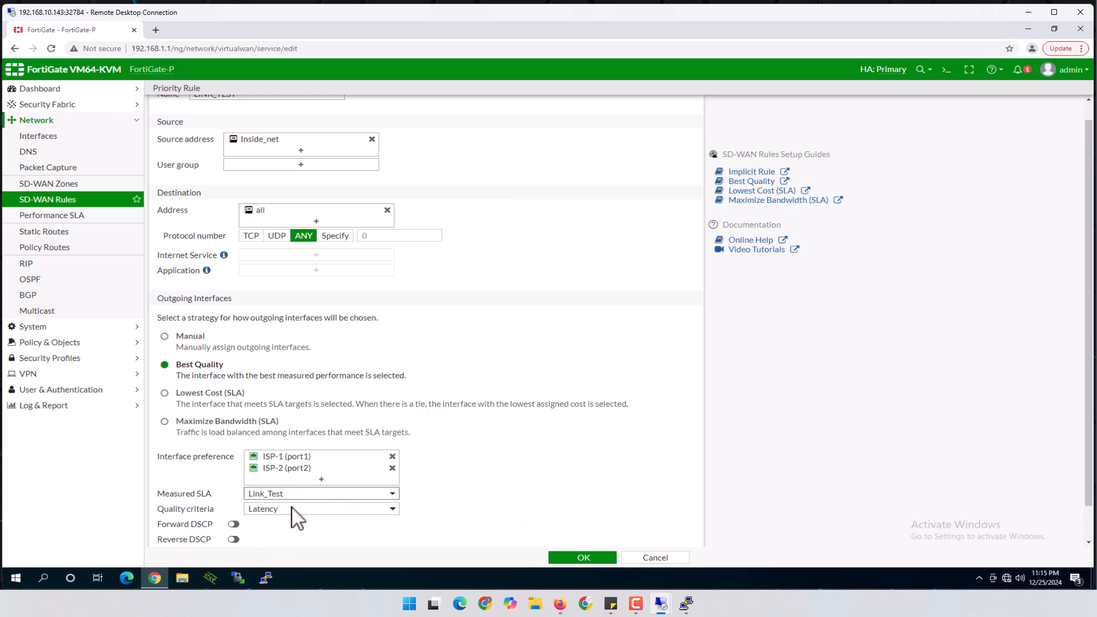
Step: Select Latency as the quality criteria and save the enabled LINK_TEST rule
{"action": "left_click_drag", "start_coordinate": [169, 509], "coordinate": [213, 511]}
{"action": "left_click", "coordinate": [184, 511]}
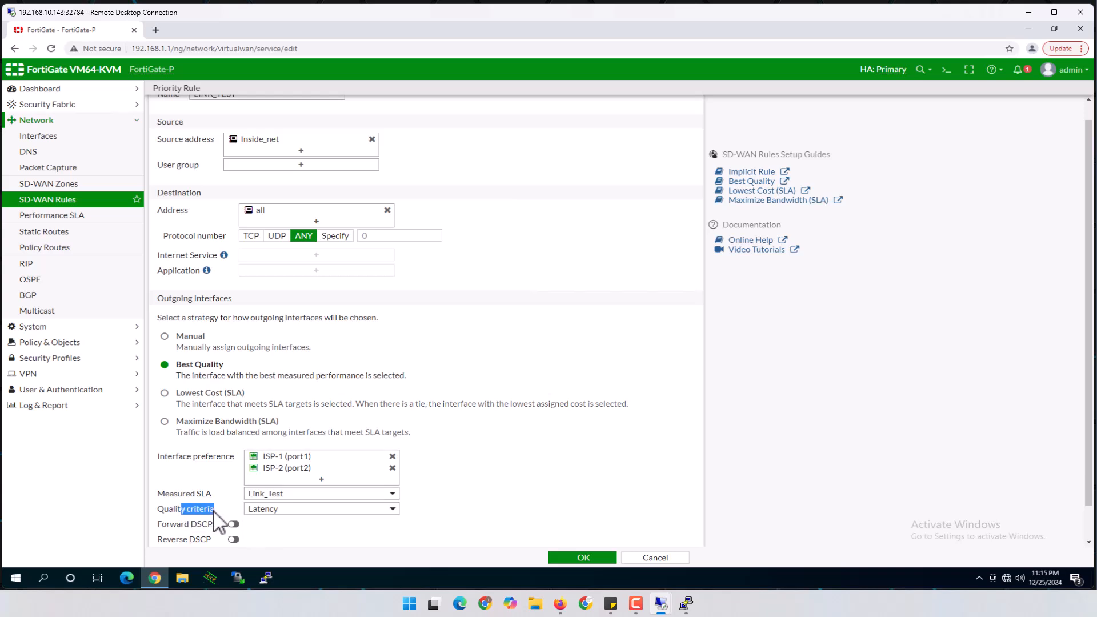
{"action": "left_click", "coordinate": [291, 510]}
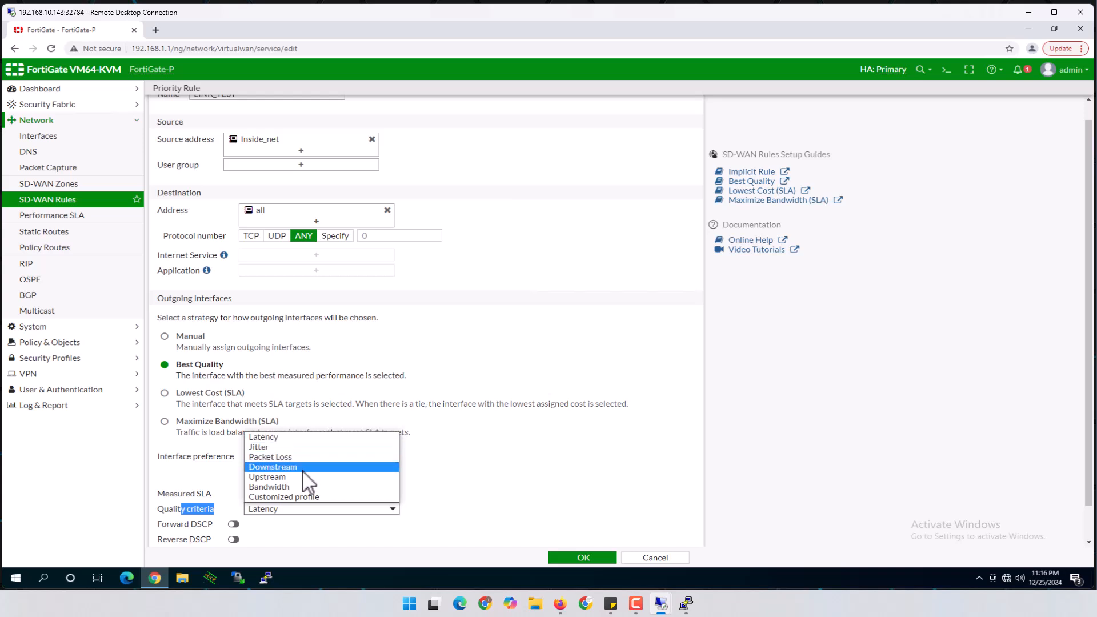
{"action": "left_click", "coordinate": [275, 438]}
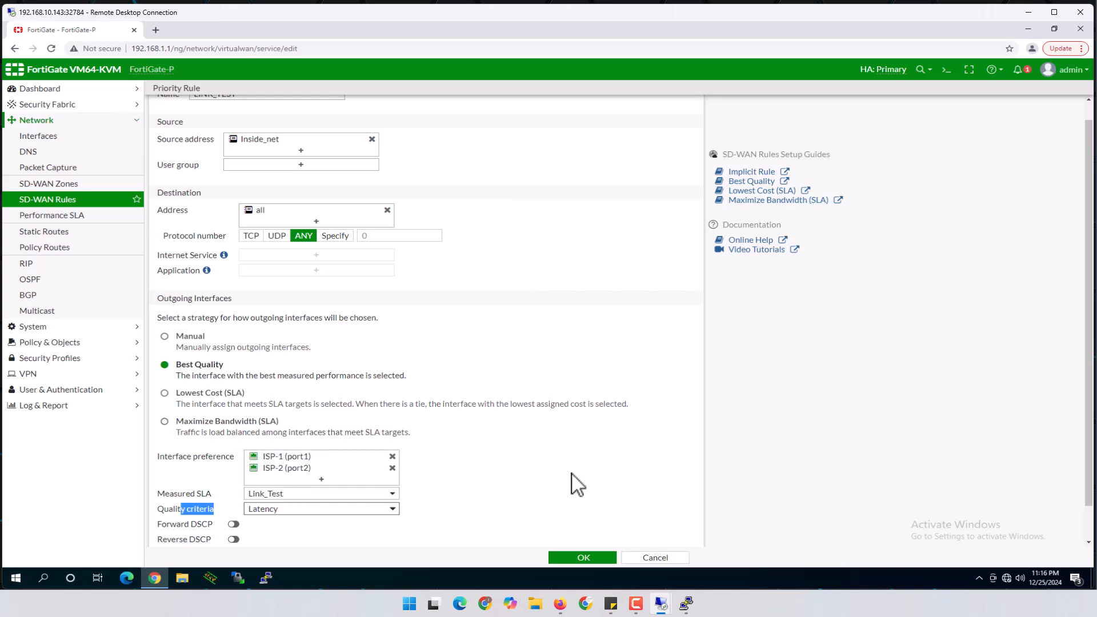
{"action": "scroll", "coordinate": [572, 483], "scroll_direction": "down", "scroll_amount": 1}
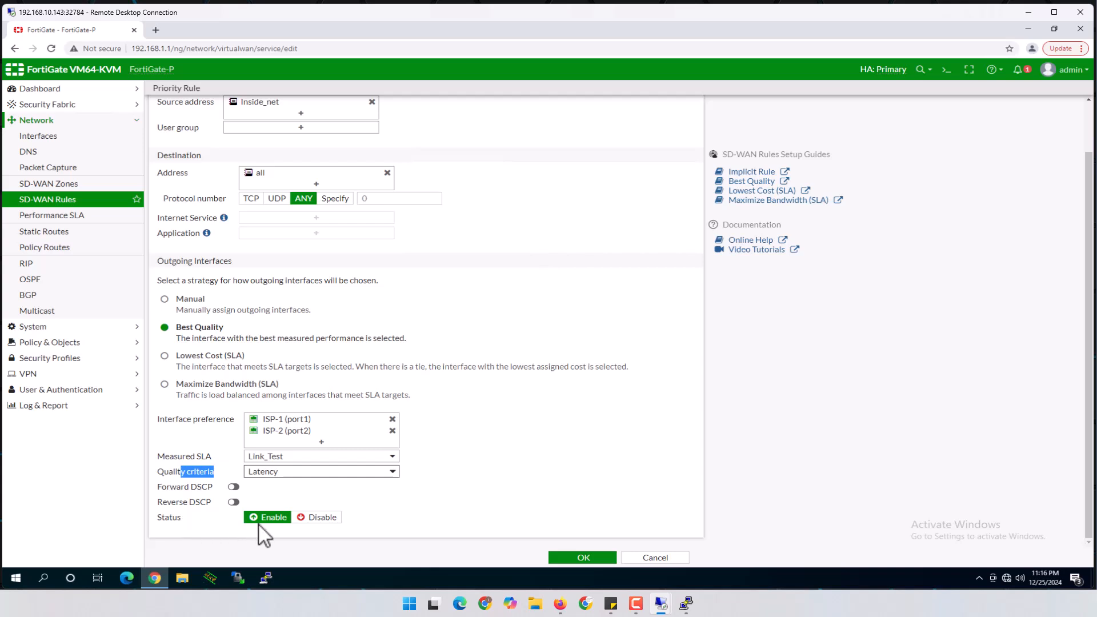
{"action": "left_click", "coordinate": [573, 557]}
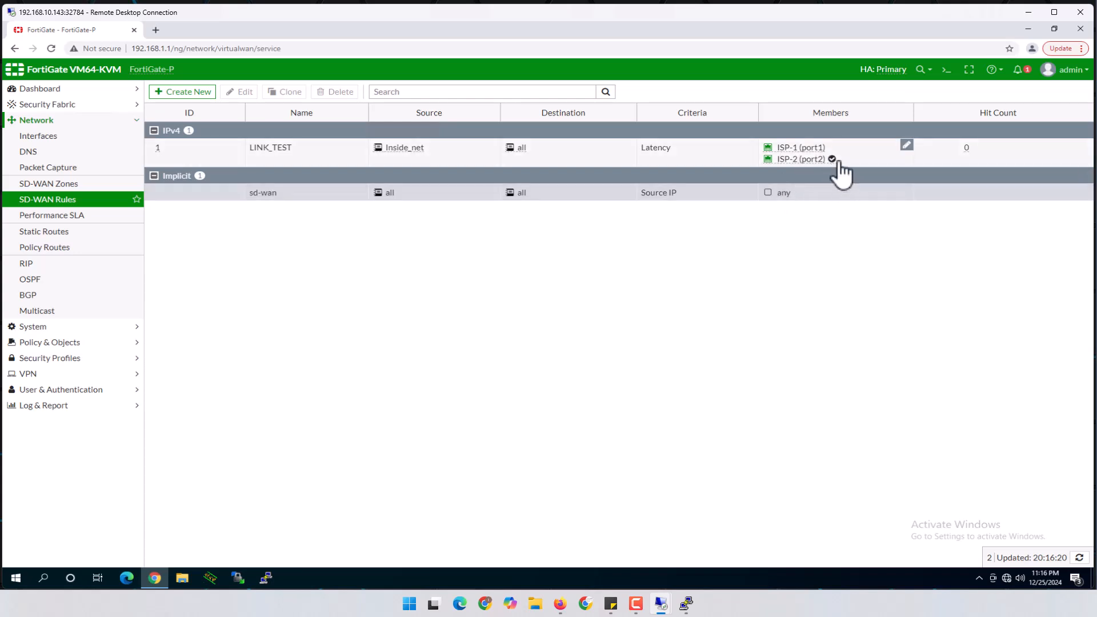
Step: Check which member the LINK_TEST rule has selected and view the ISP links in the EVE topology
{"action": "mouse_move", "coordinate": [833, 160]}
{"action": "left_click", "coordinate": [560, 603]}
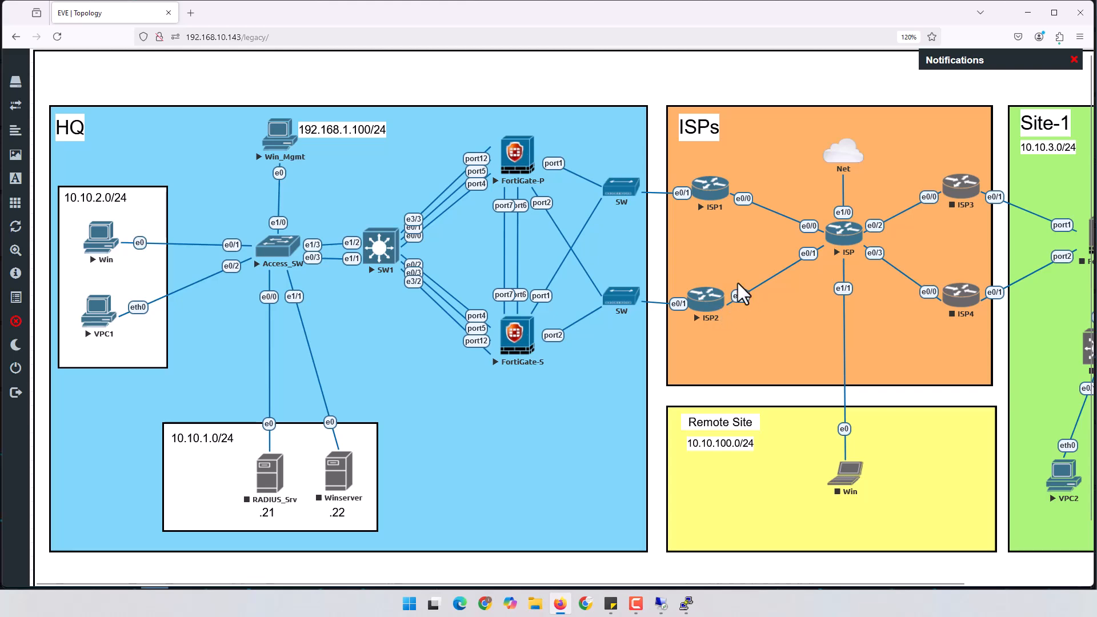
{"action": "left_click", "coordinate": [1027, 12]}
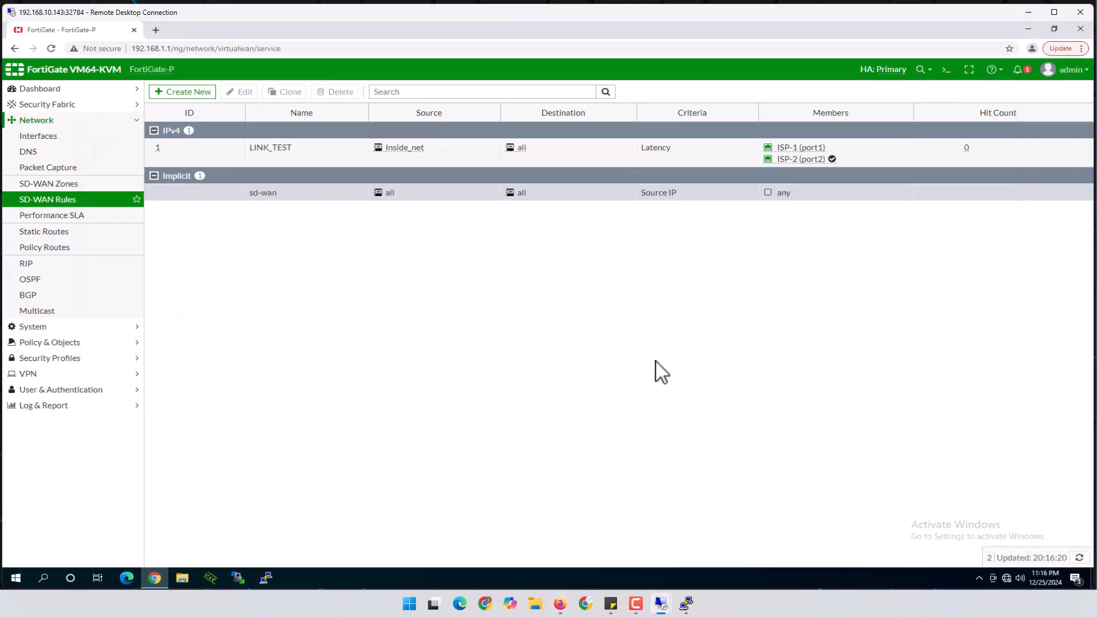
Step: Trace the route to 8.8.8.8 from the VPC1 console and examine the hops to see which ISP gateway is used
{"action": "mouse_move", "coordinate": [686, 611]}
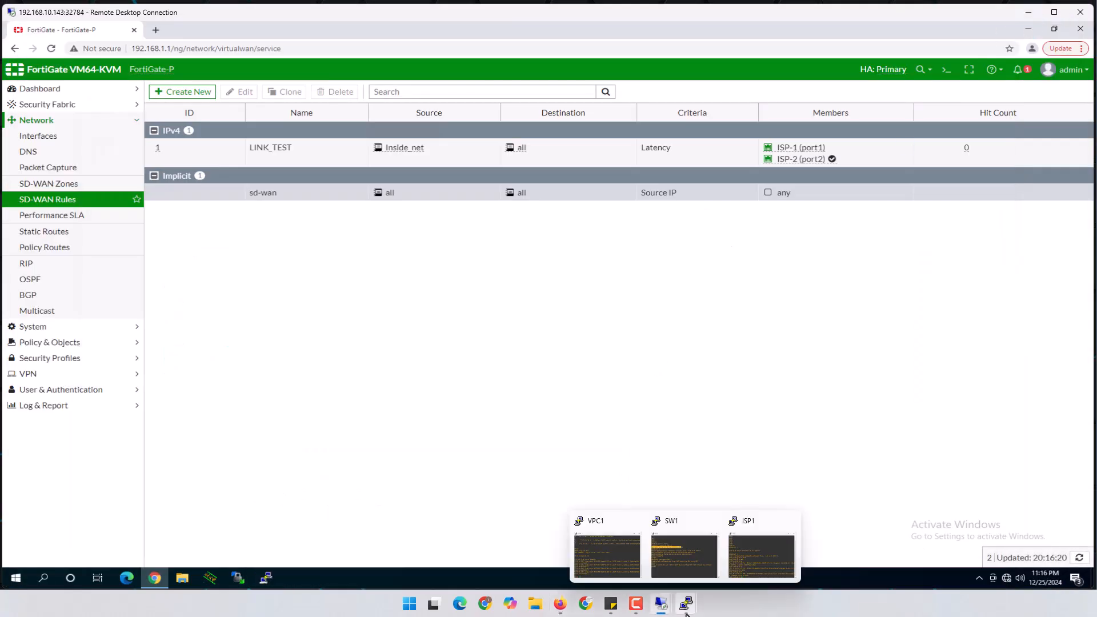
{"action": "left_click", "coordinate": [582, 554]}
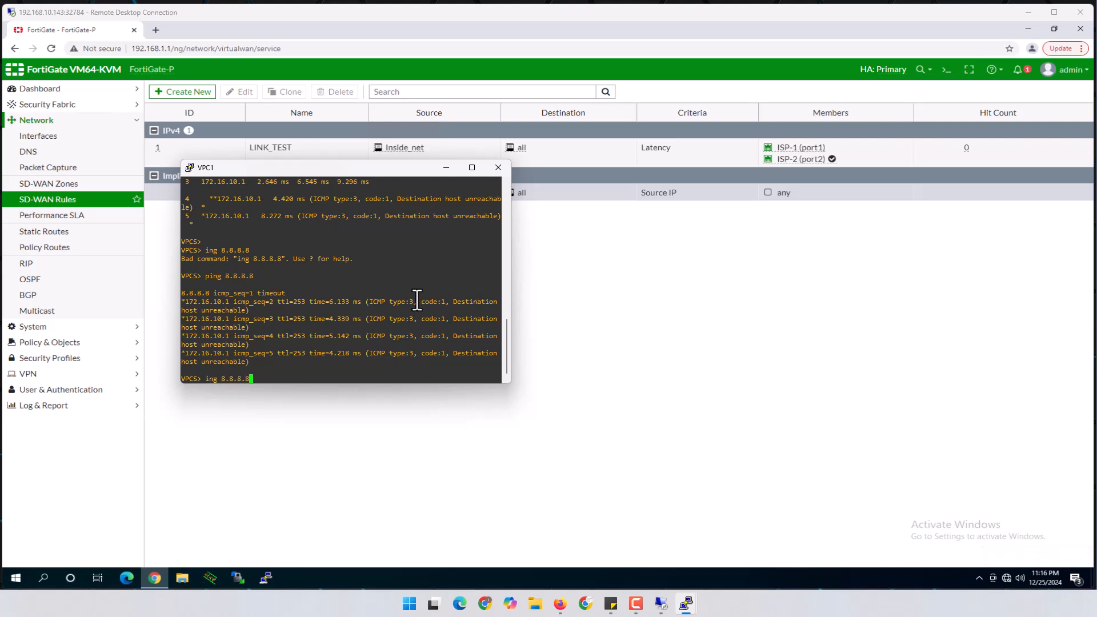
{"action": "type", "text": "trace 8.8.8.8"}
{"action": "key", "text": "Return"}
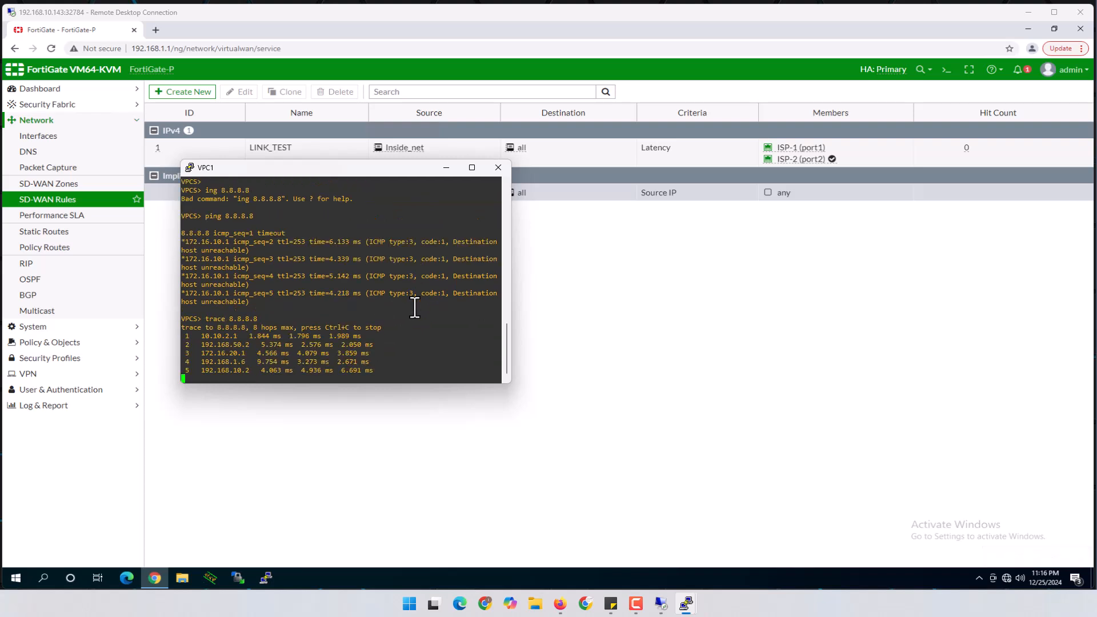
{"action": "mouse_move", "coordinate": [192, 374]}
{"action": "left_mouse_down"}
{"action": "mouse_move", "coordinate": [251, 373]}
{"action": "mouse_move", "coordinate": [259, 362]}
{"action": "left_mouse_up"}
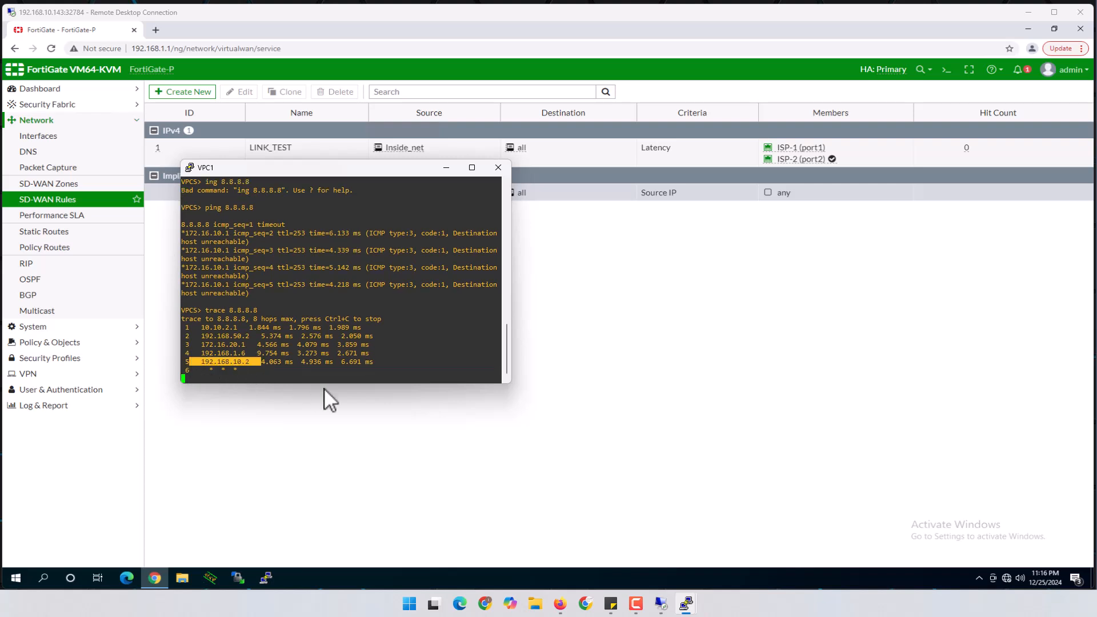
{"action": "left_click_drag", "start_coordinate": [198, 345], "coordinate": [236, 345]}
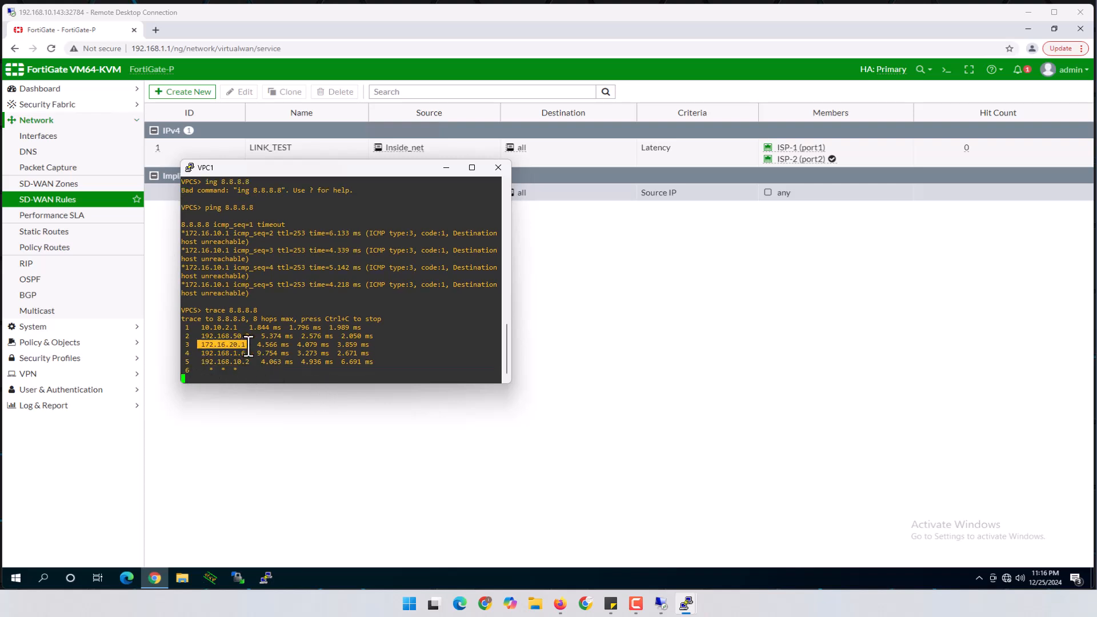
{"action": "left_click", "coordinate": [250, 347]}
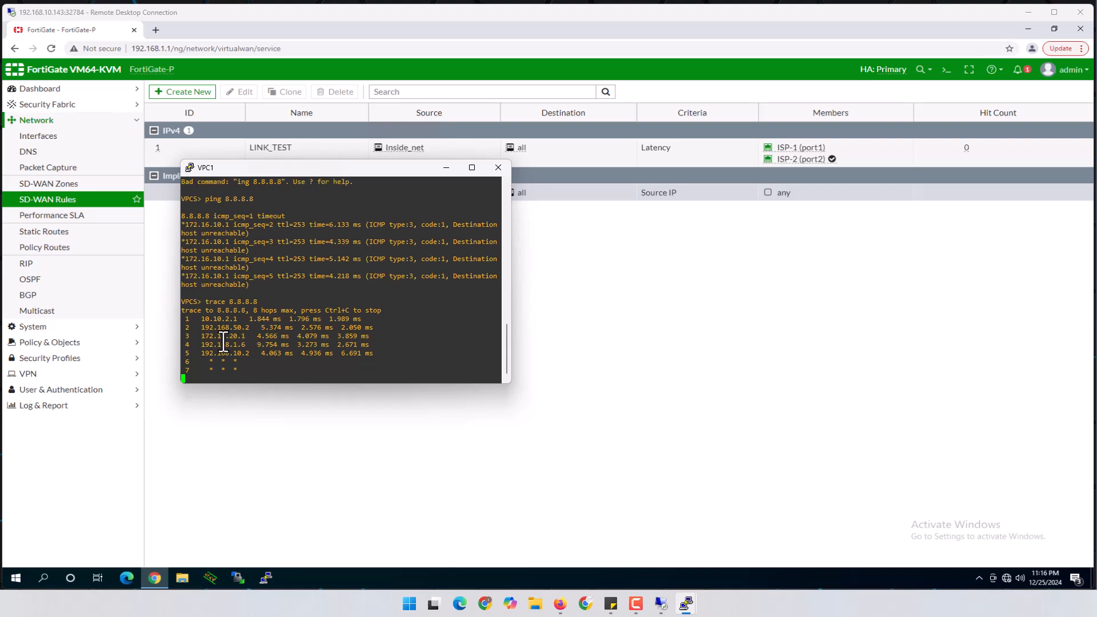
{"action": "left_click_drag", "start_coordinate": [199, 321], "coordinate": [234, 322]}
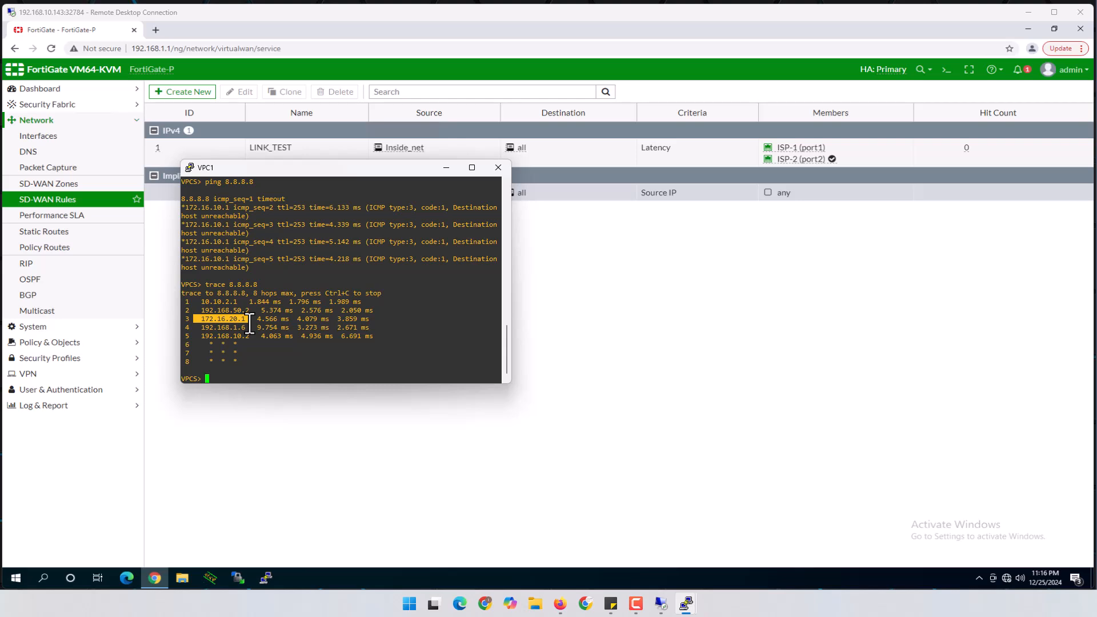
Step: Review the EVE topology, return to the FortiGate-P session and list the members of the SDWAN_Internet zone
{"action": "left_click", "coordinate": [559, 603]}
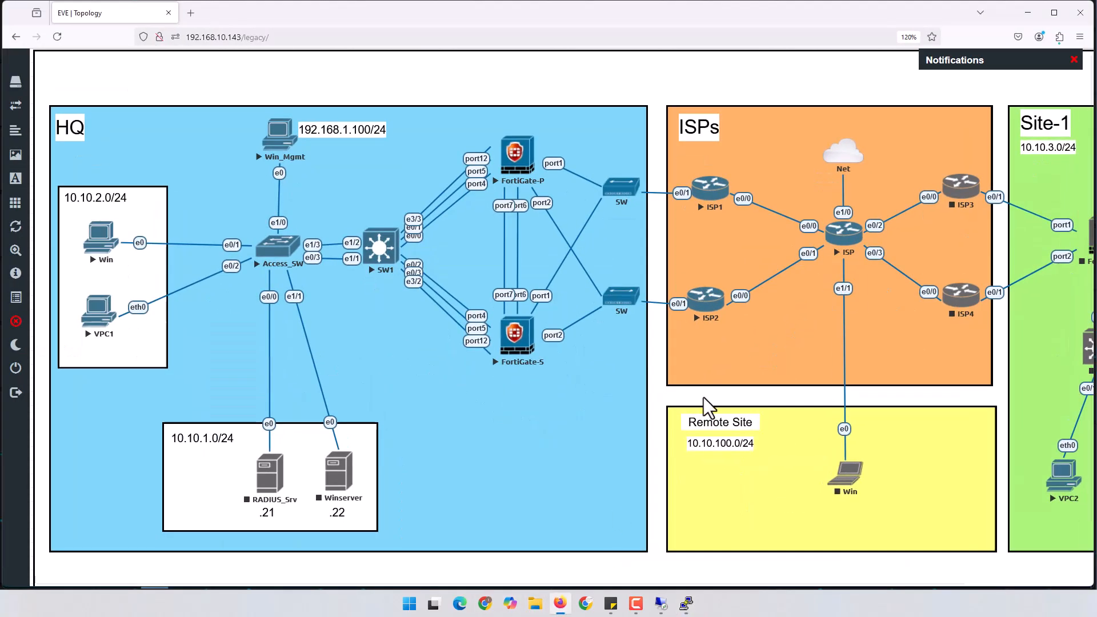
{"action": "left_click", "coordinate": [1028, 12]}
{"action": "left_click", "coordinate": [557, 339]}
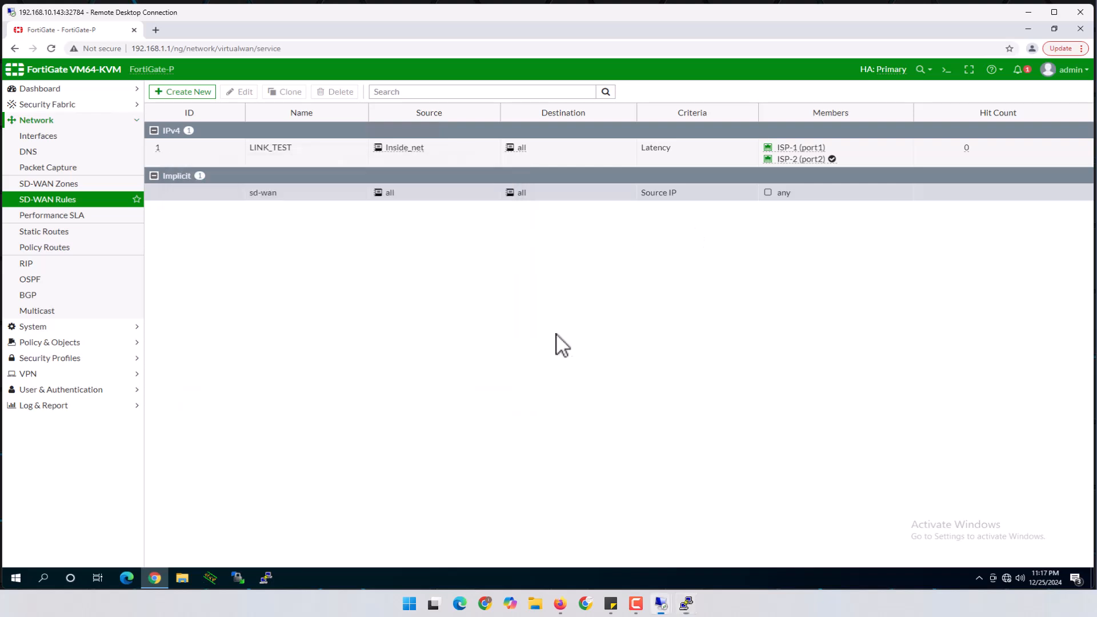
{"action": "left_click", "coordinate": [37, 184]}
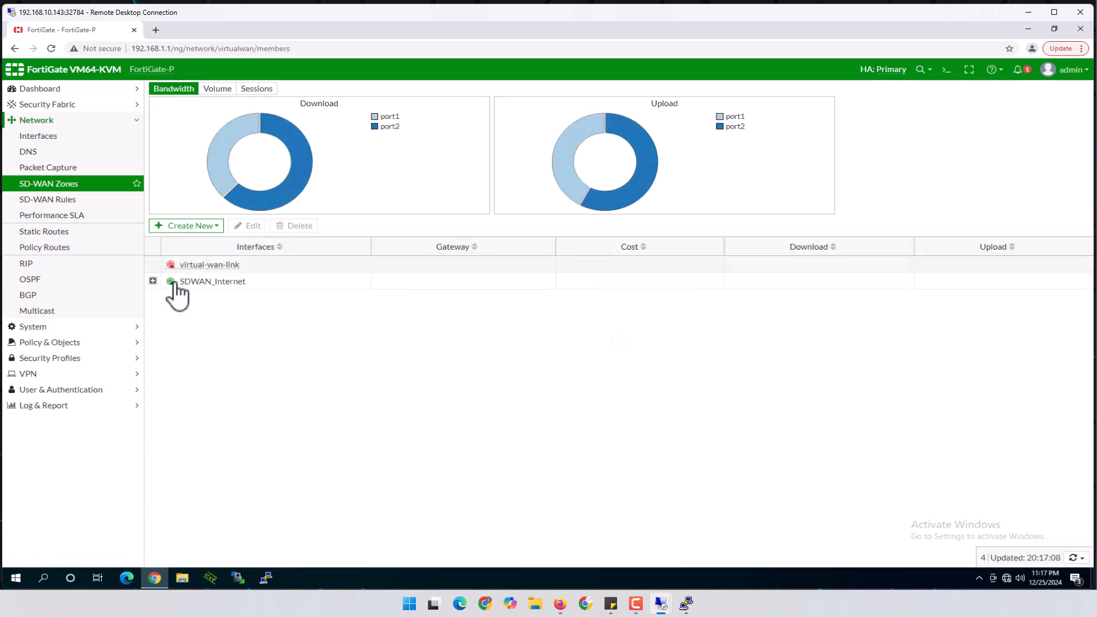
{"action": "left_click", "coordinate": [153, 281]}
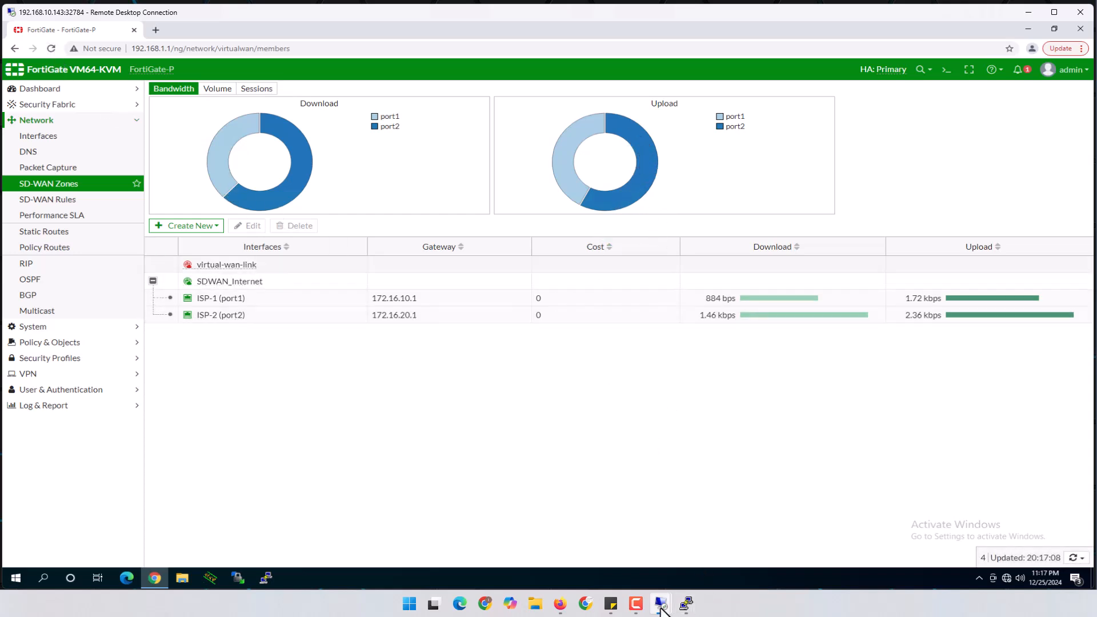
Step: Start a continuous ping to 8.8.8.8 from the VPC1 console with the -t option
{"action": "mouse_move", "coordinate": [661, 609]}
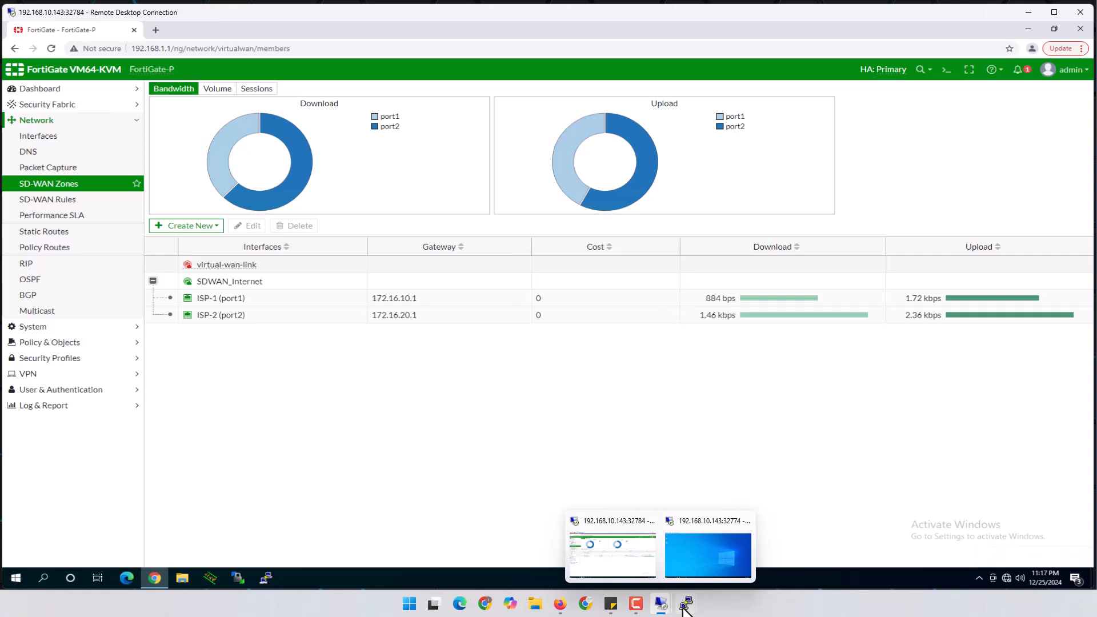
{"action": "left_click", "coordinate": [629, 564]}
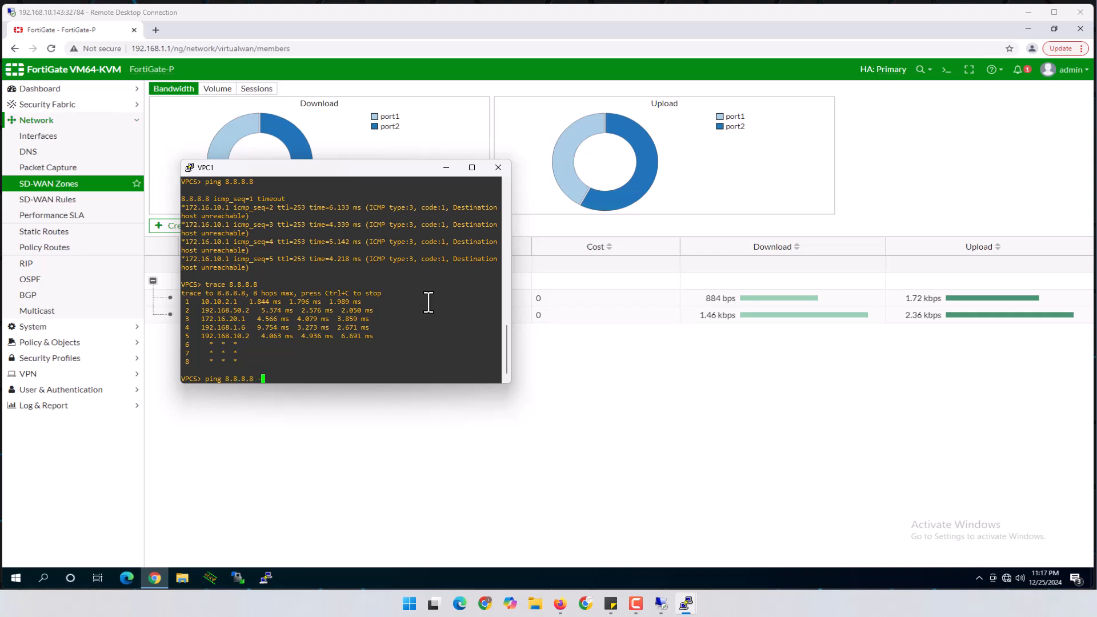
{"action": "key", "text": "Return"}
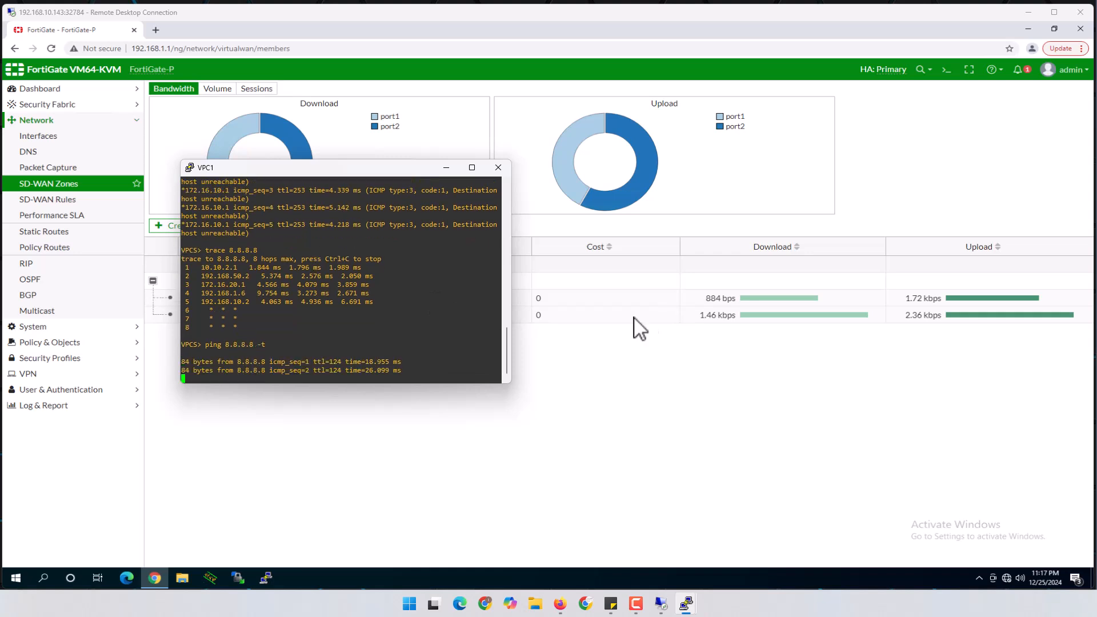
Step: Refresh the SDWAN_Internet member traffic, and check the LINK_TEST rule's selected member and the Link_Test SLA status of both ISPs
{"action": "left_click", "coordinate": [639, 365]}
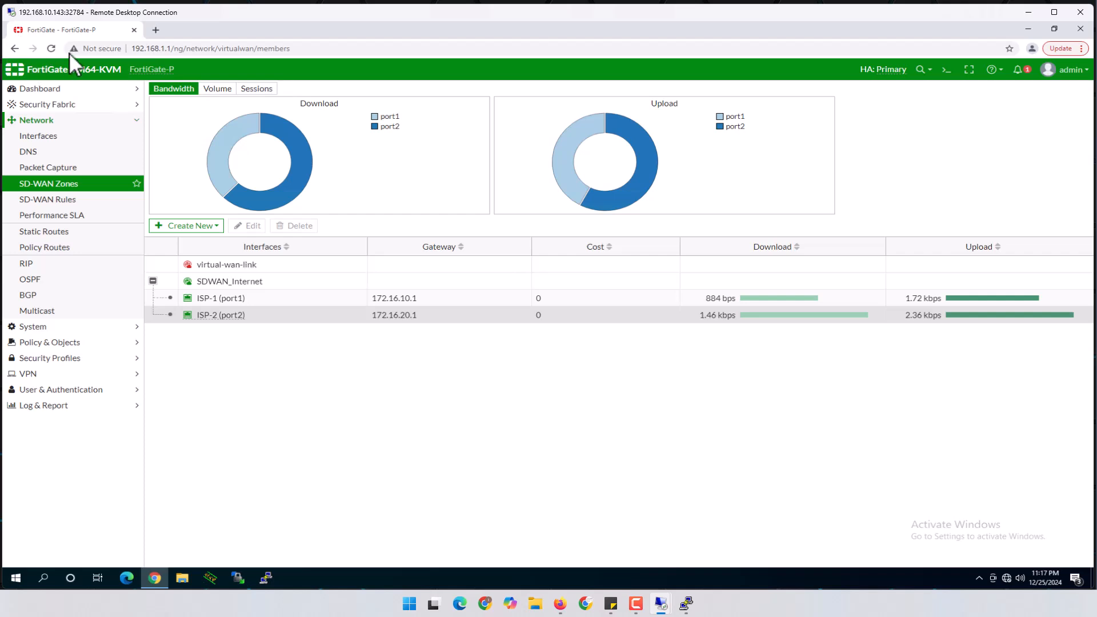
{"action": "left_click", "coordinate": [52, 48]}
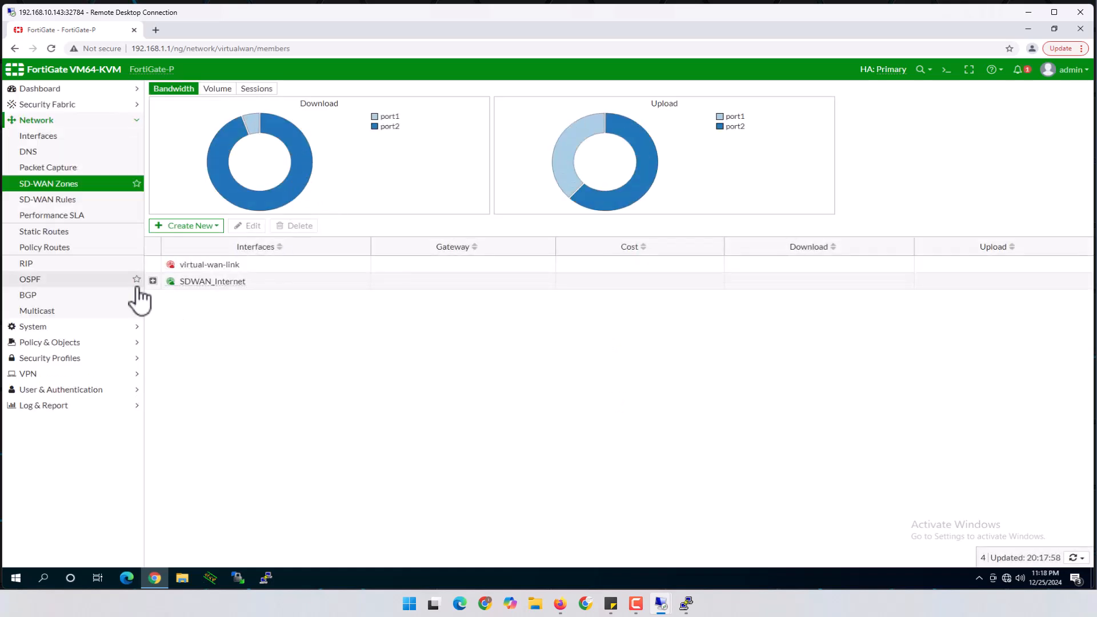
{"action": "left_click", "coordinate": [154, 283]}
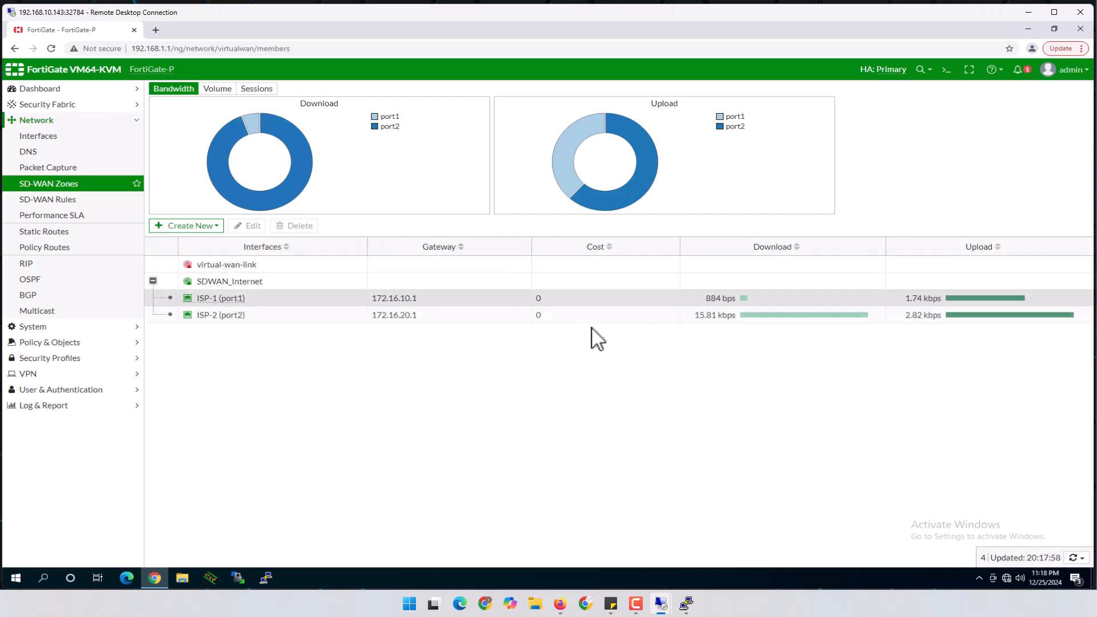
{"action": "left_click", "coordinate": [57, 199]}
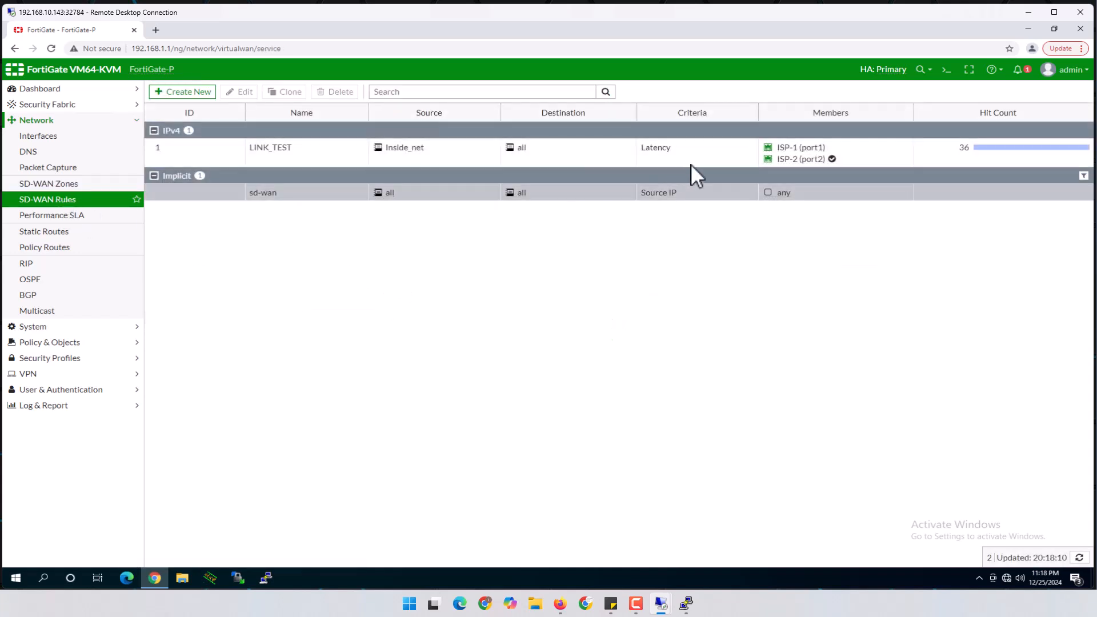
{"action": "left_click", "coordinate": [68, 217]}
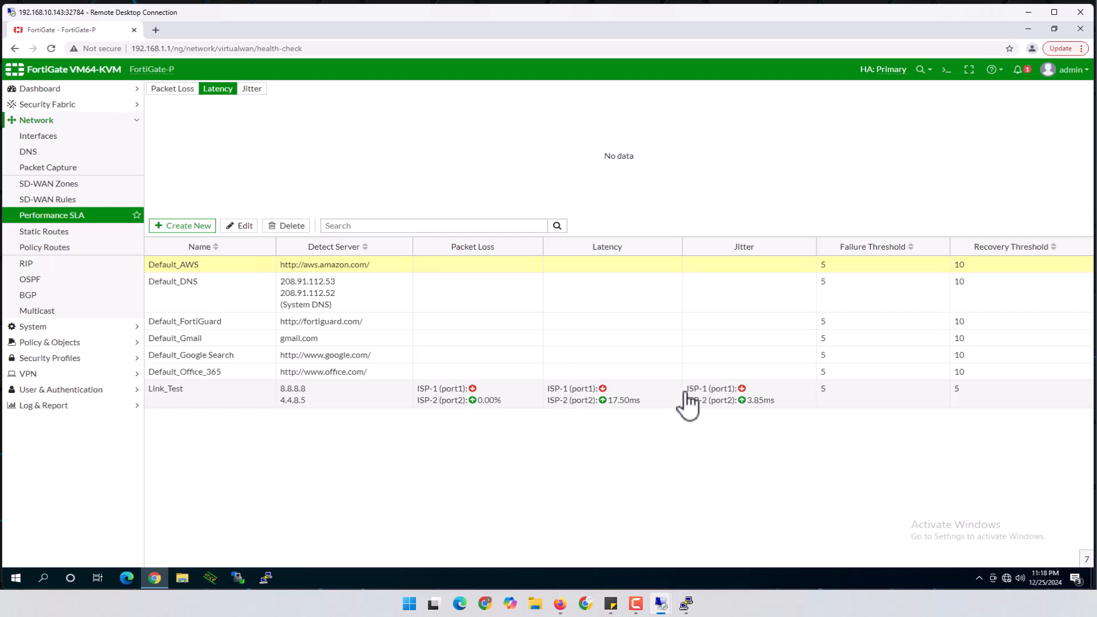
{"action": "mouse_move", "coordinate": [742, 390]}
Step: In the ISP1 router console, enter configuration mode and enable interface e0/0 with no shutdown
{"action": "mouse_move", "coordinate": [688, 602]}
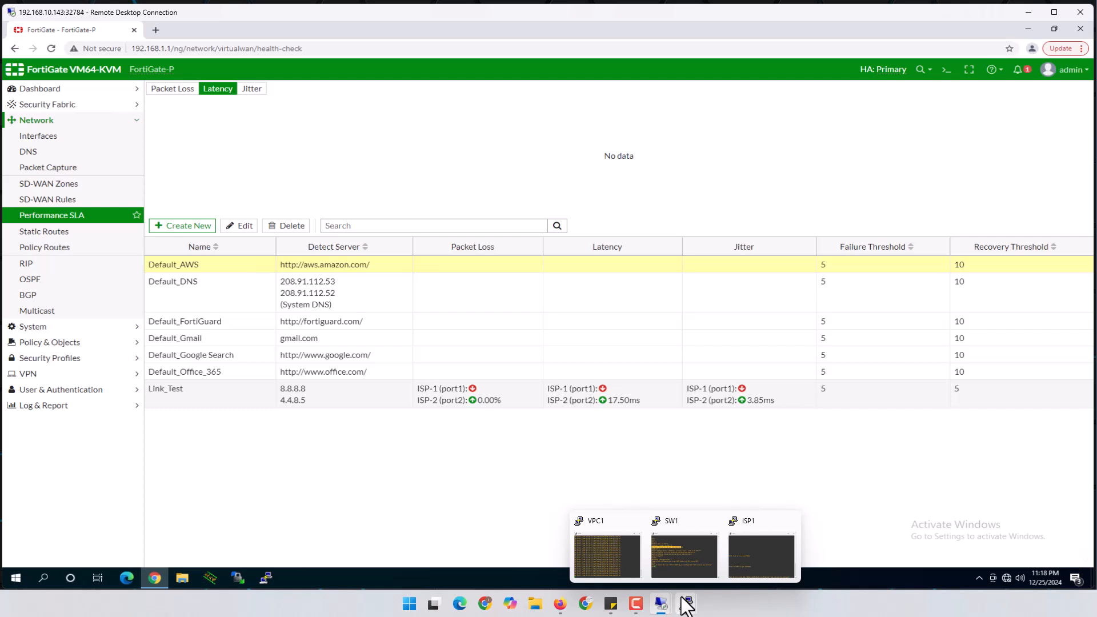
{"action": "left_click", "coordinate": [767, 557]}
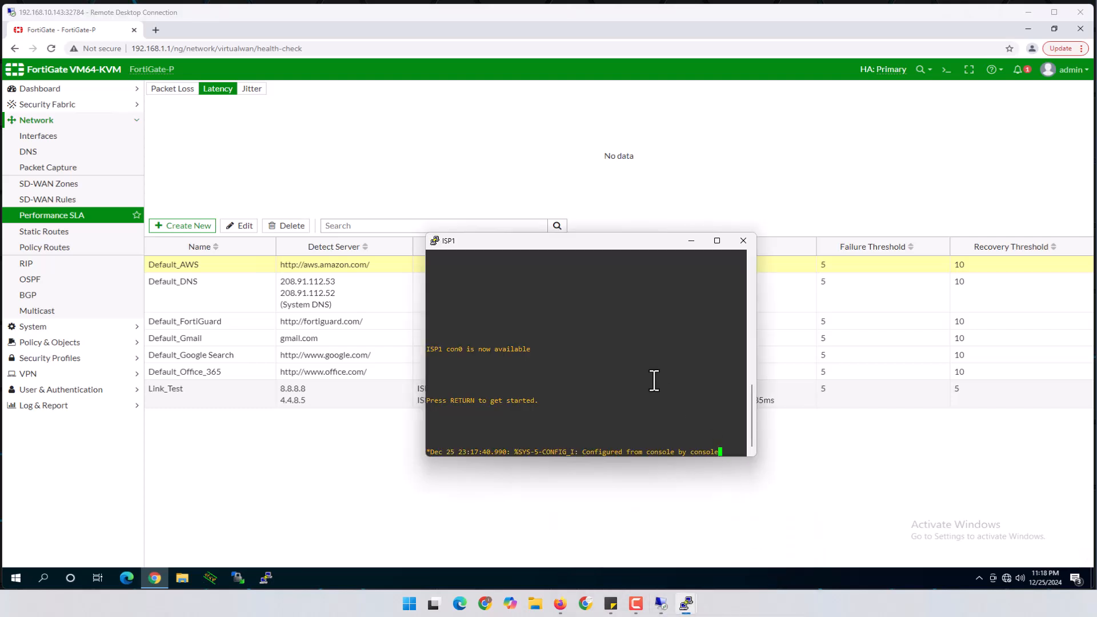
{"action": "key", "text": "Return"}
{"action": "key", "text": "Return"}
{"action": "key", "text": "Return"}
{"action": "key", "text": "Return"}
{"action": "key", "text": "Return"}
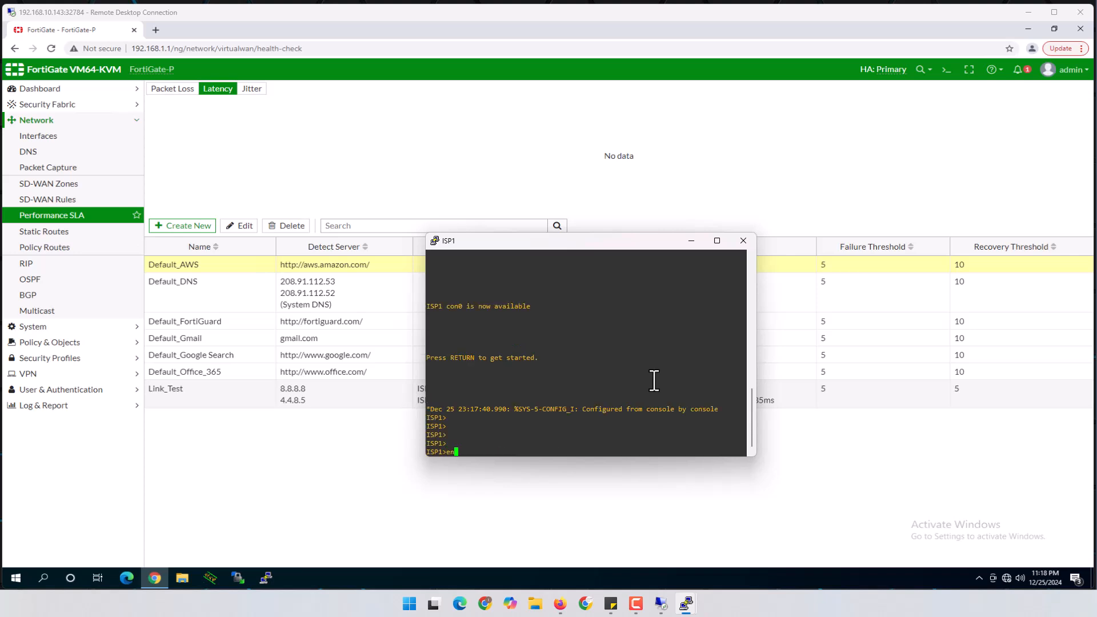
{"action": "type", "text": "en"}
{"action": "key", "text": "Return"}
{"action": "type", "text": "cofn t"}
{"action": "key", "text": "Return"}
{"action": "key", "text": "Return"}
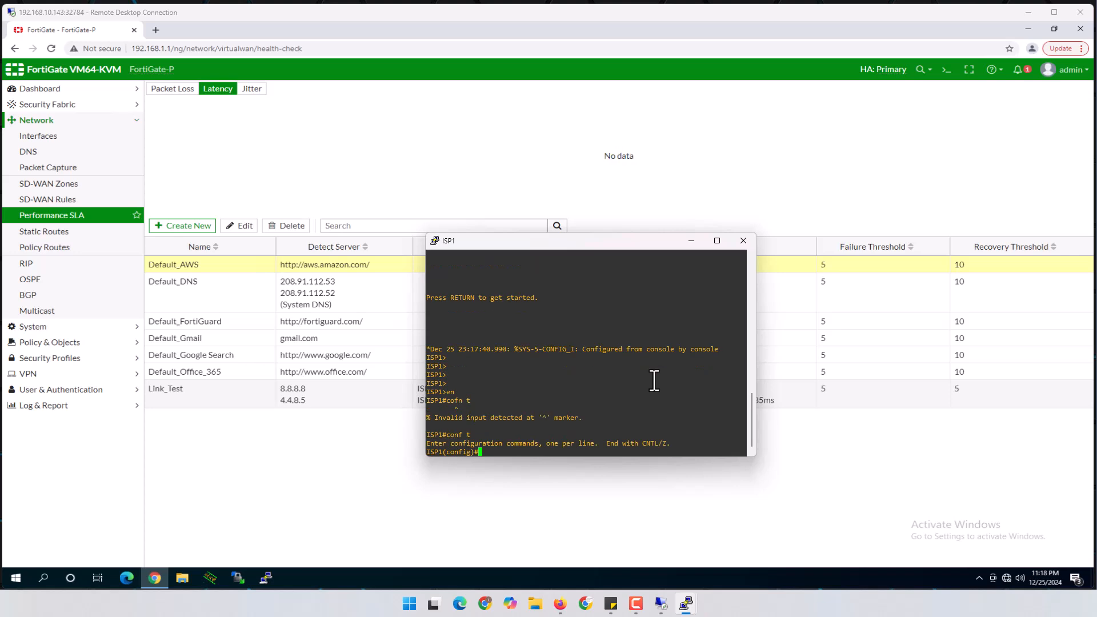
{"action": "type", "text": "int 0/0"}
{"action": "key", "text": "Return"}
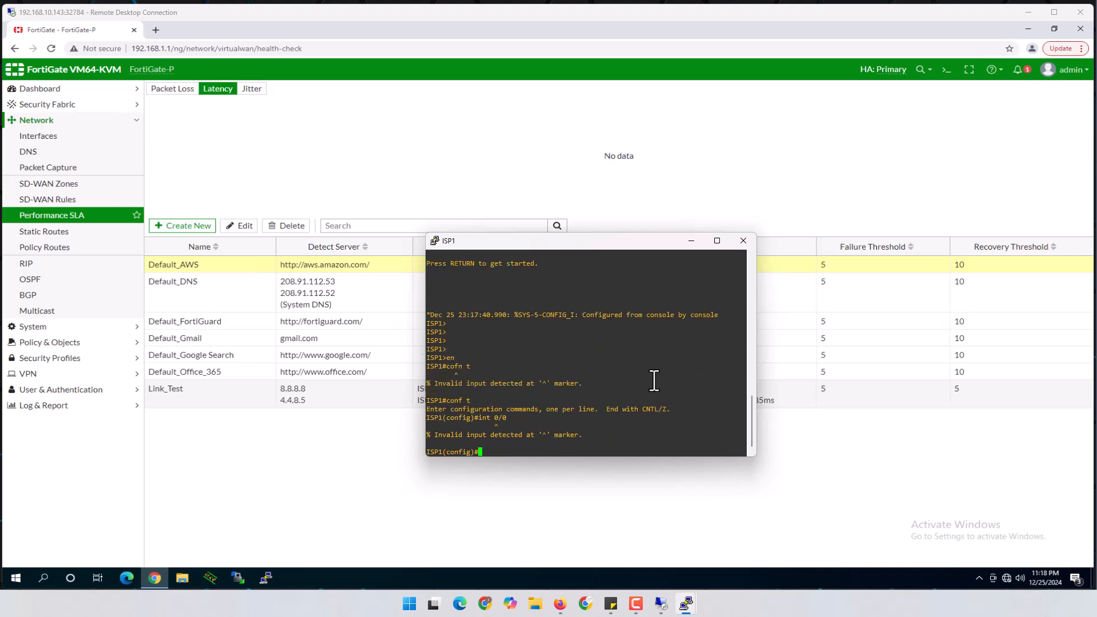
{"action": "key", "text": "Return"}
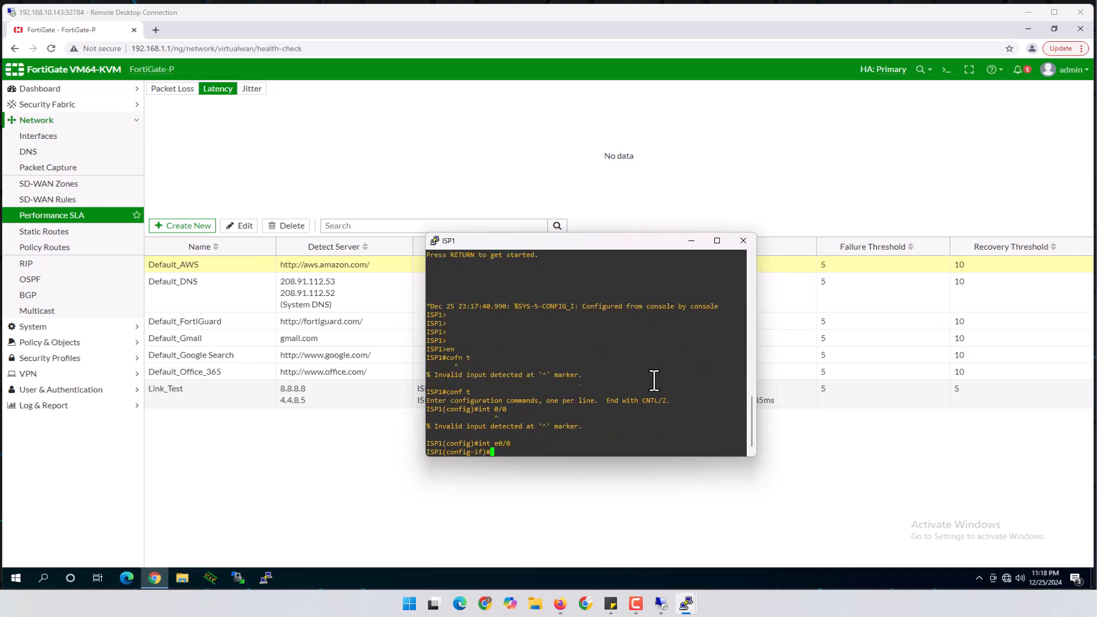
{"action": "type", "text": "no sh"}
{"action": "key", "text": "Return"}
Step: Leave configuration mode on ISP1, save the router configuration and put its console away
{"action": "key", "text": "ctrl+z"}
{"action": "key", "text": "Return"}
{"action": "key", "text": "Return"}
{"action": "key", "text": "Return"}
{"action": "type", "text": "wr"}
{"action": "key", "text": "Return"}
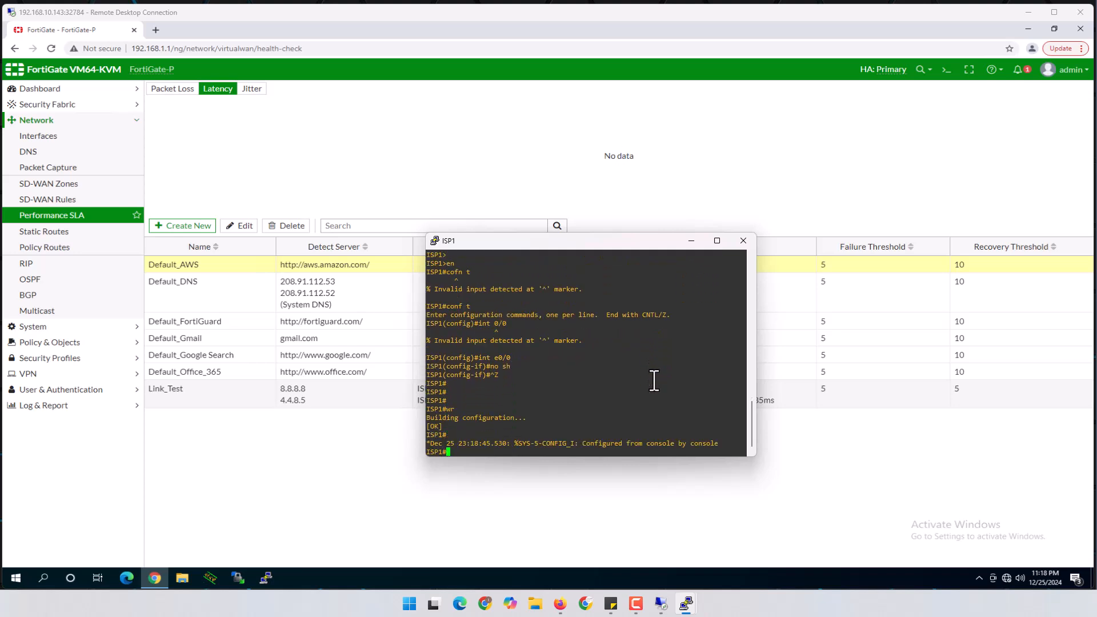
{"action": "left_click", "coordinate": [742, 240]}
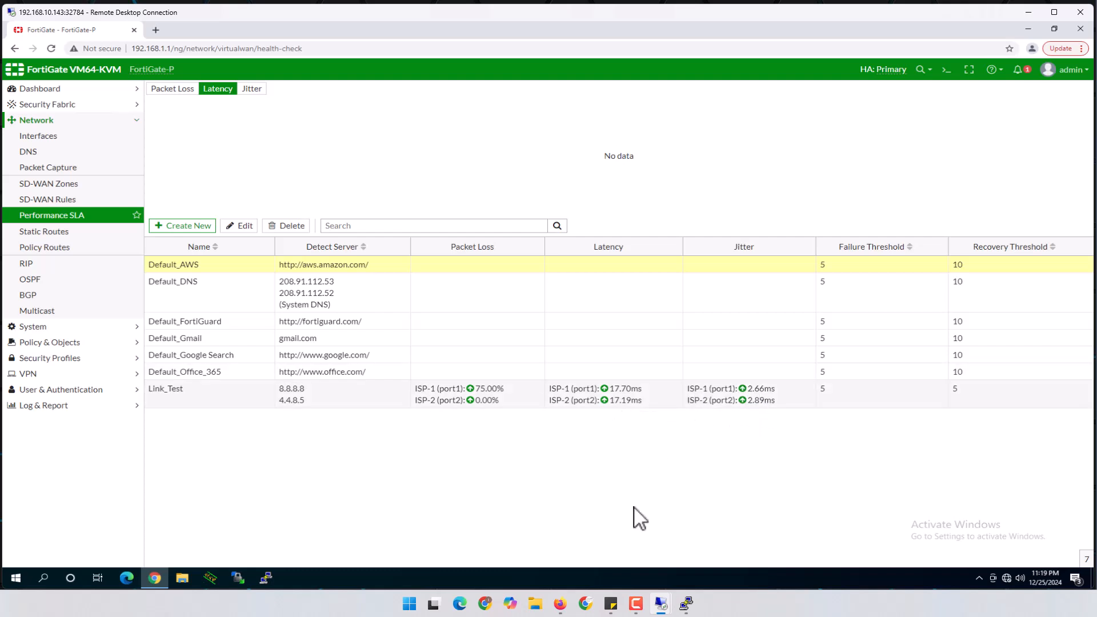
Step: Stop the running ping on VPC1, trace the route to 8.8.8.8 and highlight the third hop to identify the ISP gateway
{"action": "mouse_move", "coordinate": [683, 598]}
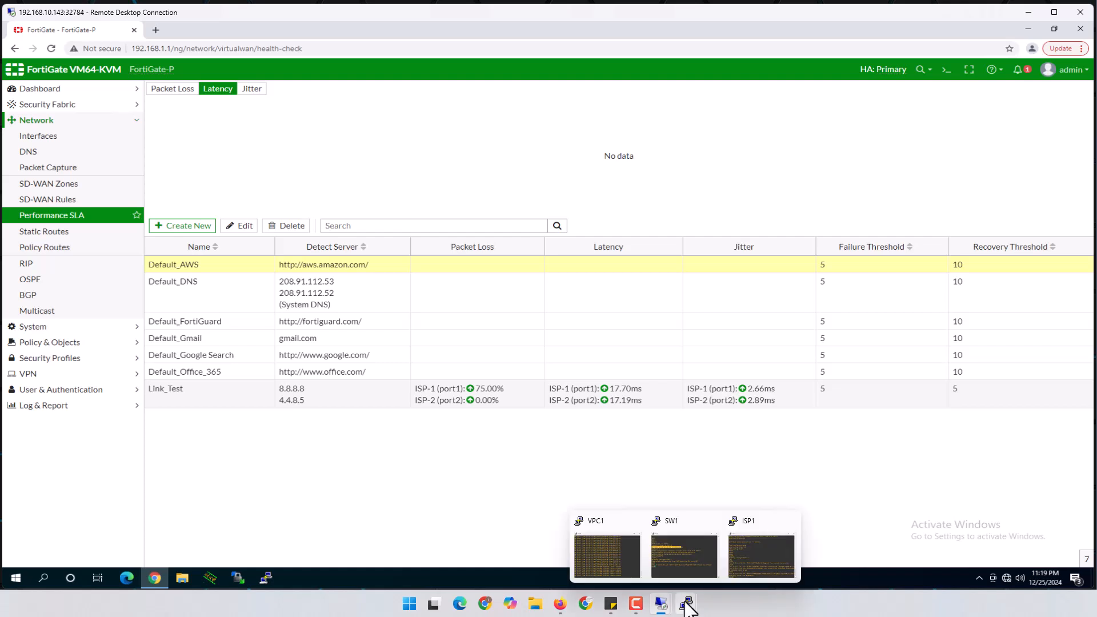
{"action": "left_click", "coordinate": [607, 551]}
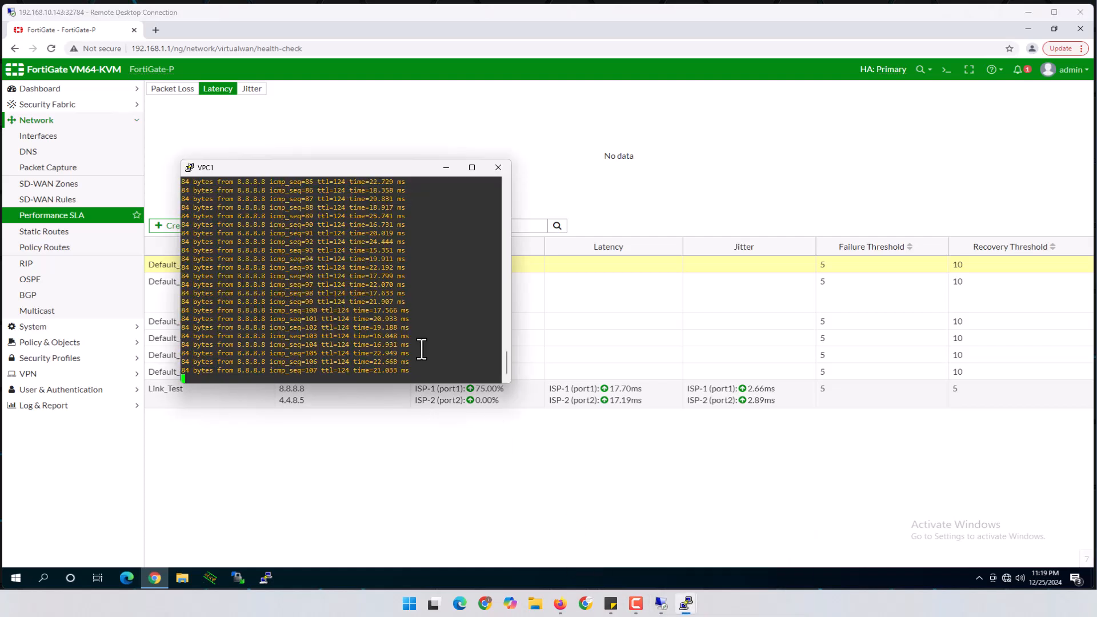
{"action": "type", "text": "trace 8.8.8.8"}
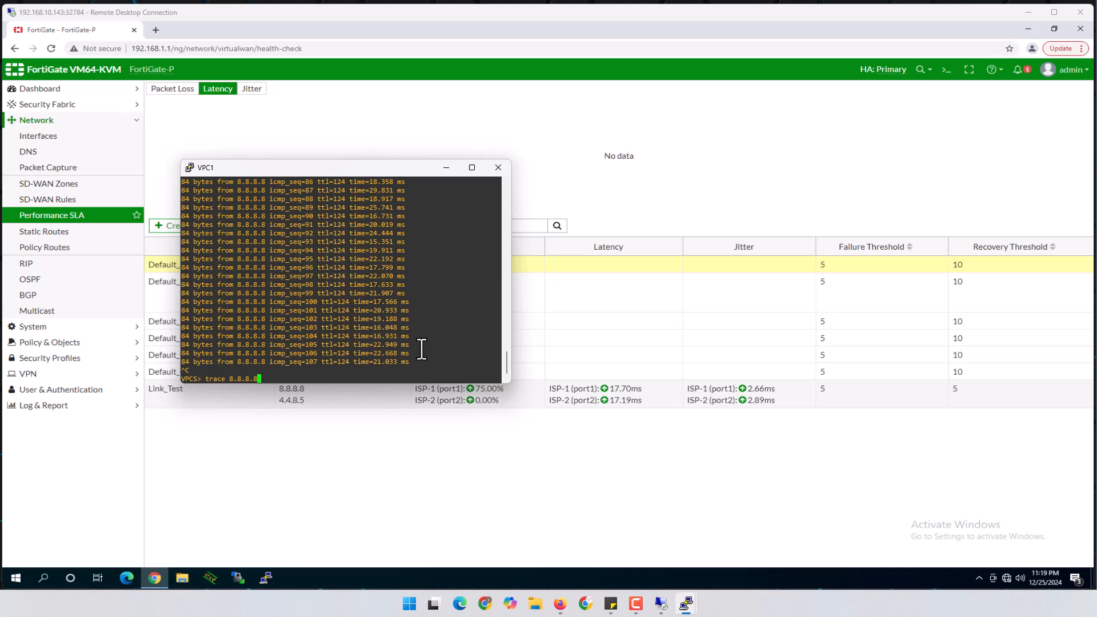
{"action": "key", "text": "Return"}
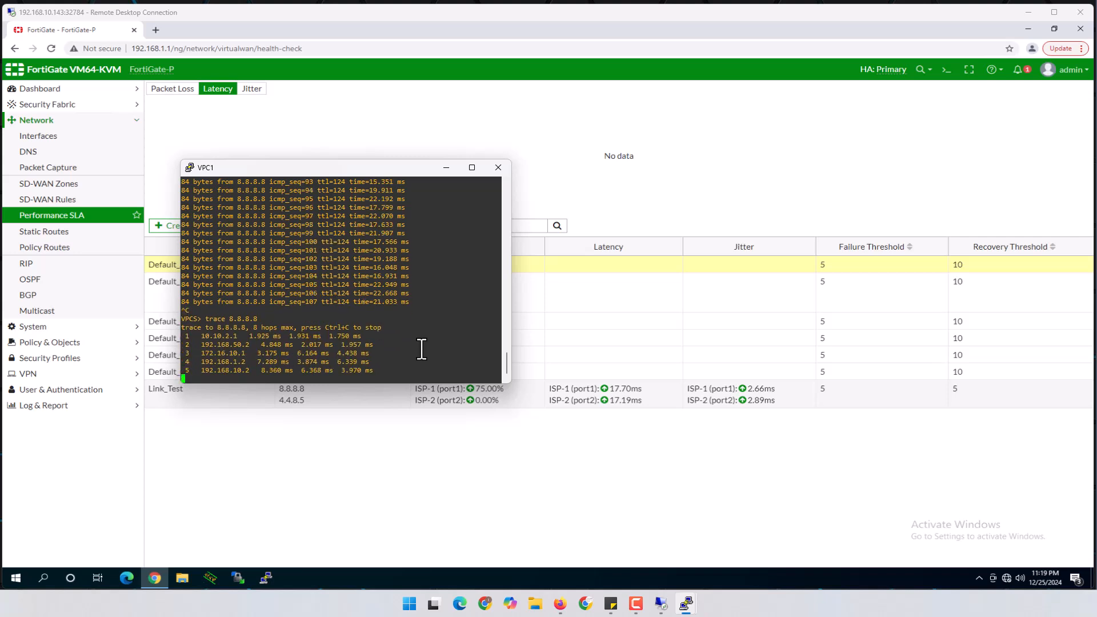
{"action": "left_click_drag", "start_coordinate": [195, 353], "coordinate": [253, 354]}
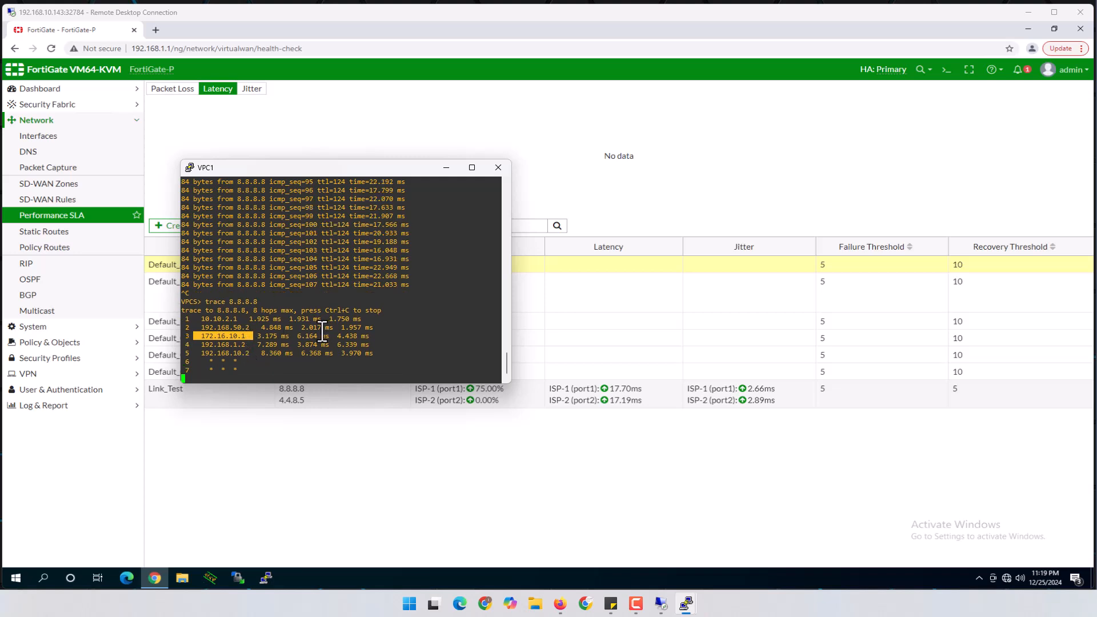
Step: Place the ISP1 console beside the VPC1 console and shut down interface e0/0 on ISP1
{"action": "mouse_move", "coordinate": [686, 604]}
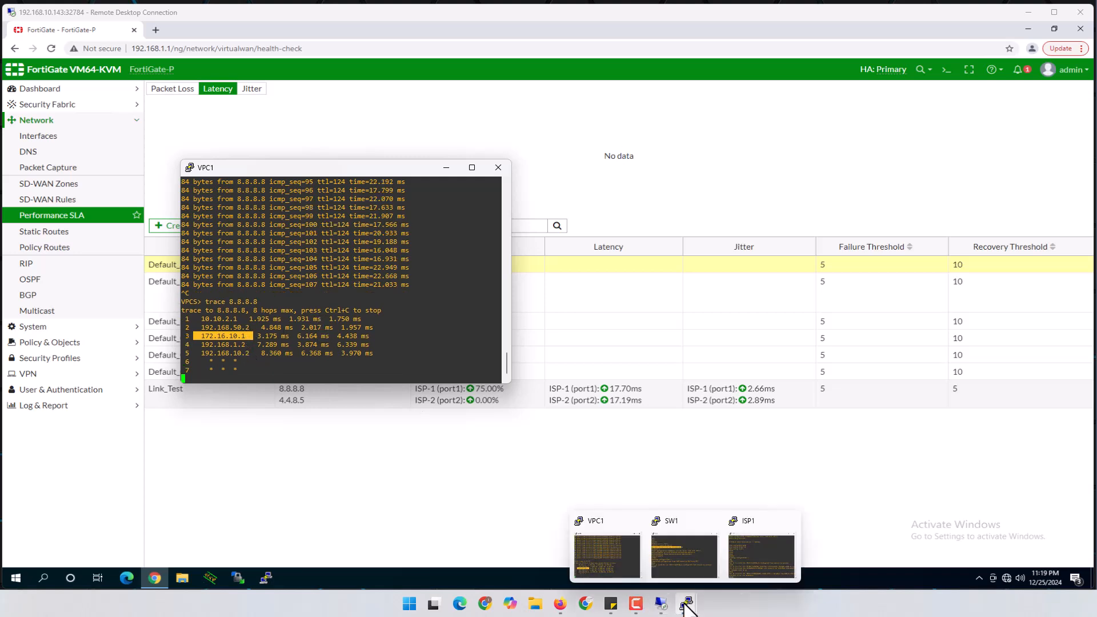
{"action": "left_click", "coordinate": [776, 554]}
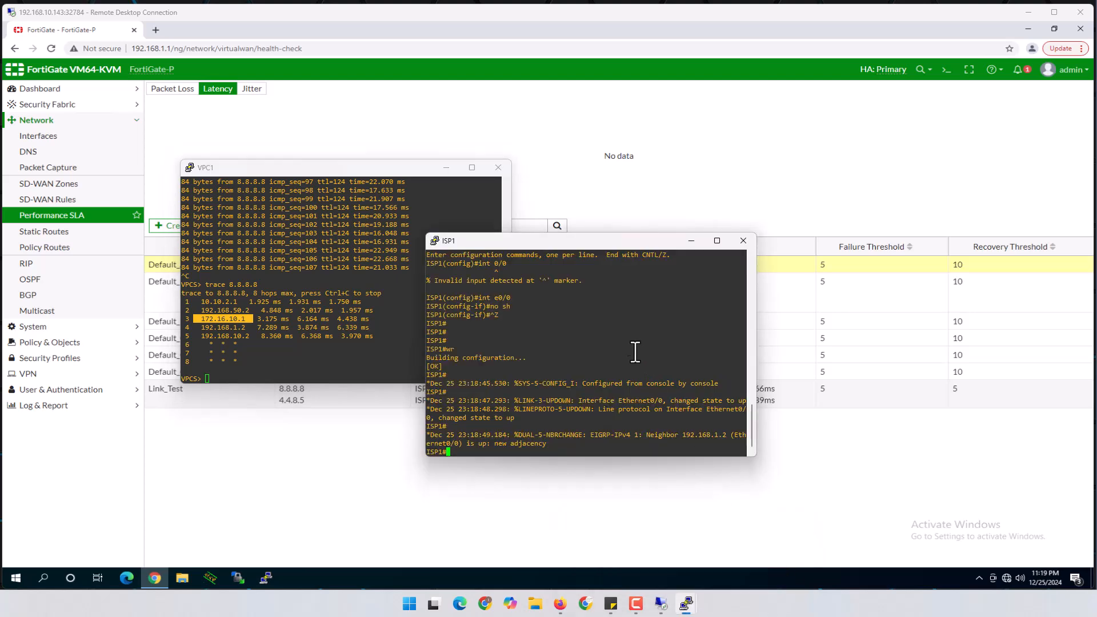
{"action": "left_click_drag", "start_coordinate": [609, 240], "coordinate": [831, 158]}
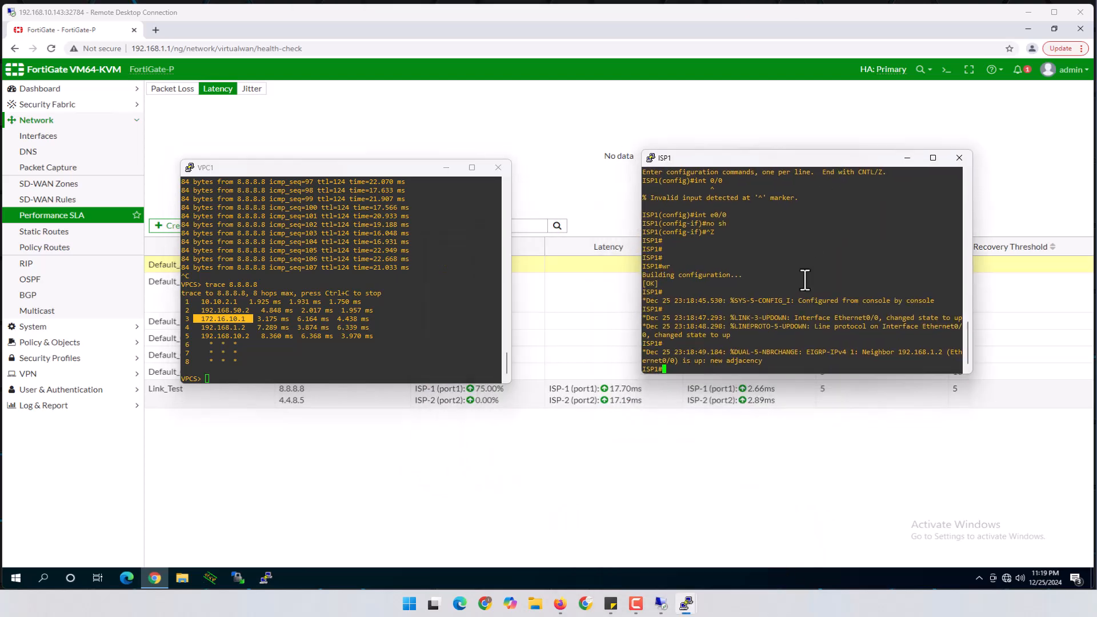
{"action": "type", "text": "conf t"}
{"action": "key", "text": "Return"}
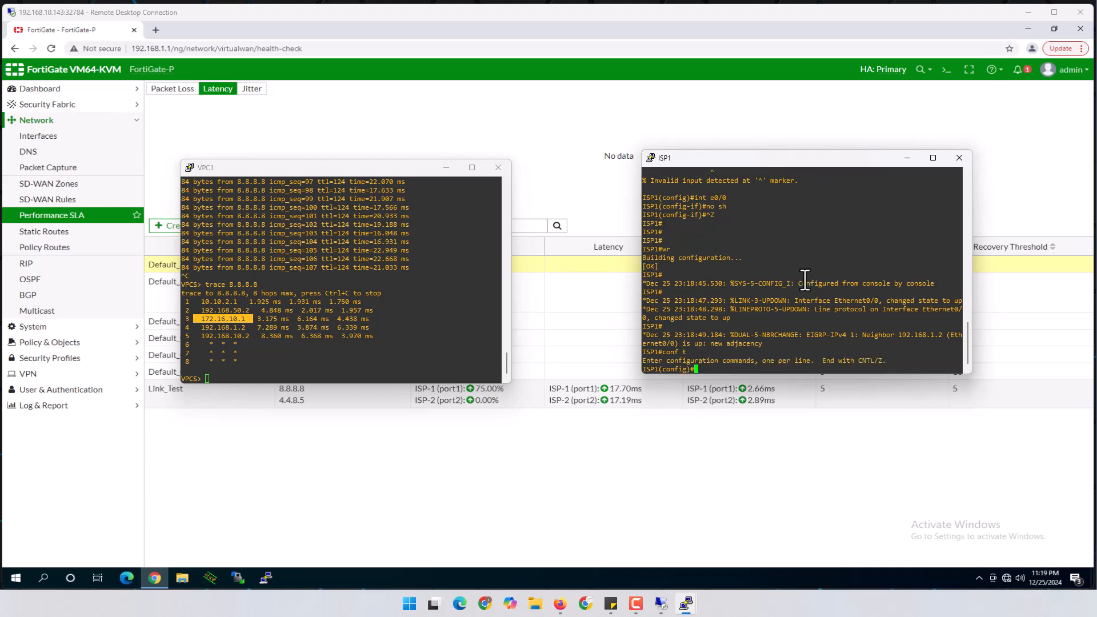
{"action": "type", "text": "int e0/0"}
{"action": "key", "text": "Return"}
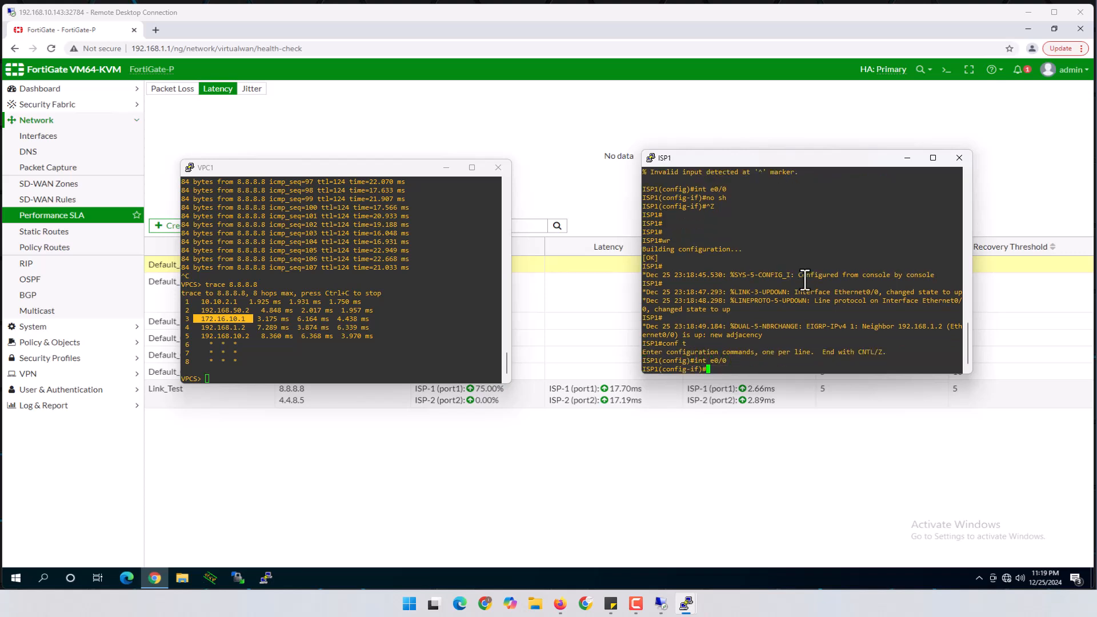
{"action": "type", "text": "sh"}
{"action": "key", "text": "Return"}
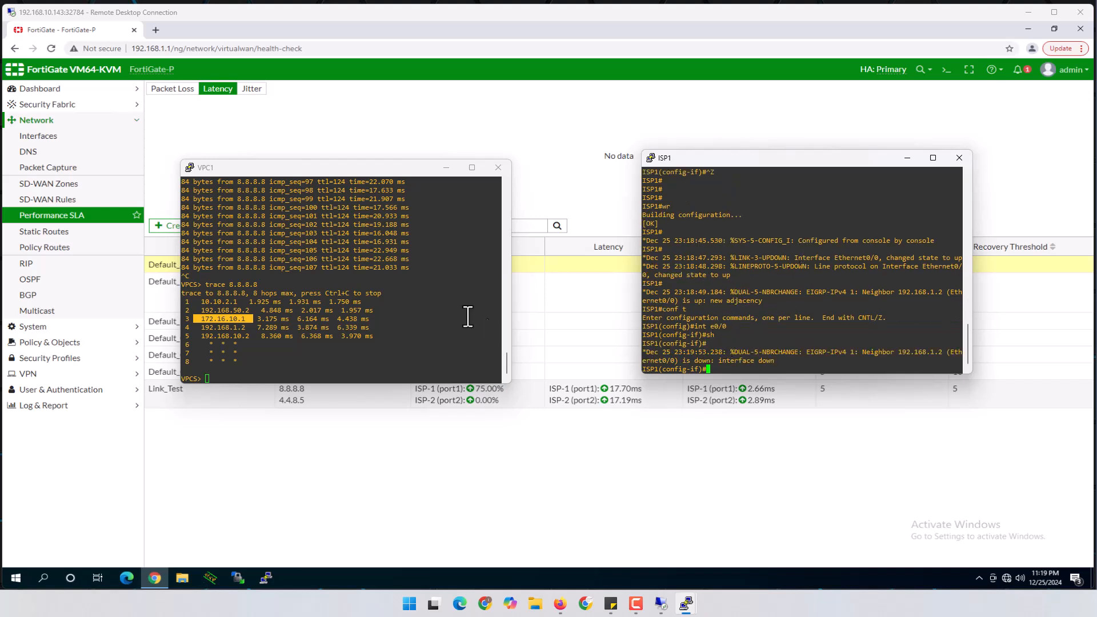
Step: Repeat the trace to 8.8.8.8 from VPC1 to check the gateway hop, and start a continuous ping to the same address
{"action": "left_click", "coordinate": [453, 315]}
{"action": "key", "text": "Return"}
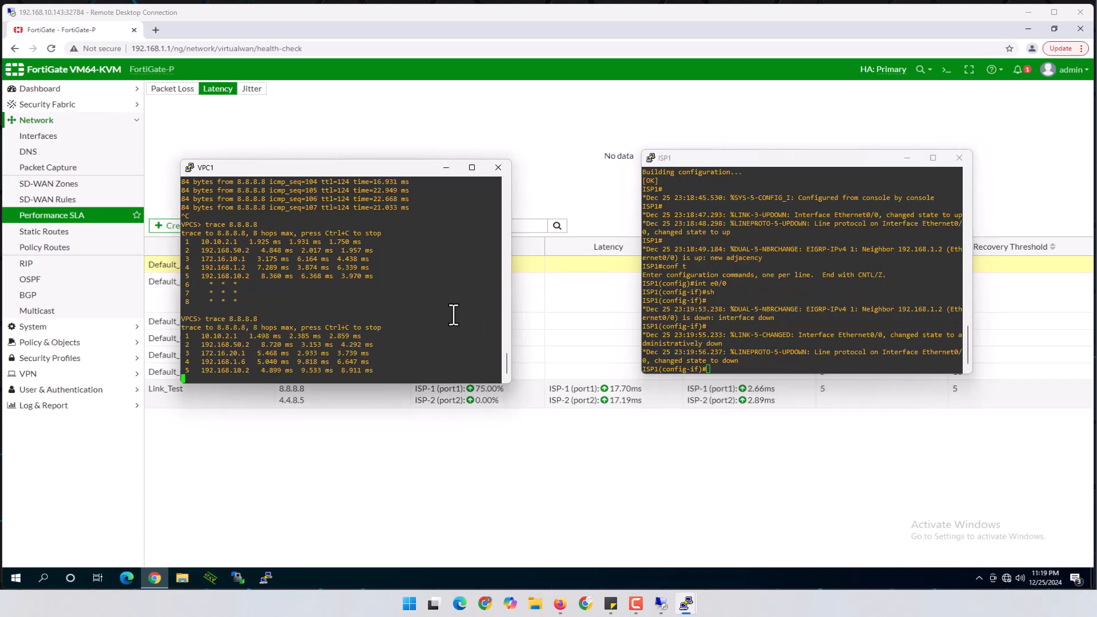
{"action": "left_click_drag", "start_coordinate": [201, 353], "coordinate": [246, 353]}
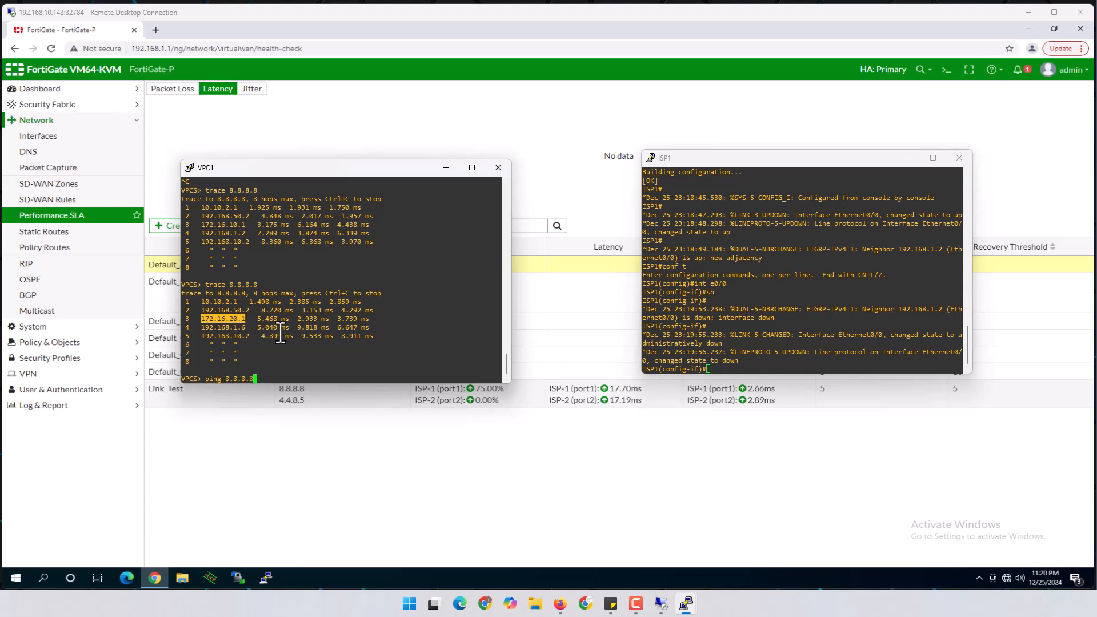
{"action": "type", "text": "t"}
{"action": "key", "text": "Return"}
Step: Bring interface e0/0 on ISP1 back up while the VPC1 ping keeps running
{"action": "left_click", "coordinate": [777, 326]}
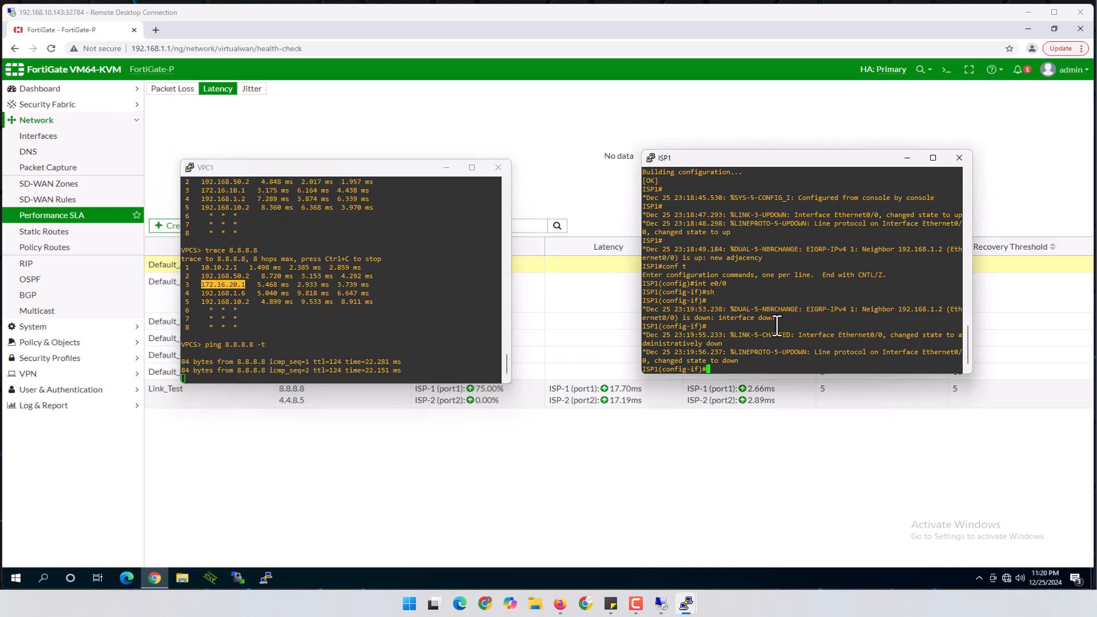
{"action": "type", "text": "no sh"}
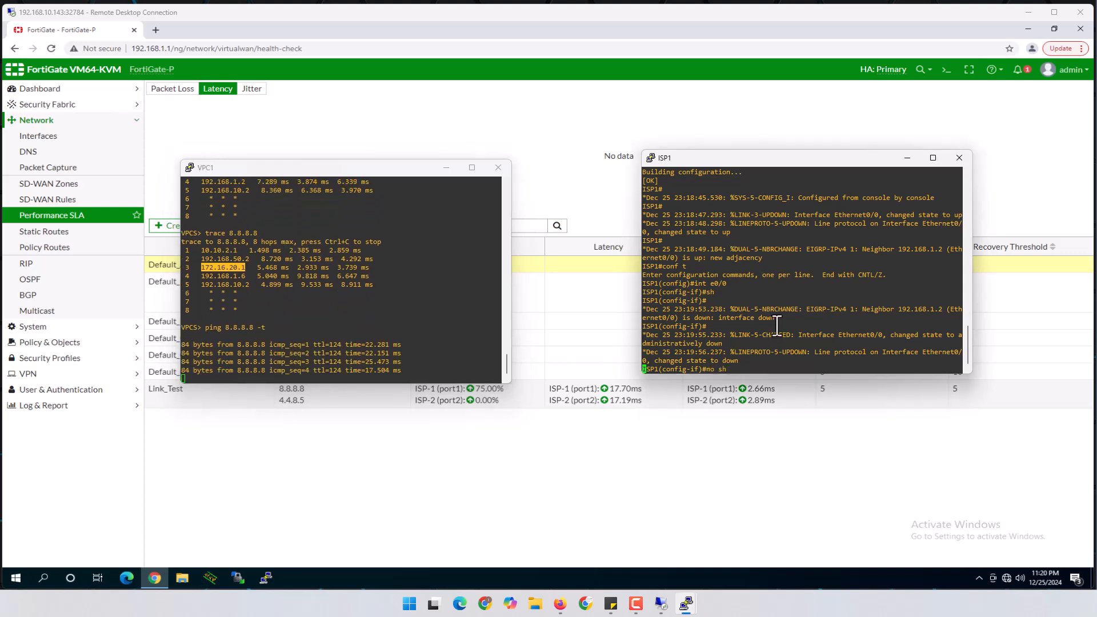
{"action": "key", "text": "Return"}
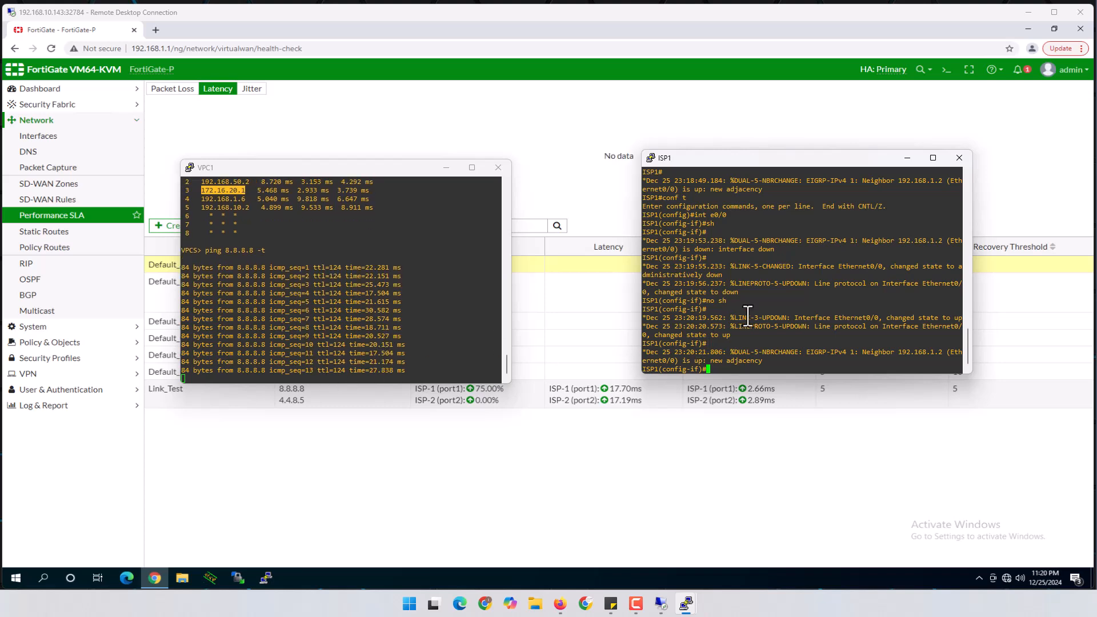
Step: Shut down interface e0/0 on ISP1 again during the continuous ping to test live failover
{"action": "key", "text": "Return"}
{"action": "key", "text": "Return"}
{"action": "key", "text": "Return"}
{"action": "key", "text": "Return"}
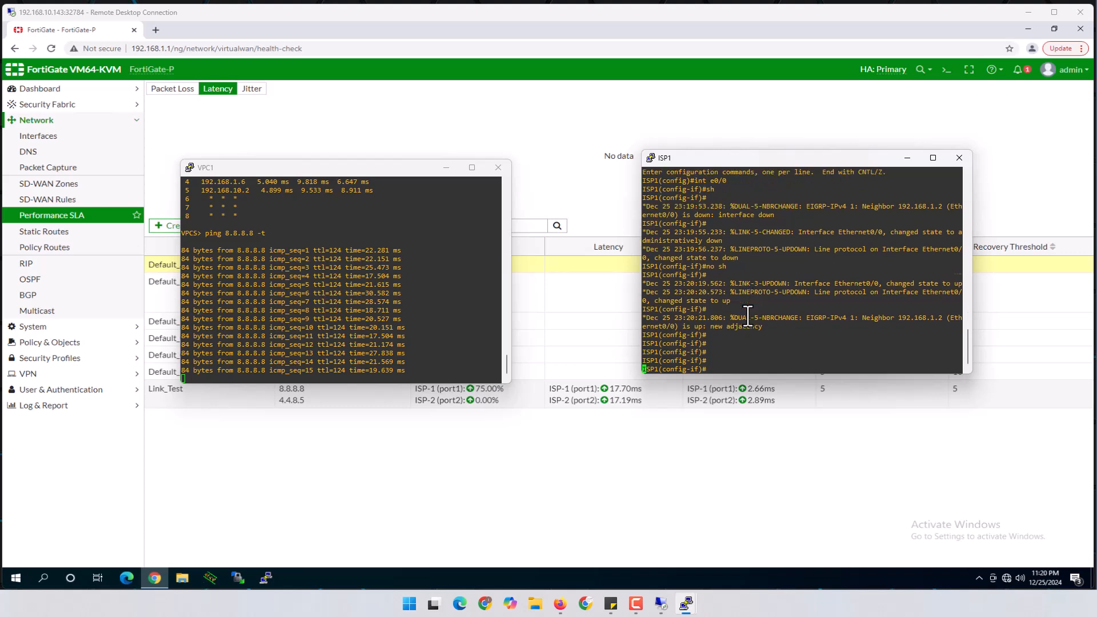
{"action": "key", "text": "Return"}
{"action": "key", "text": "Return"}
{"action": "key", "text": "Return"}
{"action": "key", "text": "Return"}
{"action": "key", "text": "Return"}
{"action": "key", "text": "Return"}
{"action": "type", "text": "sh"}
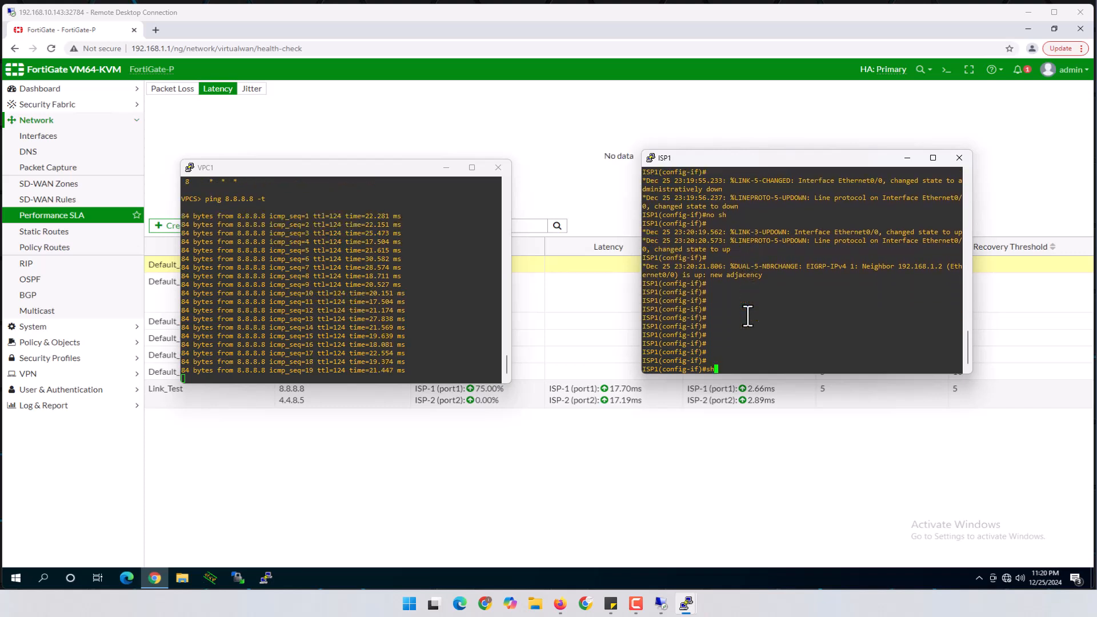
{"action": "key", "text": "Return"}
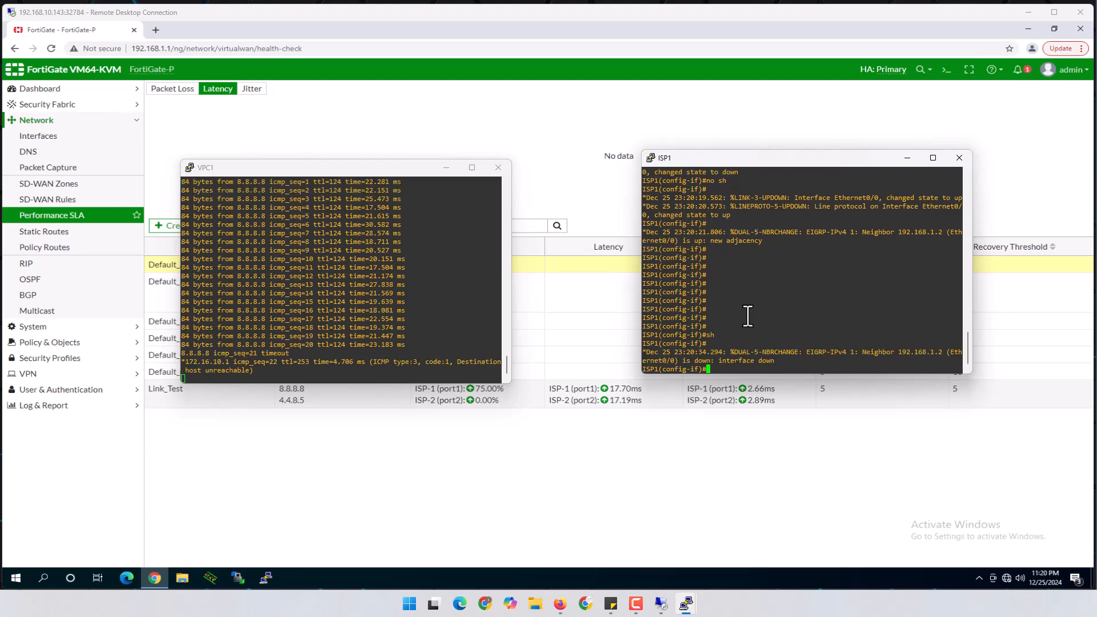
Step: Highlight the host-unreachable reply in VPC1's ping output, and bring interface e0/0 on ISP1 back up
{"action": "mouse_move", "coordinate": [267, 338]}
{"action": "left_mouse_down"}
{"action": "mouse_move", "coordinate": [255, 339]}
{"action": "mouse_move", "coordinate": [263, 345]}
{"action": "left_mouse_up"}
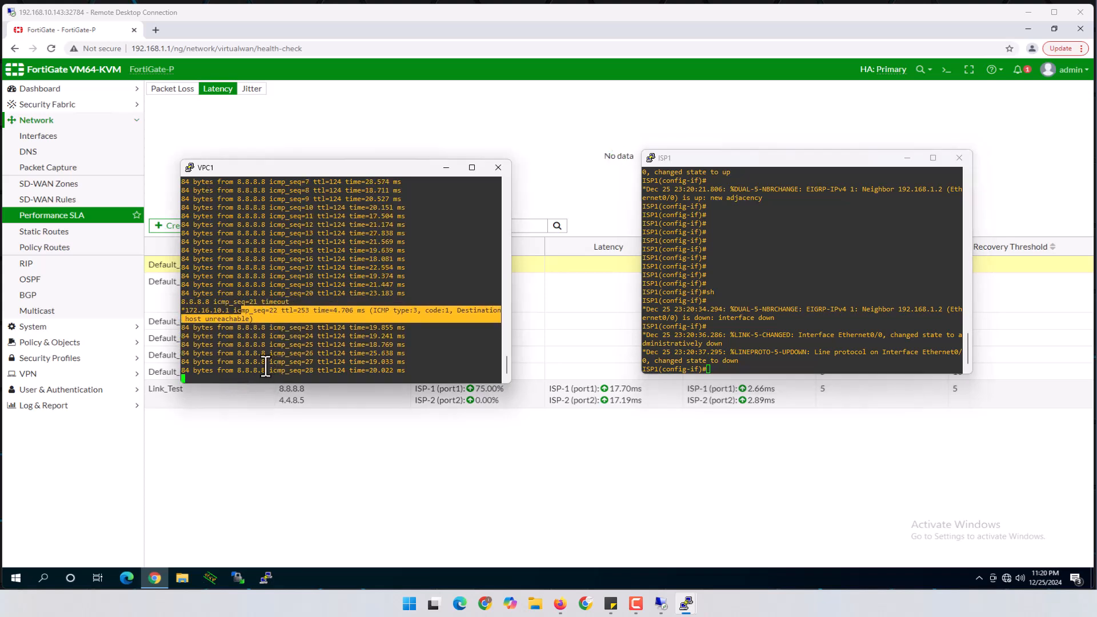
{"action": "left_click", "coordinate": [737, 302]}
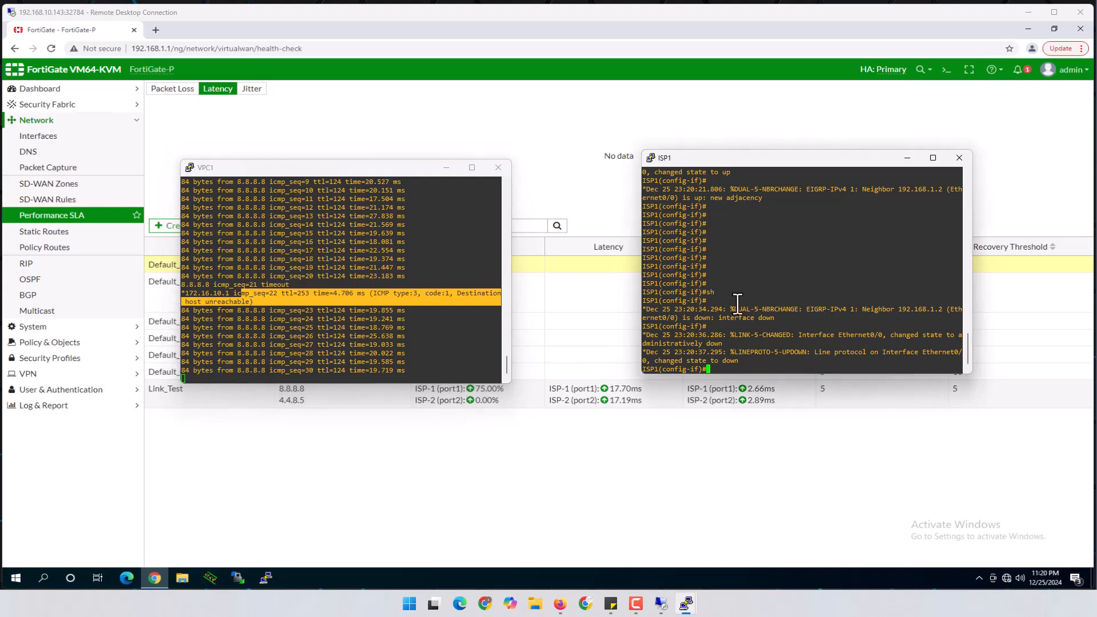
{"action": "type", "text": "no sh"}
{"action": "key", "text": "Return"}
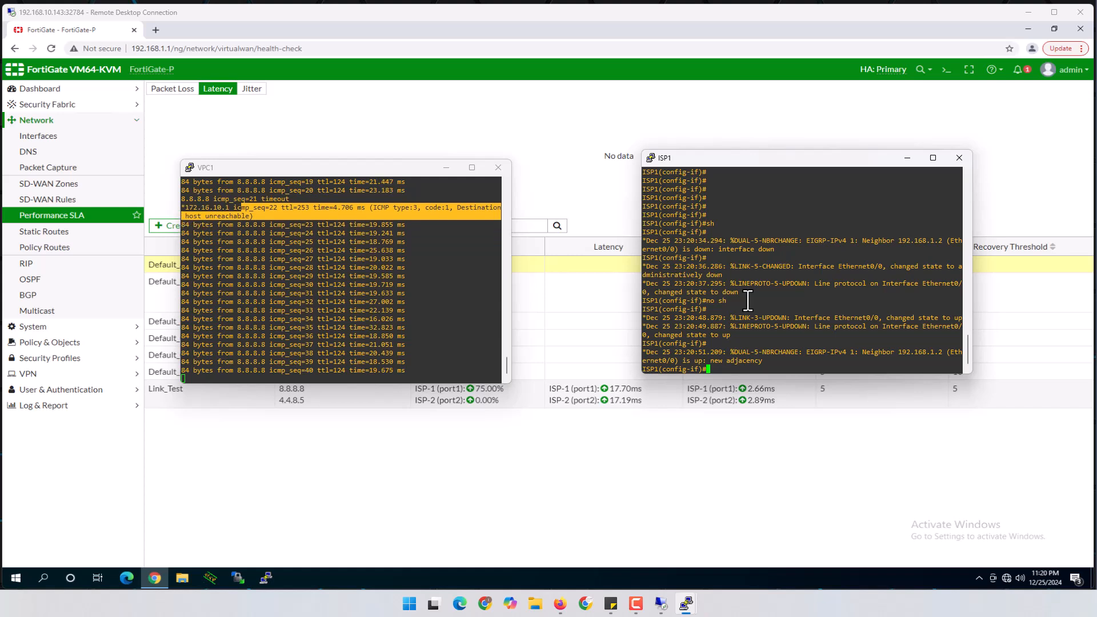
Step: Stop the continuous ping on VPC1 and trace the route to 8.8.8.8, checking the third hop
{"action": "left_click", "coordinate": [458, 338]}
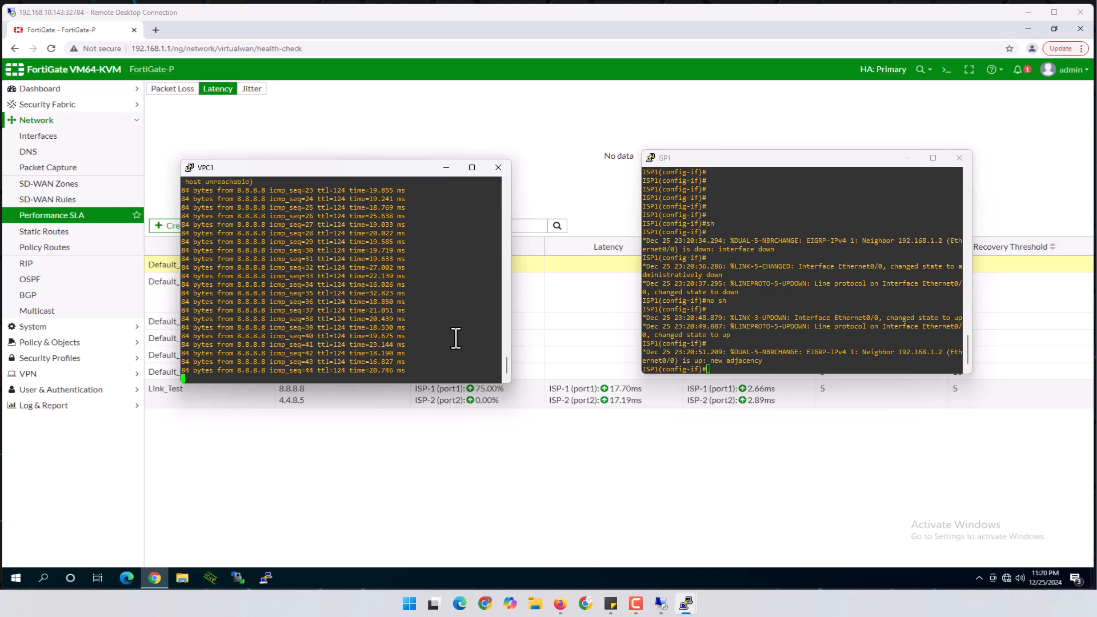
{"action": "key", "text": "ctrl+c"}
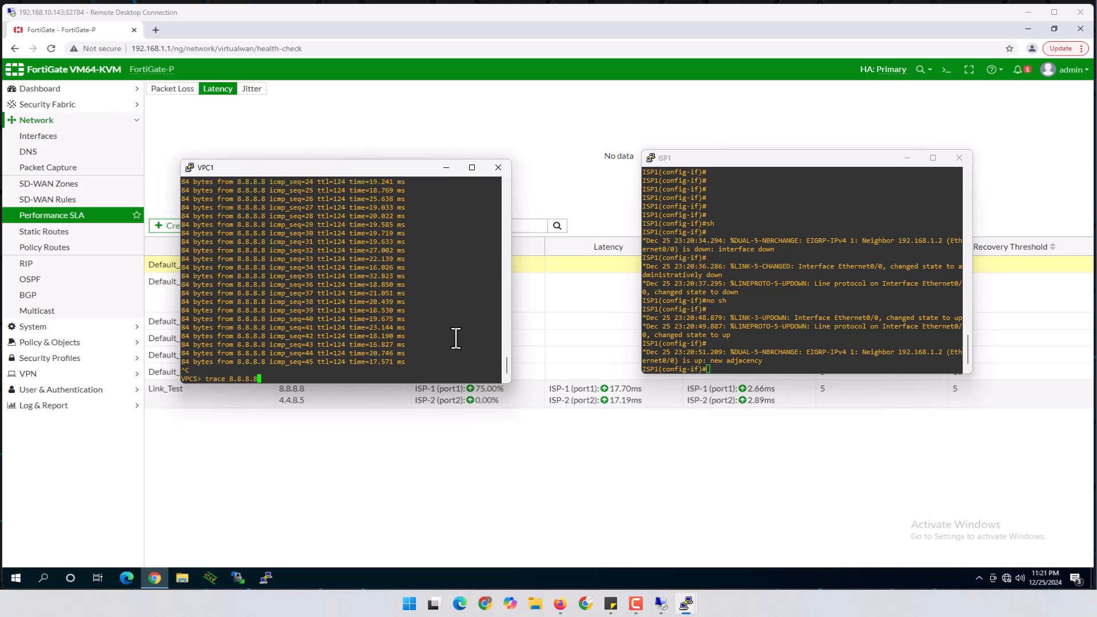
{"action": "type", "text": "trace 8.8.8.8"}
{"action": "key", "text": "Return"}
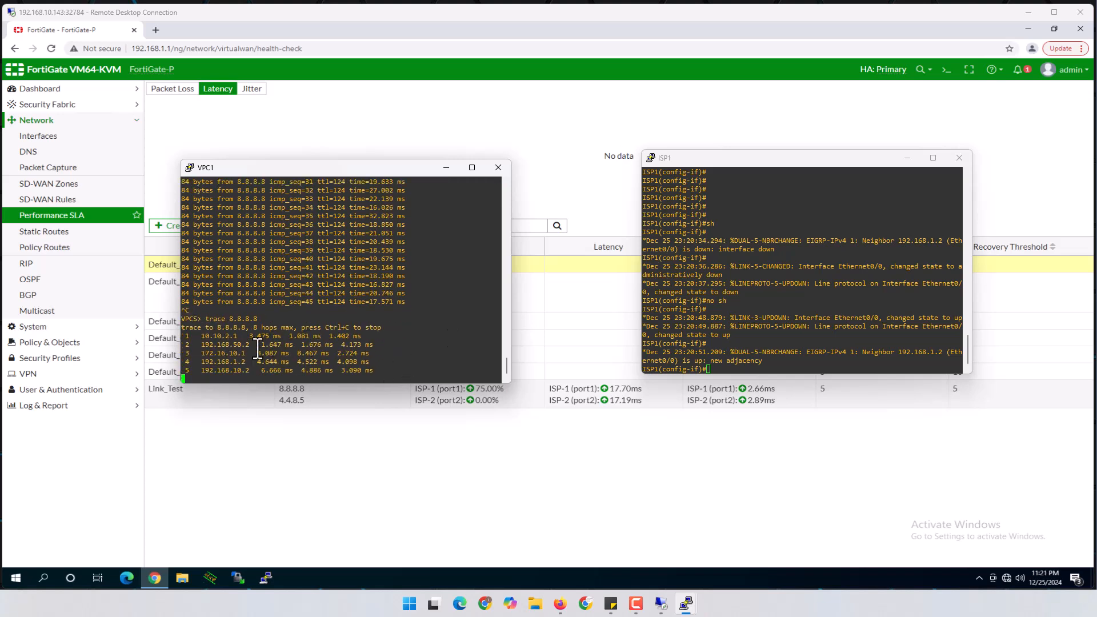
{"action": "left_click_drag", "start_coordinate": [203, 353], "coordinate": [260, 353]}
Step: Return to the FortiGate page, expand the dashboard section, minimize the remote desktop session and switch to the EVE topology in Firefox
{"action": "left_click", "coordinate": [448, 536]}
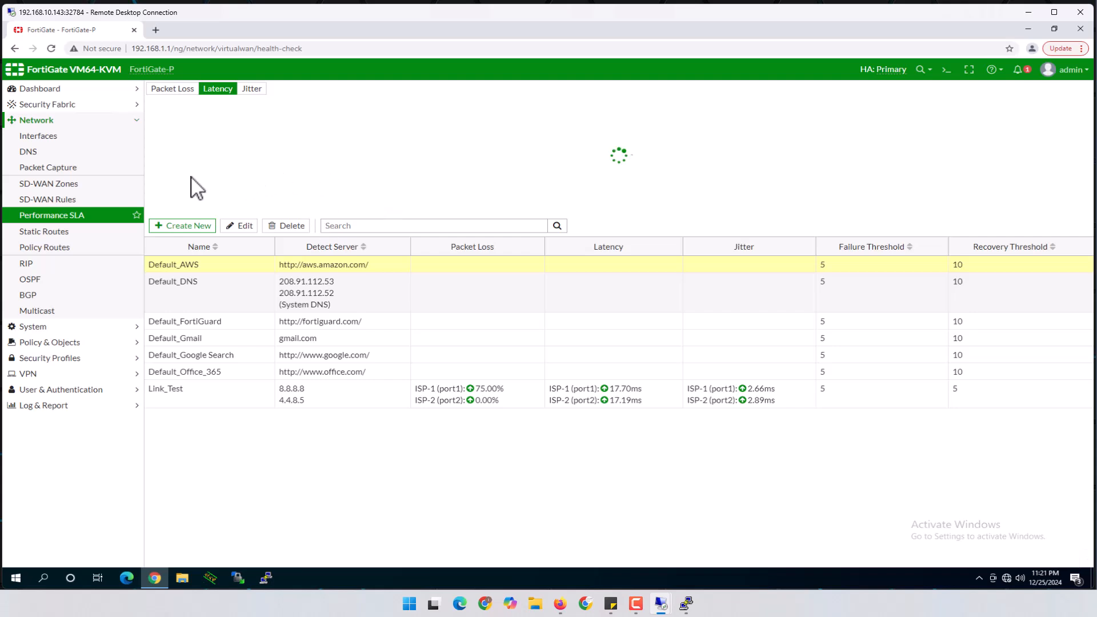
{"action": "left_click", "coordinate": [43, 88]}
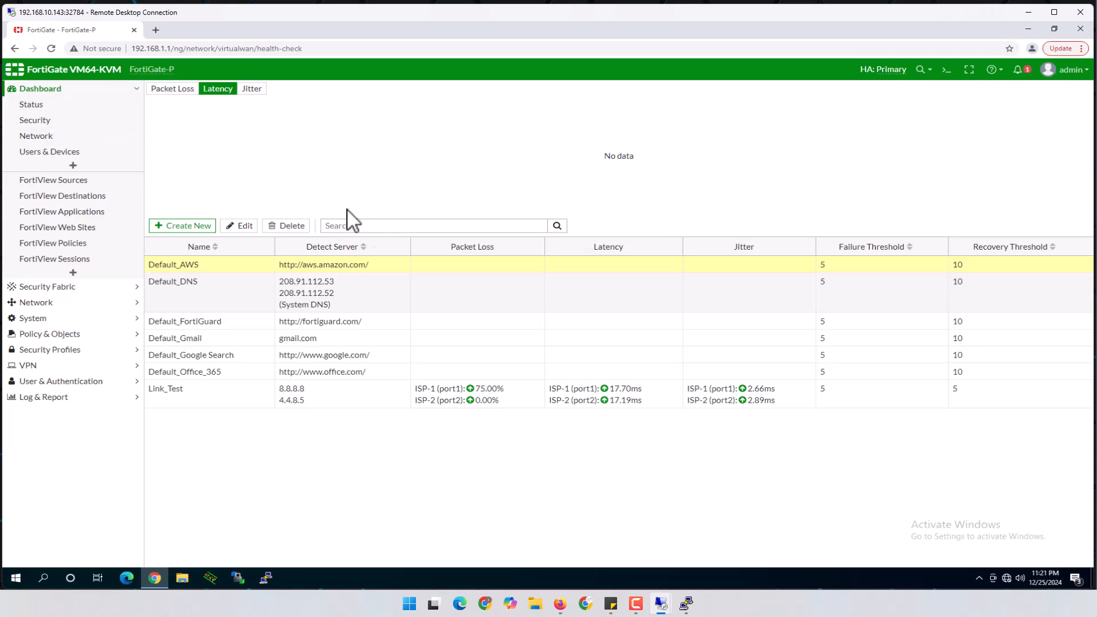
{"action": "left_click", "coordinate": [1027, 12]}
{"action": "left_click", "coordinate": [560, 604]}
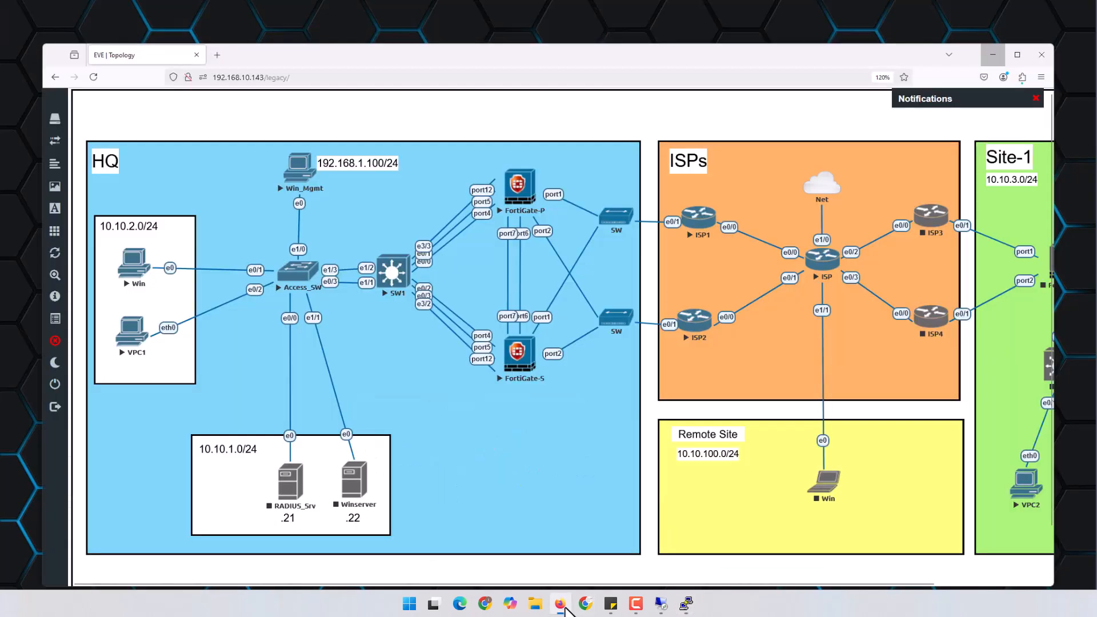